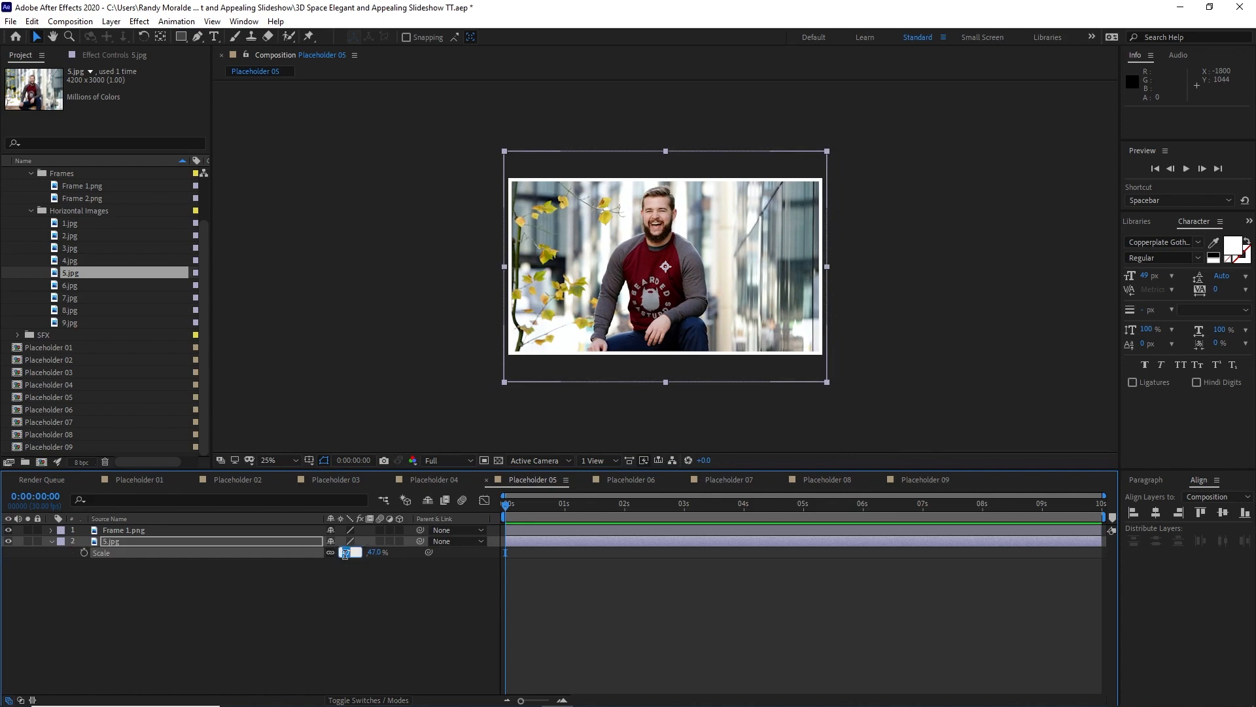
# Step: Set the scale of the 5.jpg layer in Placeholder 05 to 46%
pyautogui.write('46')
pyautogui.click(316, 604)
# Step: Add 6.jpg beneath the frame layer in the Placeholder 06 composition and shift the image slightly upward
pyautogui.click(648, 481)
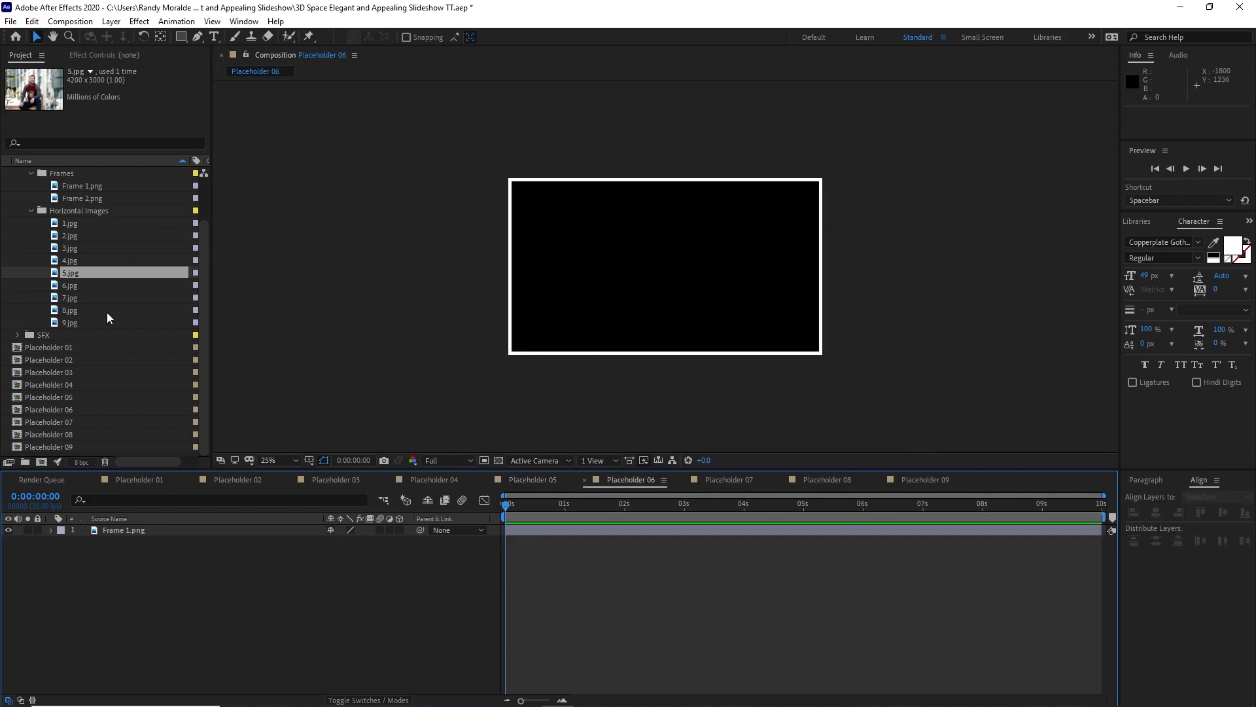
pyautogui.moveTo(70, 286); pyautogui.dragTo(125, 568)
pyautogui.moveTo(626, 360); pyautogui.dragTo(626, 342)
# Step: Add 7.jpg beneath the frame in Placeholder 07, scale it to 35%, and shift it slightly upward
pyautogui.click(729, 480)
pyautogui.moveTo(86, 298); pyautogui.dragTo(165, 596)
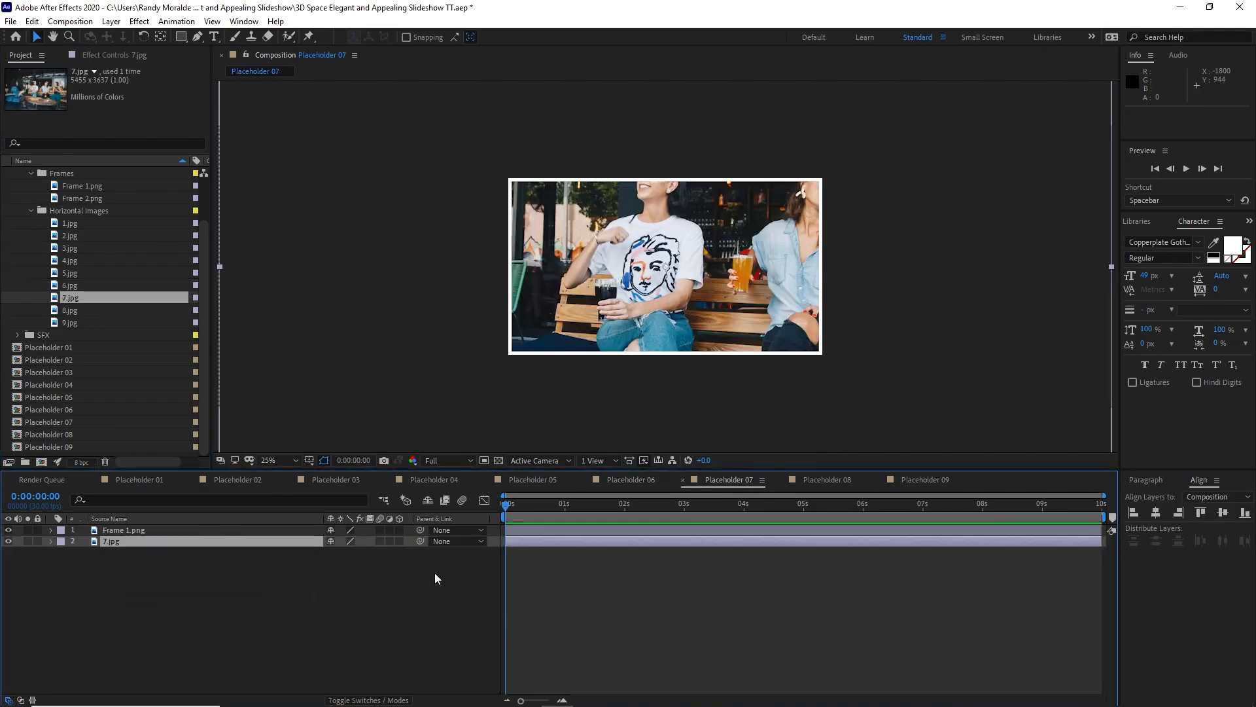
pyautogui.press('s')
pyautogui.moveTo(361, 553); pyautogui.dragTo(321, 543)
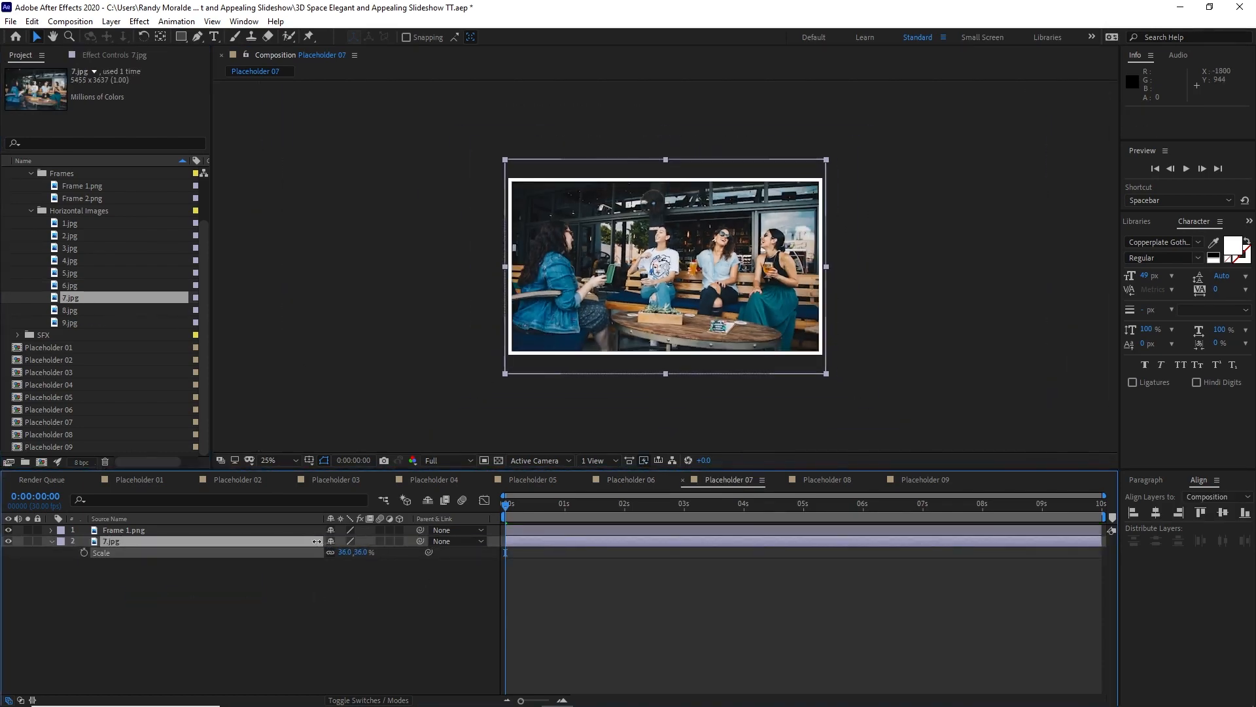
pyautogui.click(345, 552)
pyautogui.write('35')
pyautogui.press('Return')
pyautogui.moveTo(565, 361); pyautogui.dragTo(564, 345)
# Step: Add 8.jpg beneath the frame in the Placeholder 08 composition and scale it to 95%
pyautogui.click(827, 481)
pyautogui.moveTo(70, 311); pyautogui.dragTo(320, 602)
pyautogui.press('s')
pyautogui.click(347, 552)
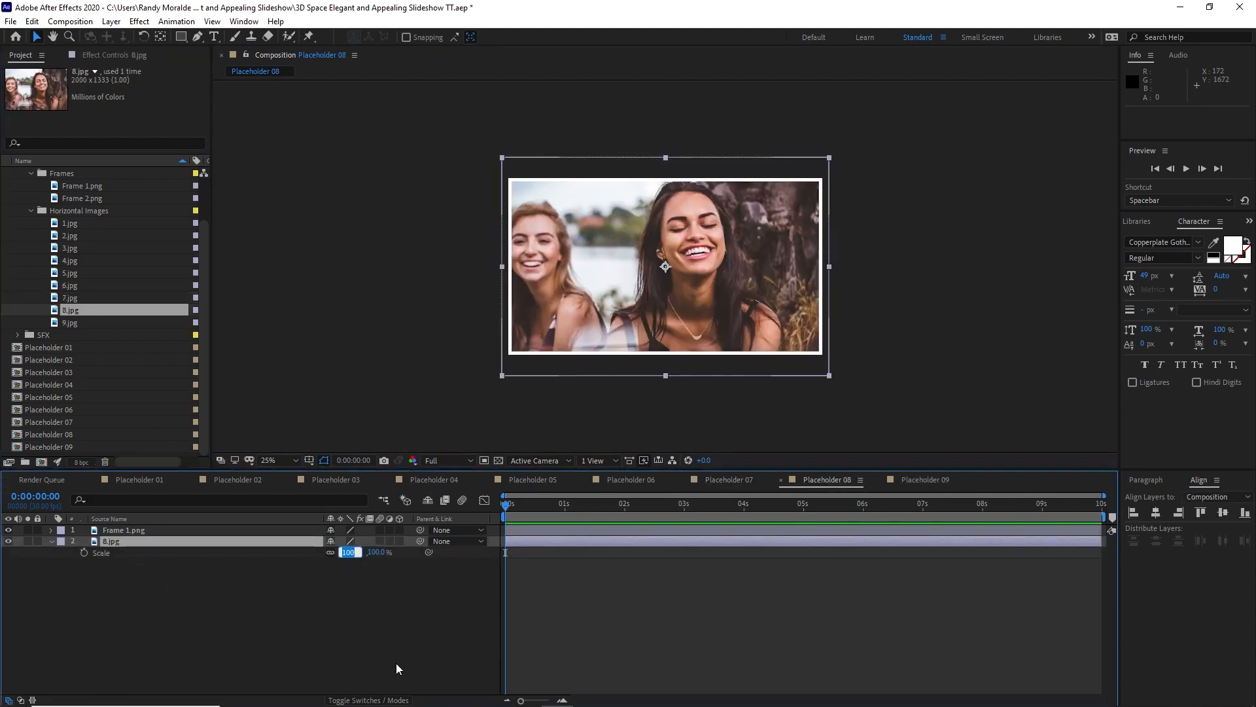
pyautogui.write('95')
pyautogui.click(379, 665)
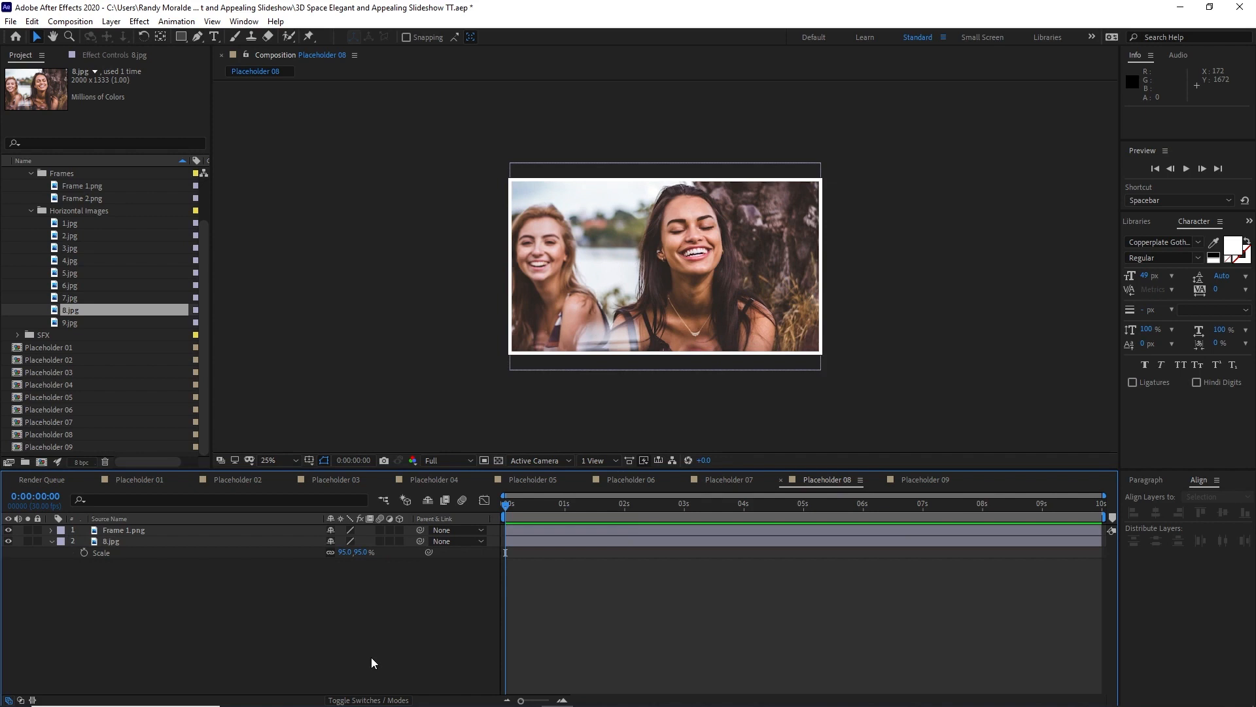
# Step: Add 9.jpg beneath the frame in Placeholder 09, scale it to 45%, and move it up to about position 972, 440
pyautogui.click(907, 481)
pyautogui.moveTo(88, 323); pyautogui.dragTo(300, 552)
pyautogui.press('s')
pyautogui.moveTo(579, 372); pyautogui.dragTo(587, 345)
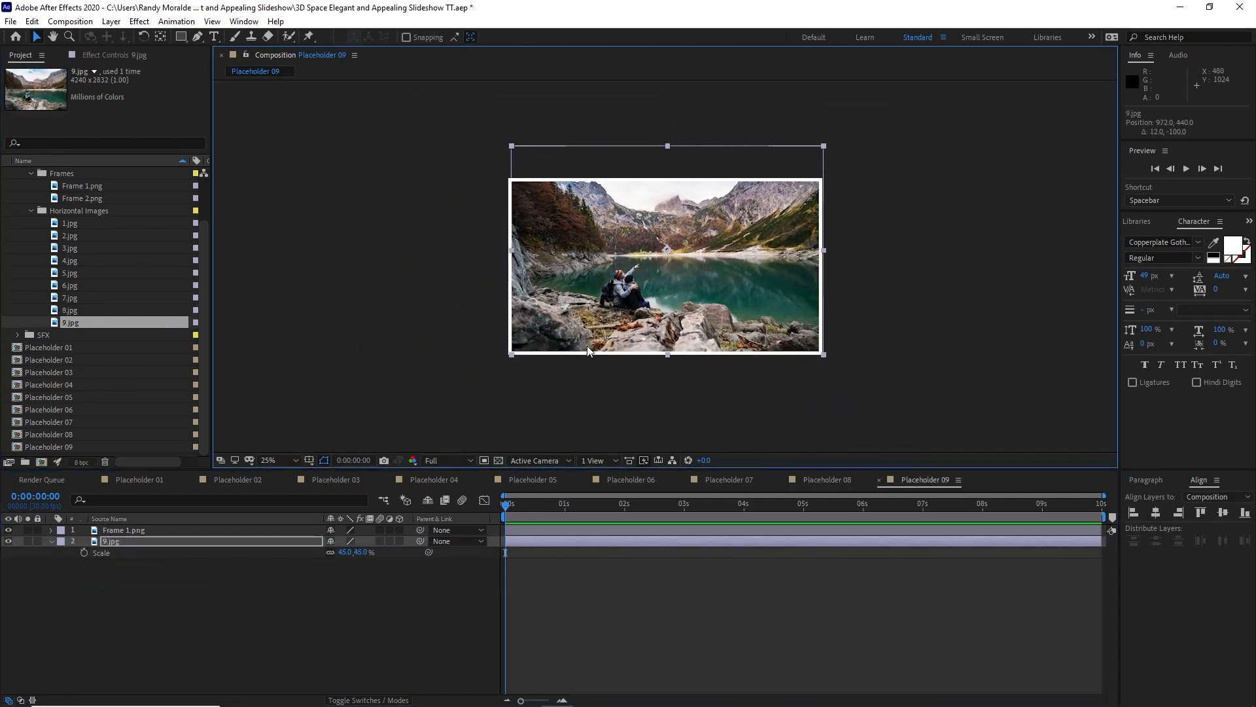
pyautogui.click(333, 627)
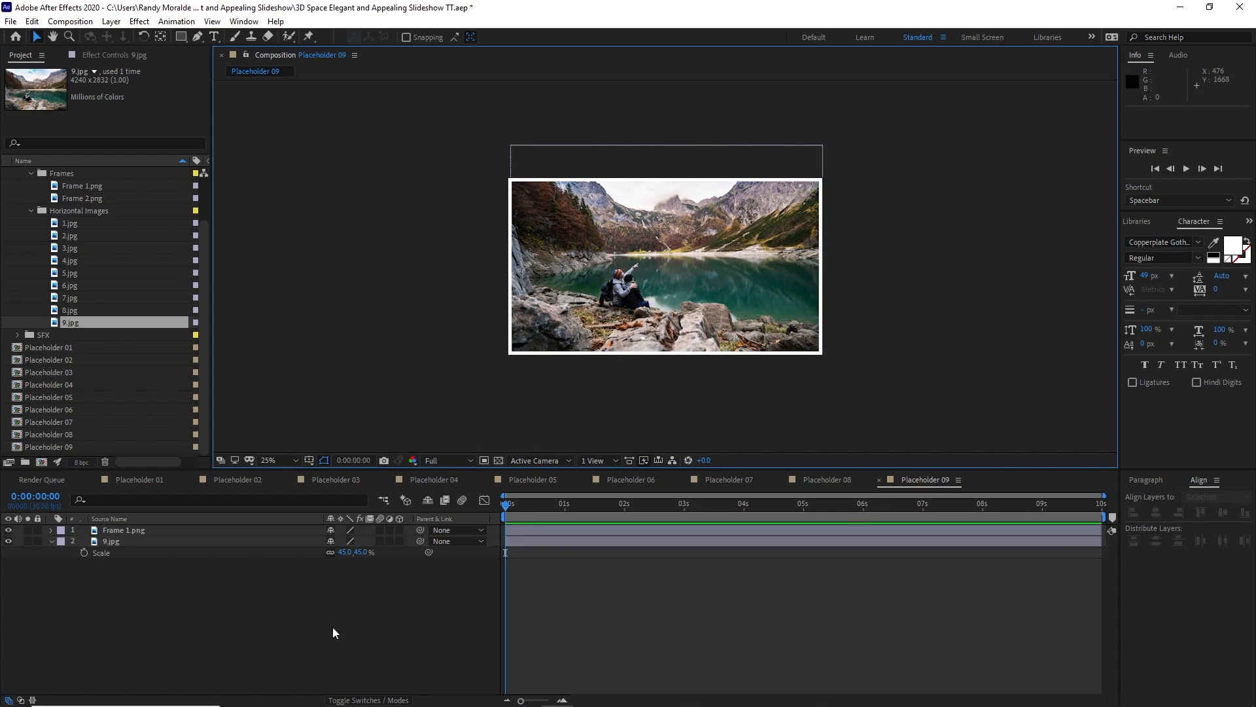
# Step: Collapse the image subfolders and the Assets folder in the project
pyautogui.click(30, 211)
pyautogui.click(31, 222)
pyautogui.click(18, 198)
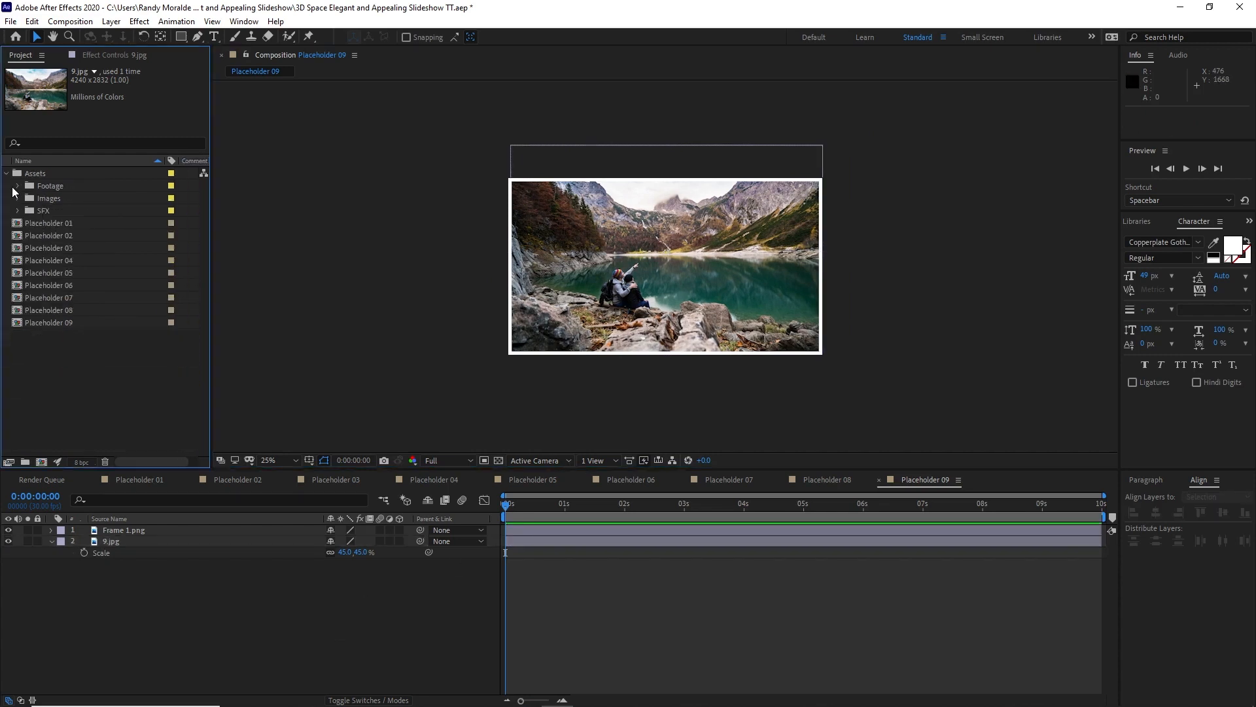
pyautogui.click(6, 173)
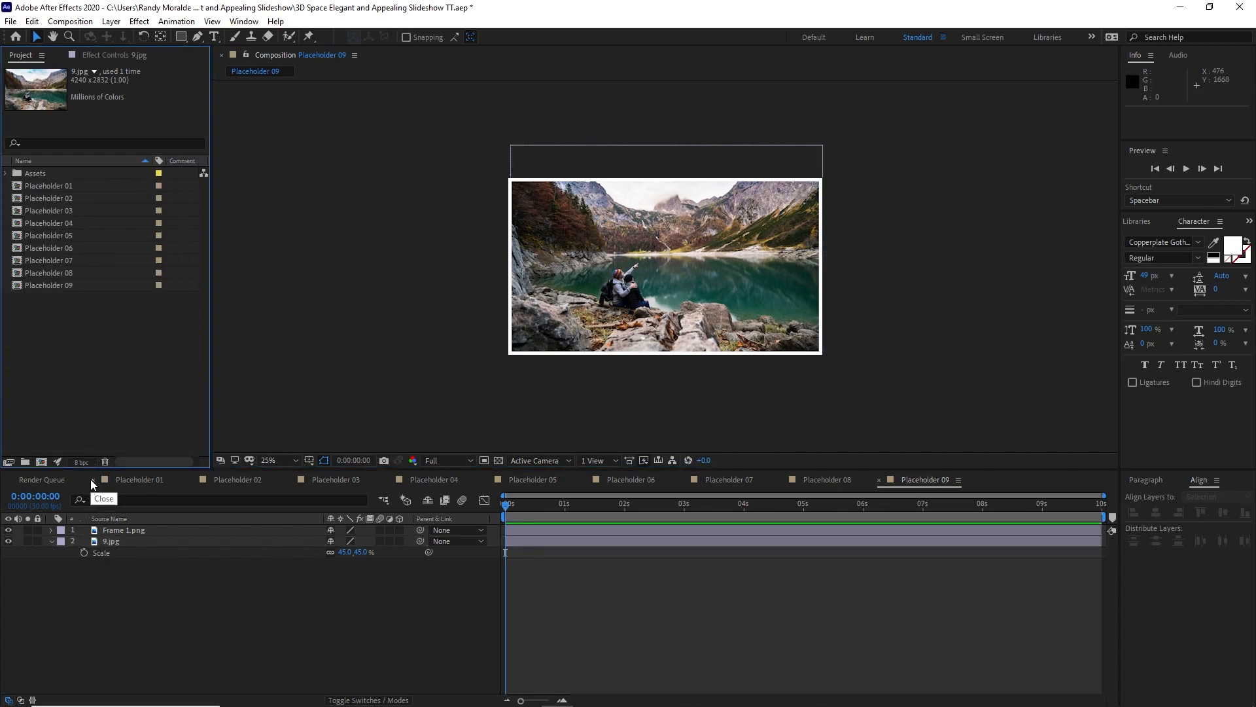
# Step: Close the open placeholder composition timelines and save the project
pyautogui.click(92, 480)
pyautogui.click(92, 480)
pyautogui.click(92, 480)
pyautogui.click(92, 480)
pyautogui.click(92, 480)
pyautogui.click(93, 480)
pyautogui.click(92, 480)
pyautogui.click(92, 480)
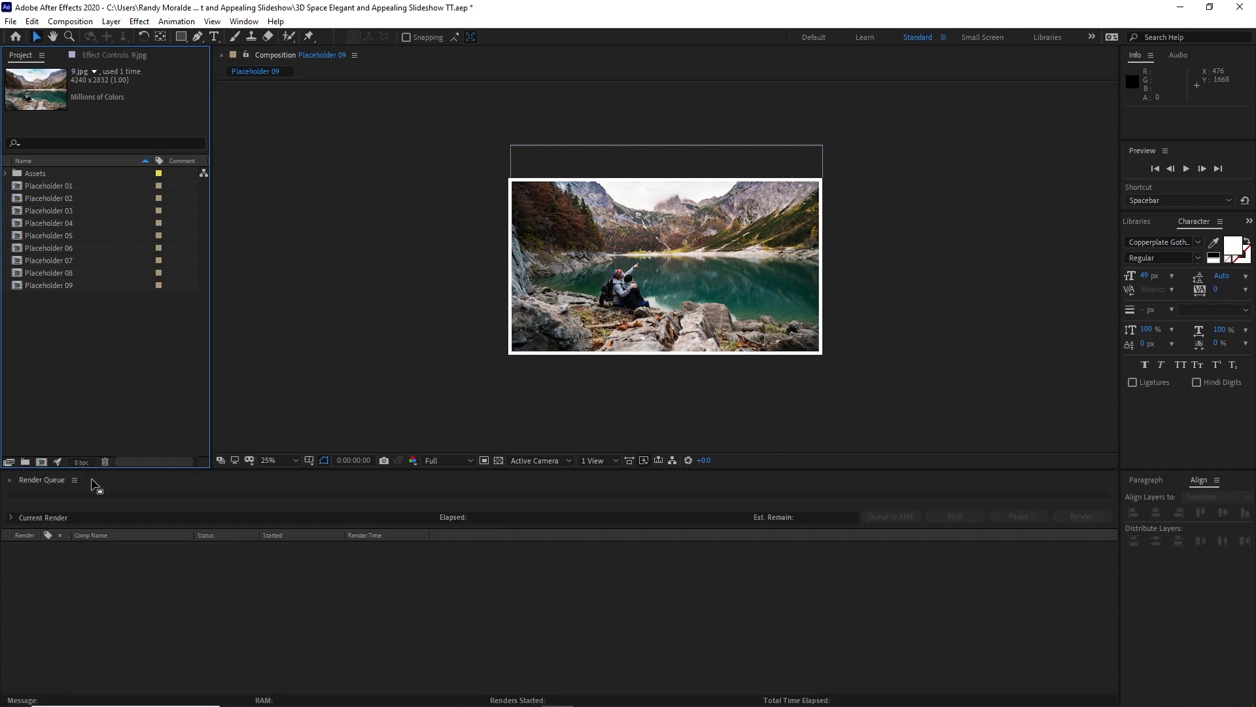
pyautogui.hotkey('ctrl', 's')
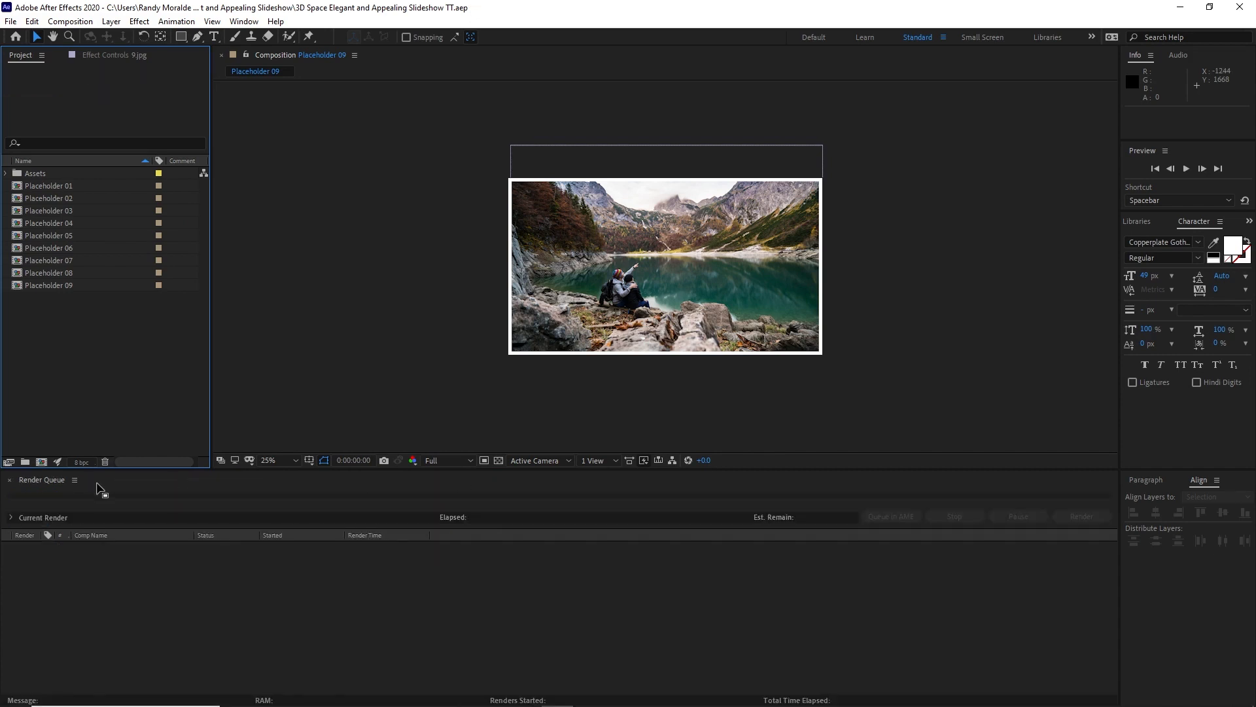
# Step: Create a new composition named Title with a width of 1000 px and a height of 200 px
pyautogui.click(70, 21)
pyautogui.click(82, 30)
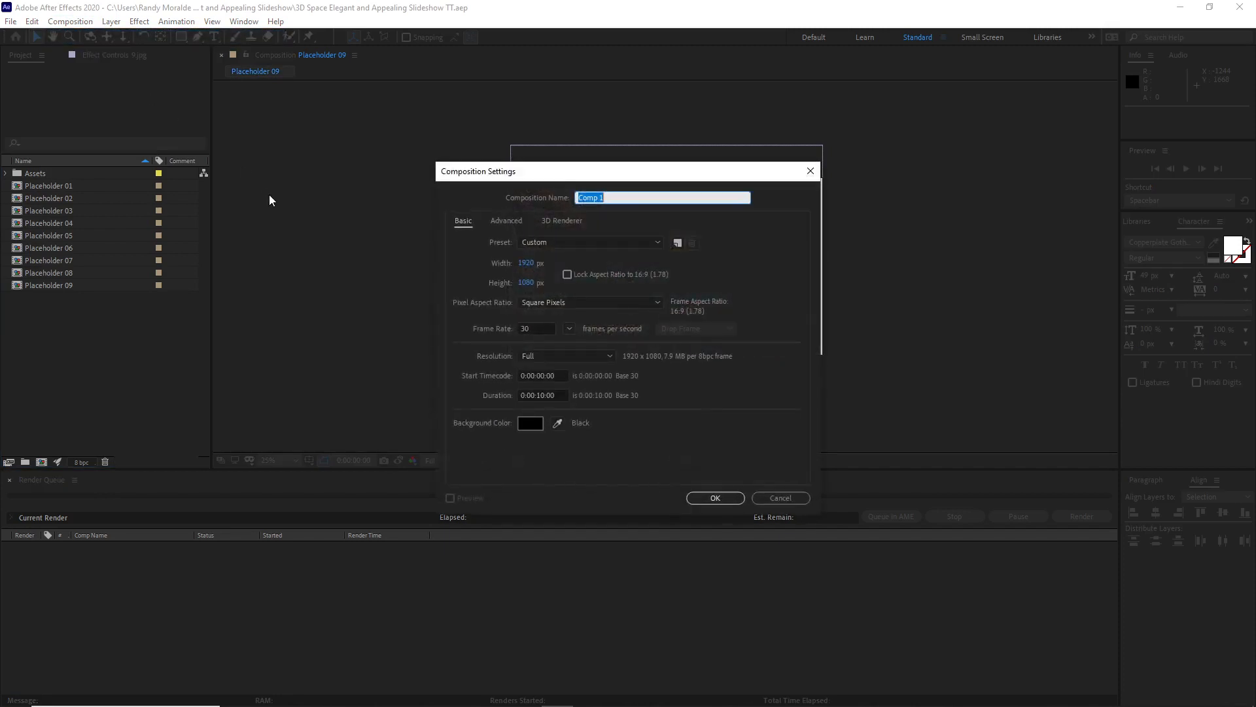
pyautogui.press('capslock')
pyautogui.write('T')
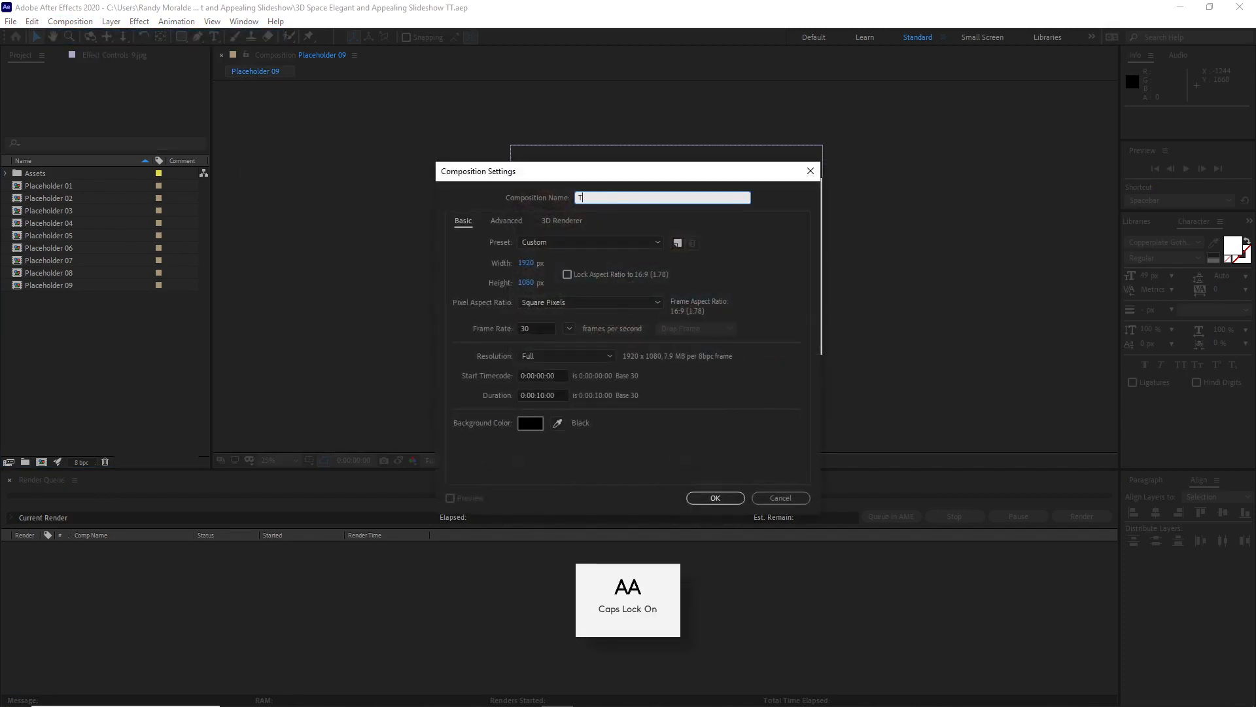
pyautogui.press('capslock')
pyautogui.write('itle')
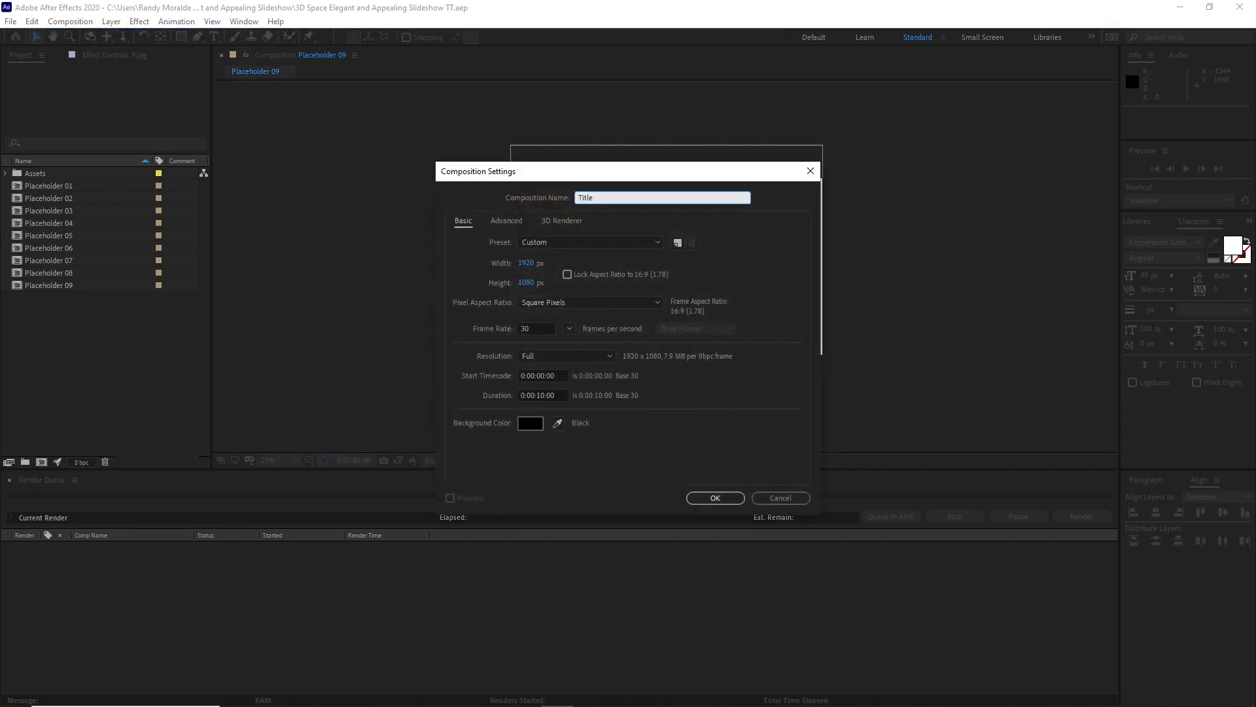
pyautogui.click(526, 262)
pyautogui.write('1000')
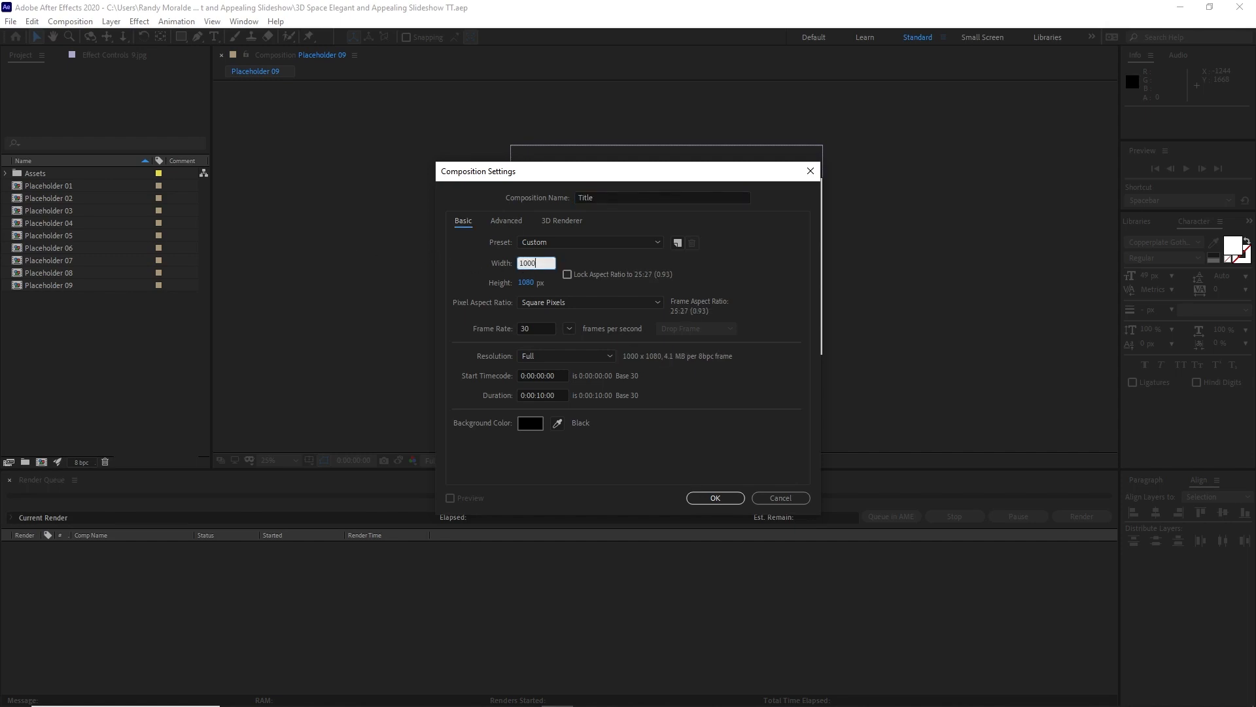
pyautogui.click(525, 284)
pyautogui.write('200')
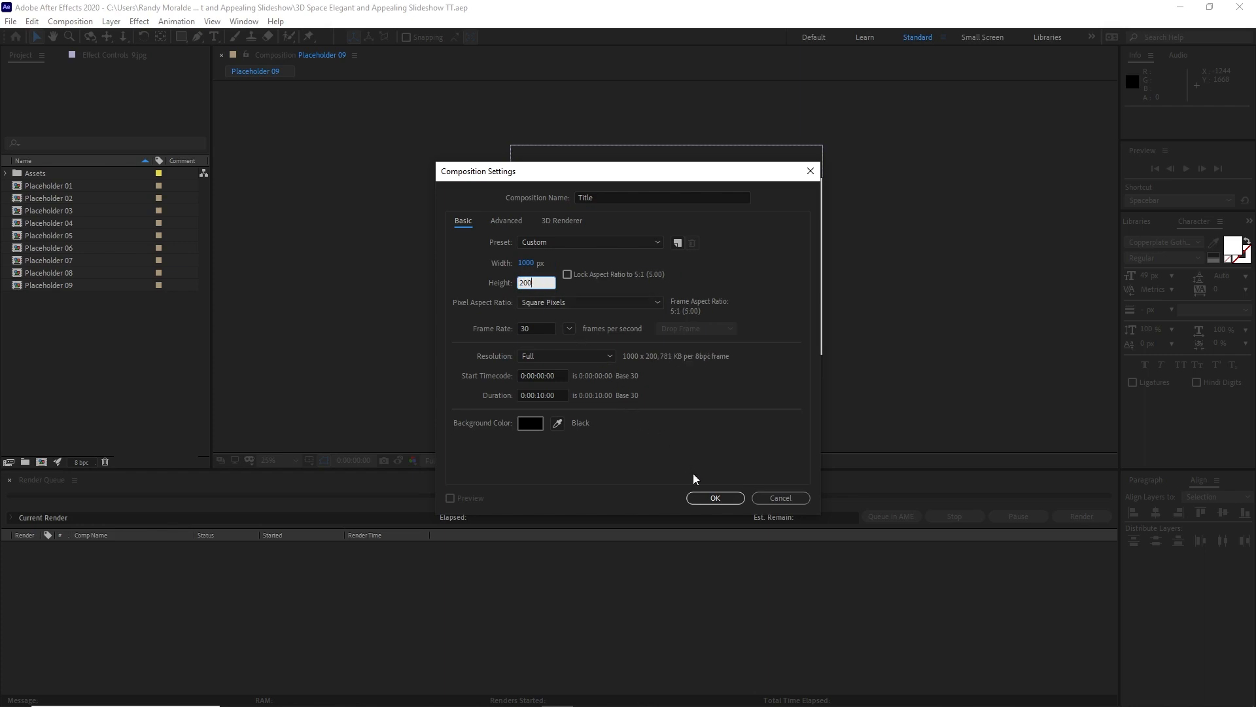
pyautogui.click(713, 498)
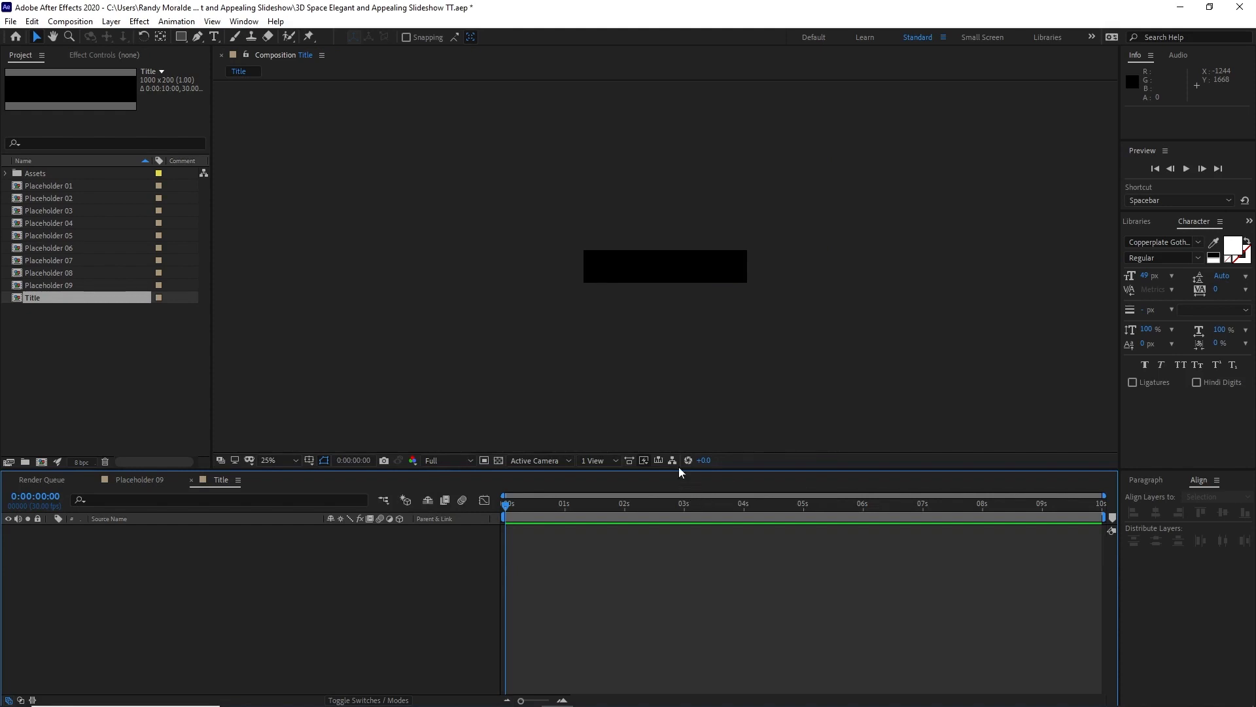
# Step: Start a text layer in the Title composition with the Aileron Thin font at 72 px
pyautogui.scroll(2, 651, 351)
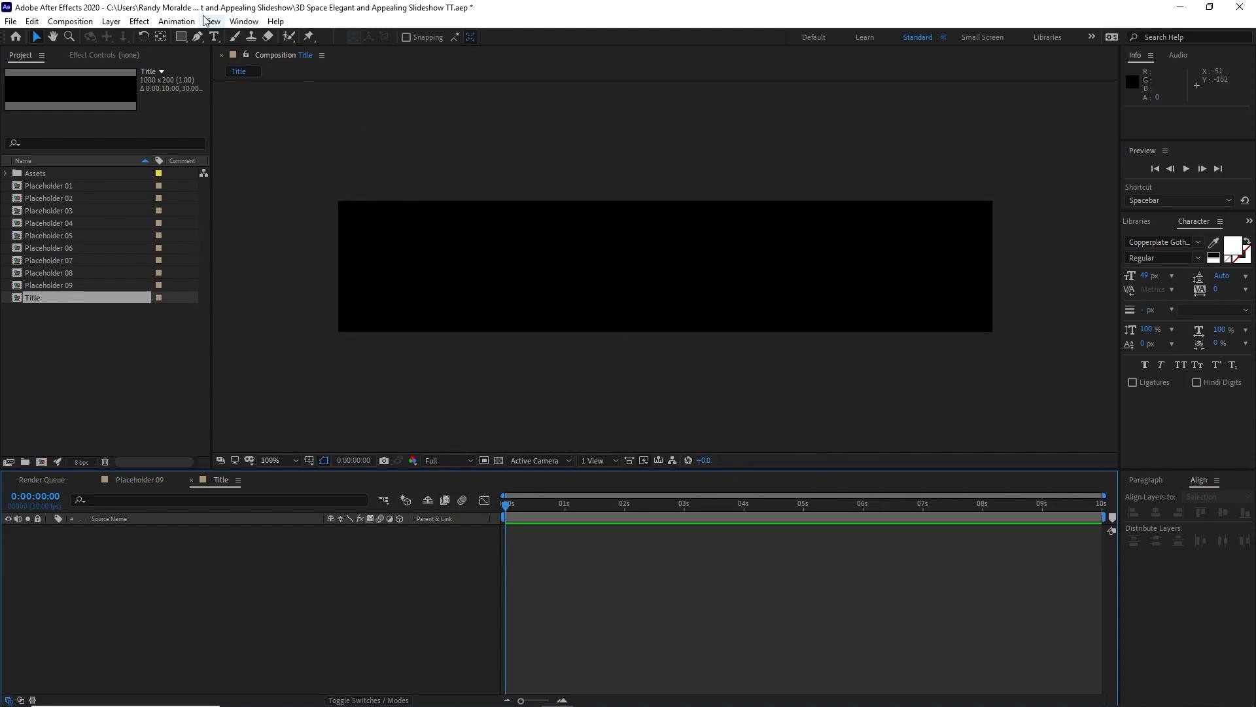
pyautogui.click(215, 38)
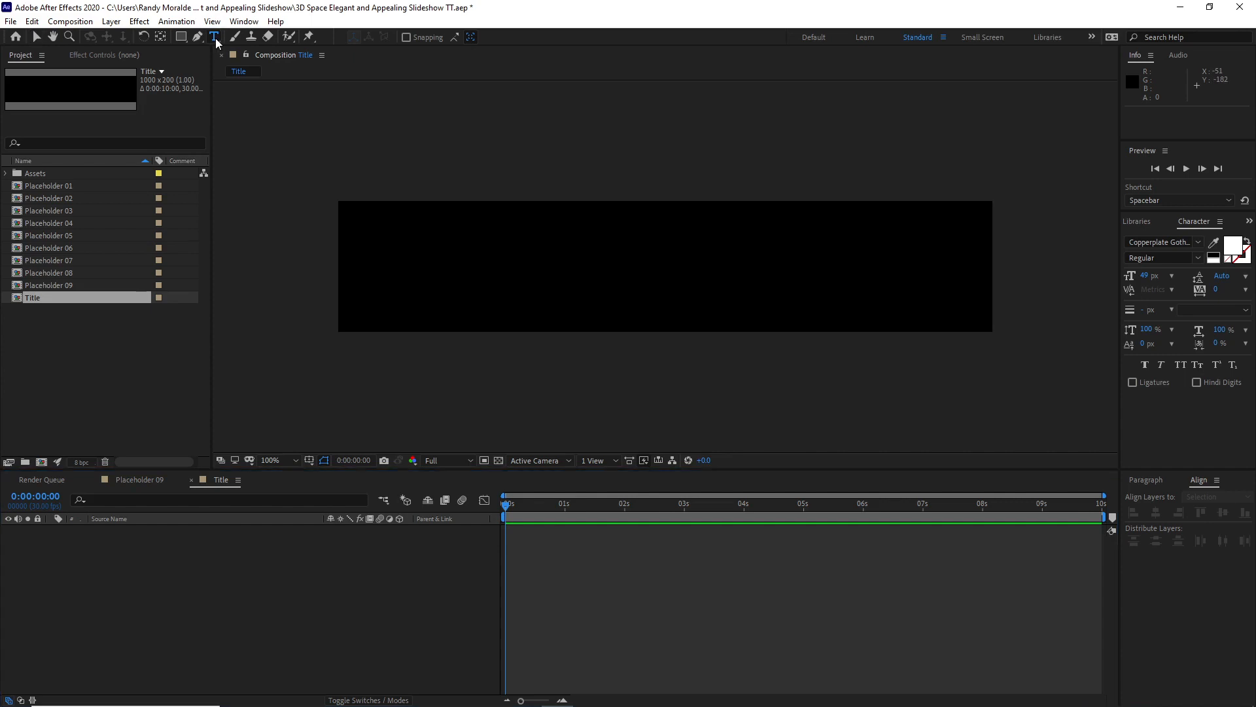
pyautogui.click(471, 226)
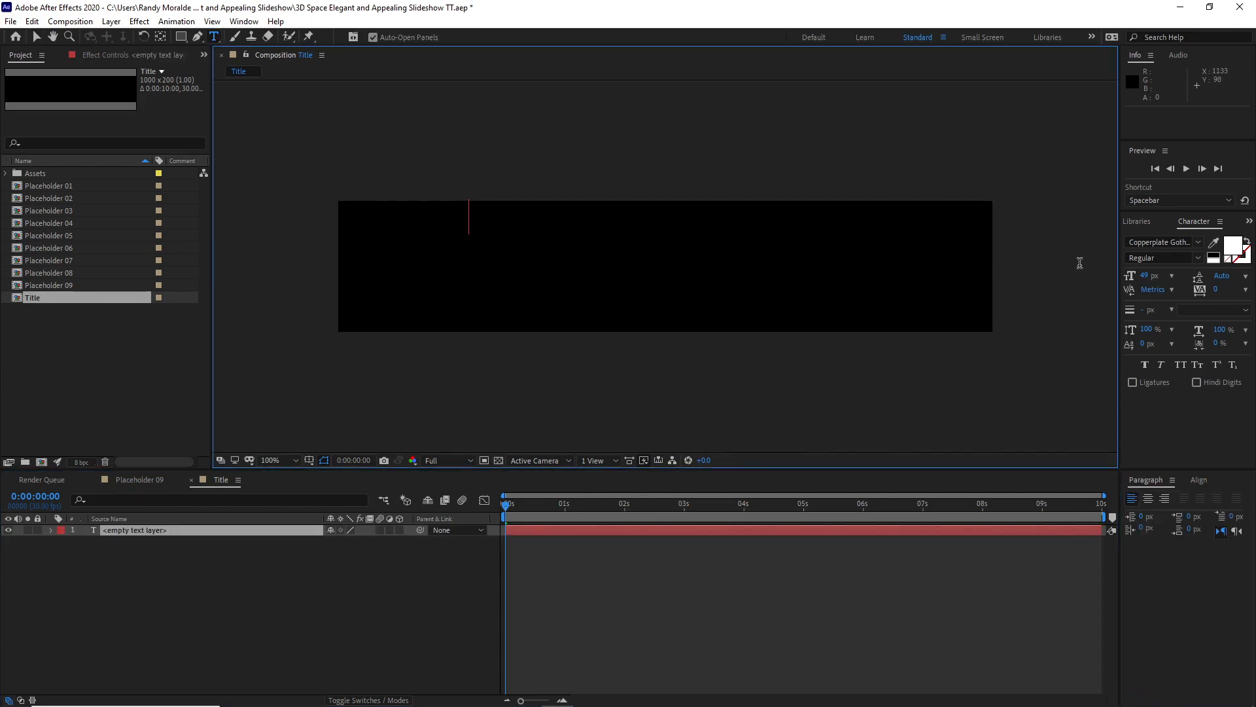
pyautogui.click(1161, 242)
pyautogui.press('capslock')
pyautogui.write('Ail')
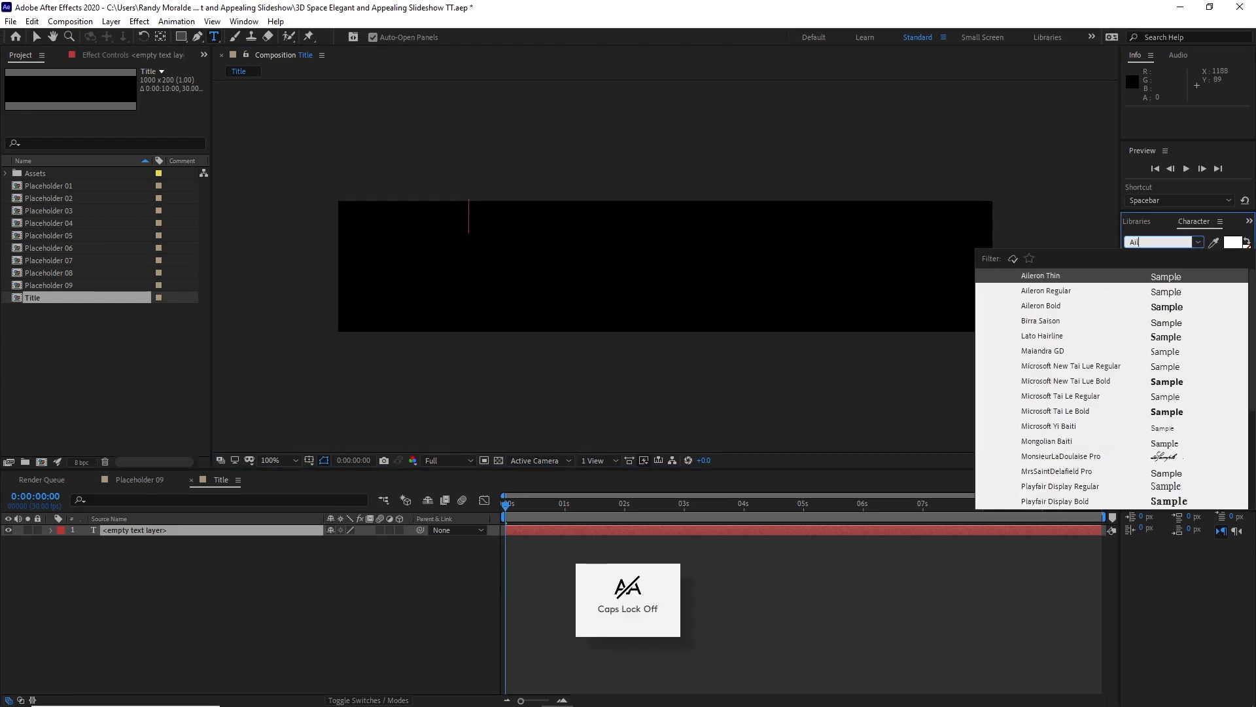
pyautogui.write('eron')
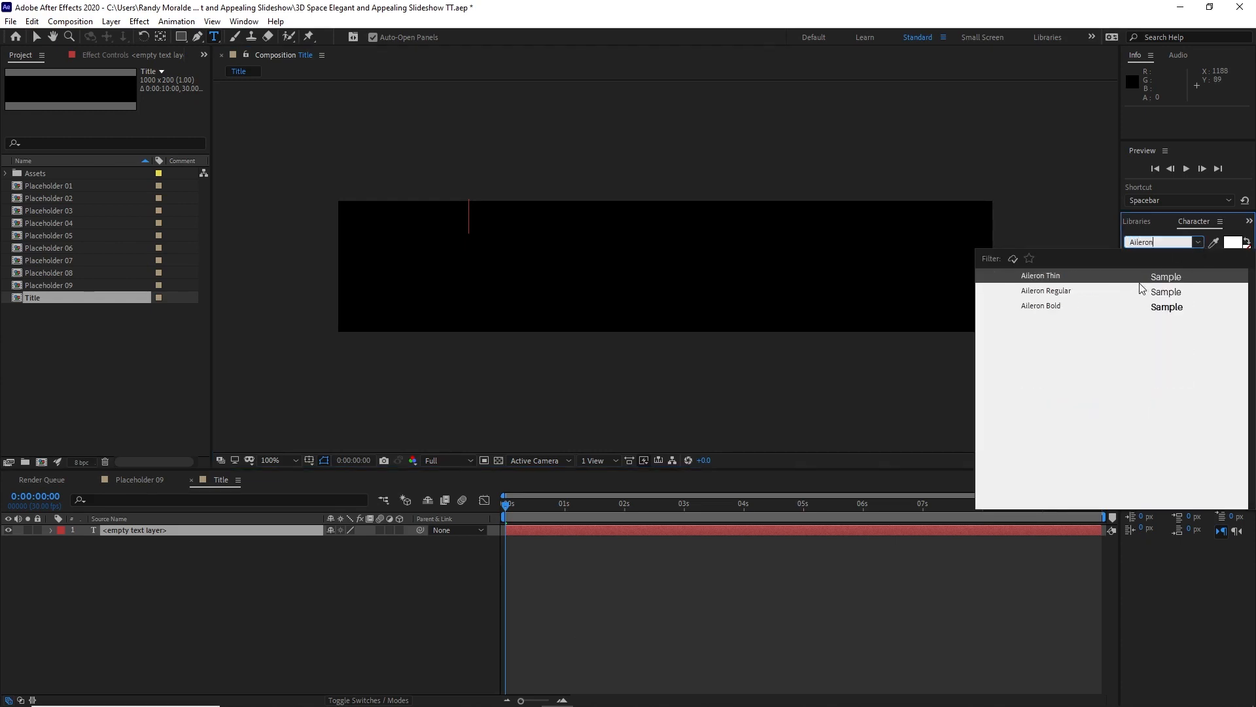
pyautogui.click(1074, 278)
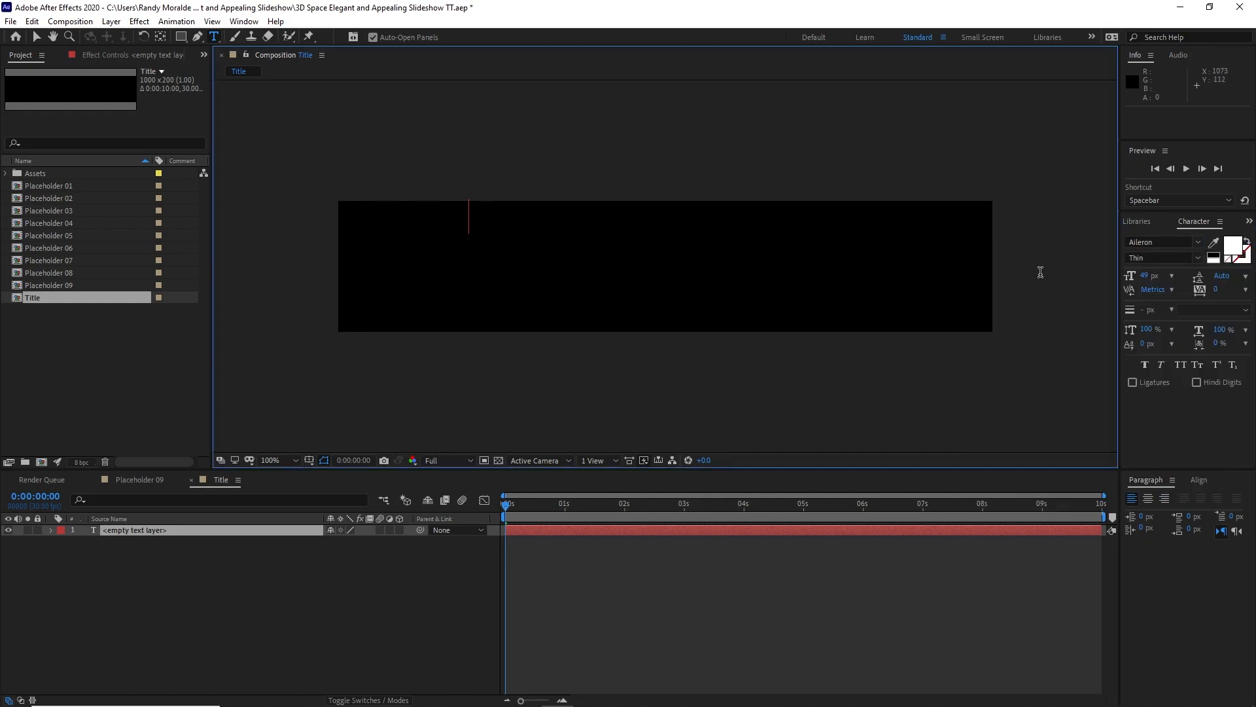
pyautogui.click(1170, 276)
pyautogui.click(1195, 474)
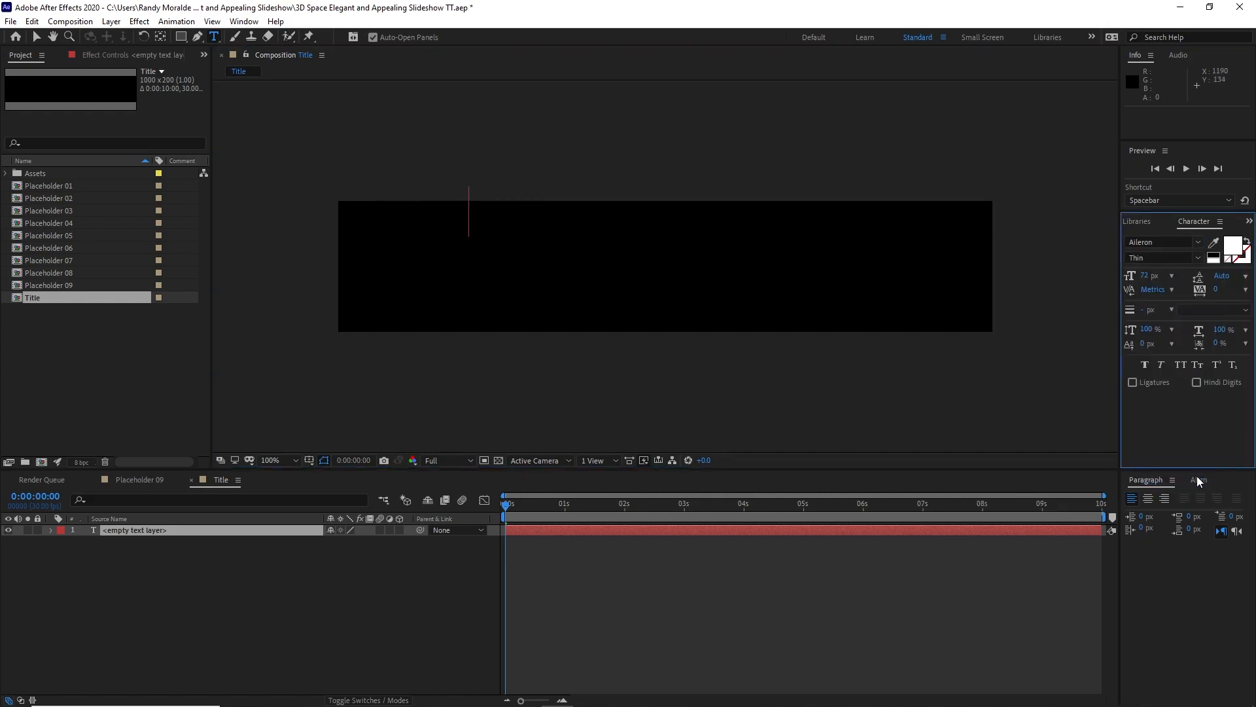
# Step: Enter the title text on two lines: ELEGANT 3D SPACE on the first and SLIDESHOW on the second
pyautogui.write('EL')
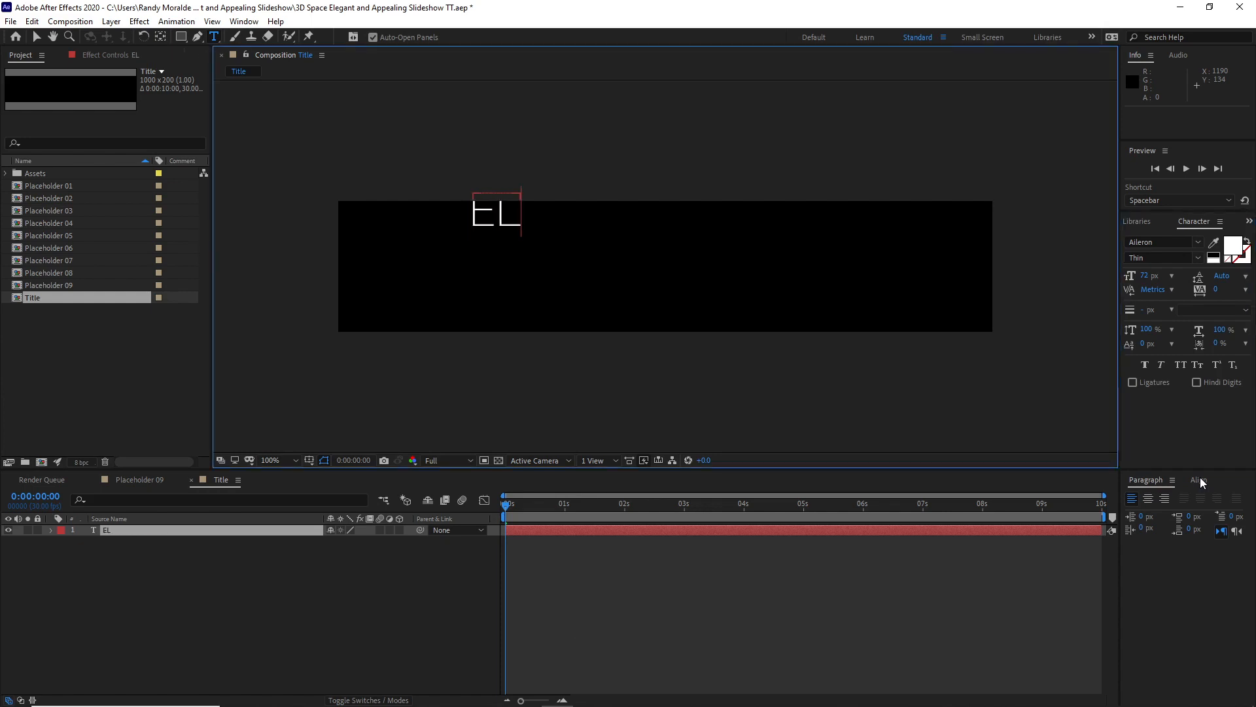
pyautogui.write('EGANT')
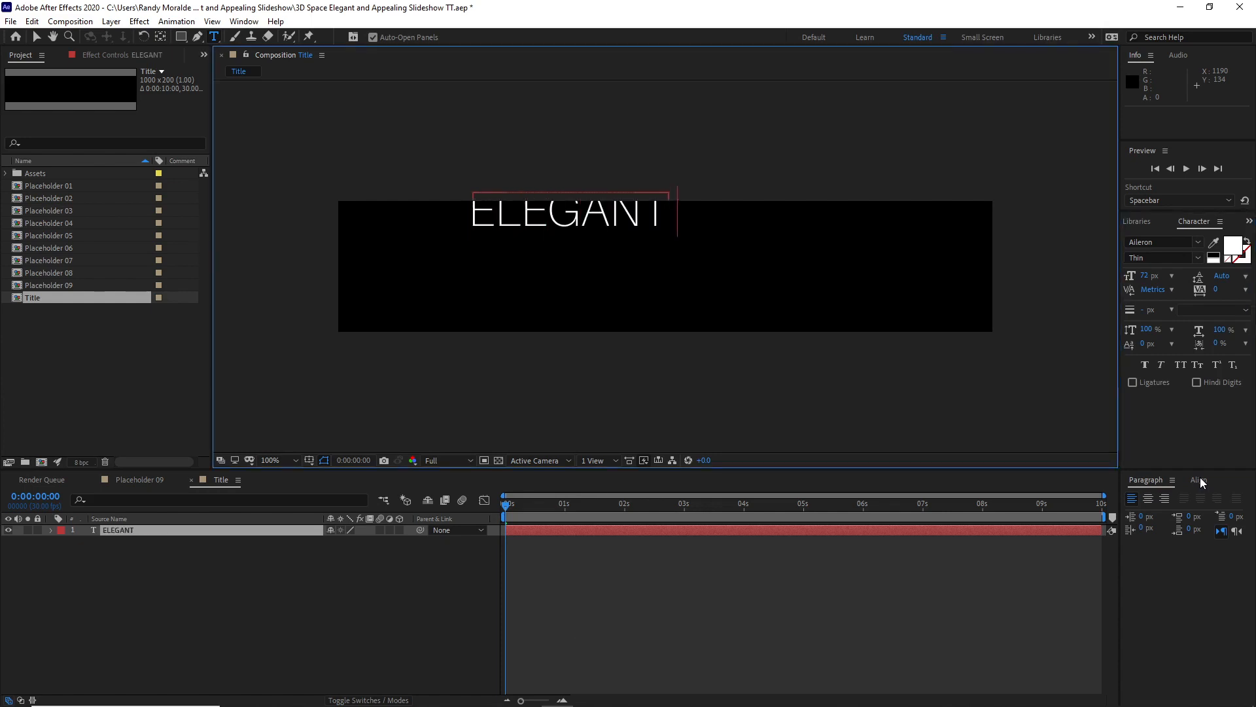
pyautogui.write(' 3D SP')
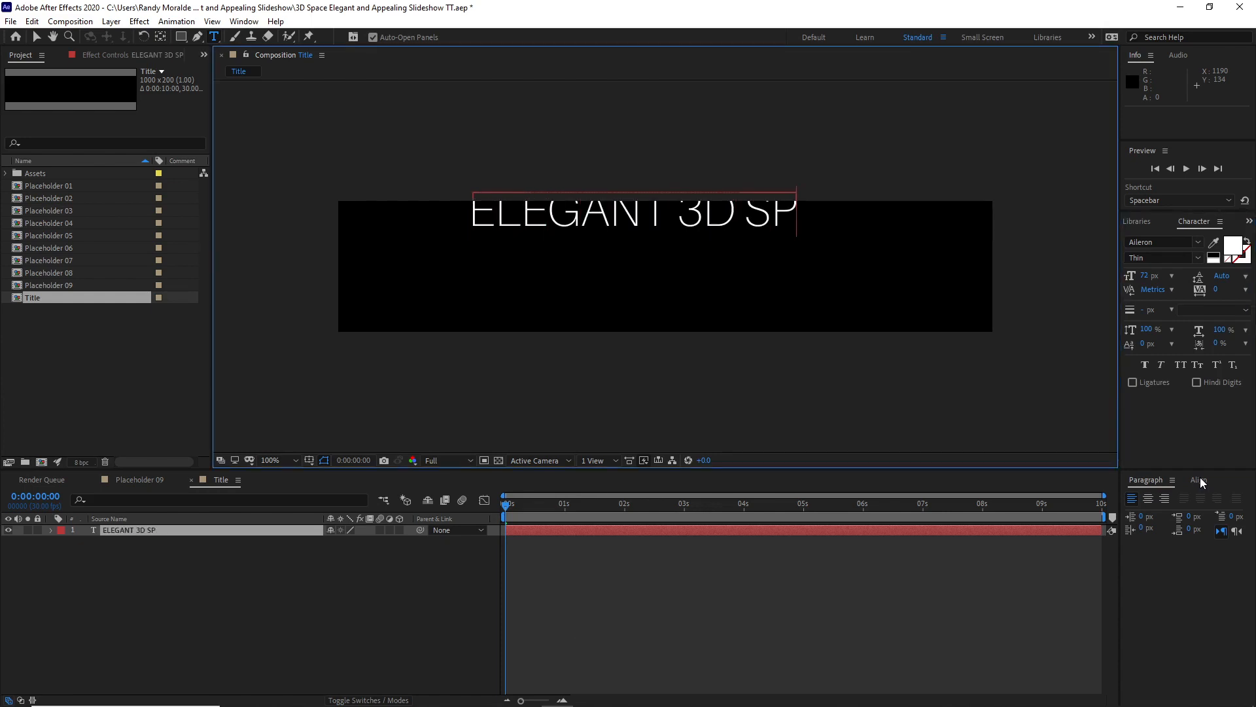
pyautogui.write('ACE')
pyautogui.press('Return')
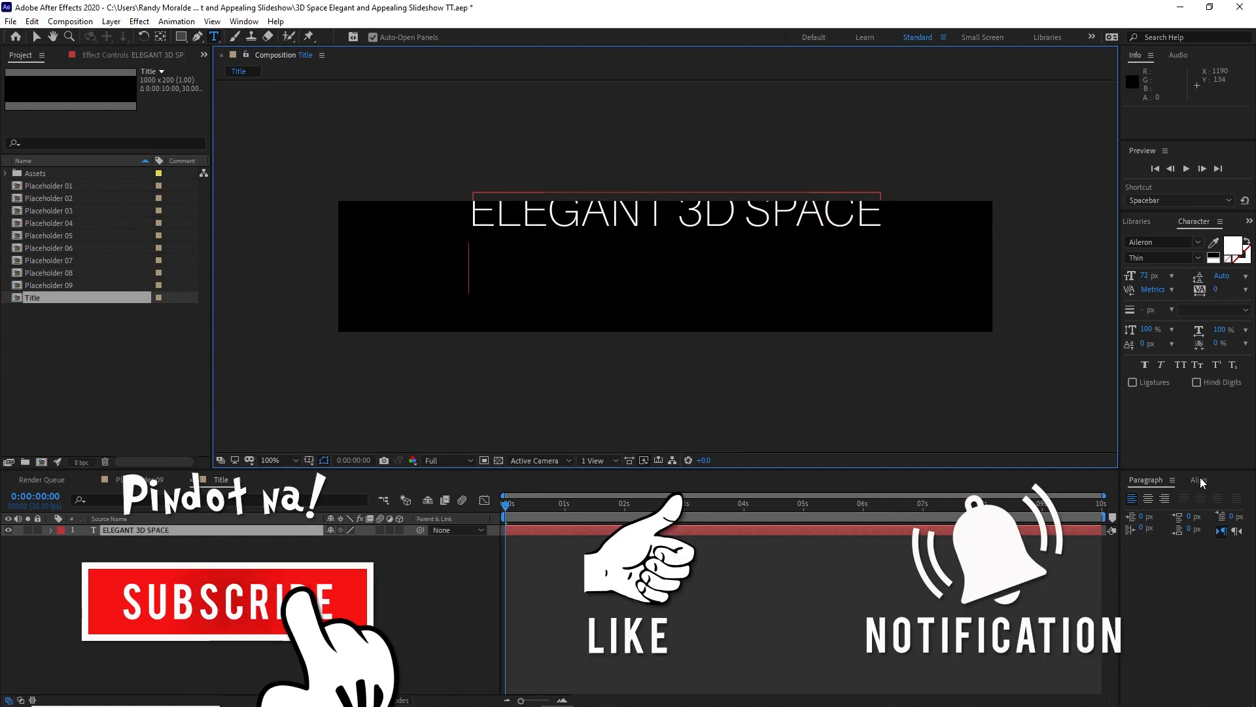
pyautogui.write('SLI')
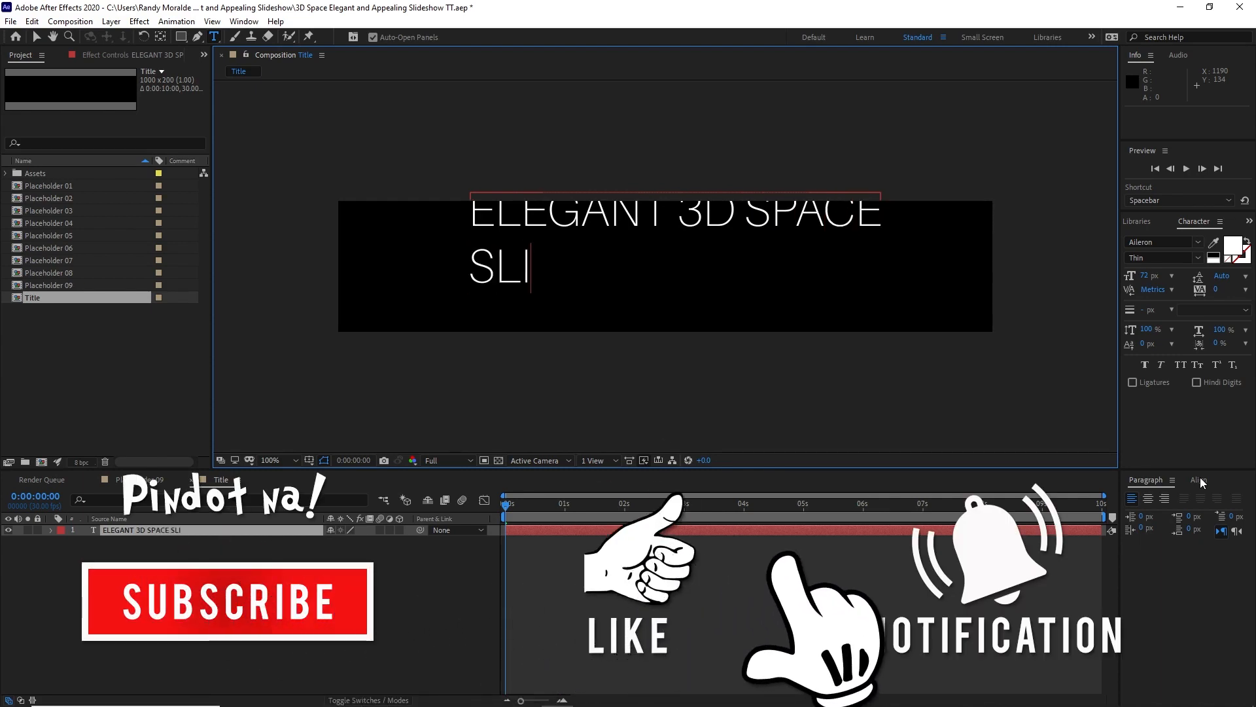
pyautogui.write('DESHOW')
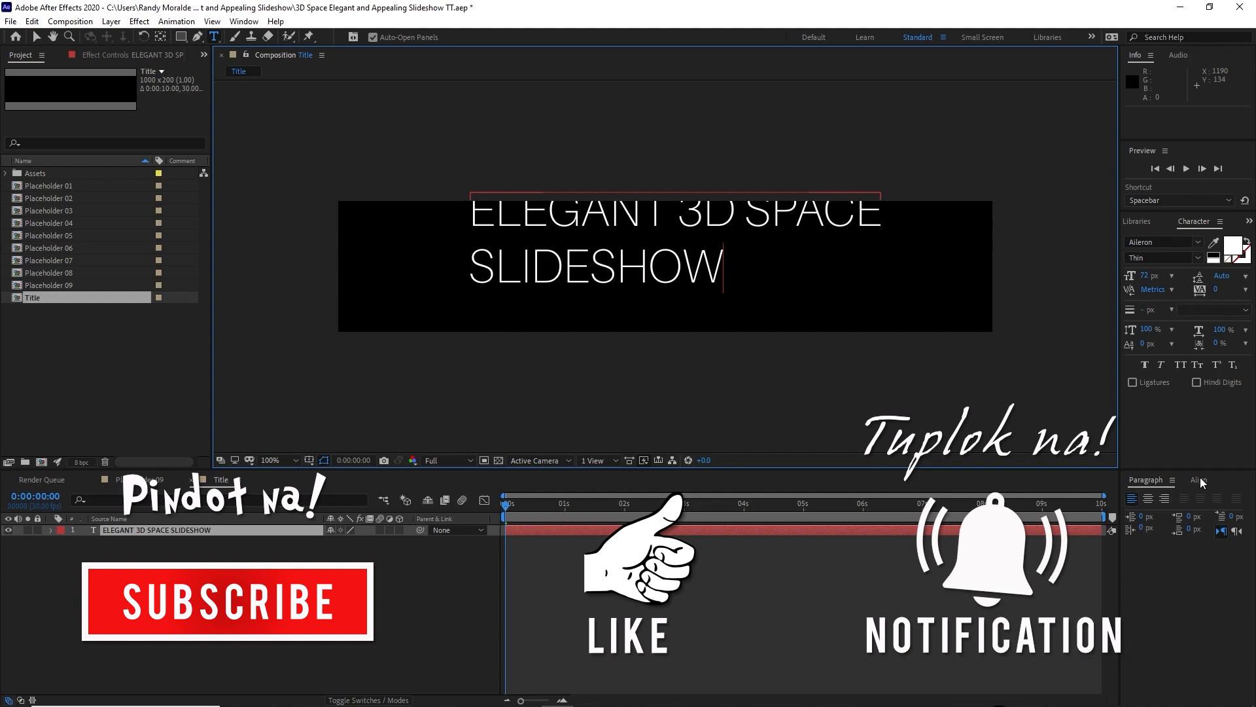
pyautogui.click(37, 36)
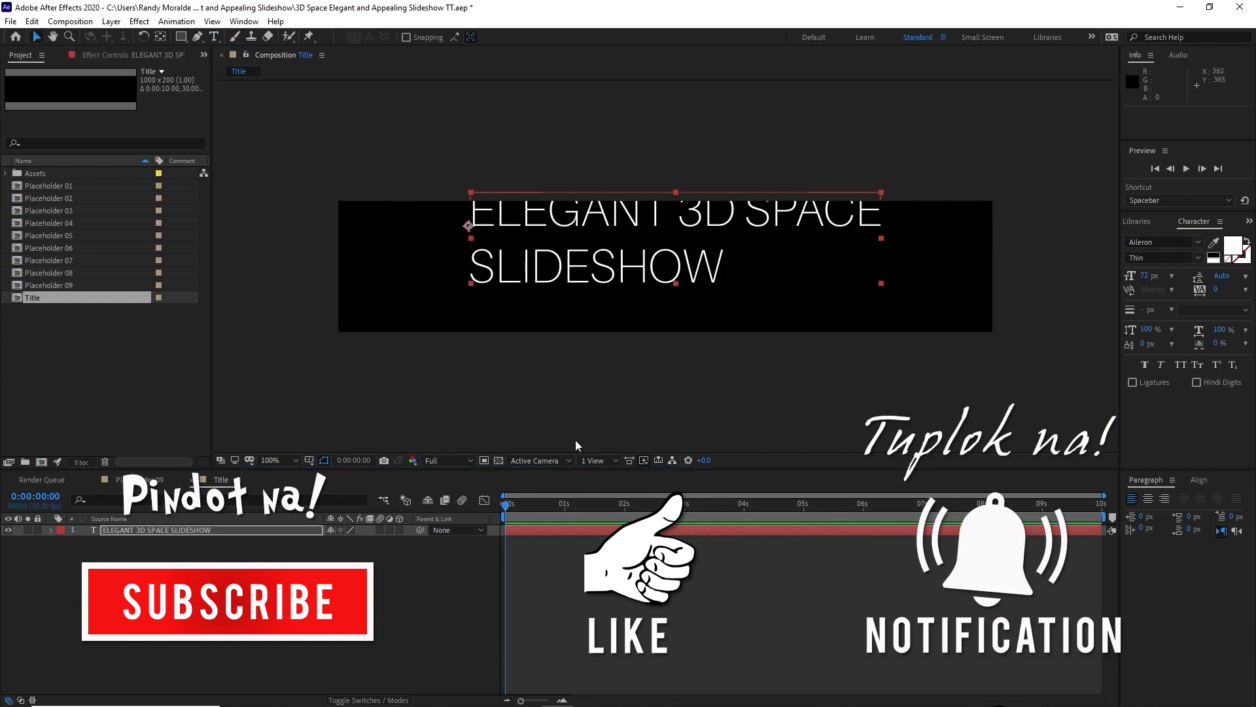
# Step: Center the title's paragraph text and align the layer to the composition's horizontal and vertical center
pyautogui.click(1147, 499)
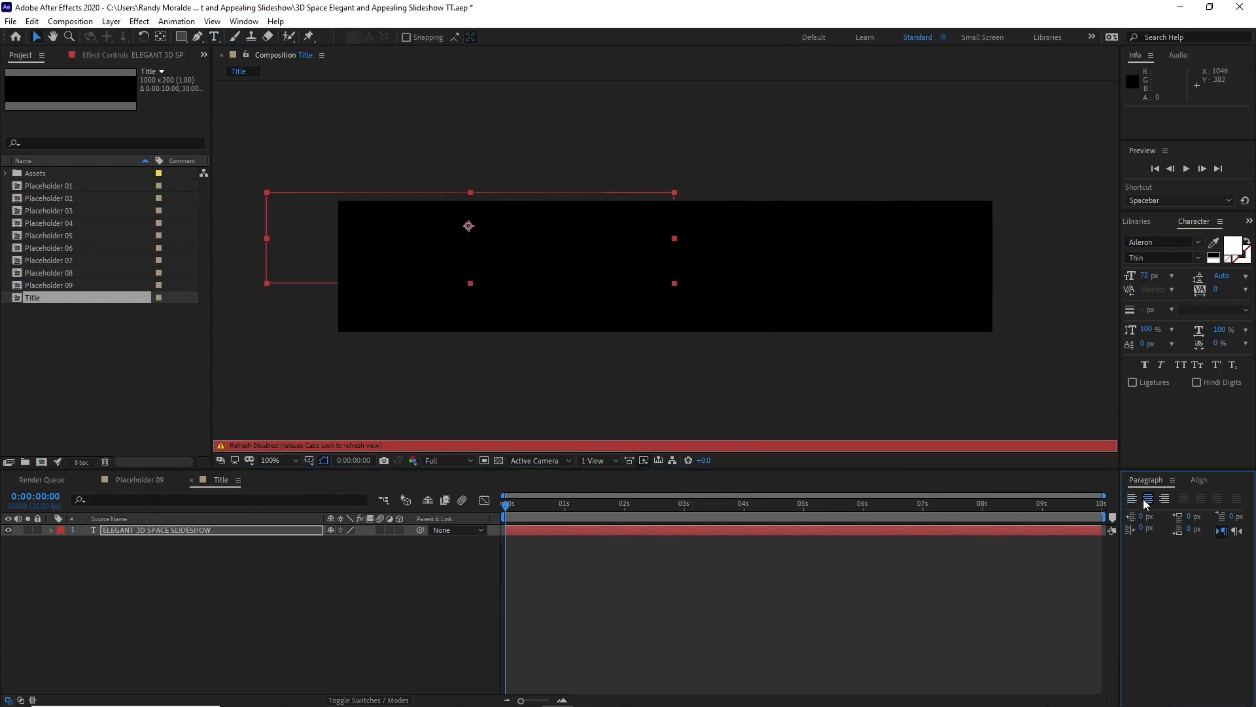
pyautogui.press('capslock')
pyautogui.click(1198, 480)
pyautogui.click(1156, 512)
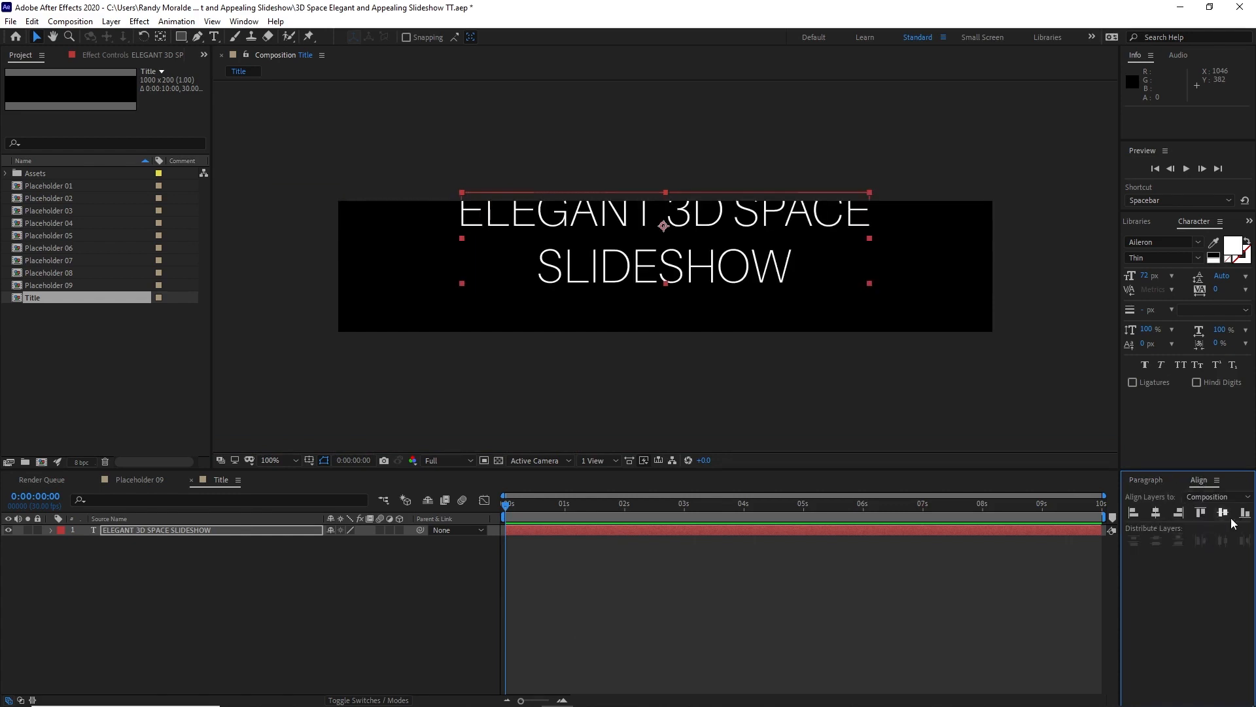
pyautogui.click(1223, 513)
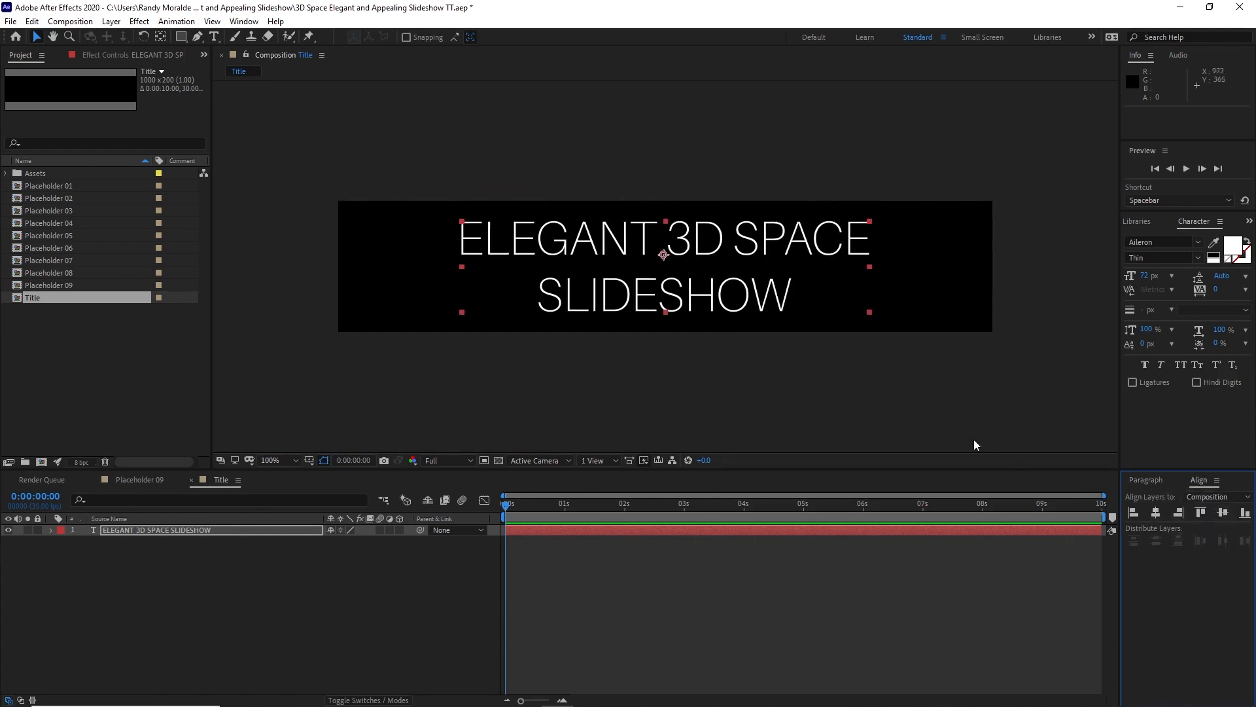
# Step: Restyle the word SLIDESHOW in the title to 100 px with the Aileron Bold style
pyautogui.doubleClick(552, 305)
pyautogui.moveTo(539, 305); pyautogui.dragTo(1029, 341)
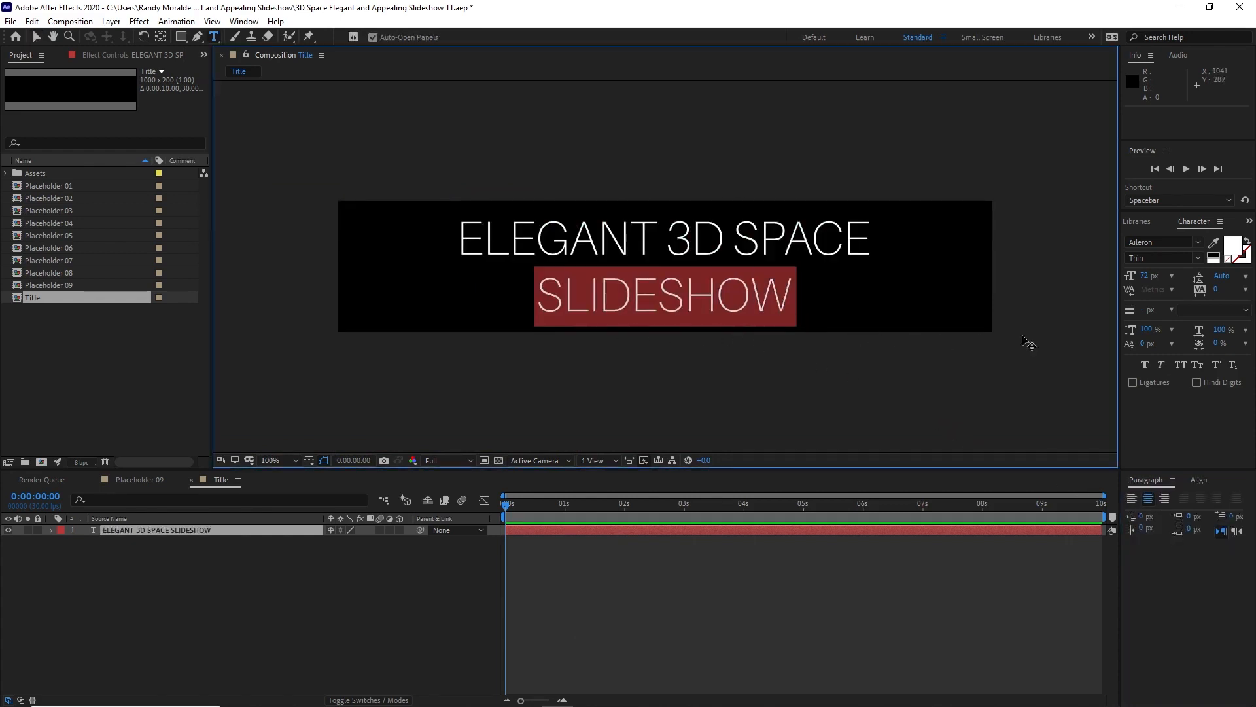
pyautogui.click(1145, 275)
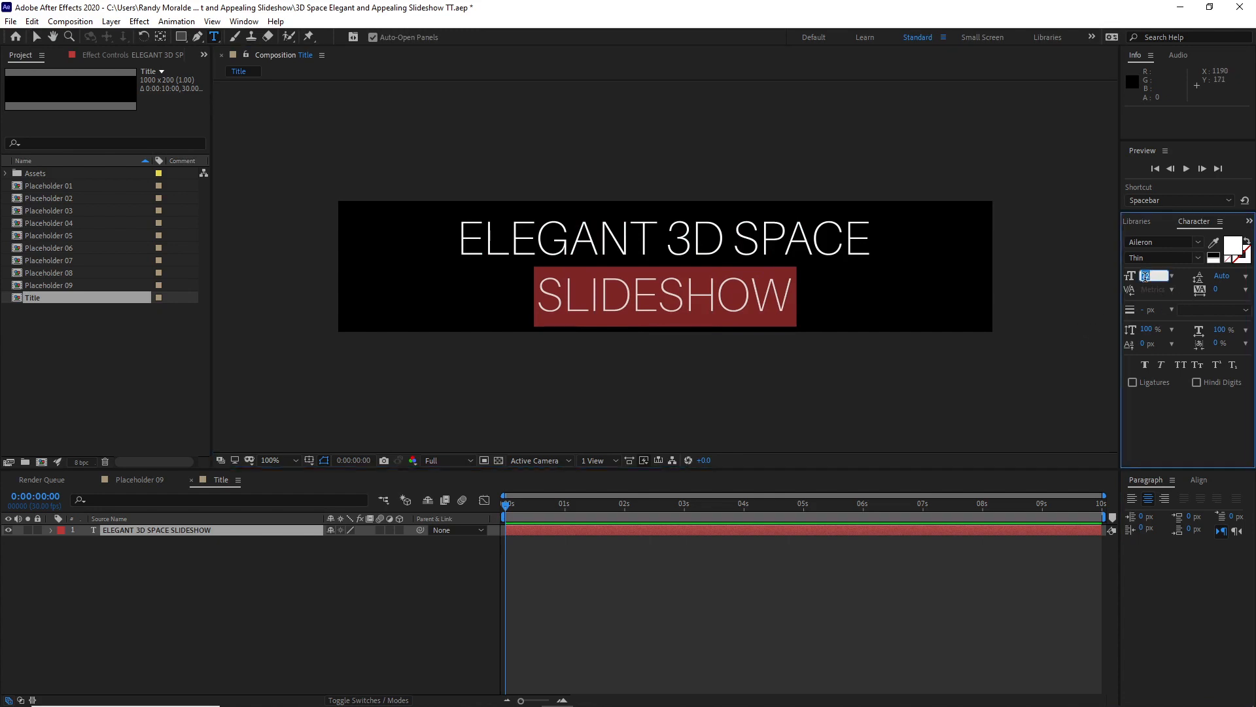
pyautogui.write('100')
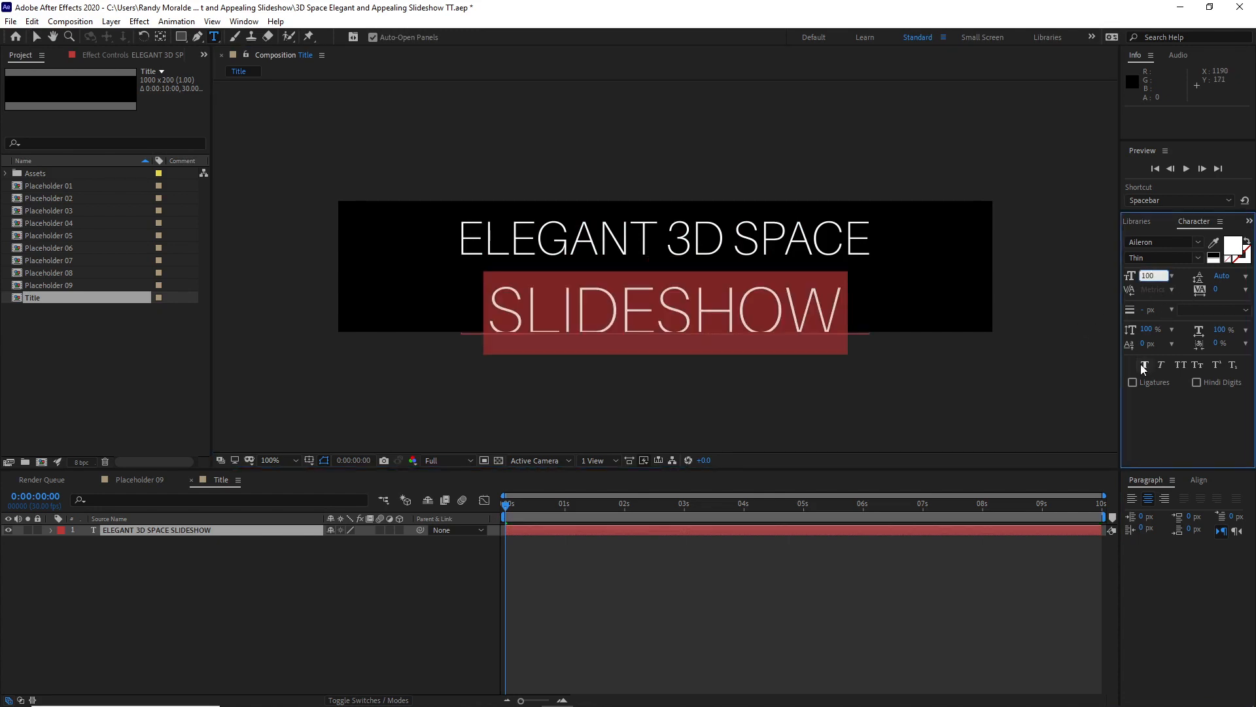
pyautogui.click(1198, 258)
pyautogui.click(1155, 301)
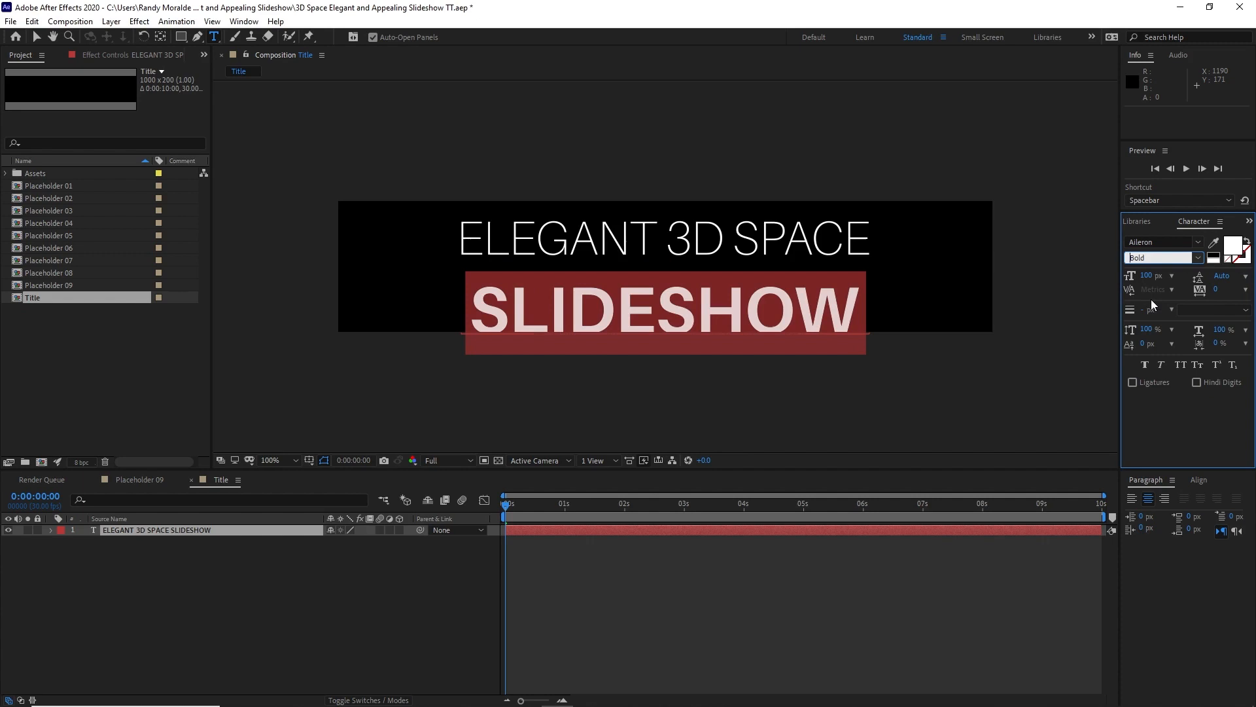
# Step: Set the leading of SLIDESHOW to 91 px and recenter the text layer horizontally and vertically in the composition
pyautogui.click(1220, 276)
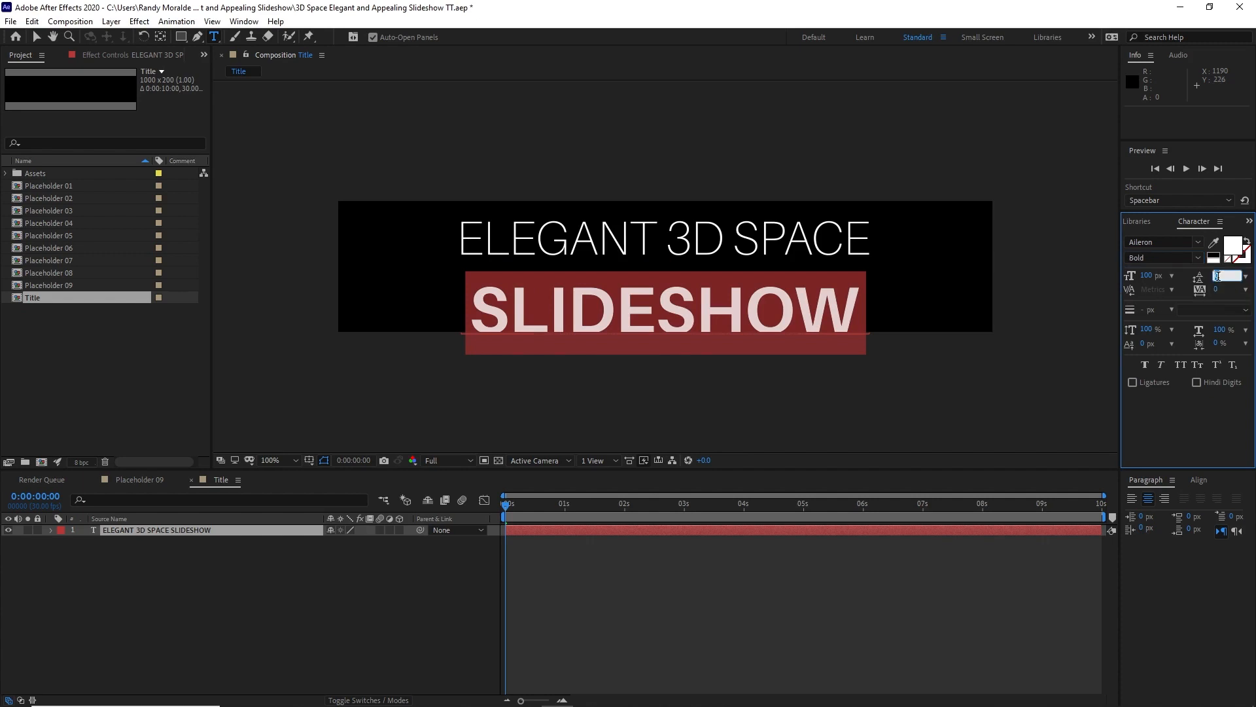
pyautogui.write('91')
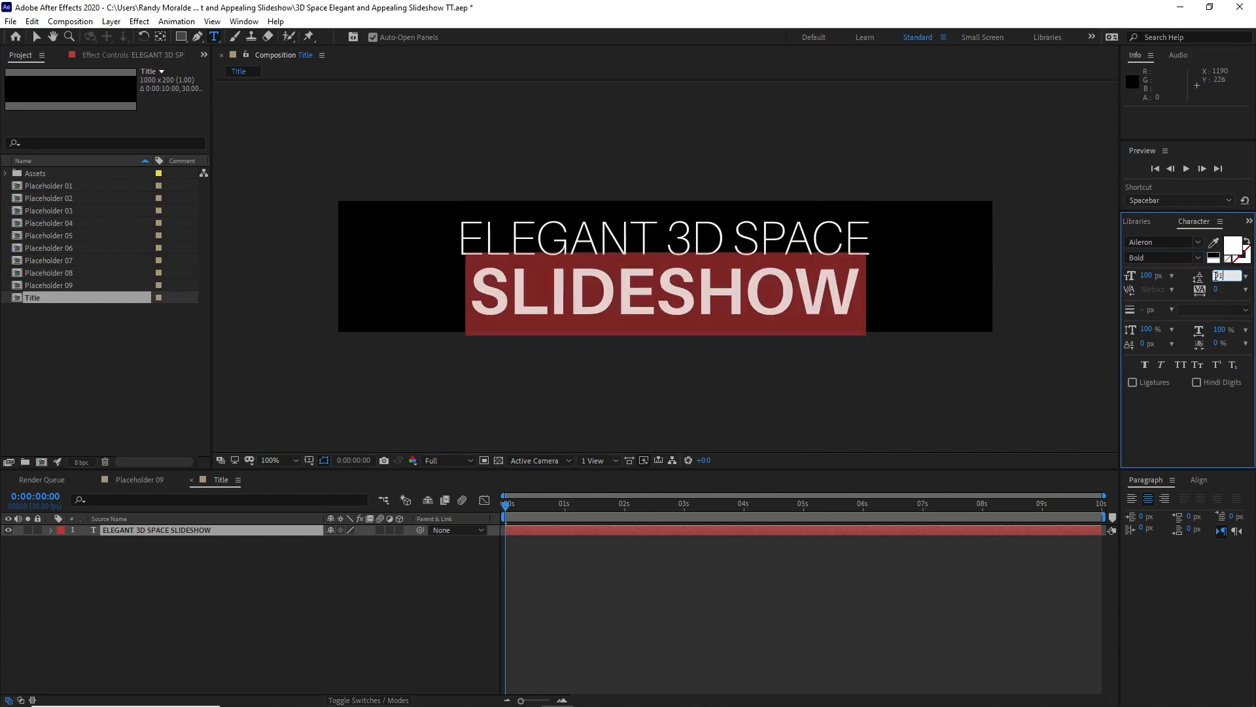
pyautogui.click(1200, 481)
pyautogui.click(1156, 513)
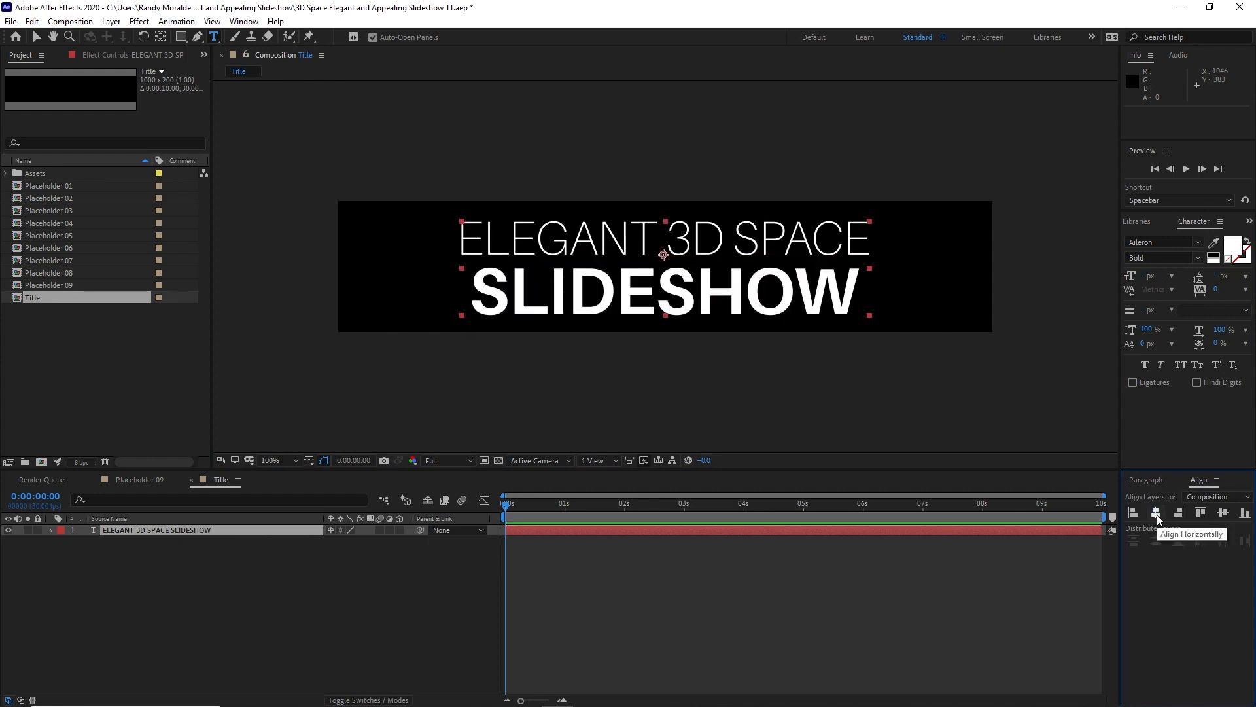
pyautogui.click(1223, 514)
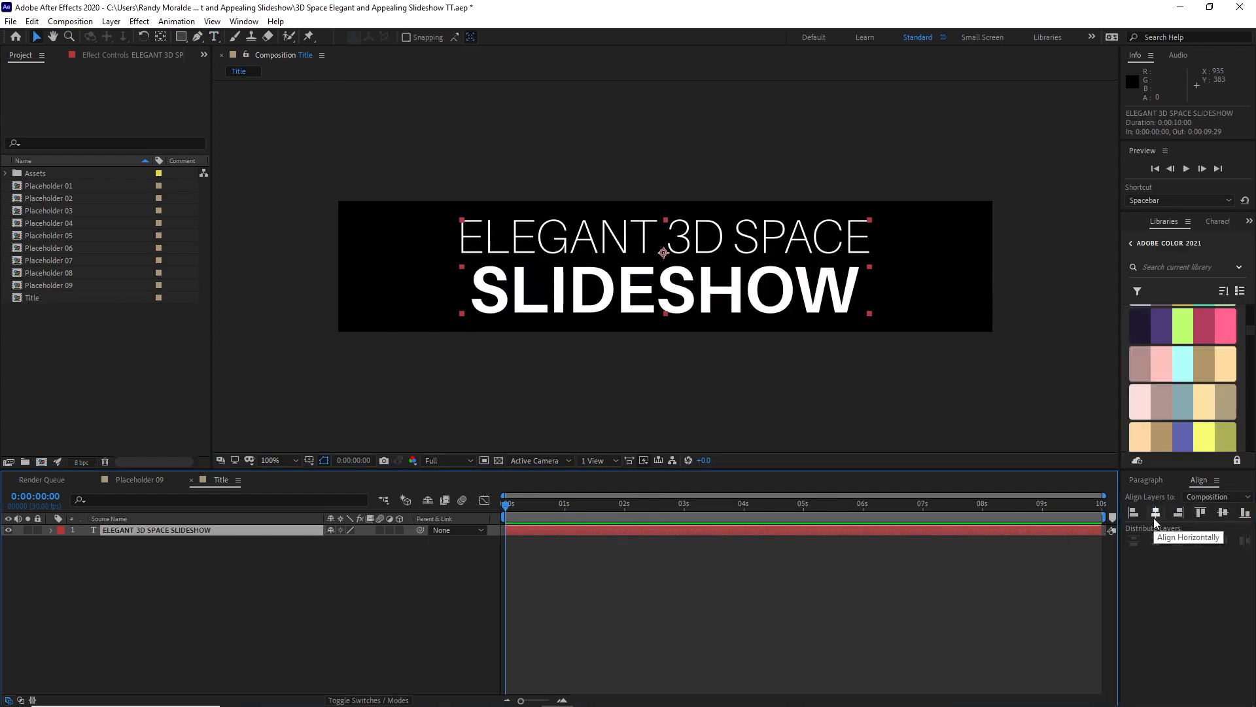
# Step: Create a new 1920 x 1080 composition named Scene 01
pyautogui.click(85, 22)
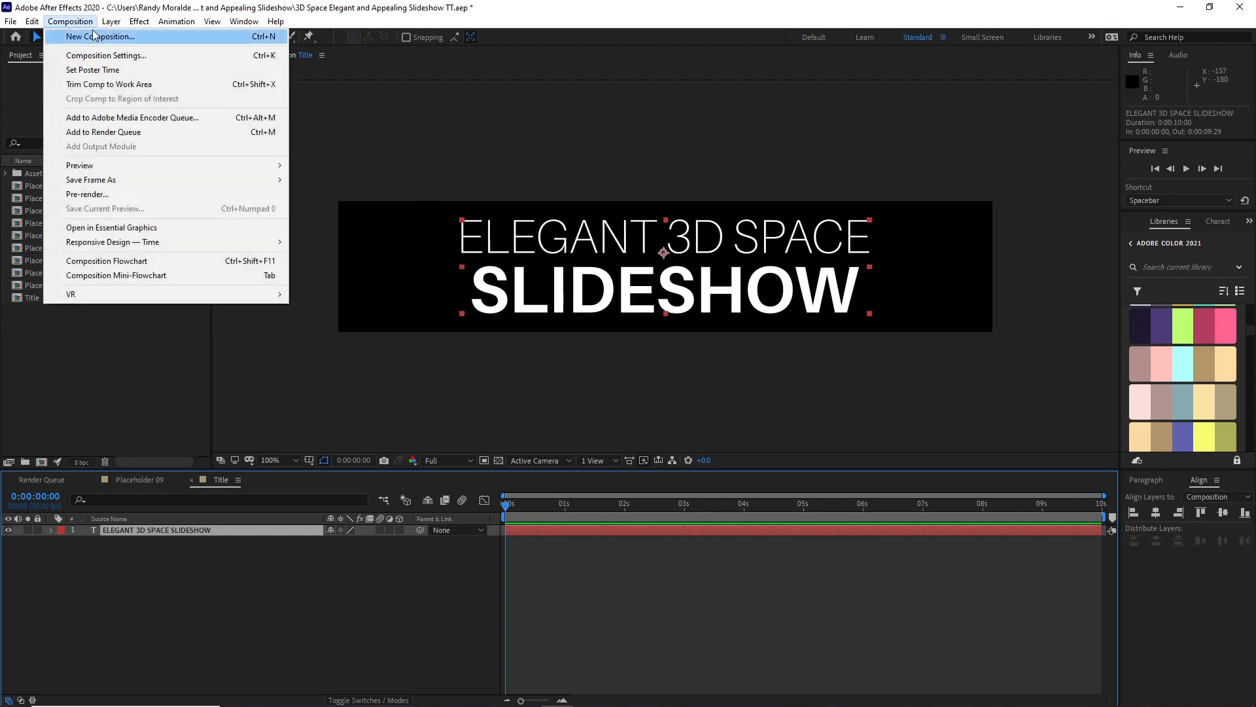
pyautogui.click(98, 37)
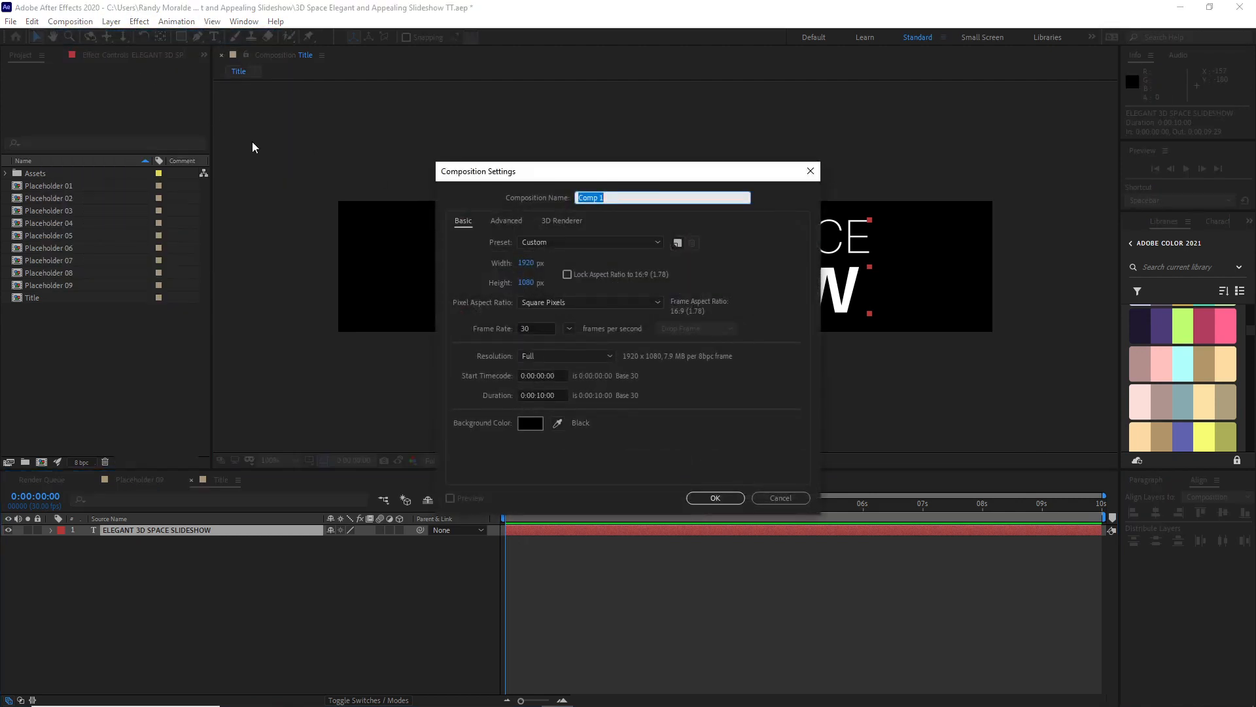
pyautogui.write('Scene 01')
pyautogui.click(725, 501)
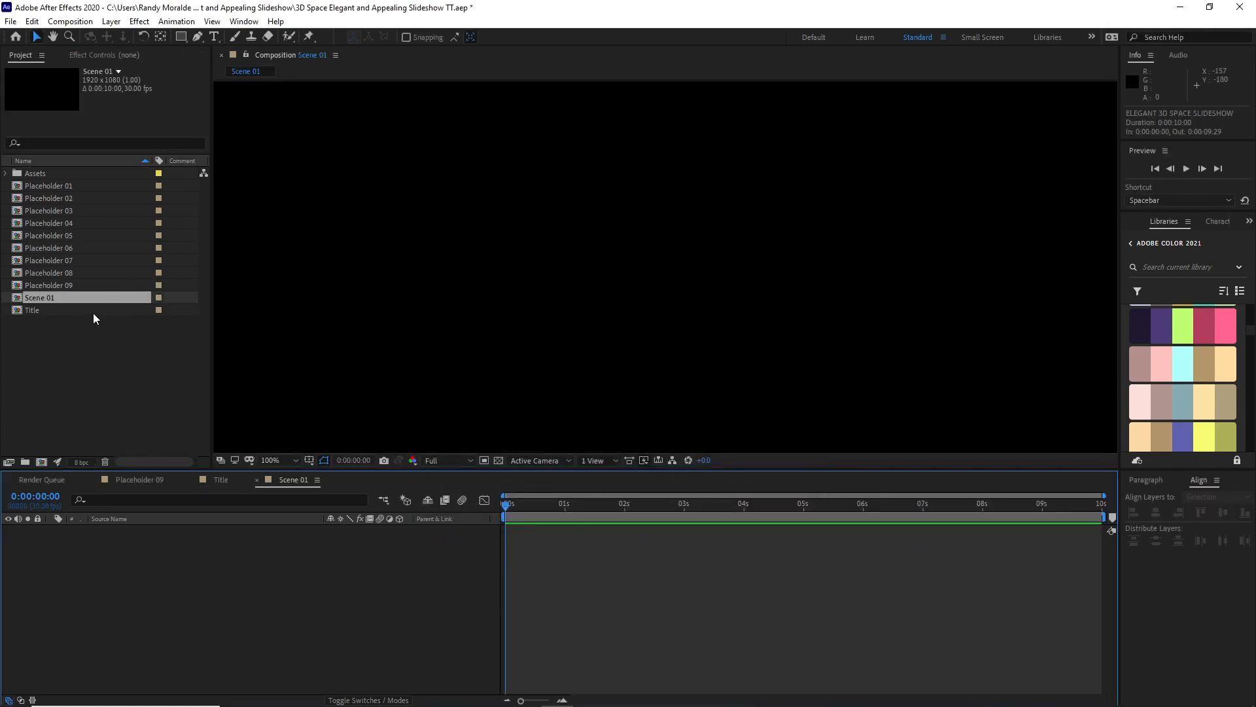
# Step: Add the Title composition to Scene 01 and make it a 3D layer
pyautogui.moveTo(92, 313); pyautogui.dragTo(392, 551)
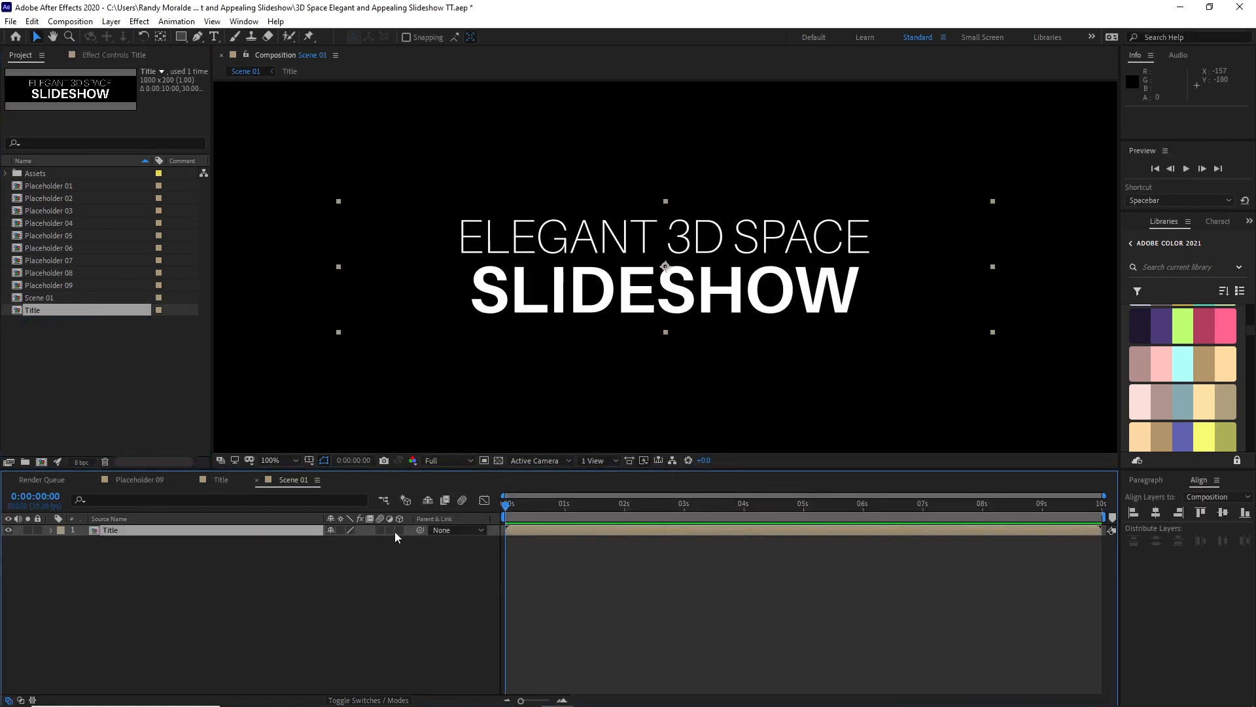
pyautogui.click(400, 530)
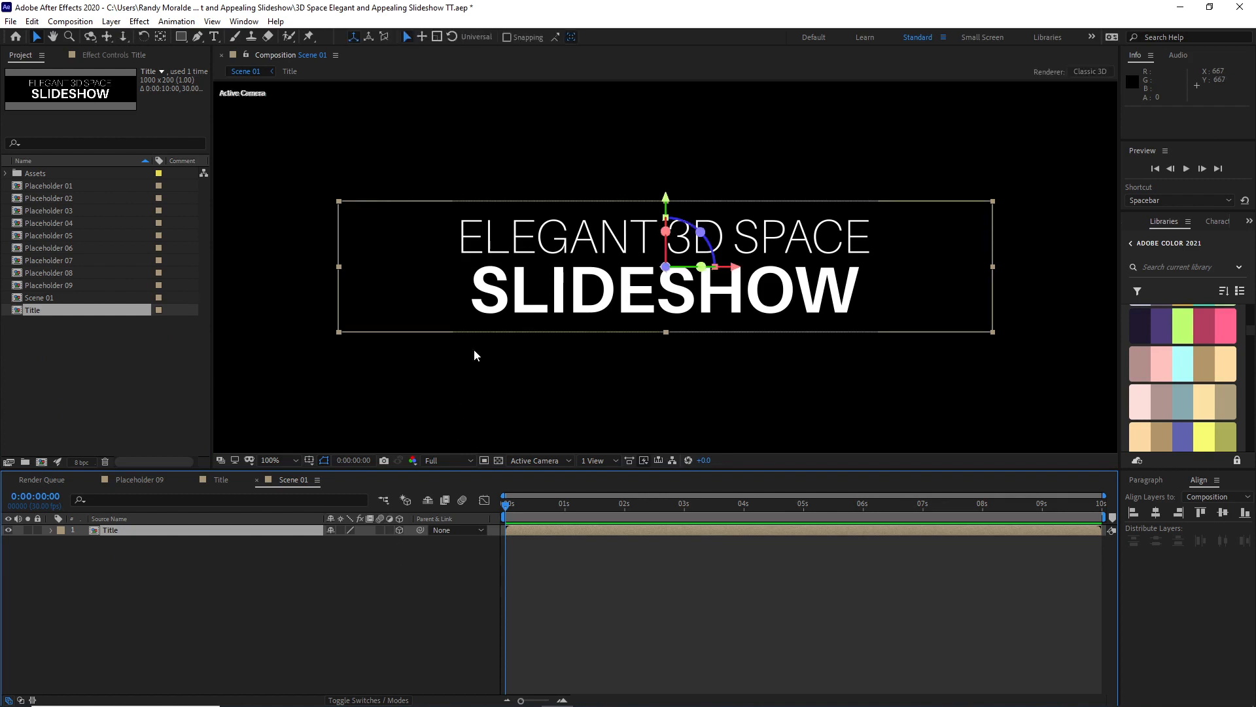
pyautogui.press(',')
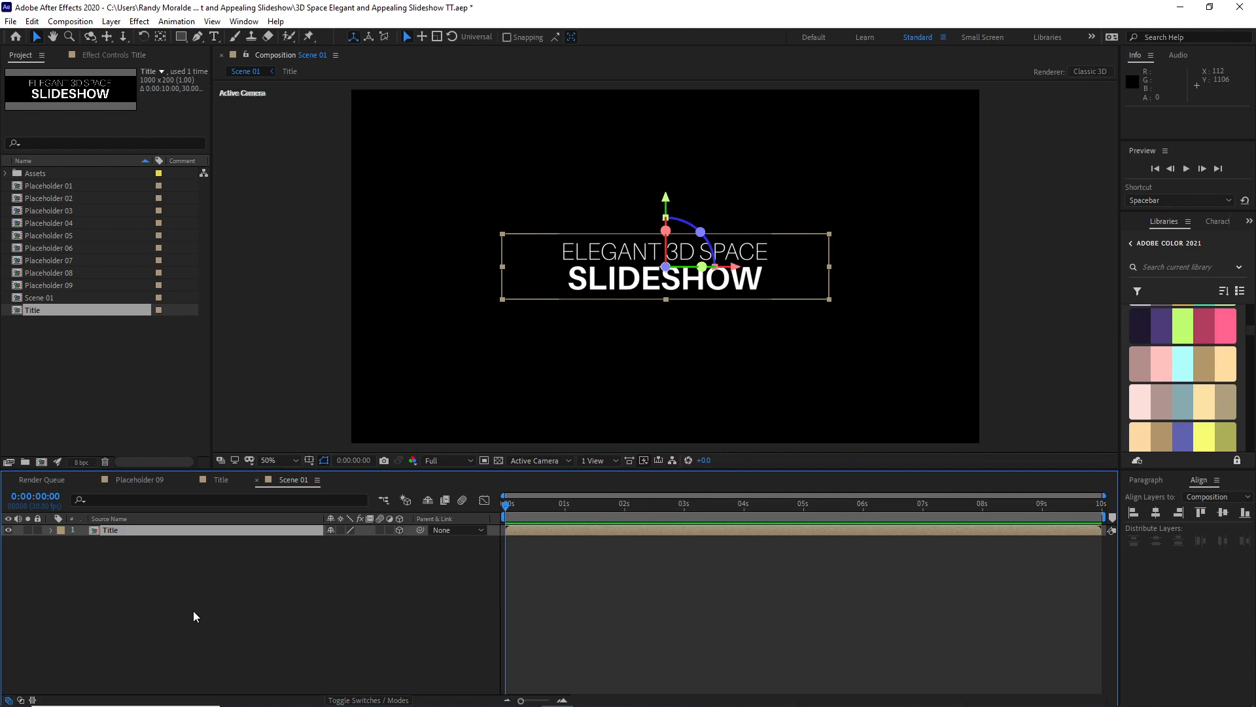
# Step: Set the Title layer's Z position to -2000 and its scale to 50%
pyautogui.press('p')
pyautogui.hotkey('shift', 's')
pyautogui.click(370, 541)
pyautogui.write('-2000')
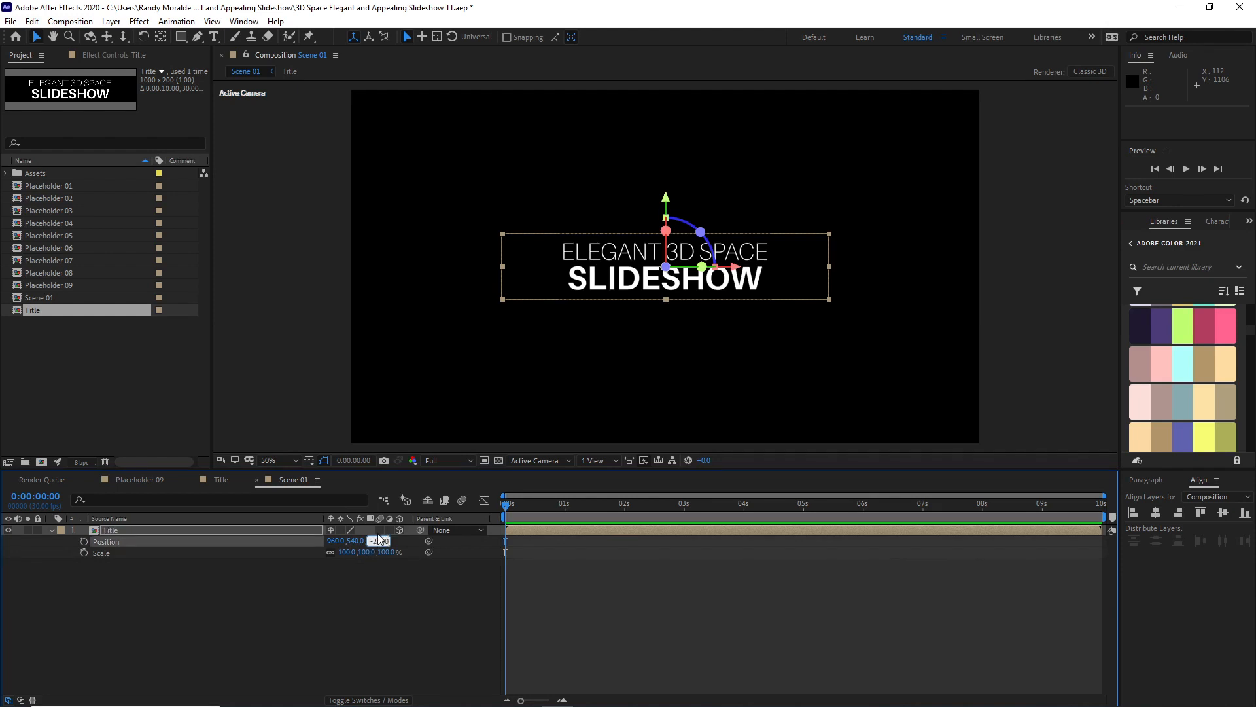
pyautogui.press('Tab')
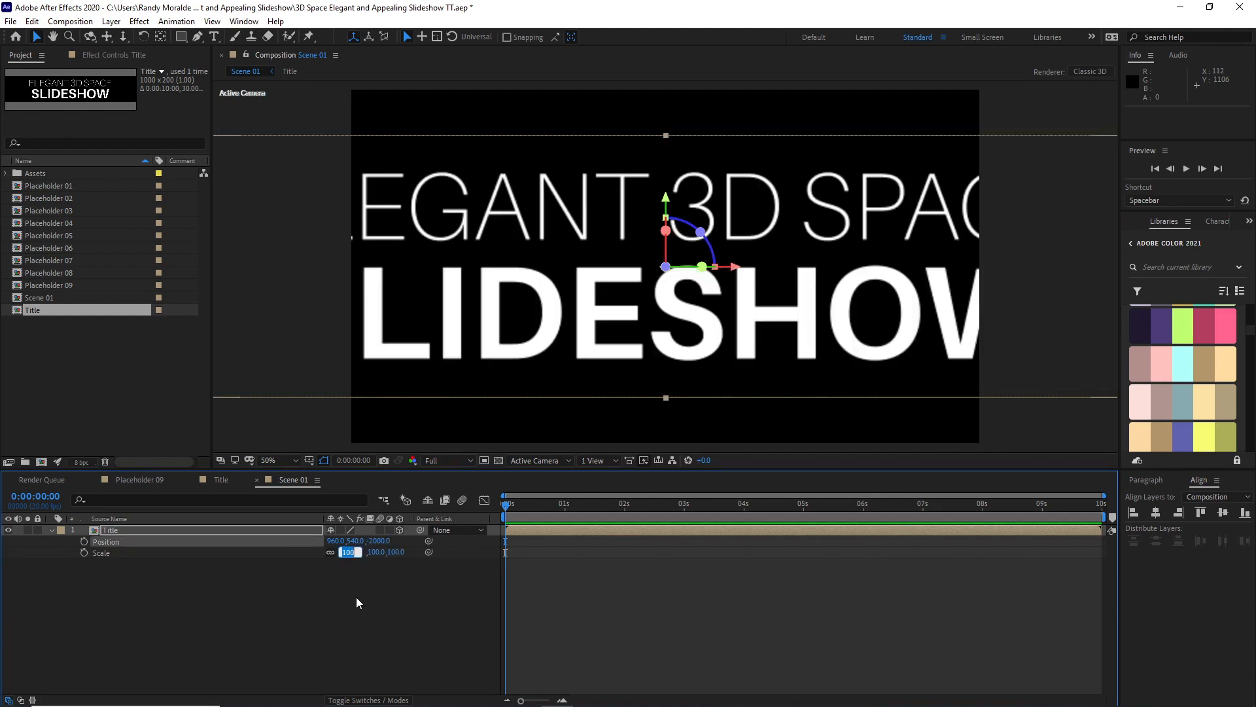
pyautogui.write('50')
pyautogui.click(230, 617)
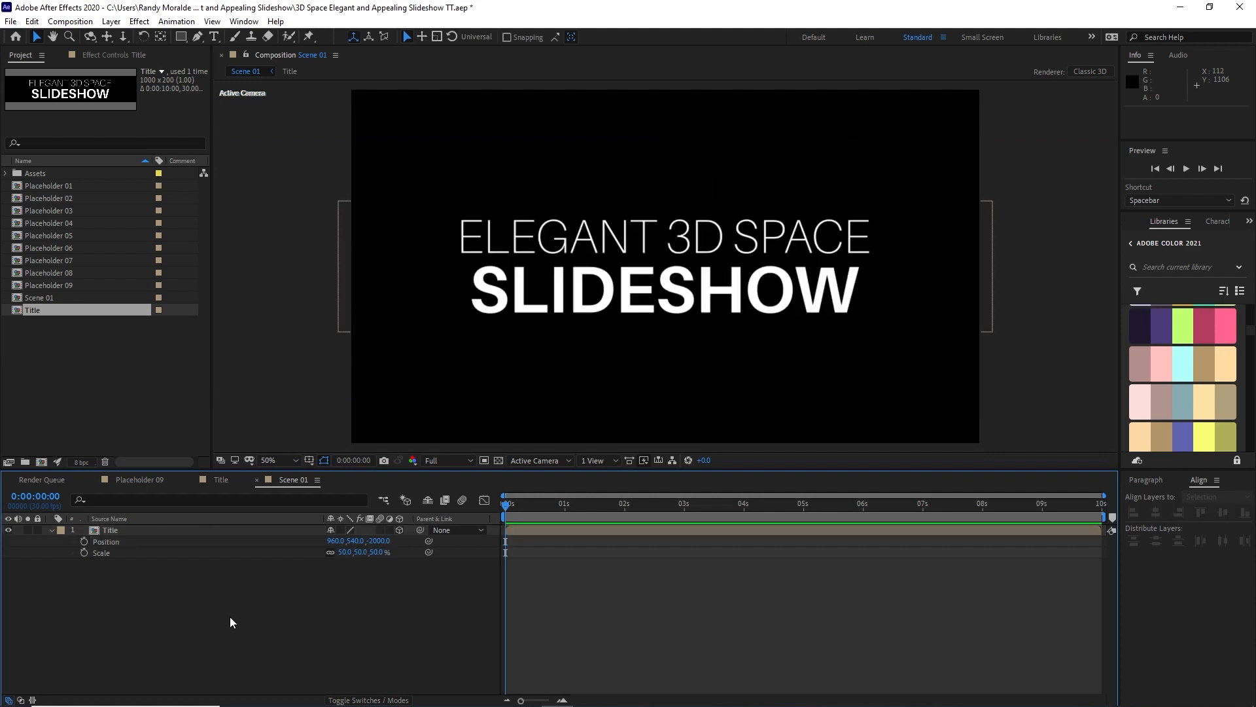
# Step: Apply a Fill effect to the Title layer and sample its color from the crimson swatch in the library palette
pyautogui.click(198, 534)
pyautogui.click(139, 21)
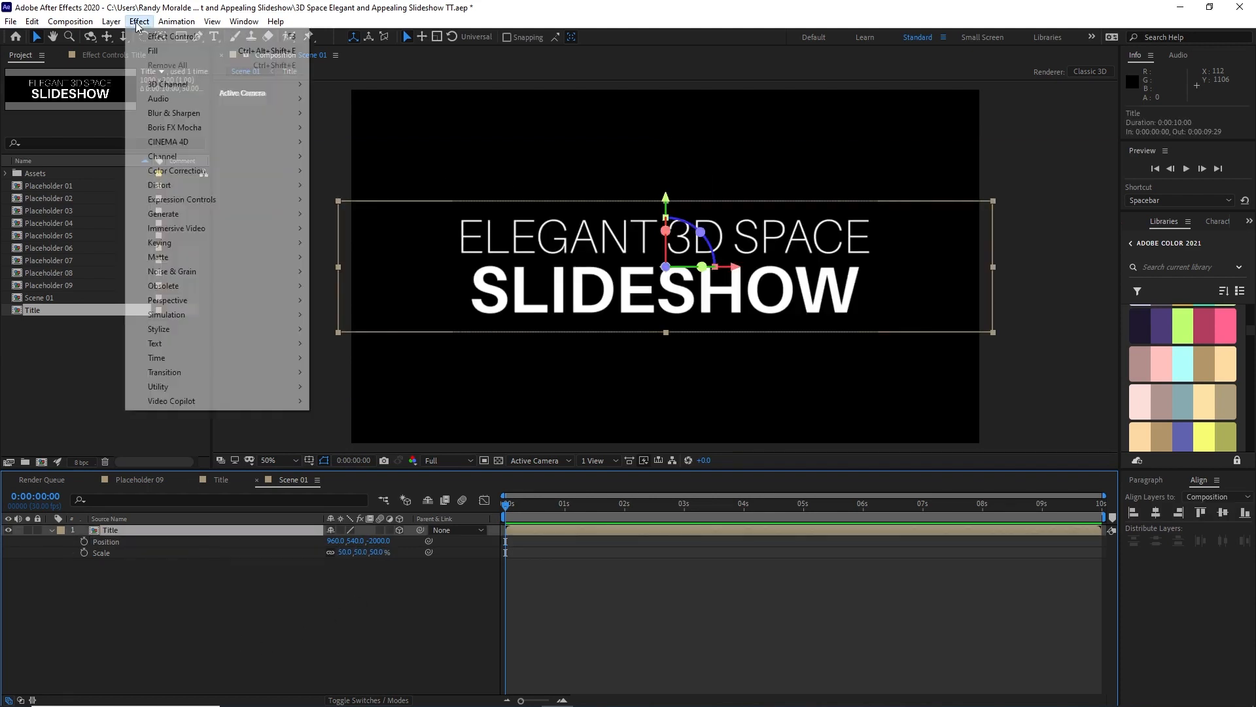
pyautogui.moveTo(311, 225)
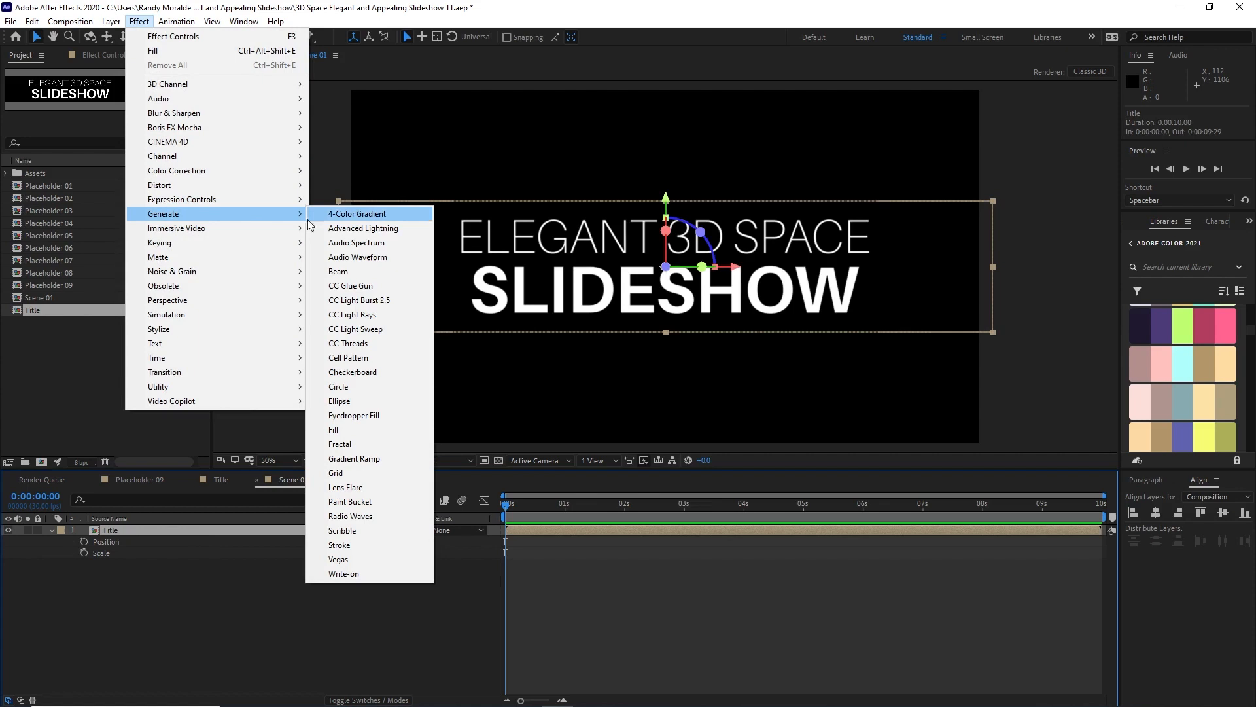
pyautogui.click(343, 430)
pyautogui.click(139, 117)
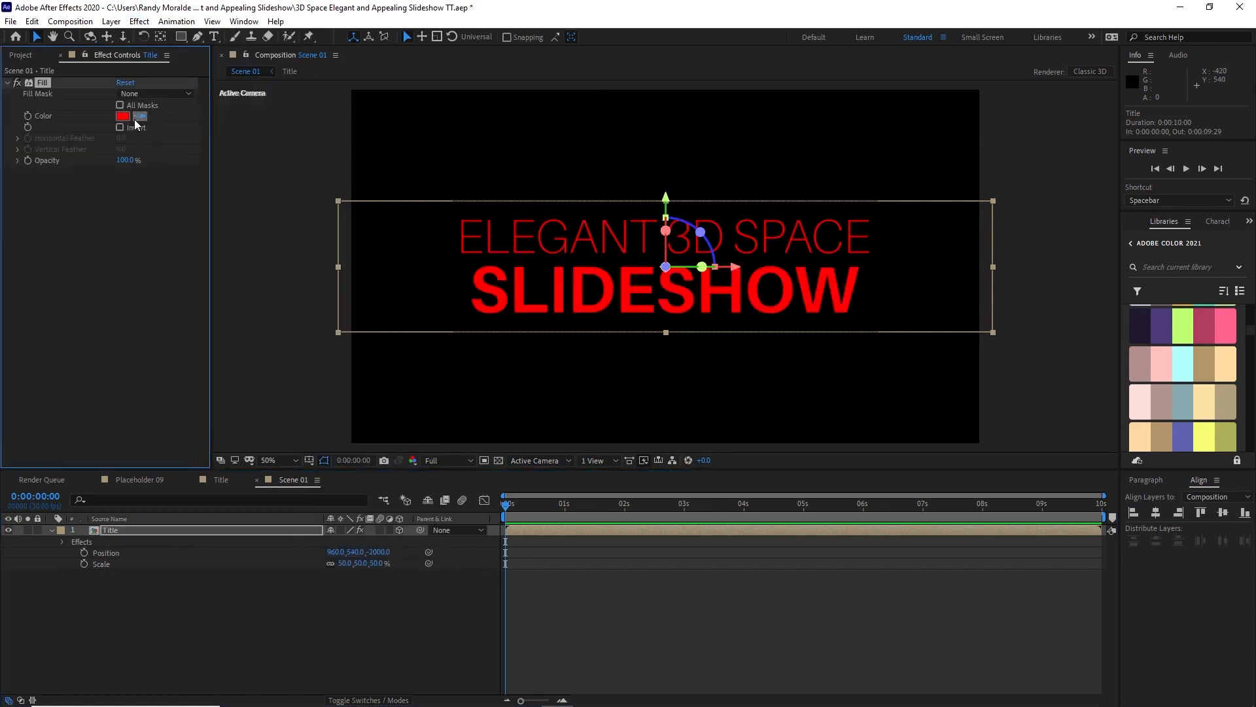
pyautogui.click(1204, 325)
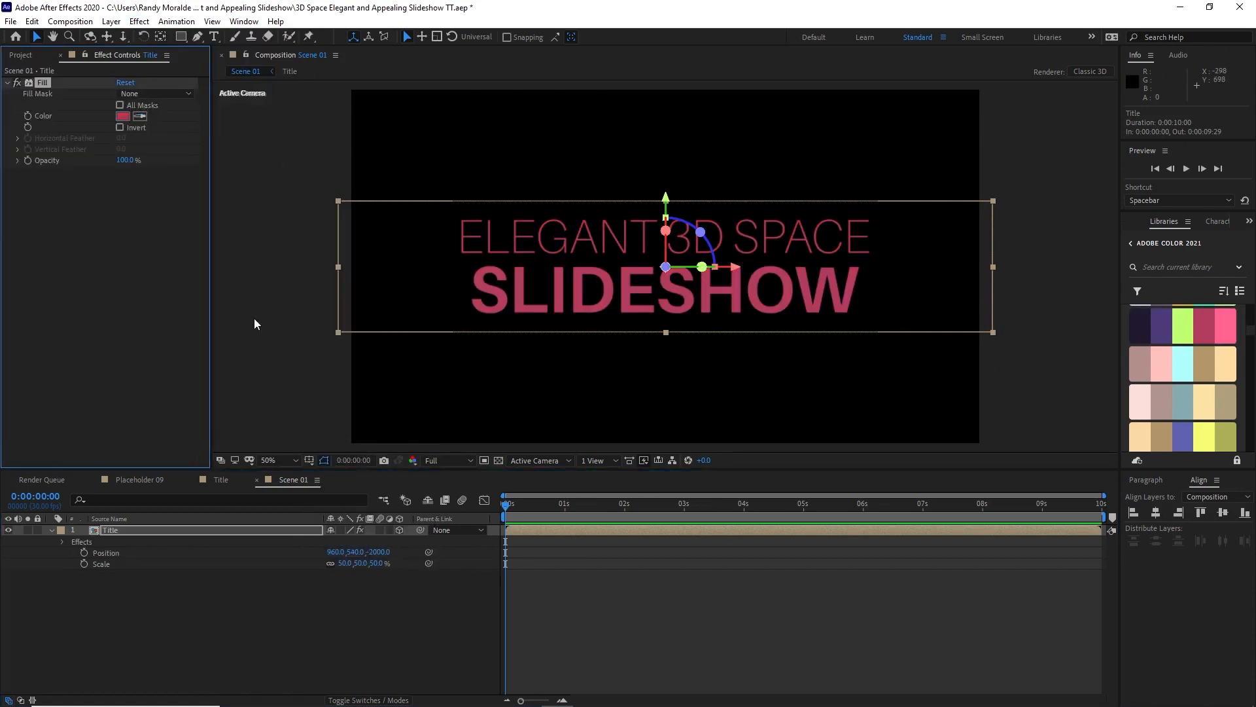
# Step: Hide the Title layer and add Placeholder 01 through Placeholder 08 below it as 3D layers
pyautogui.click(9, 530)
pyautogui.click(24, 55)
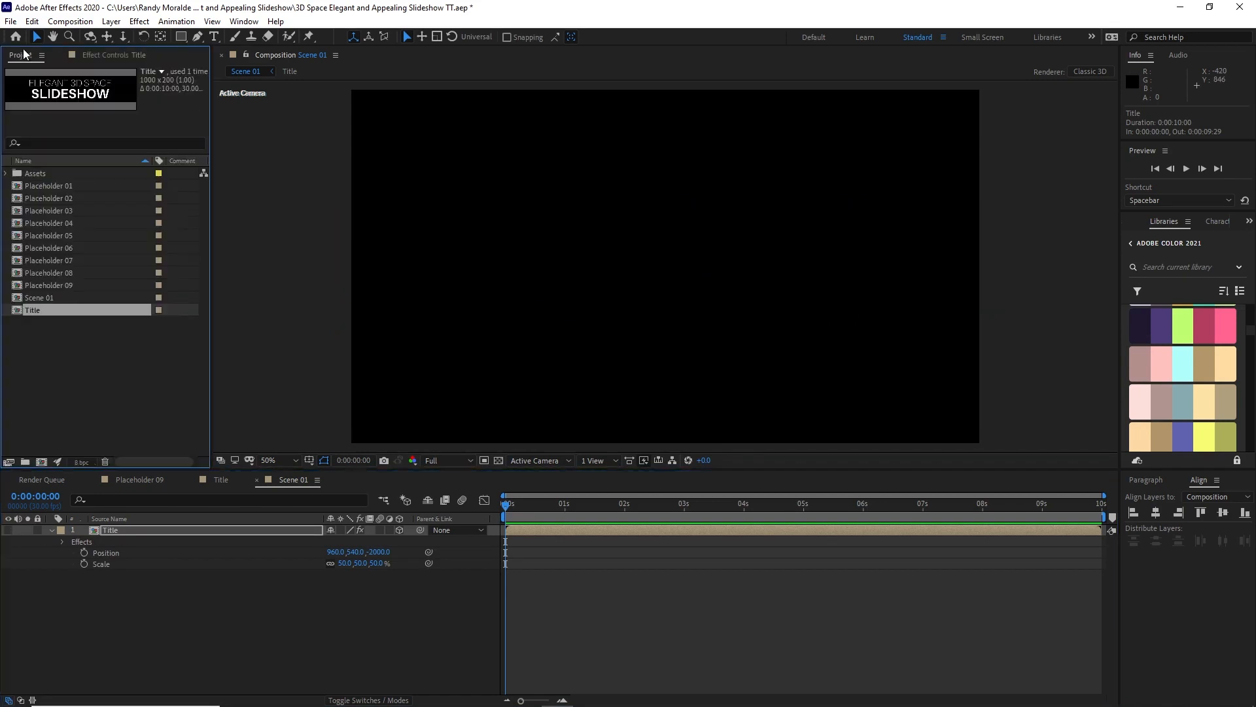
pyautogui.click(8, 192)
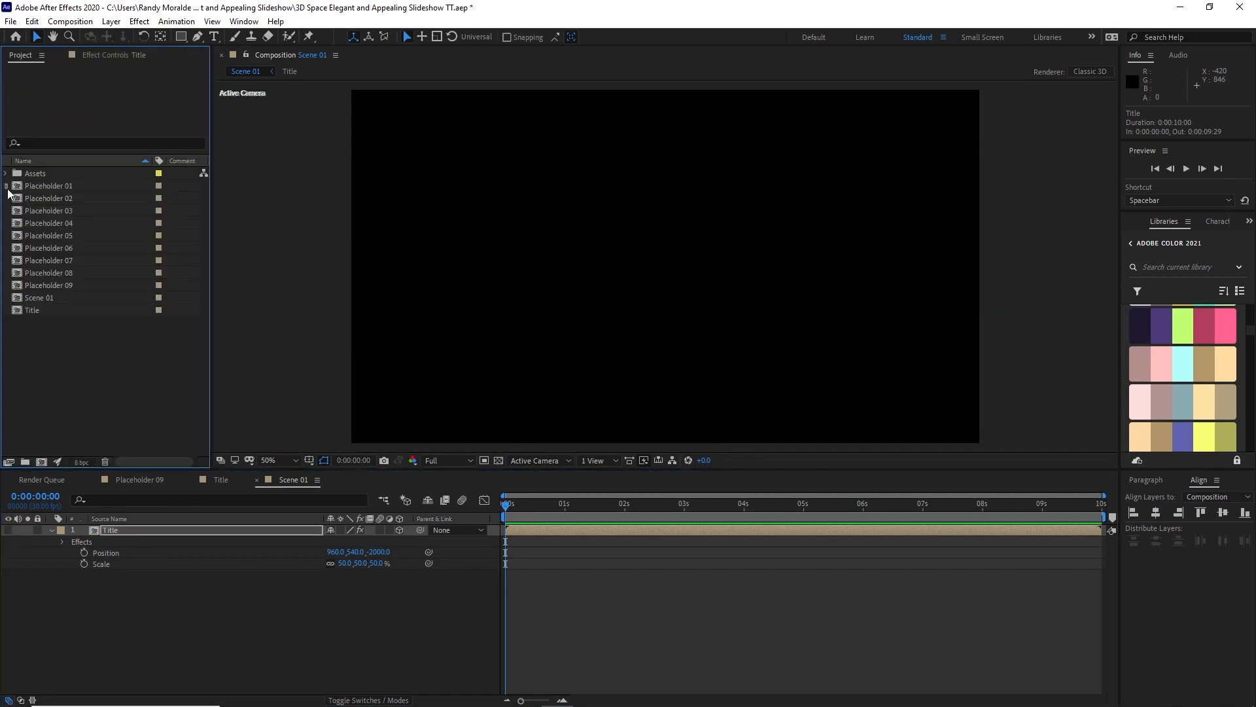
pyautogui.moveTo(8, 192); pyautogui.dragTo(126, 650)
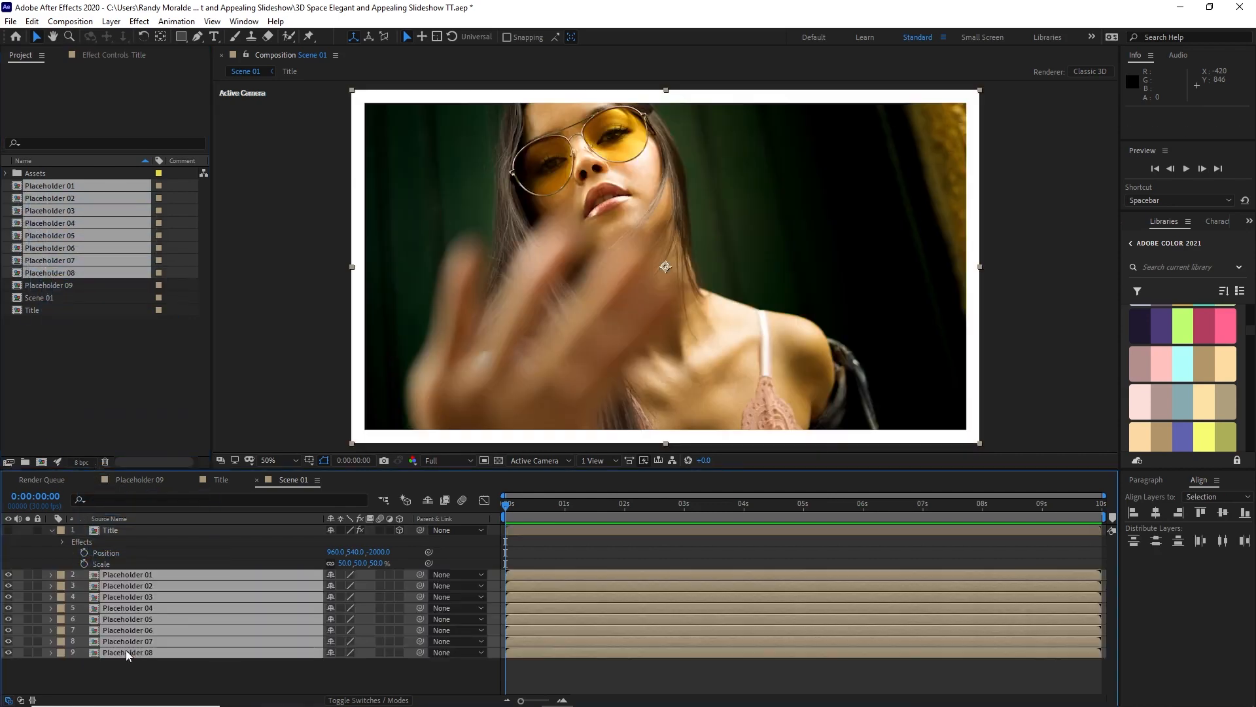
pyautogui.click(399, 575)
pyautogui.click(50, 661)
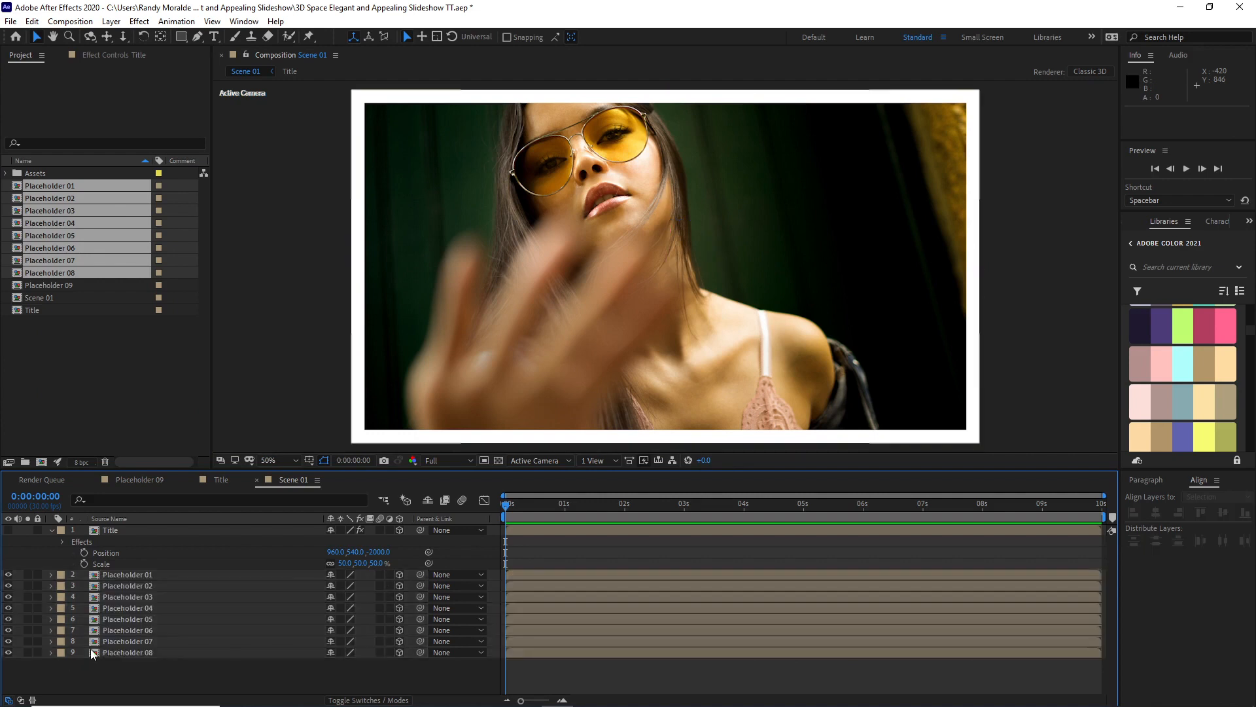
# Step: Move the Placeholder 01 layer directly below Placeholder 04 and hide all the other placeholder layers
pyautogui.click(127, 575)
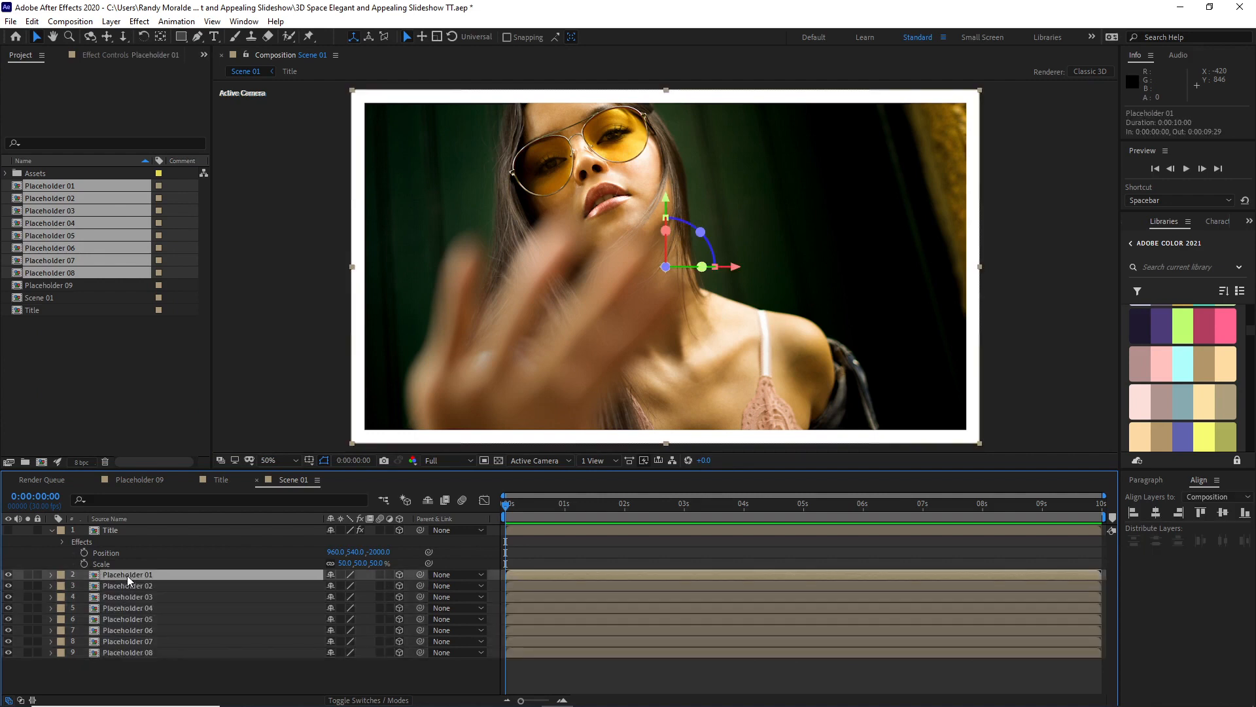
pyautogui.moveTo(127, 575); pyautogui.dragTo(129, 609)
pyautogui.moveTo(8, 574); pyautogui.dragTo(11, 658)
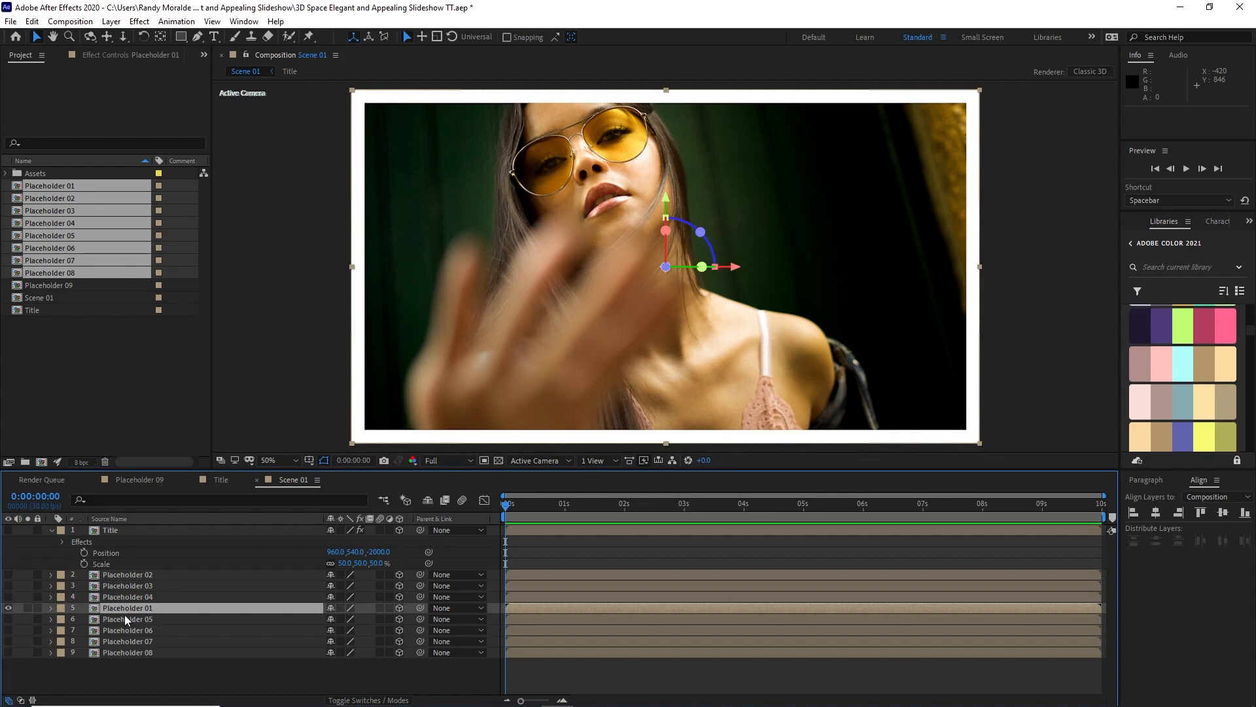
# Step: Reveal Placeholder 01's position, scale and rotation properties and set its scale to 32%
pyautogui.press('p')
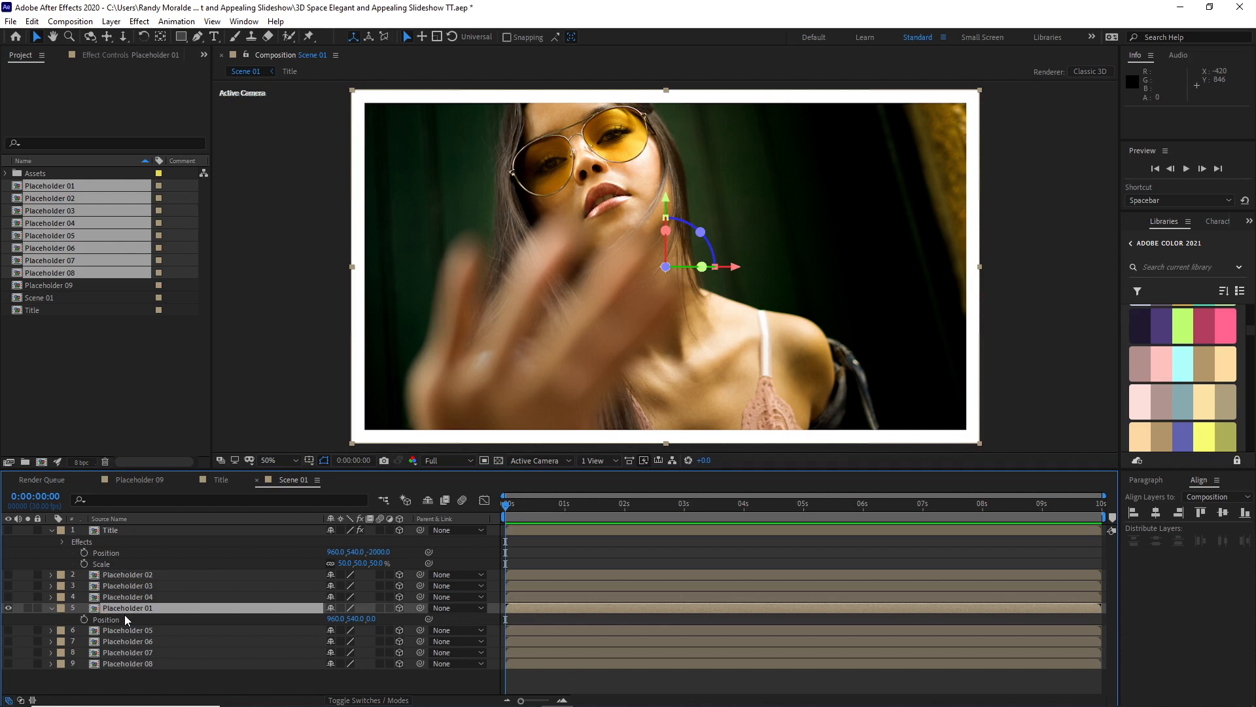
pyautogui.hotkey('shift', 's')
pyautogui.hotkey('shift', 'r')
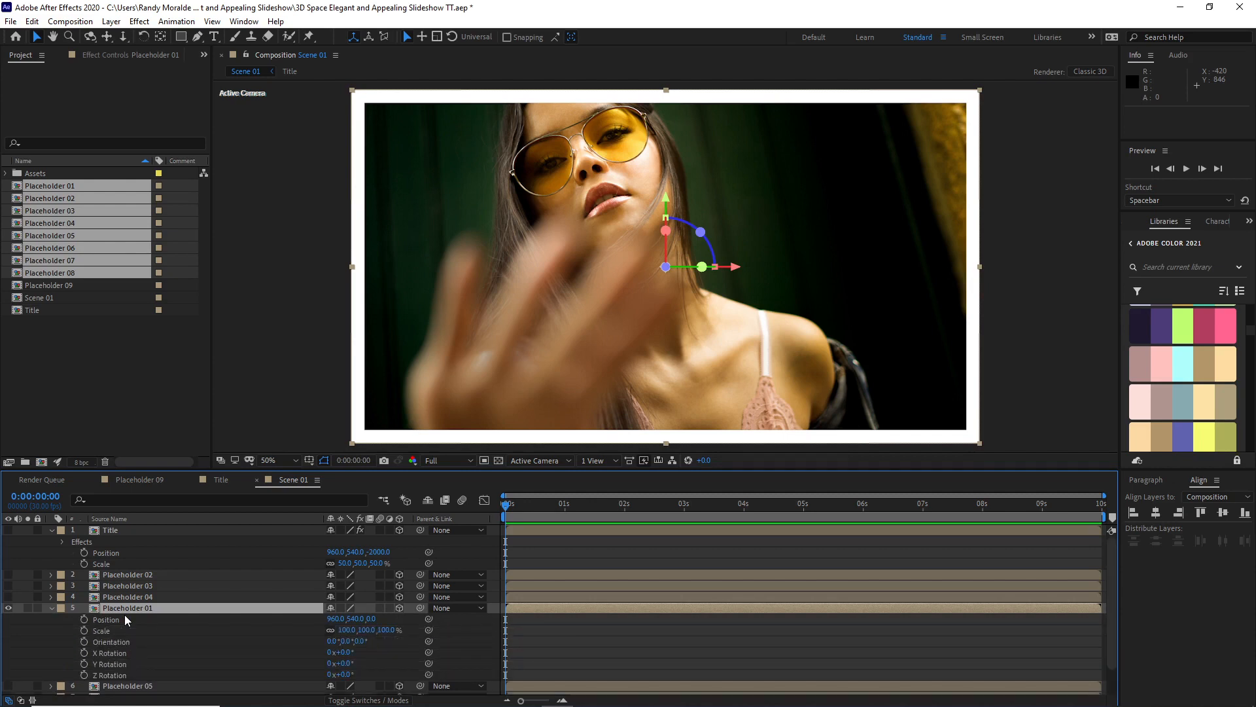
pyautogui.click(346, 631)
pyautogui.write('32')
pyautogui.press('Return')
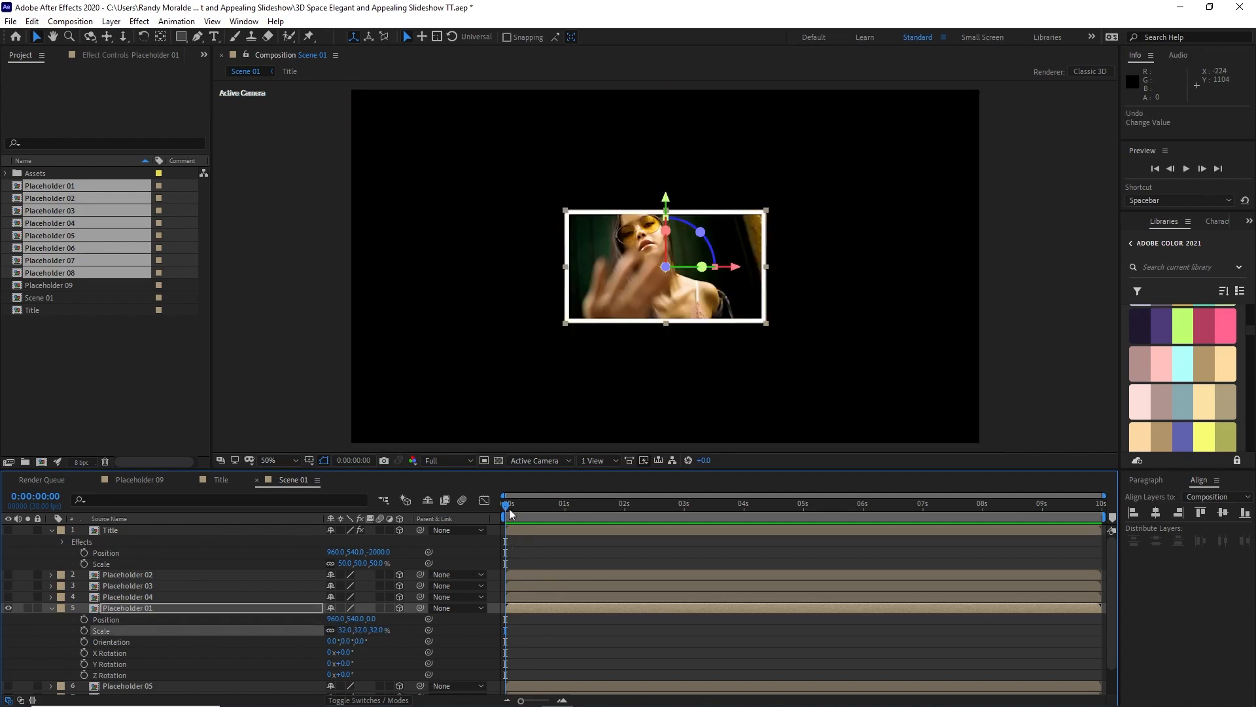
# Step: Animate Placeholder 01's Z Rotation from 0° at 0:00:03:00 to 4° at 0:00:06:15, and collapse the layer's properties
pyautogui.moveTo(506, 504); pyautogui.dragTo(687, 512)
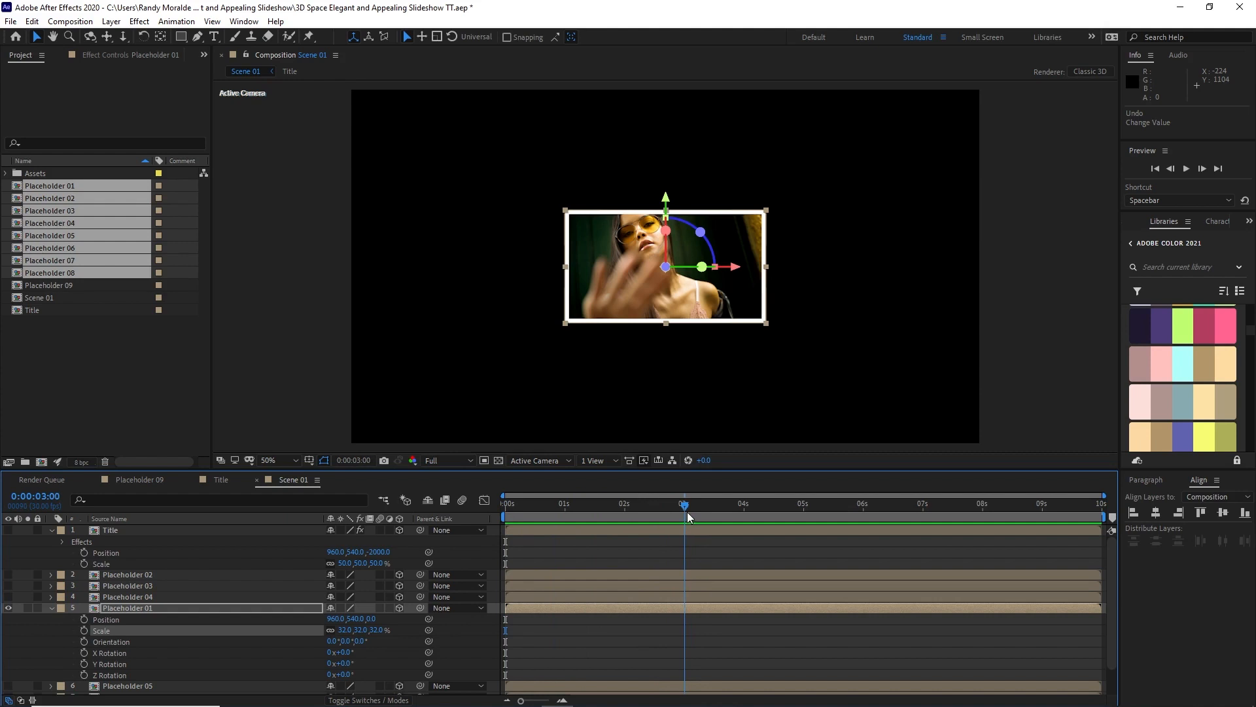
pyautogui.click(83, 675)
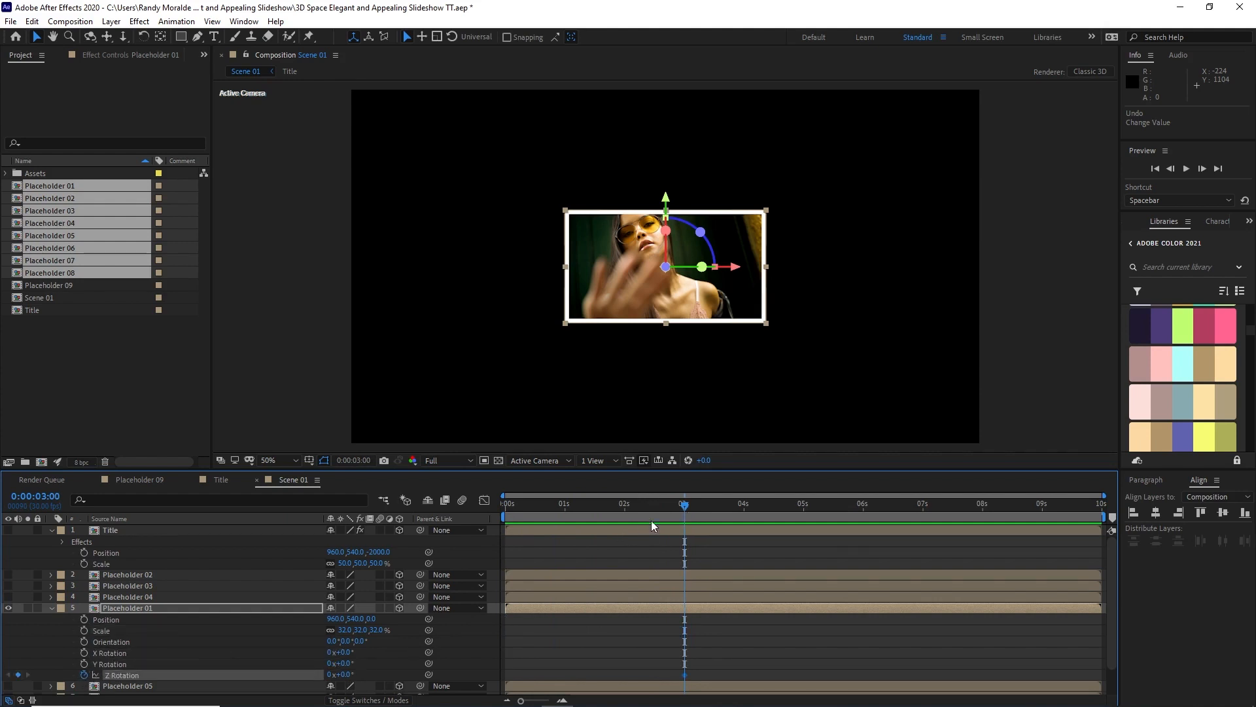
pyautogui.moveTo(685, 507); pyautogui.dragTo(894, 507)
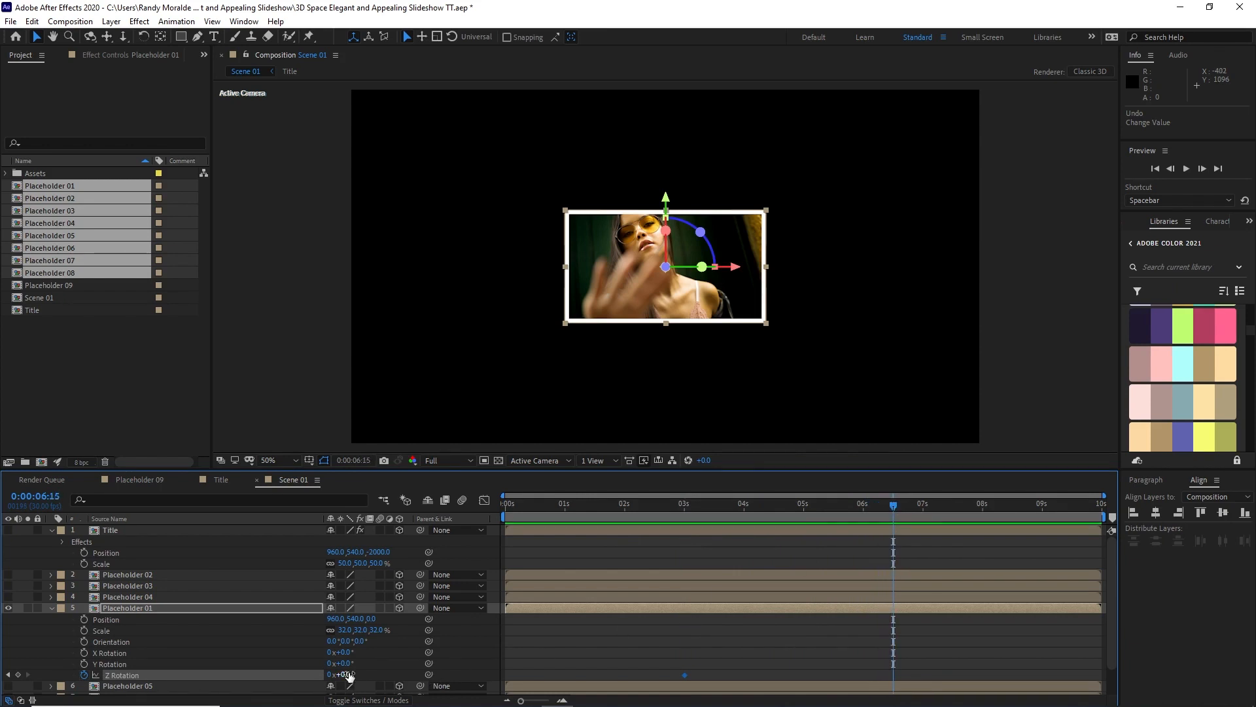
pyautogui.click(340, 674)
pyautogui.write('4')
pyautogui.click(250, 640)
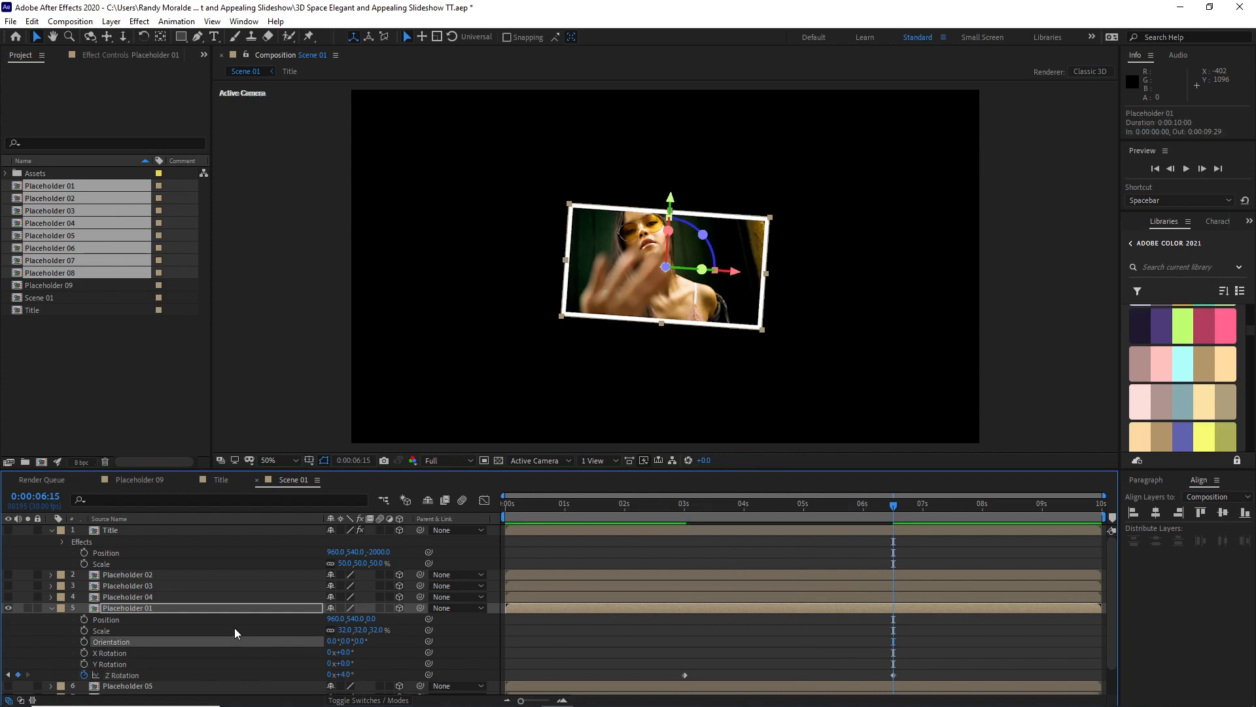
pyautogui.click(52, 608)
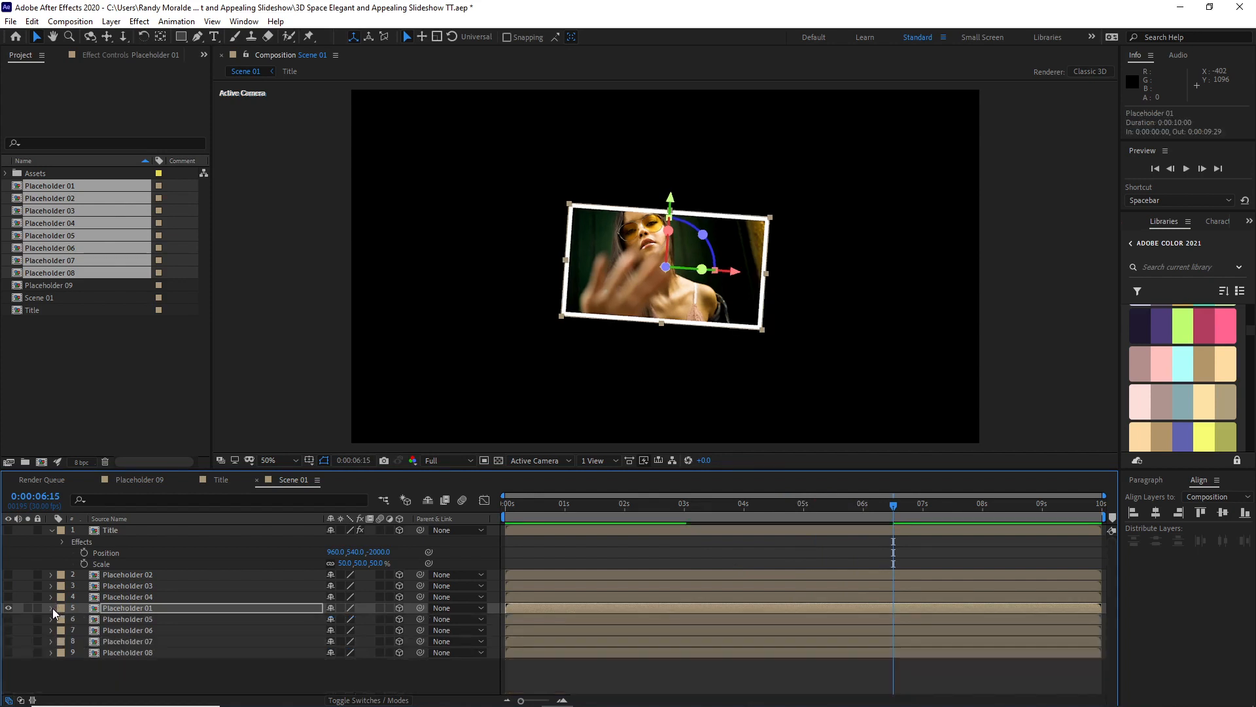
# Step: Show Placeholder 05, shift it toward the frame's upper left, and reveal its position, scale and rotation properties
pyautogui.click(9, 619)
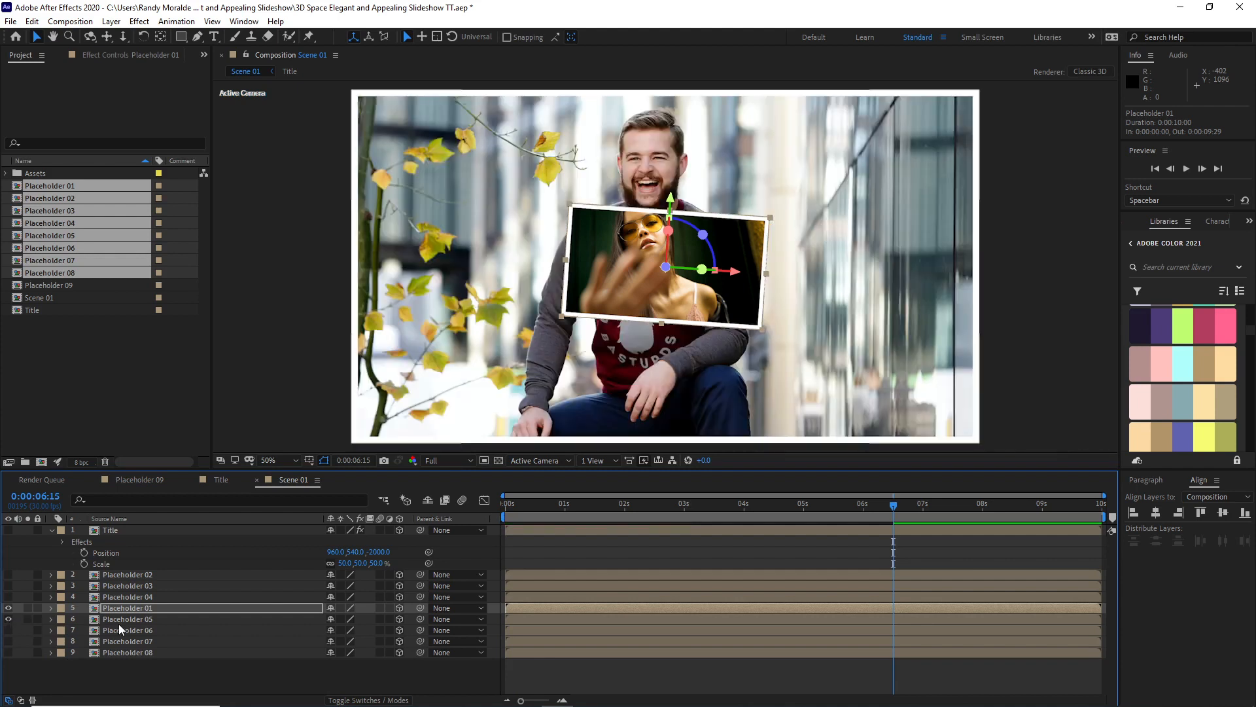
pyautogui.click(119, 621)
pyautogui.moveTo(437, 332); pyautogui.dragTo(390, 248)
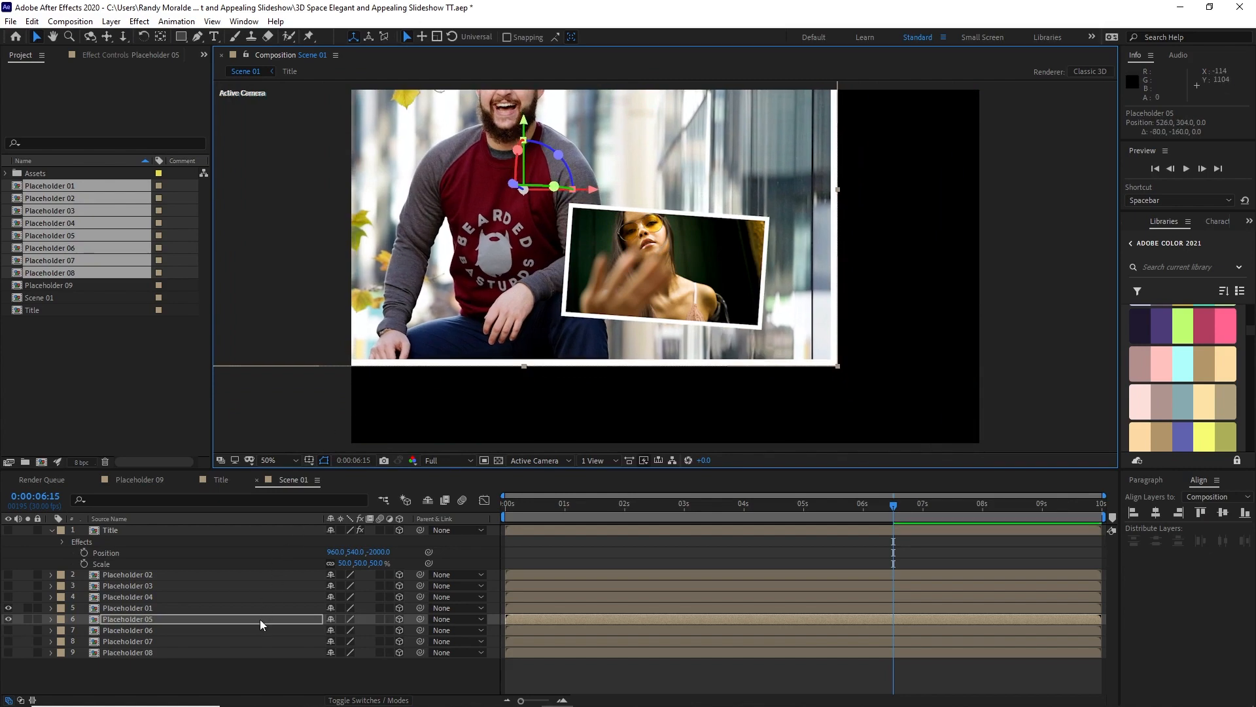
pyautogui.press('p')
pyautogui.hotkey('shift', 's')
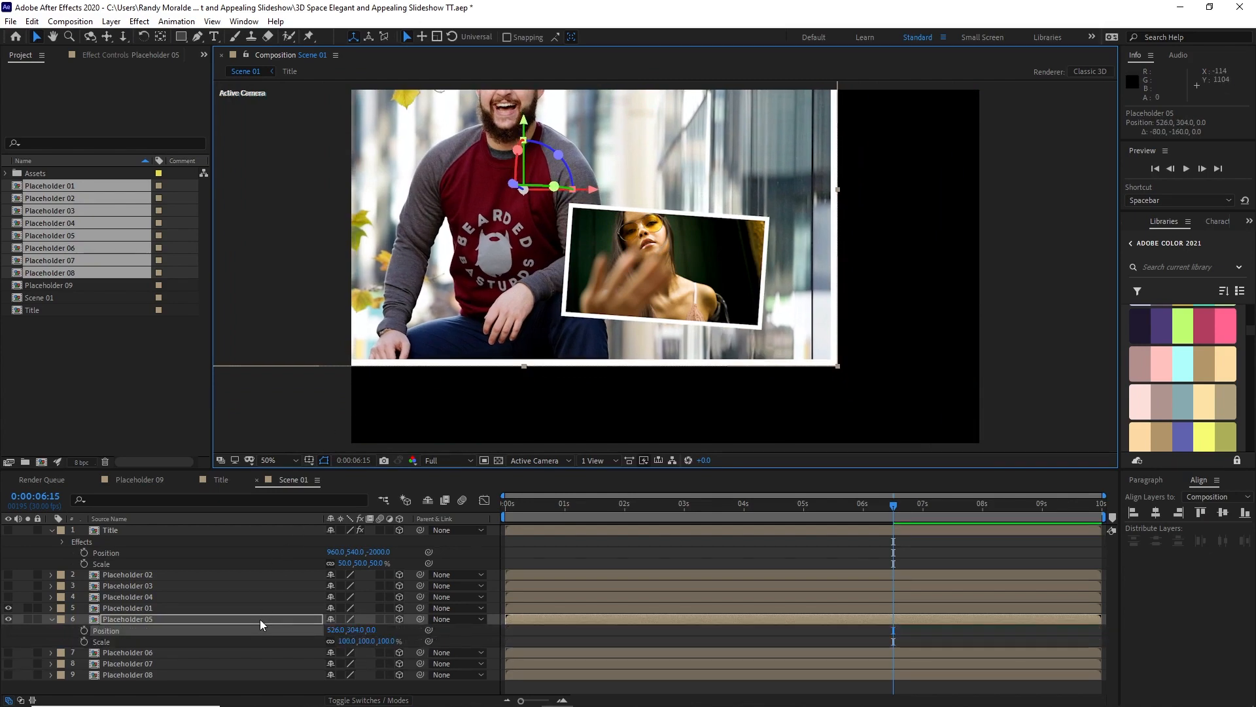
pyautogui.hotkey('shift', 'r')
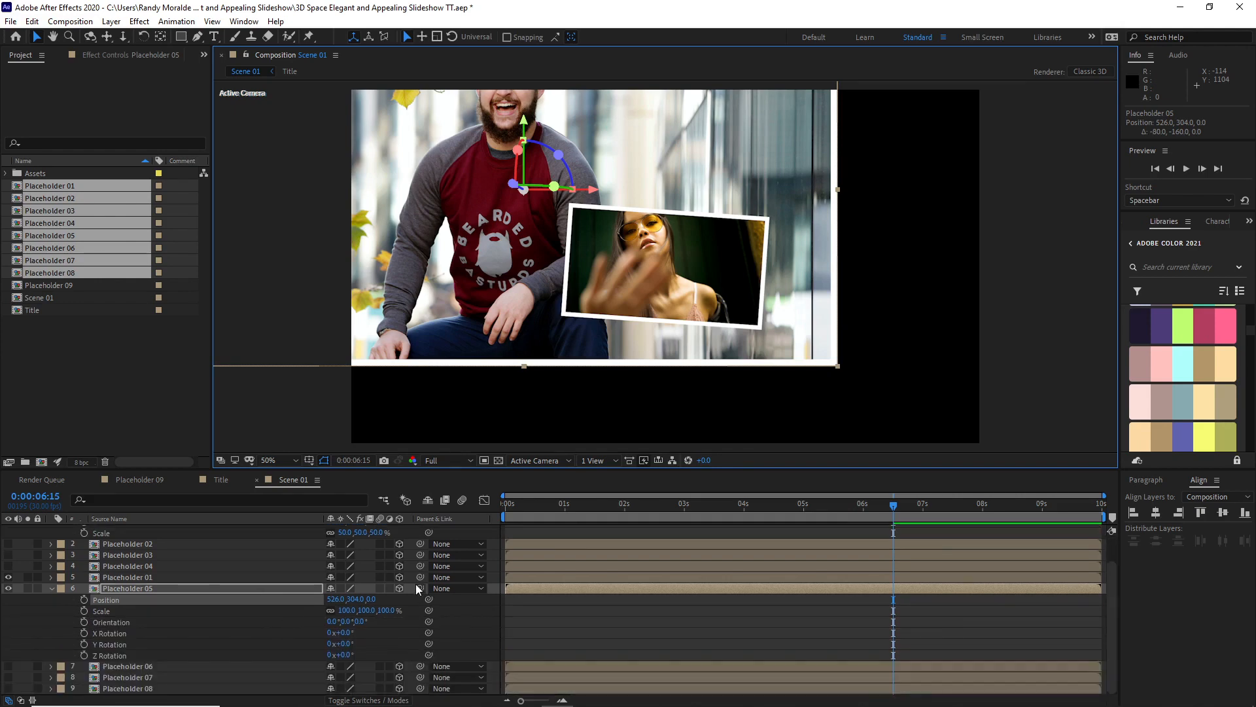
# Step: Set Placeholder 05's Z position to 1500 and its scale to 30%
pyautogui.click(371, 598)
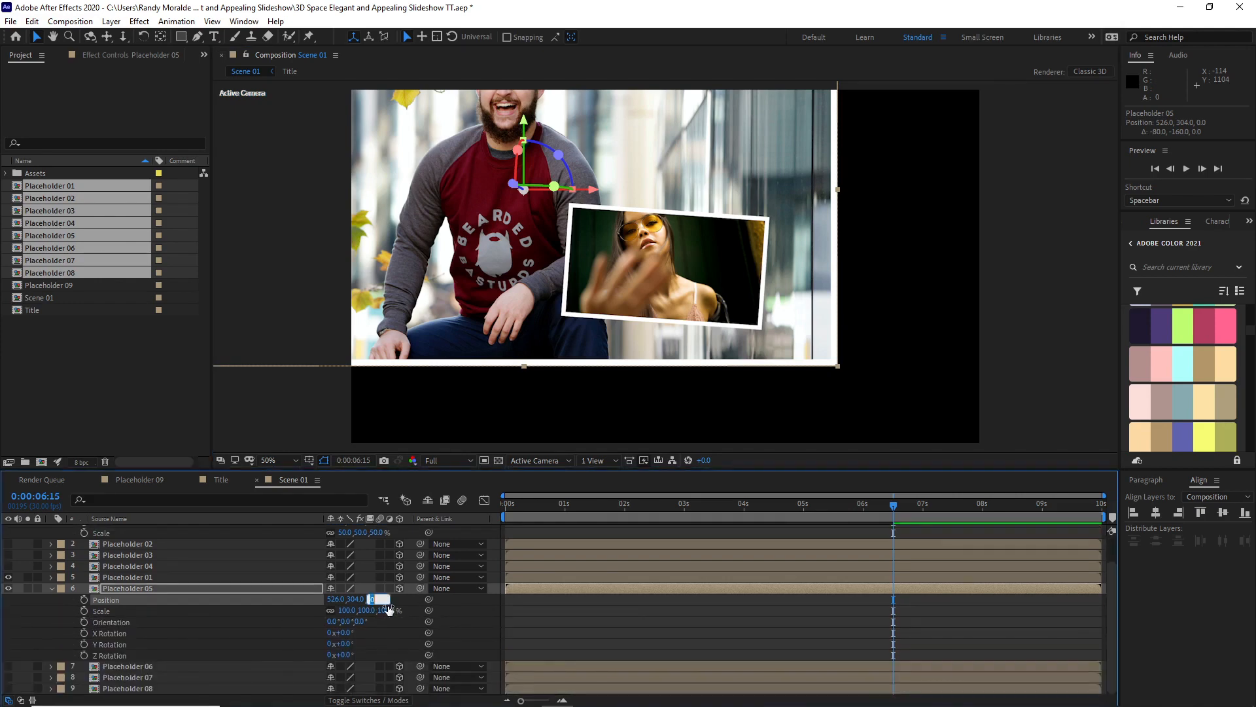
pyautogui.write('1500')
pyautogui.click(288, 624)
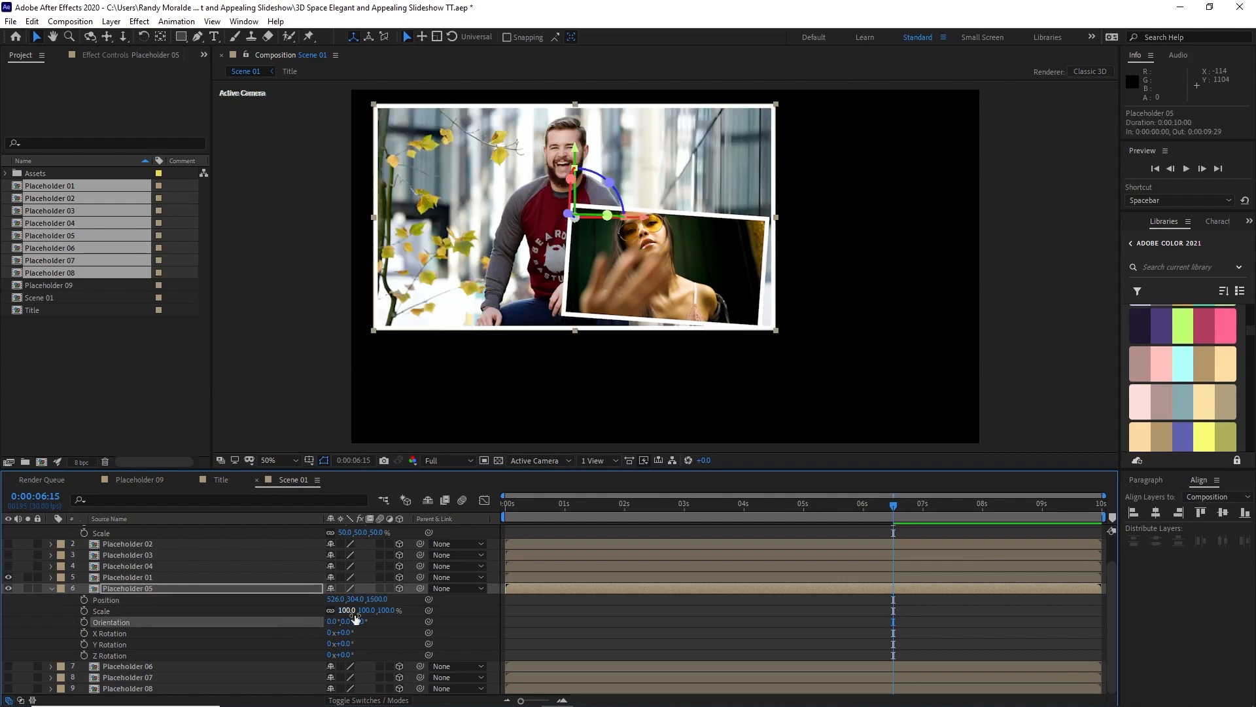
pyautogui.click(353, 611)
pyautogui.write('30')
pyautogui.click(241, 608)
# Step: Raise Placeholder 05 to about X 529, Y 191, set its Z Rotation to 4°, and collapse its properties
pyautogui.moveTo(539, 230); pyautogui.dragTo(540, 202)
pyautogui.click(206, 666)
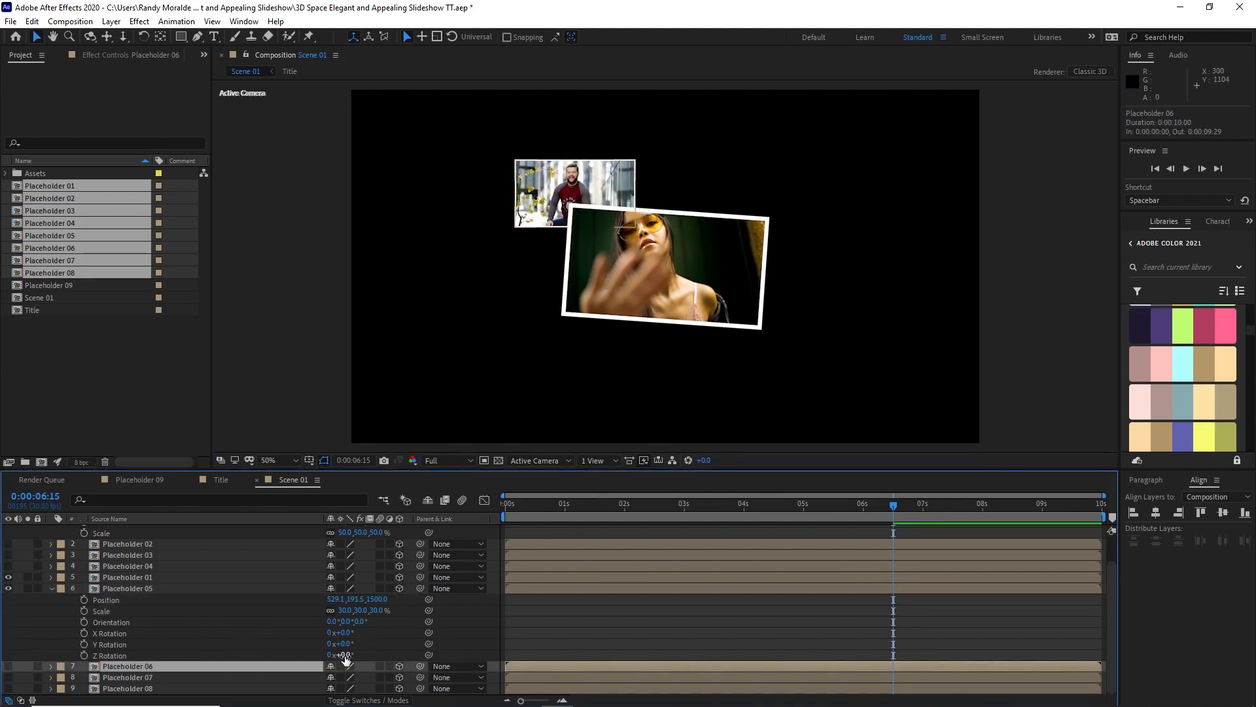
pyautogui.click(347, 655)
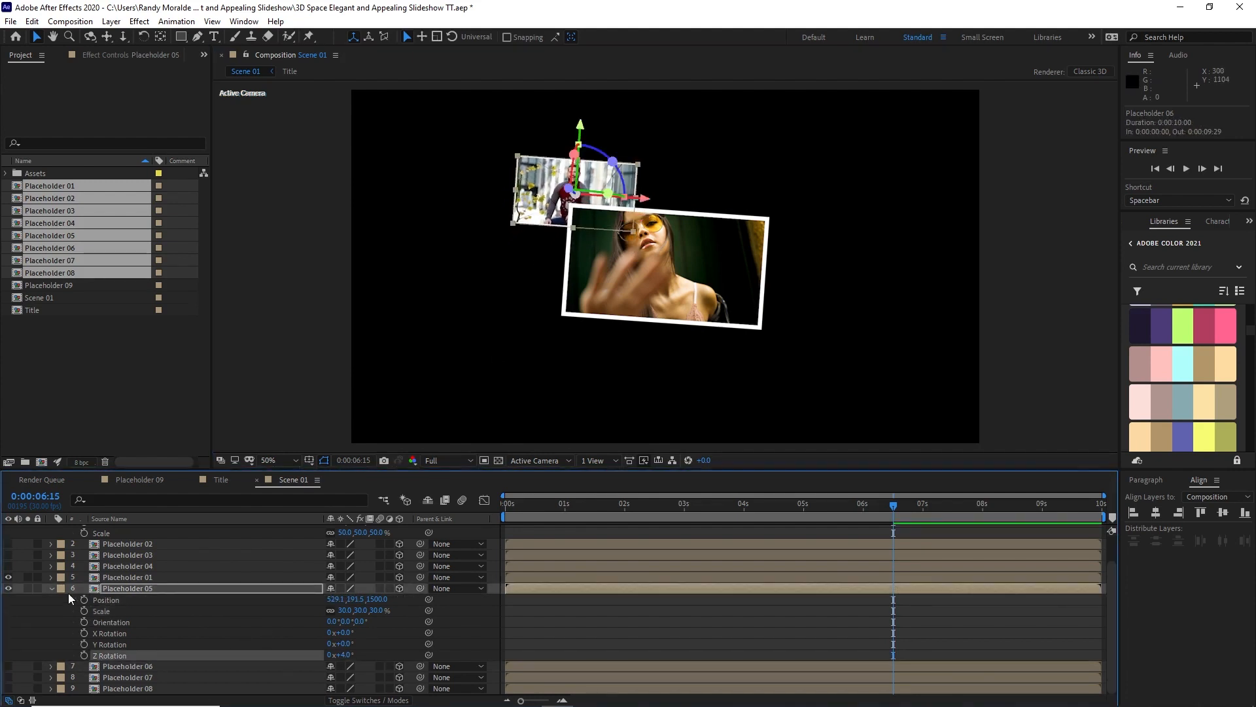
pyautogui.click(51, 588)
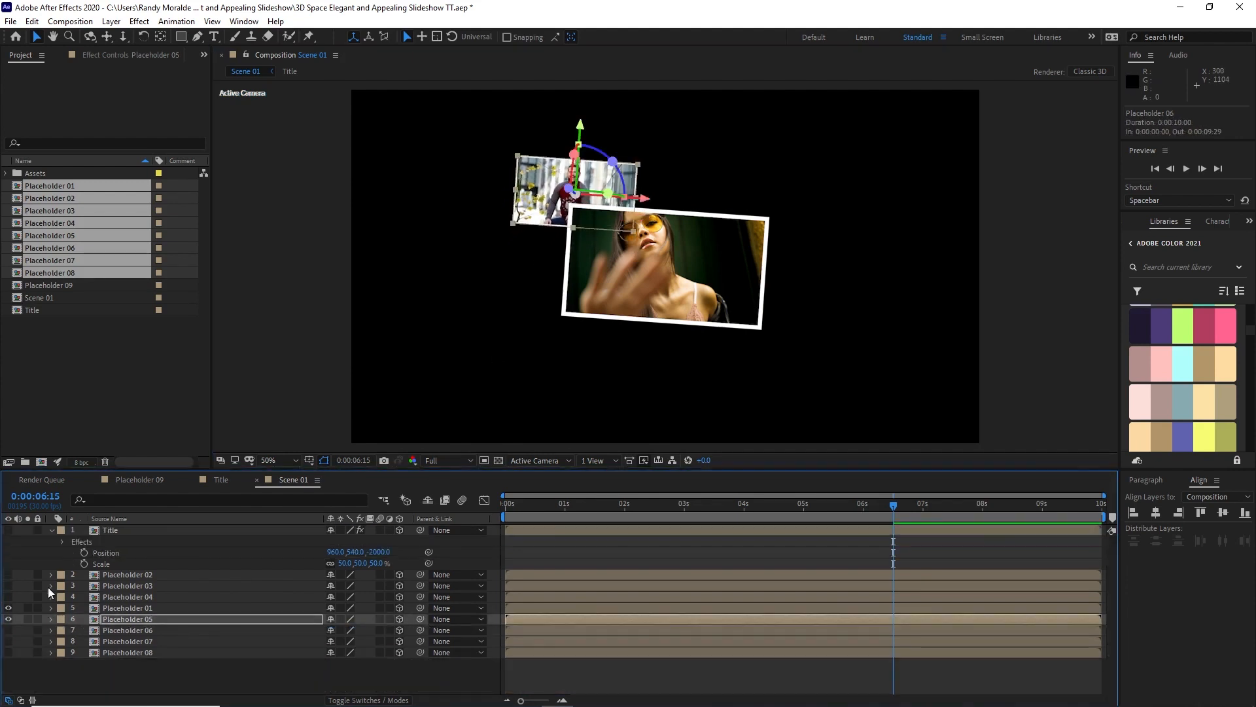
# Step: Show Placeholder 06, reveal its position, scale and rotation properties, and move it toward the frame's lower left, about X 580, Y 864
pyautogui.click(8, 630)
pyautogui.click(124, 630)
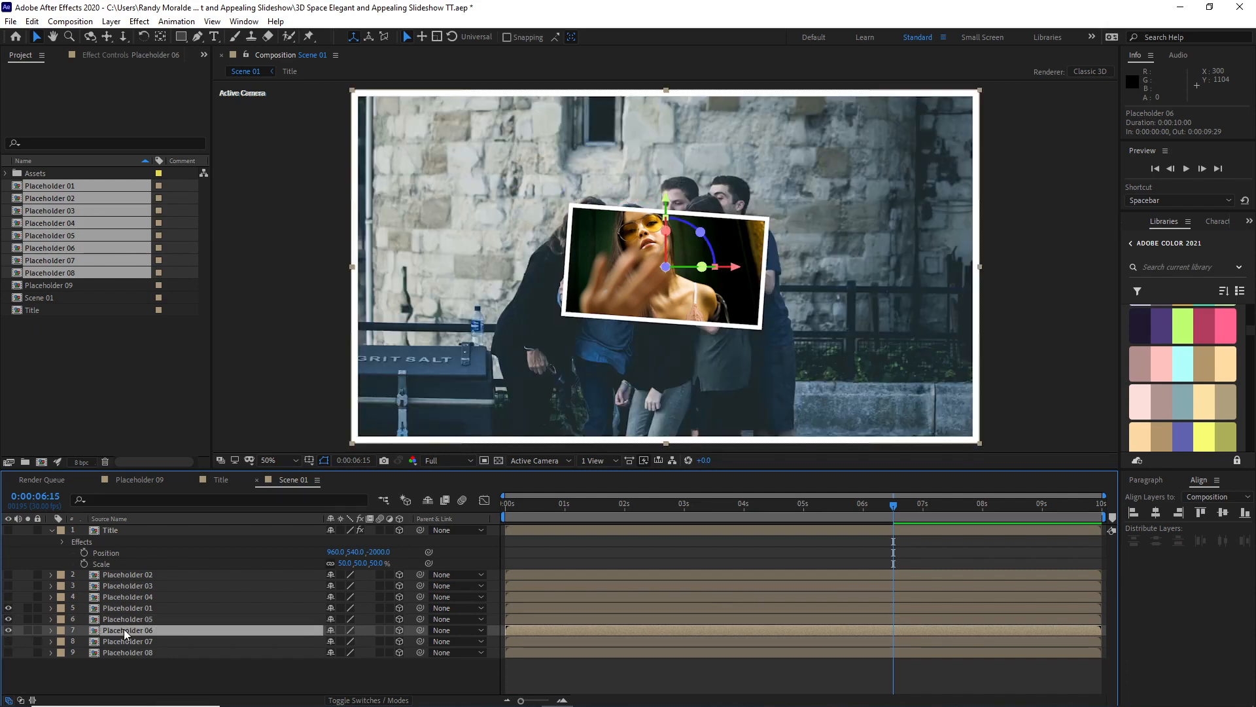
pyautogui.press('p')
pyautogui.hotkey('shift', 's')
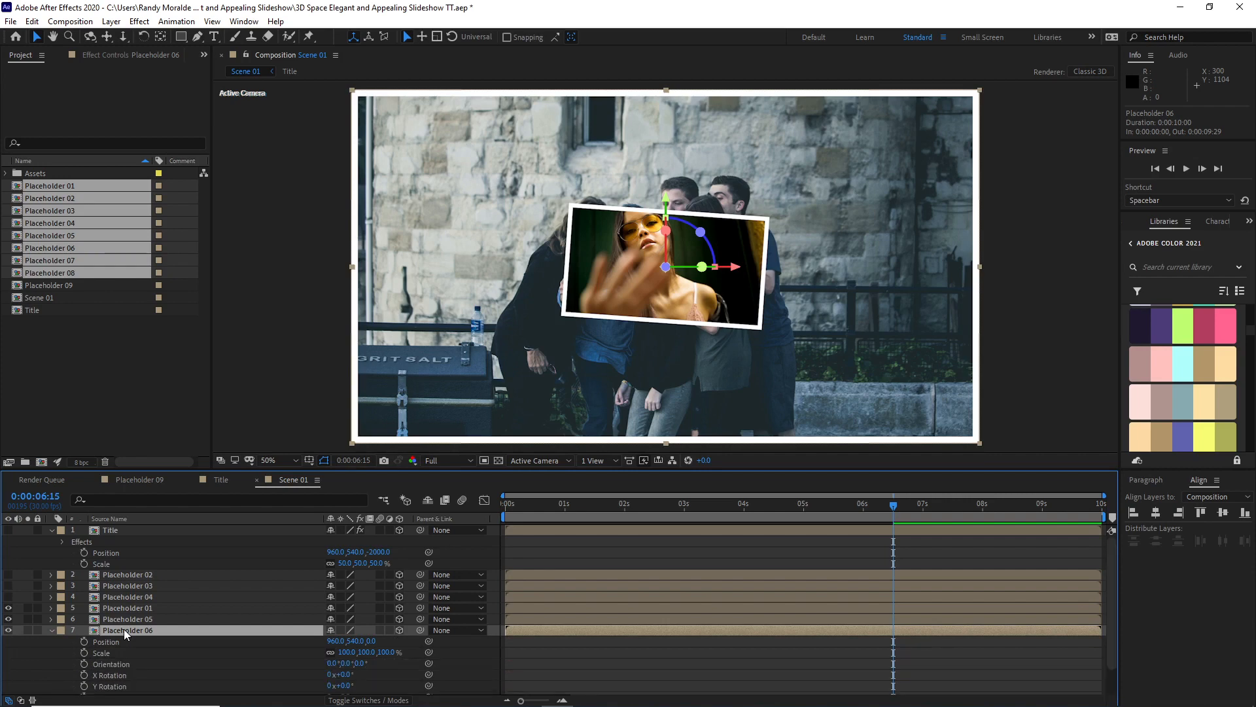
pyautogui.hotkey('shift', 'r')
pyautogui.moveTo(438, 402); pyautogui.dragTo(306, 528)
# Step: Set Placeholder 06's Z position to 2000 and its scale to 25%
pyautogui.click(371, 608)
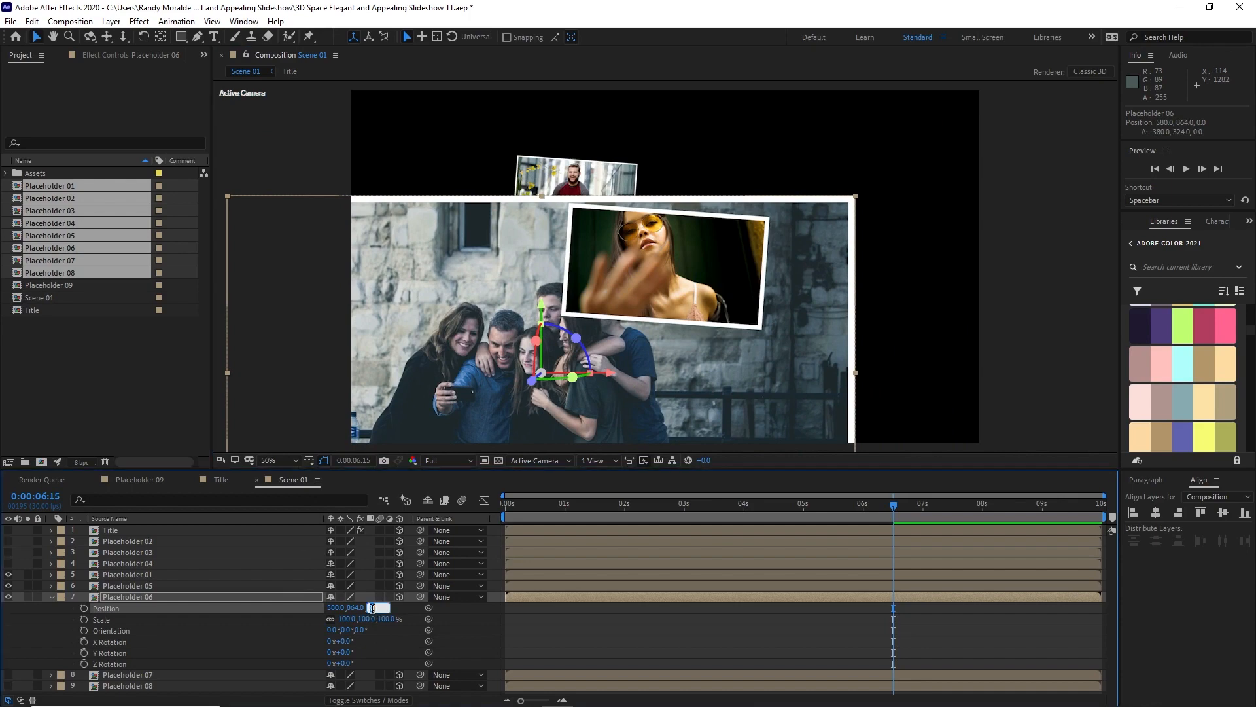
pyautogui.write('2000')
pyautogui.click(348, 619)
pyautogui.write('25')
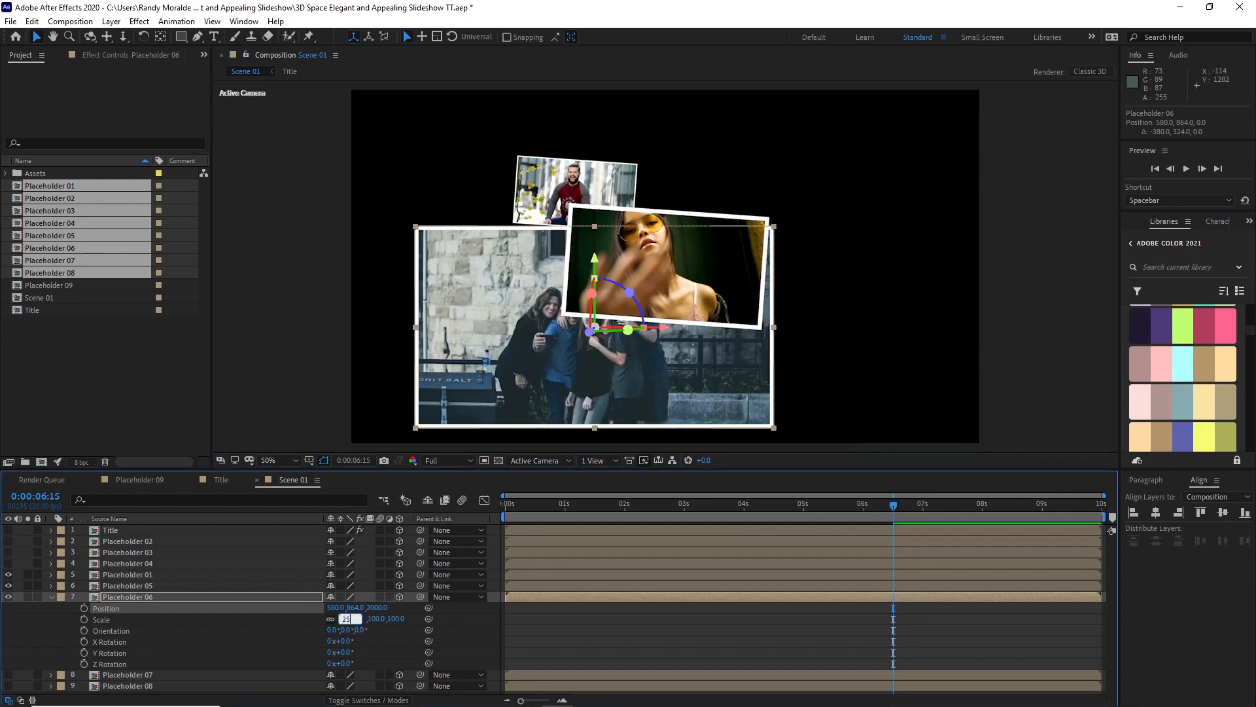
pyautogui.press('Return')
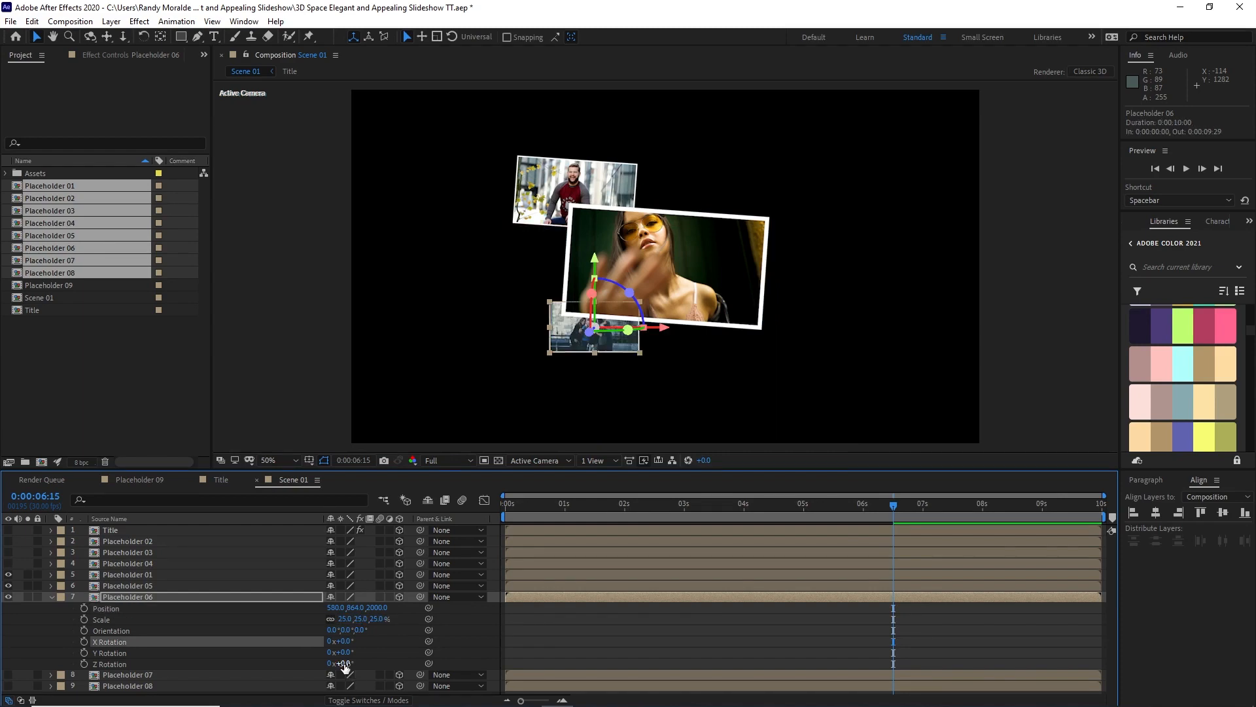
# Step: Rotate Placeholder 06 to -14° on Z, move it to about X 457, Y 937, and collapse its properties
pyautogui.moveTo(345, 667); pyautogui.dragTo(336, 667)
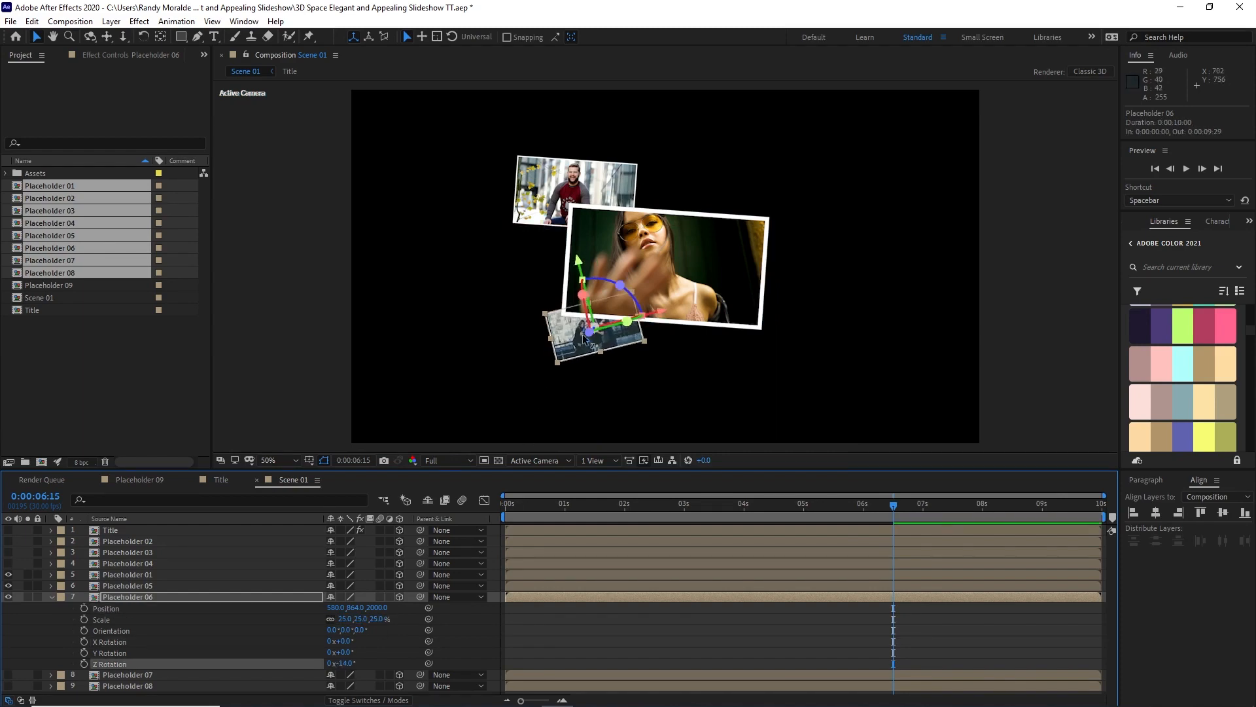
pyautogui.moveTo(570, 350); pyautogui.dragTo(547, 364)
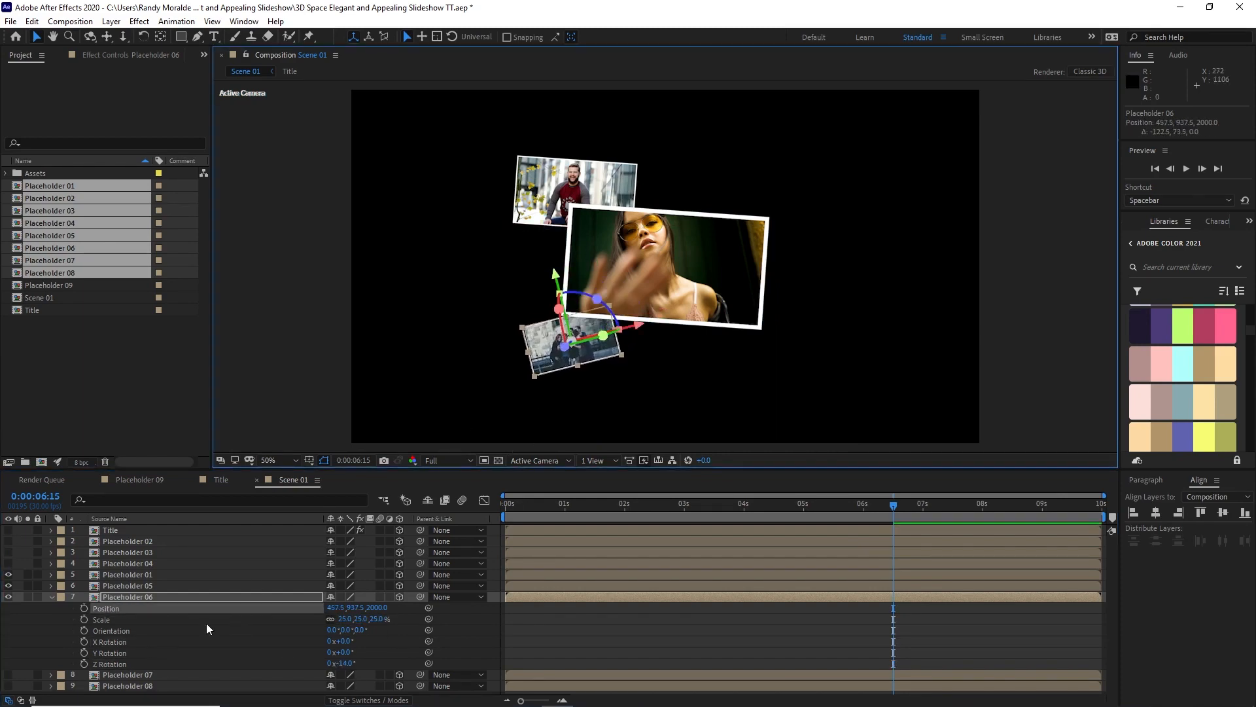
pyautogui.click(50, 597)
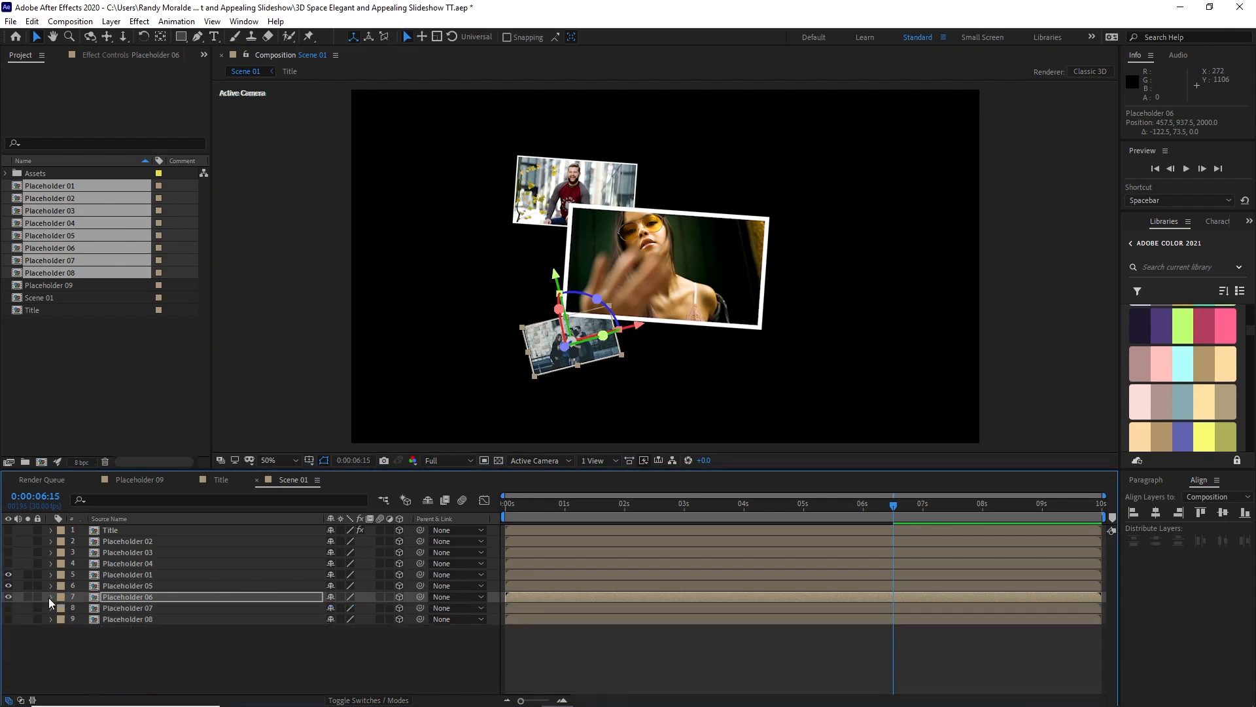
# Step: Show Placeholder 07, reveal its position, scale and rotation properties, and move it toward the upper right, about X 2034, Y 124
pyautogui.click(8, 607)
pyautogui.click(114, 608)
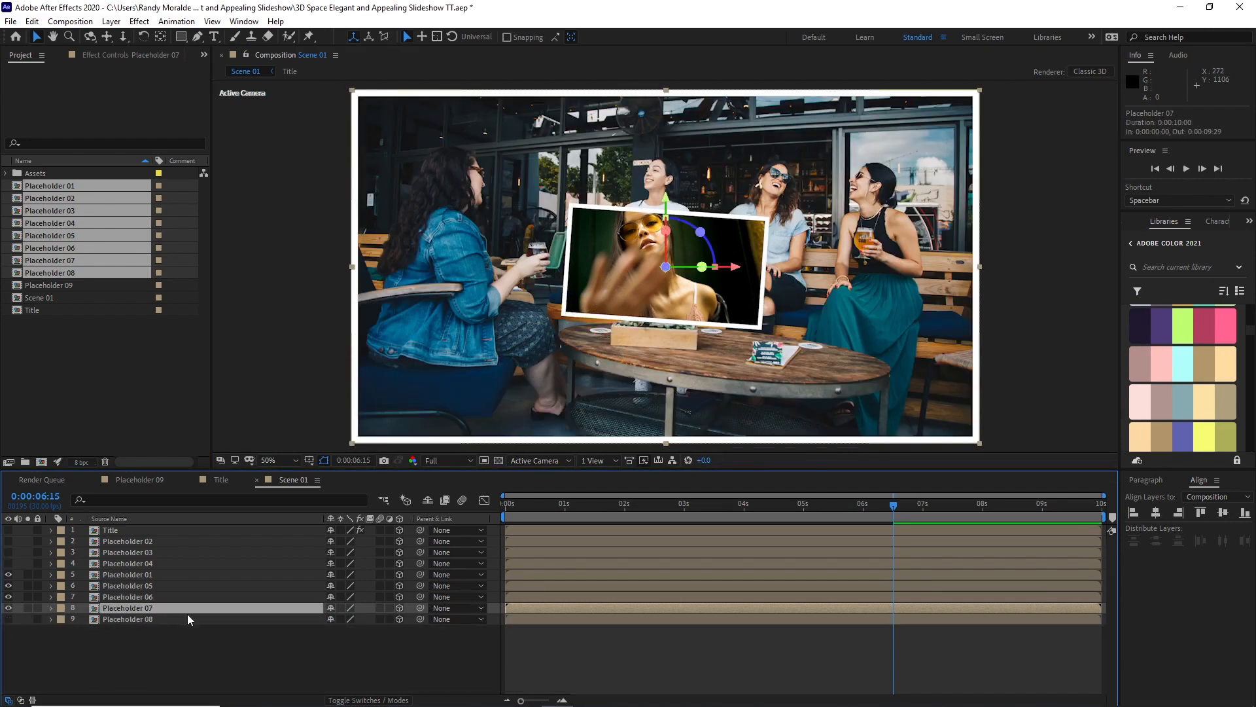
pyautogui.press('p')
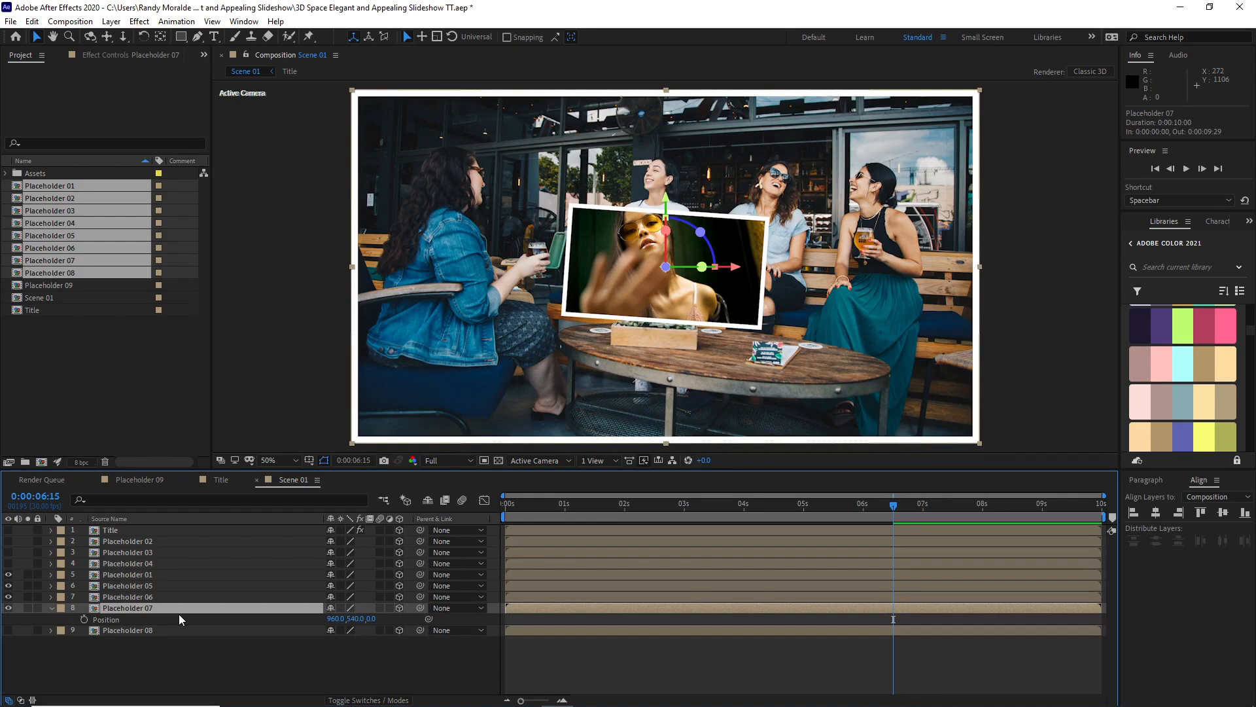
pyautogui.hotkey('shift', 's')
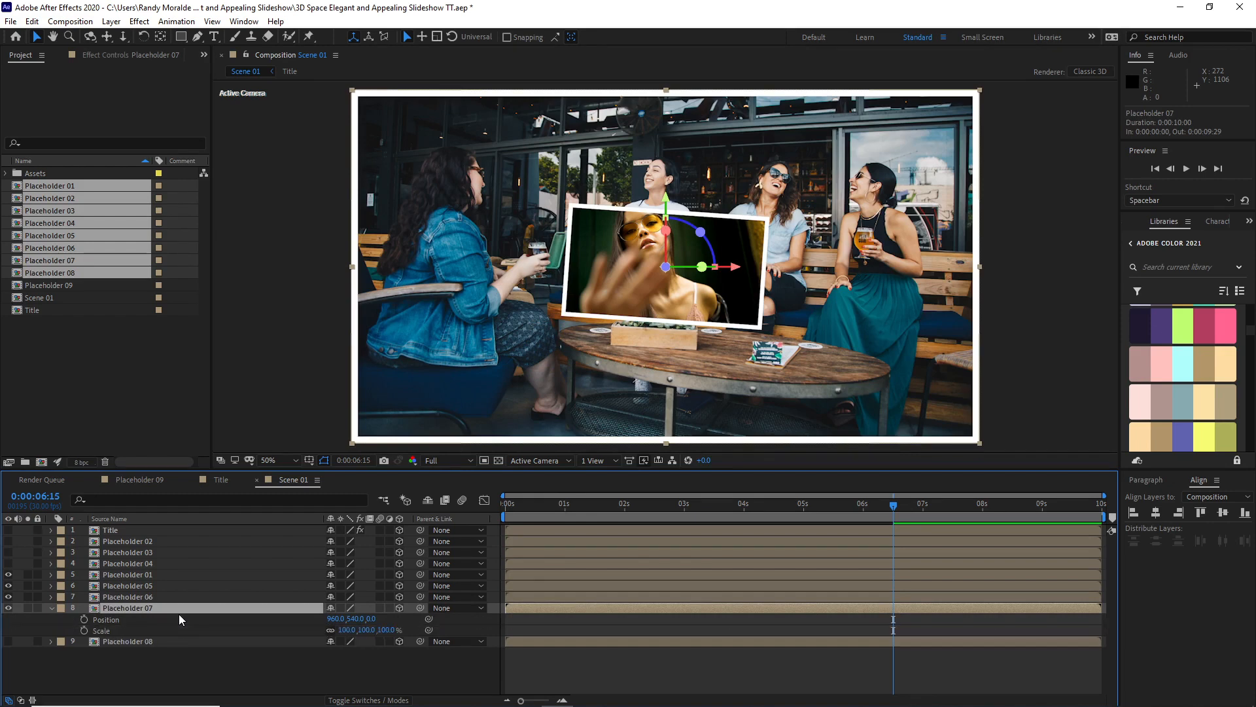
pyautogui.hotkey('shift', 'r')
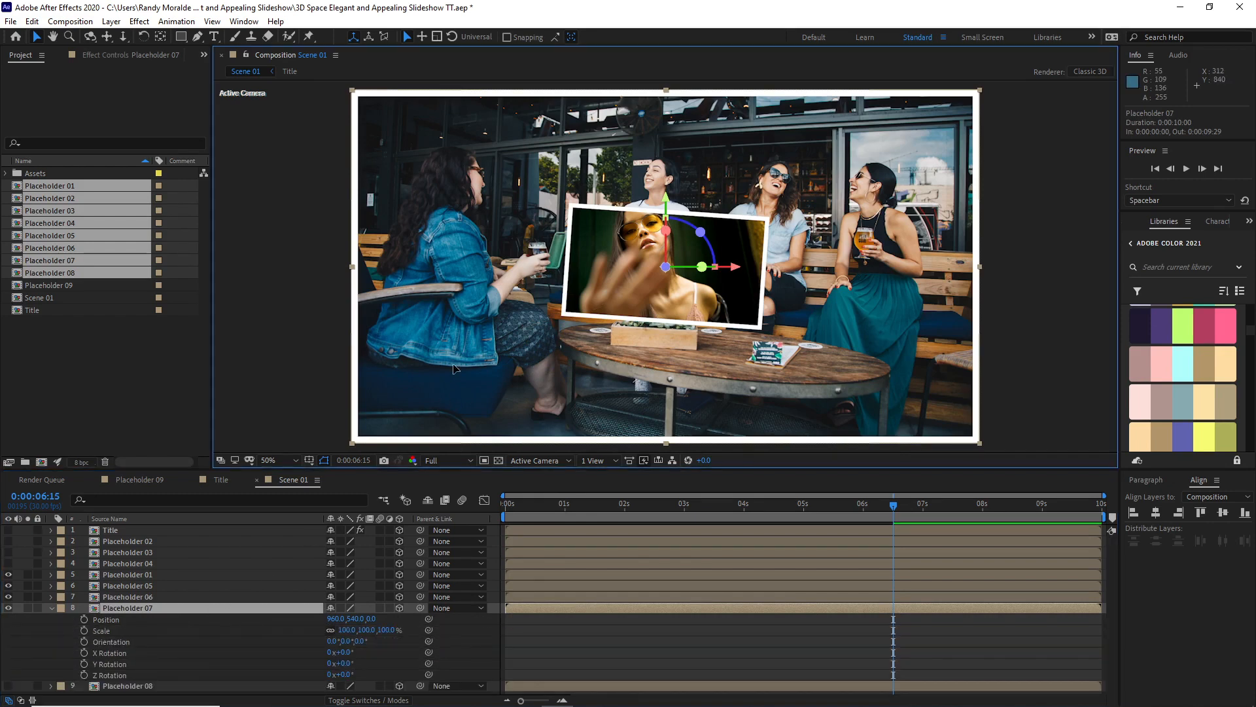
pyautogui.moveTo(453, 357); pyautogui.dragTo(804, 221)
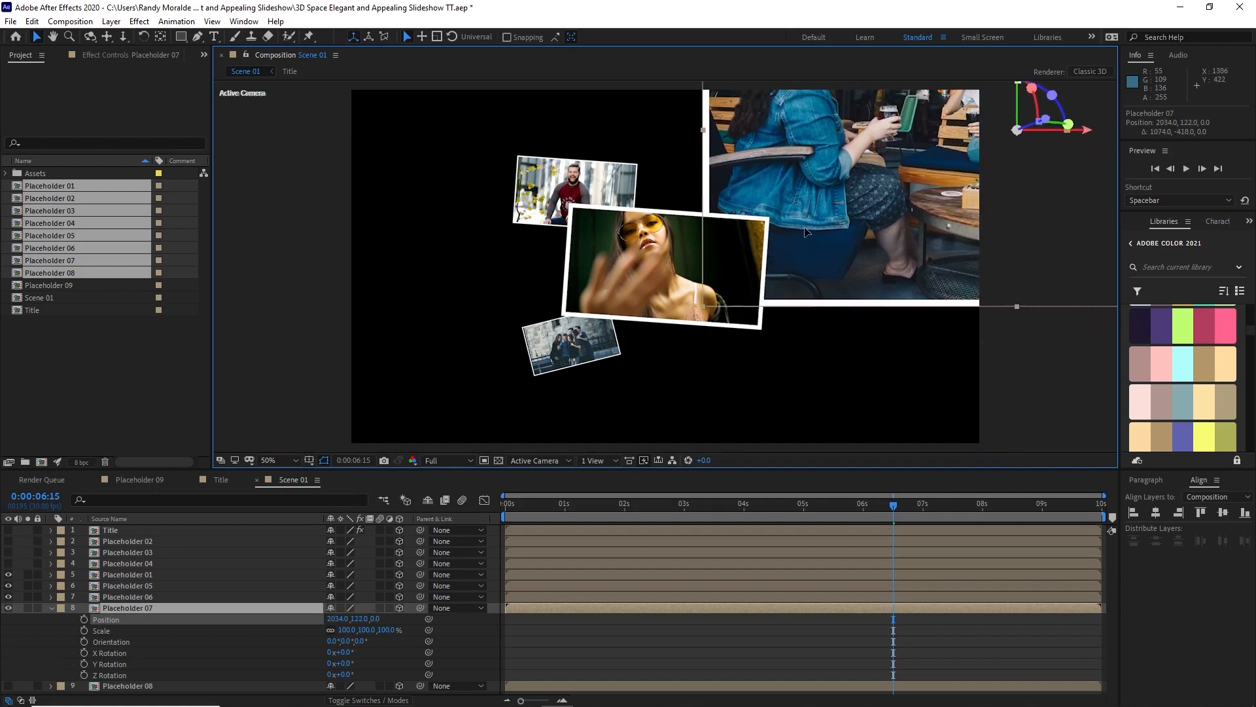
# Step: Set Placeholder 07's Z position to 1700 and its scale to 35%
pyautogui.click(370, 619)
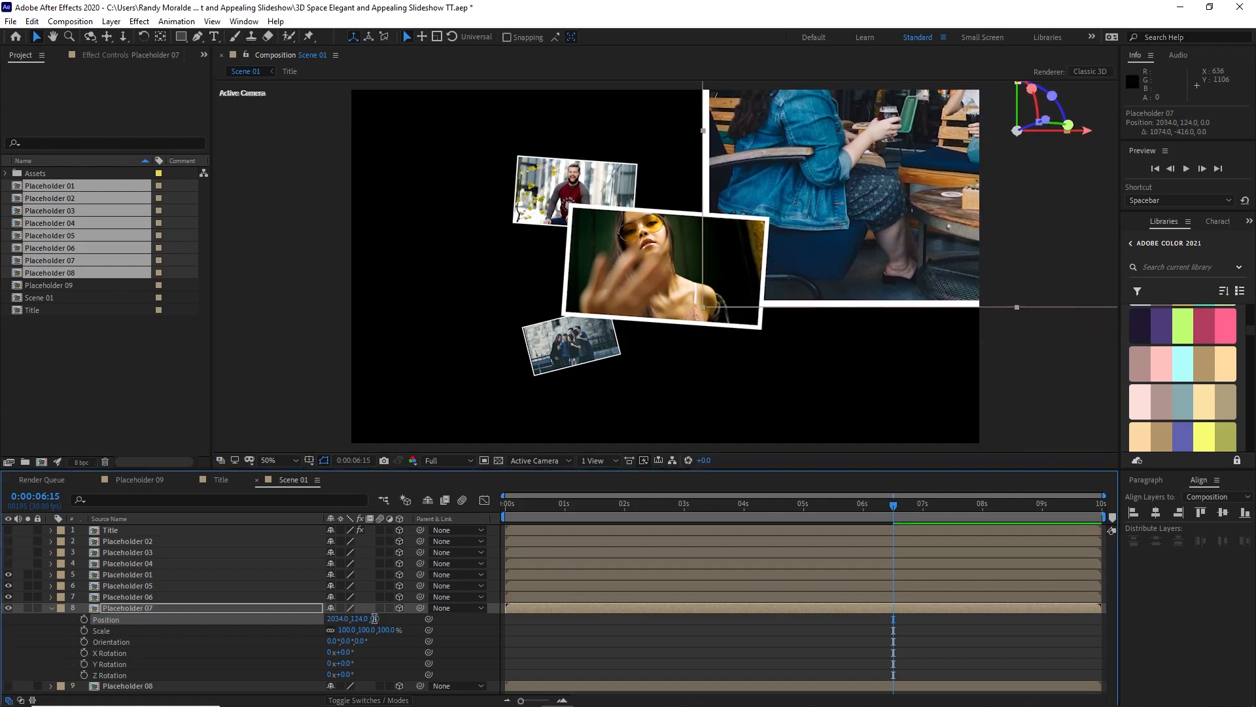
pyautogui.write('1700')
pyautogui.click(344, 630)
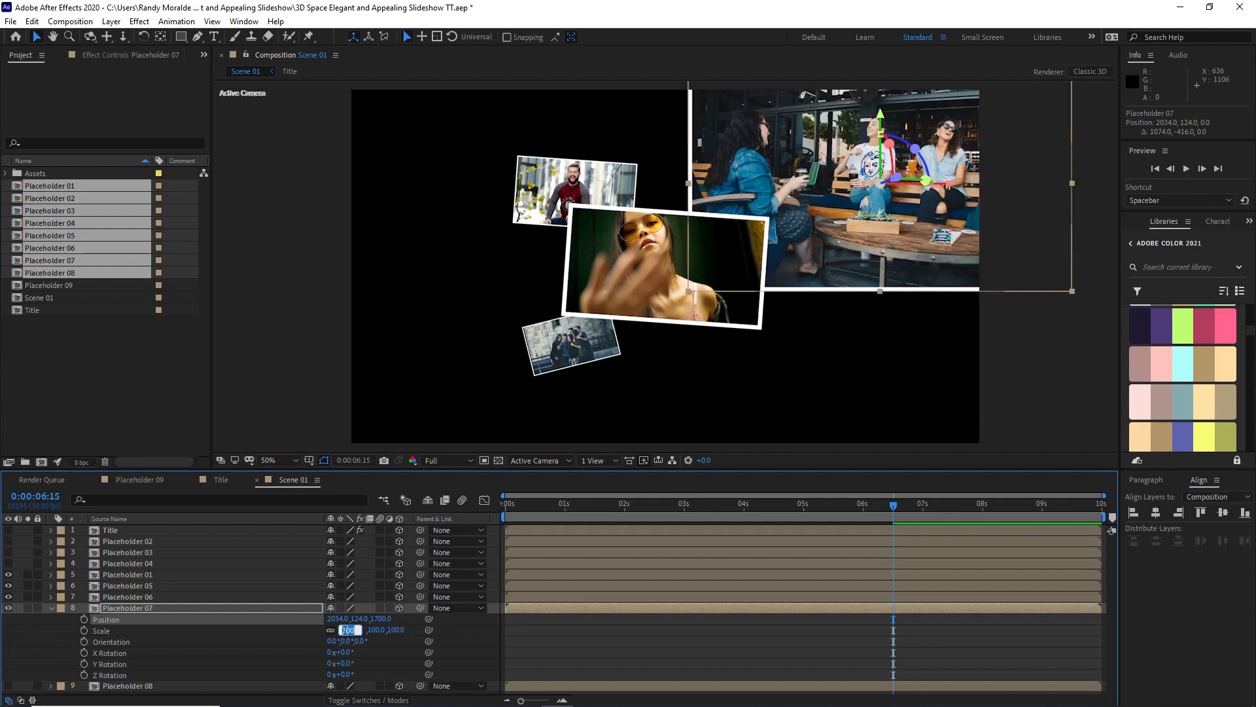
pyautogui.write('35')
pyautogui.click(289, 653)
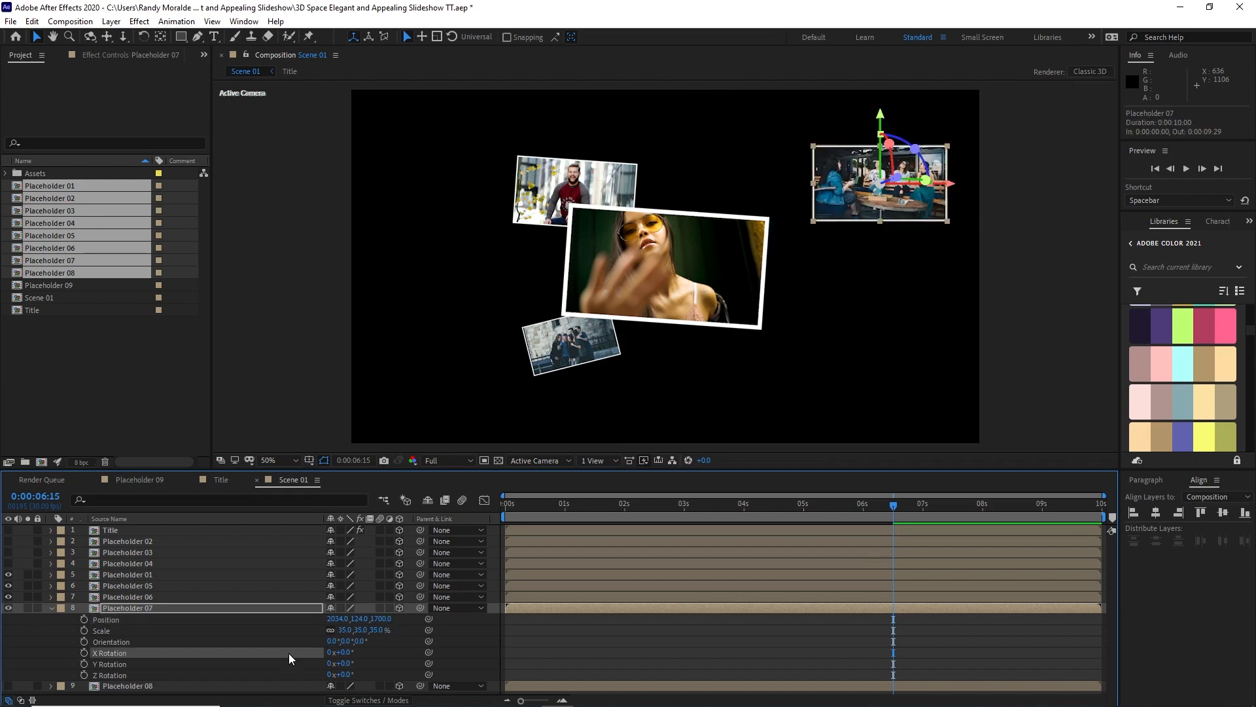
# Step: Move Placeholder 07 to about X 1579, Y 242, set its Z Rotation to -6°, and collapse its properties
pyautogui.moveTo(840, 198); pyautogui.dragTo(750, 226)
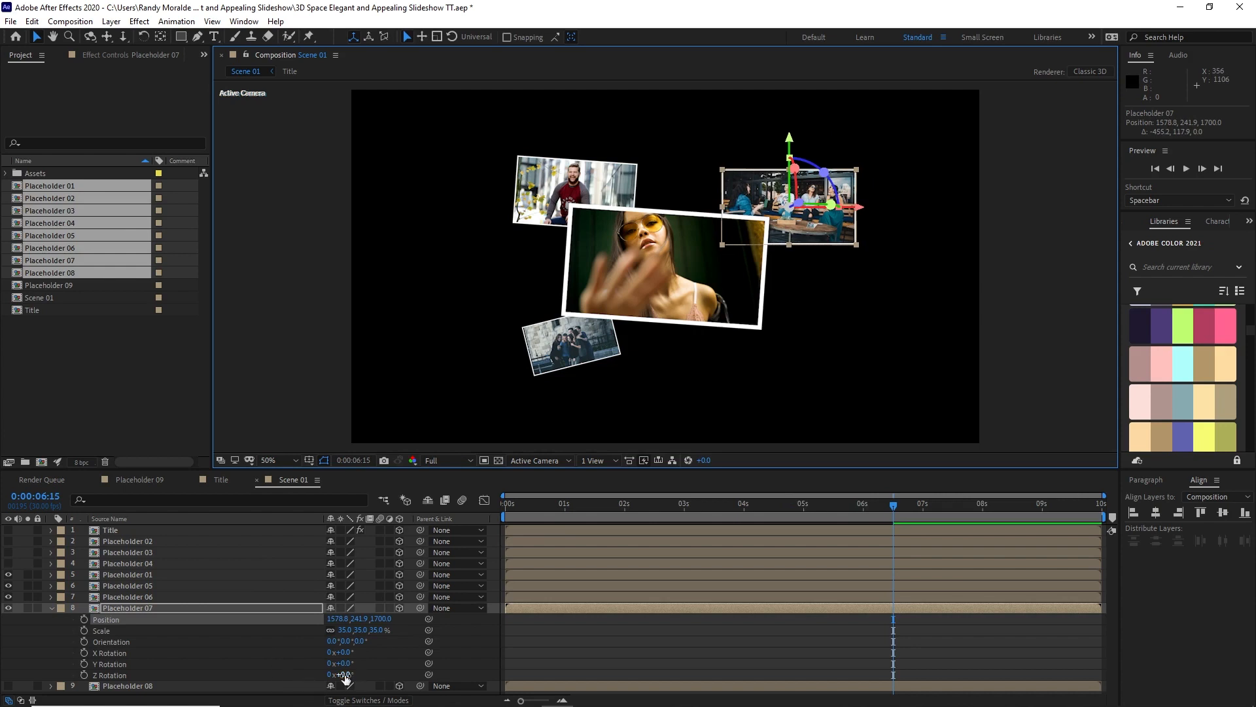
pyautogui.moveTo(345, 678); pyautogui.dragTo(338, 677)
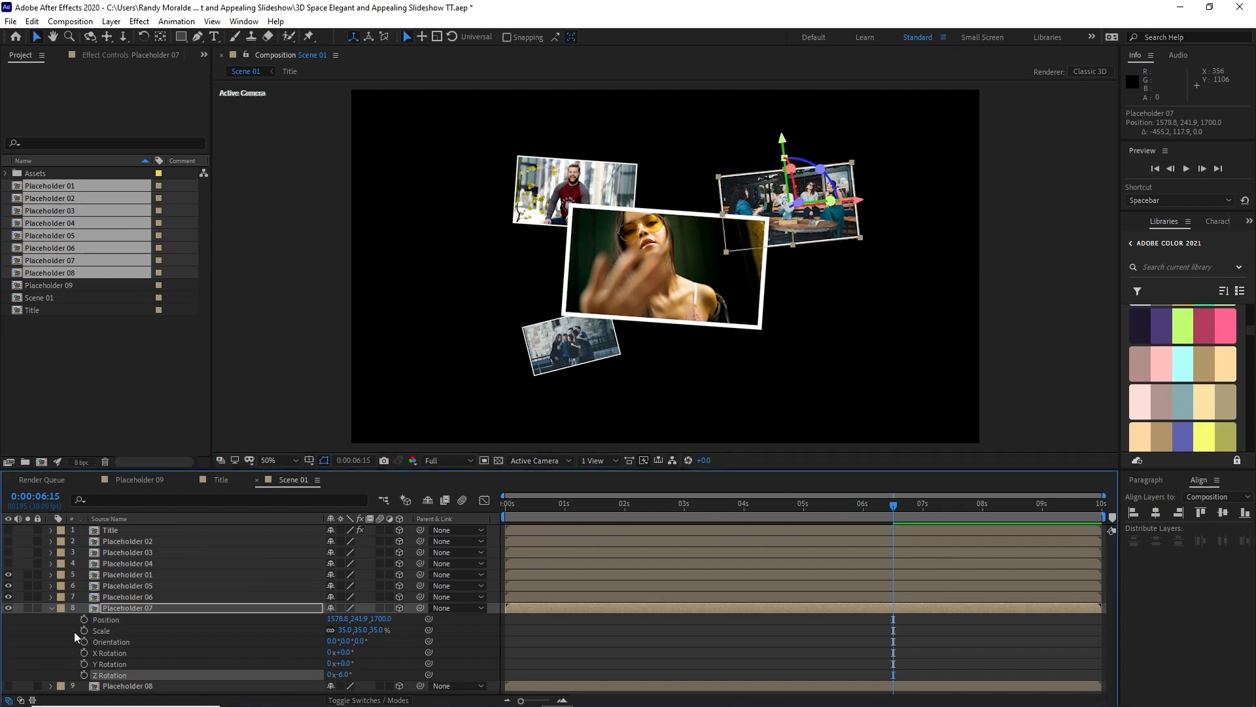
pyautogui.click(48, 608)
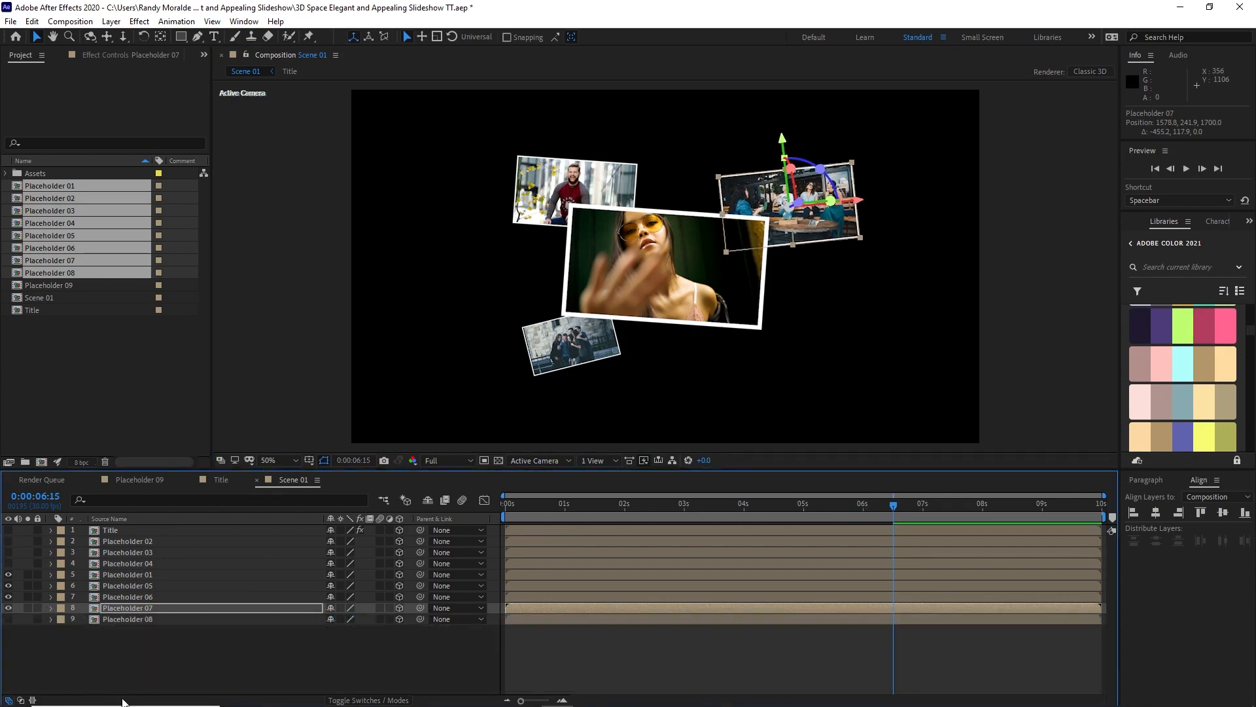
# Step: Show Placeholder 08, reveal its position, scale and rotation properties, and shift it down and left to about X 200, Y 774
pyautogui.click(8, 619)
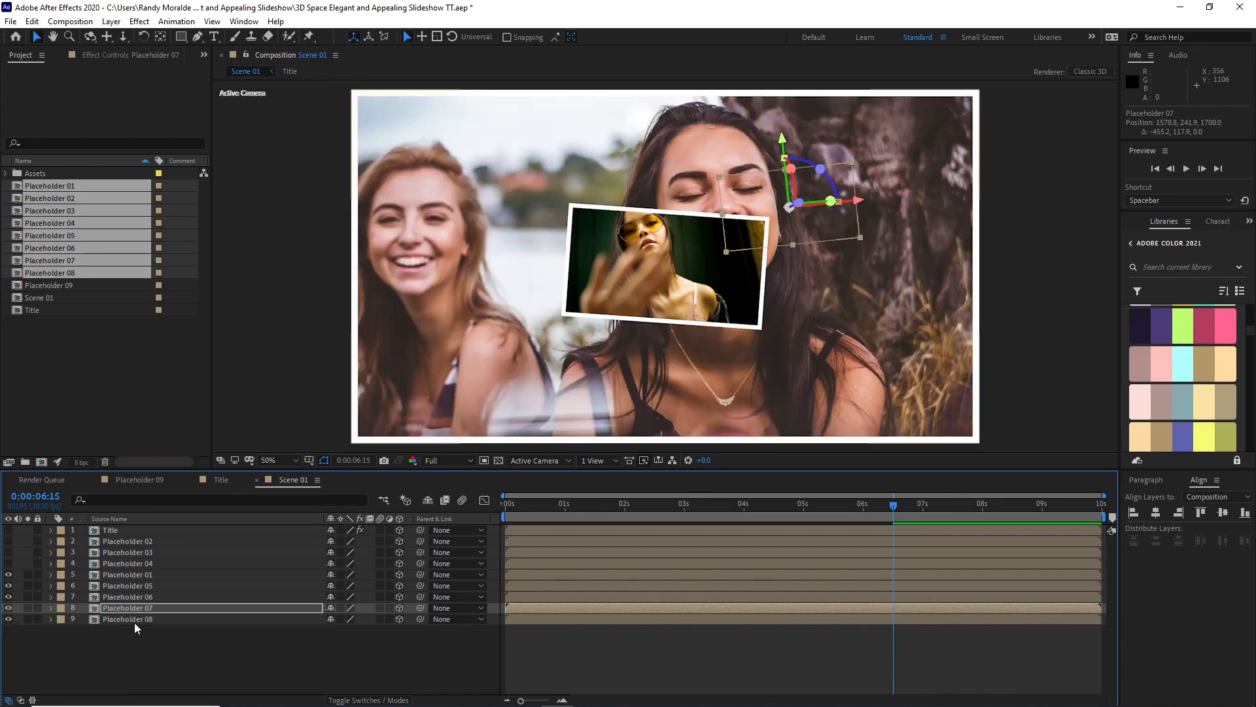
pyautogui.click(135, 617)
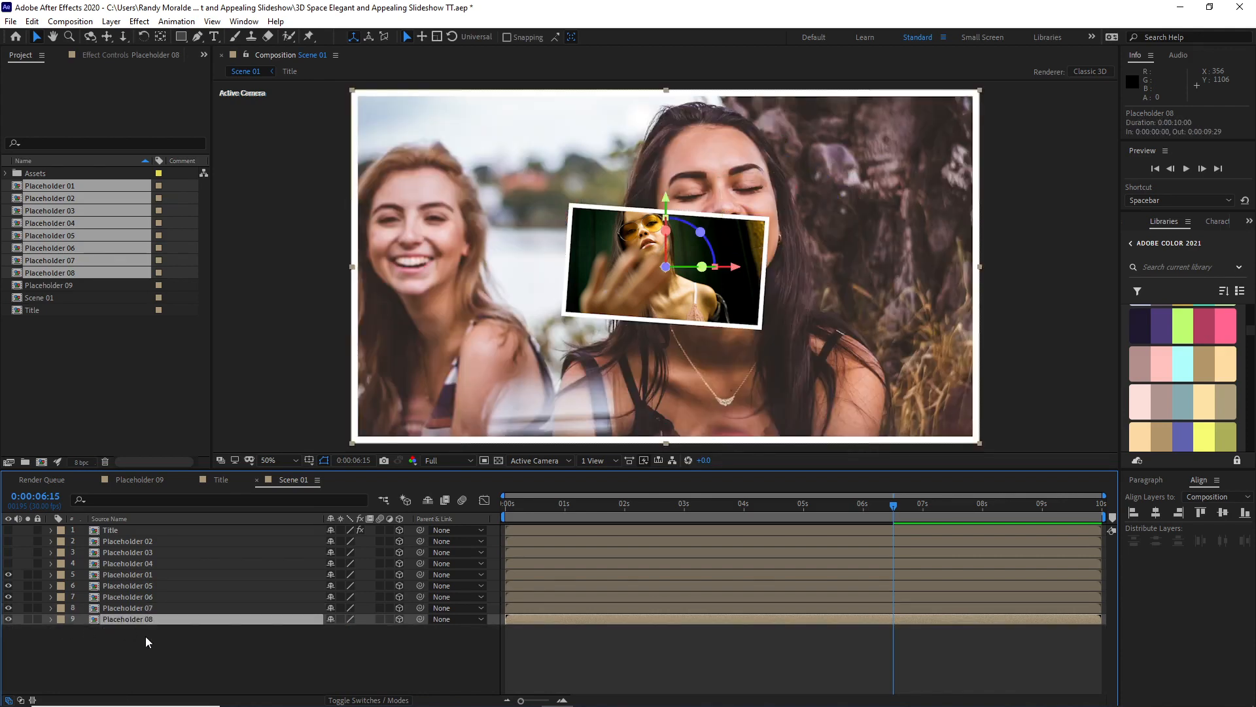
pyautogui.press('p')
pyautogui.hotkey('shift', 's')
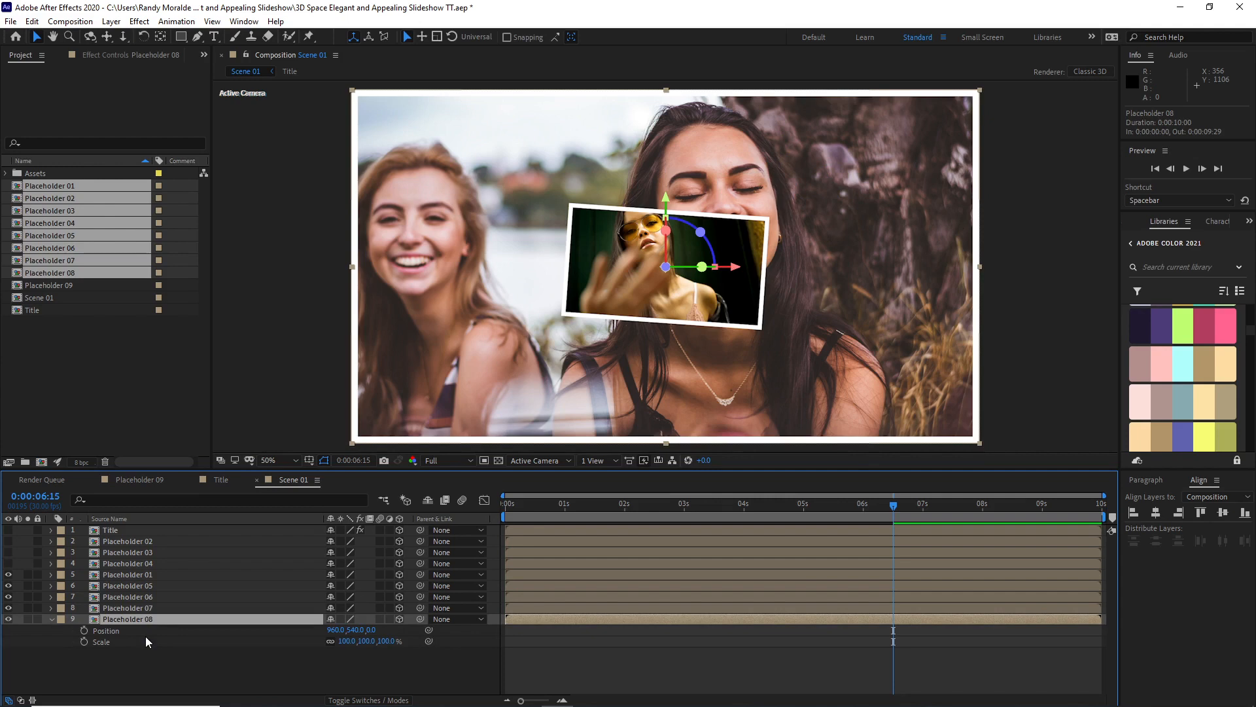
pyautogui.hotkey('shift', 'r')
pyautogui.moveTo(519, 365); pyautogui.dragTo(217, 456)
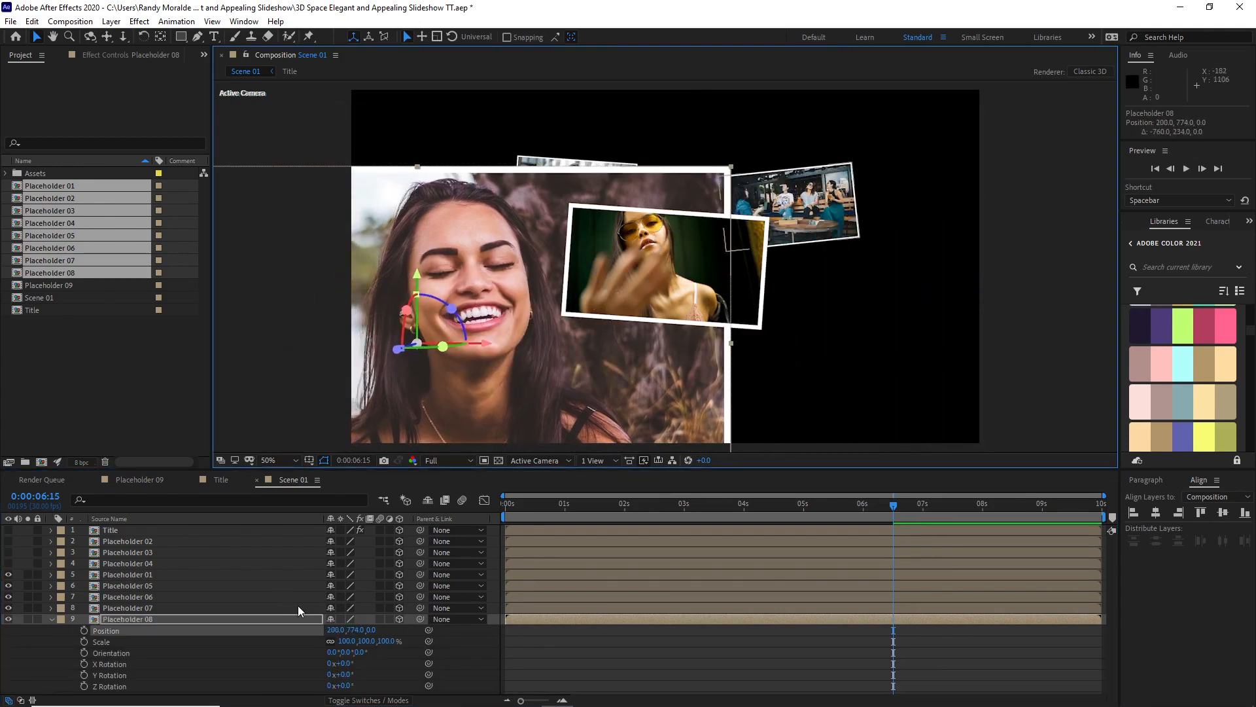
# Step: Scale Placeholder 08 to 30% and place it at the frame's lower right, about X 1498, Y 949, with Z position 2000
pyautogui.click(371, 630)
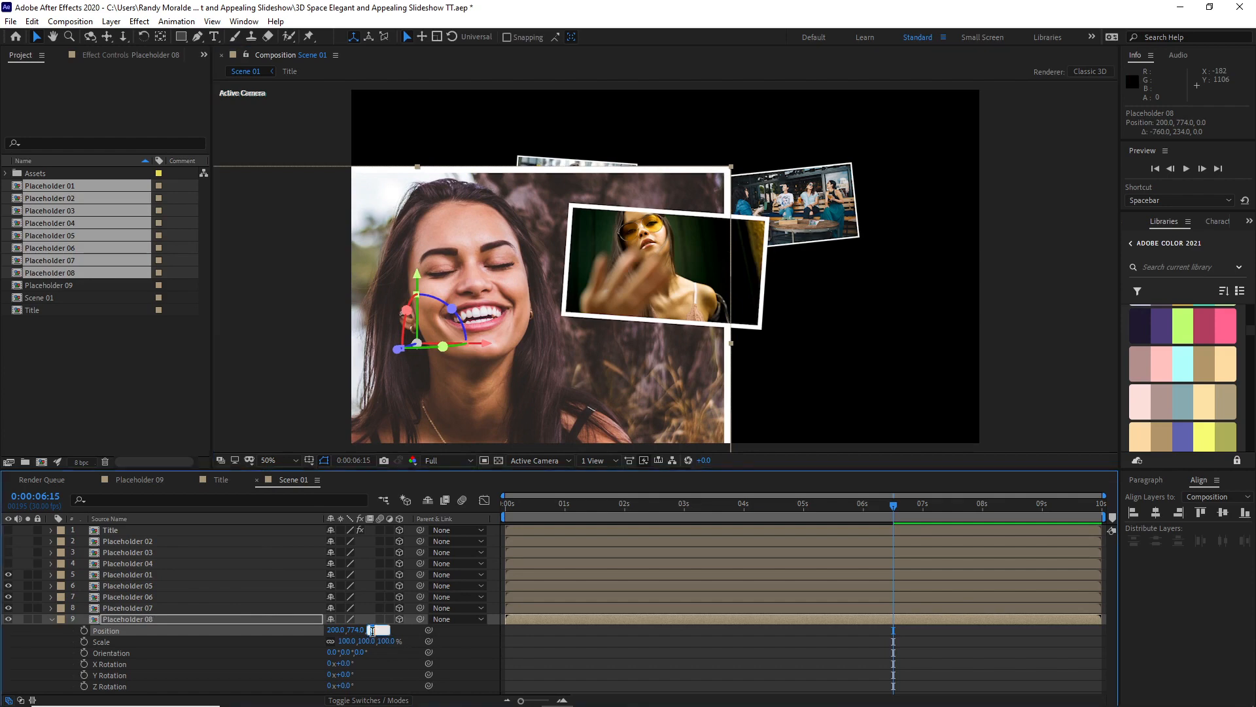
pyautogui.write('2000')
pyautogui.click(348, 641)
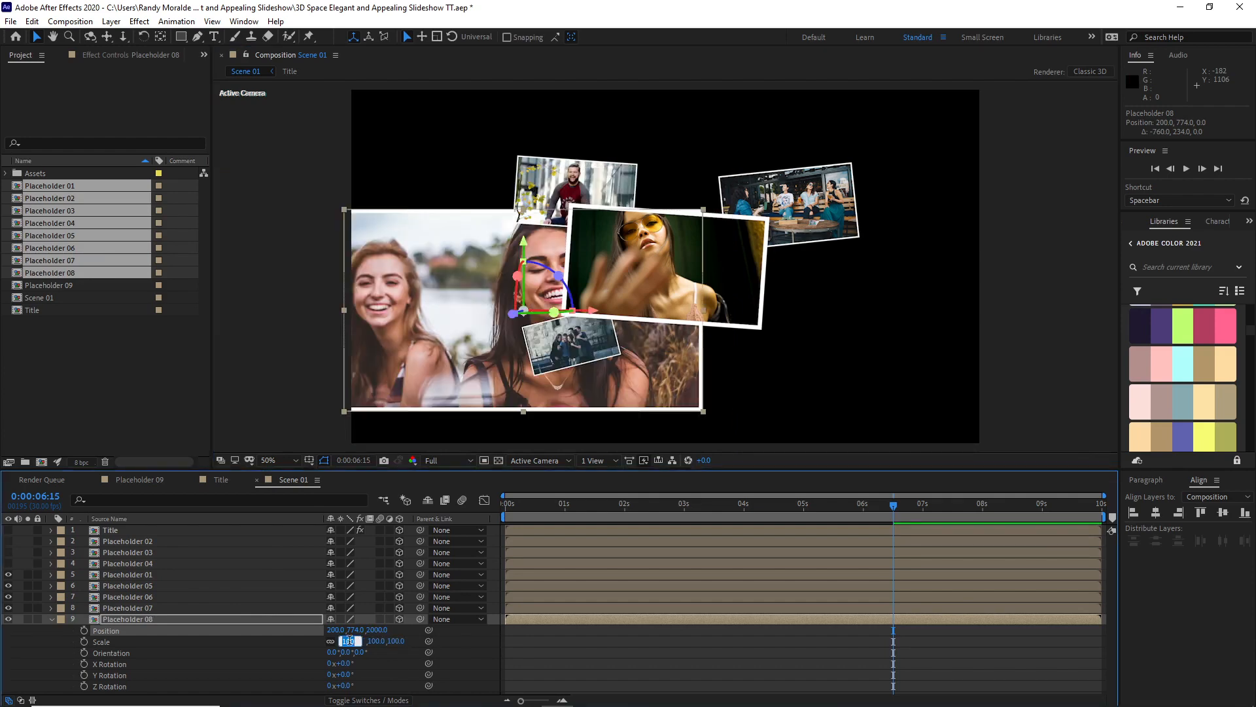
pyautogui.write('30')
pyautogui.click(285, 662)
pyautogui.moveTo(484, 324); pyautogui.dragTo(722, 358)
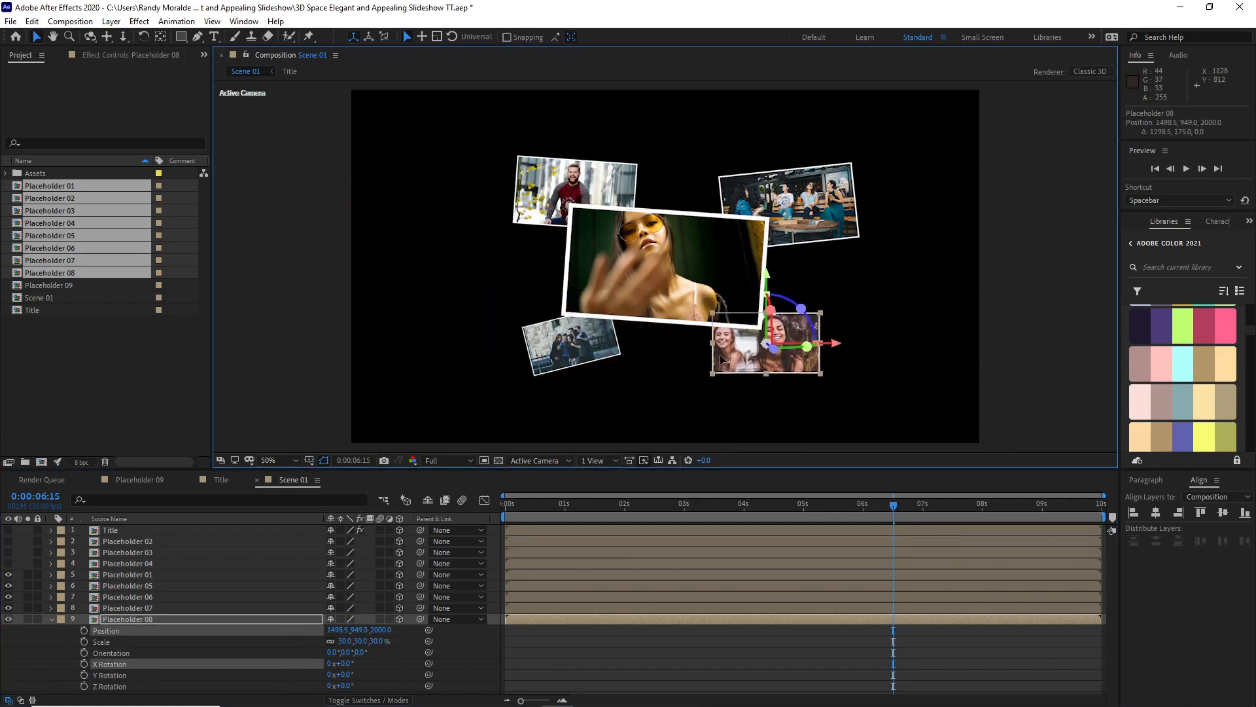
# Step: Reveal Placeholder 08's rotation properties and set its Z Rotation to 7°
pyautogui.press('r')
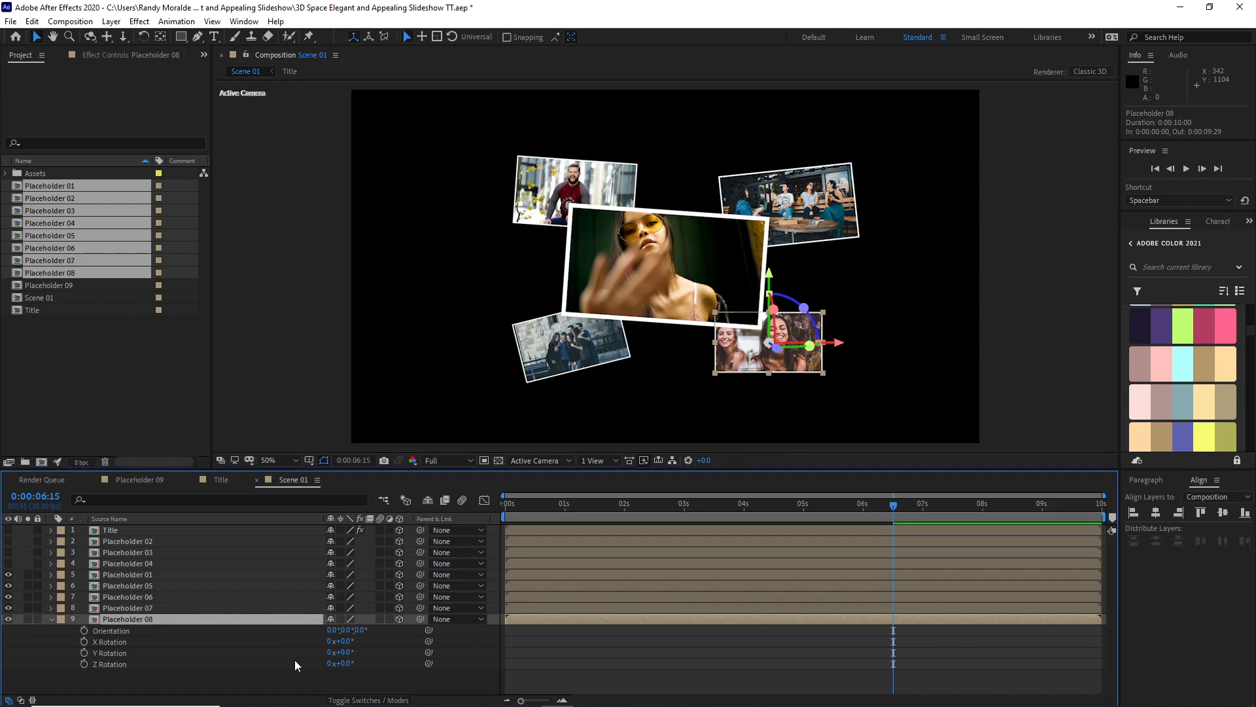
pyautogui.moveTo(341, 663); pyautogui.dragTo(345, 663)
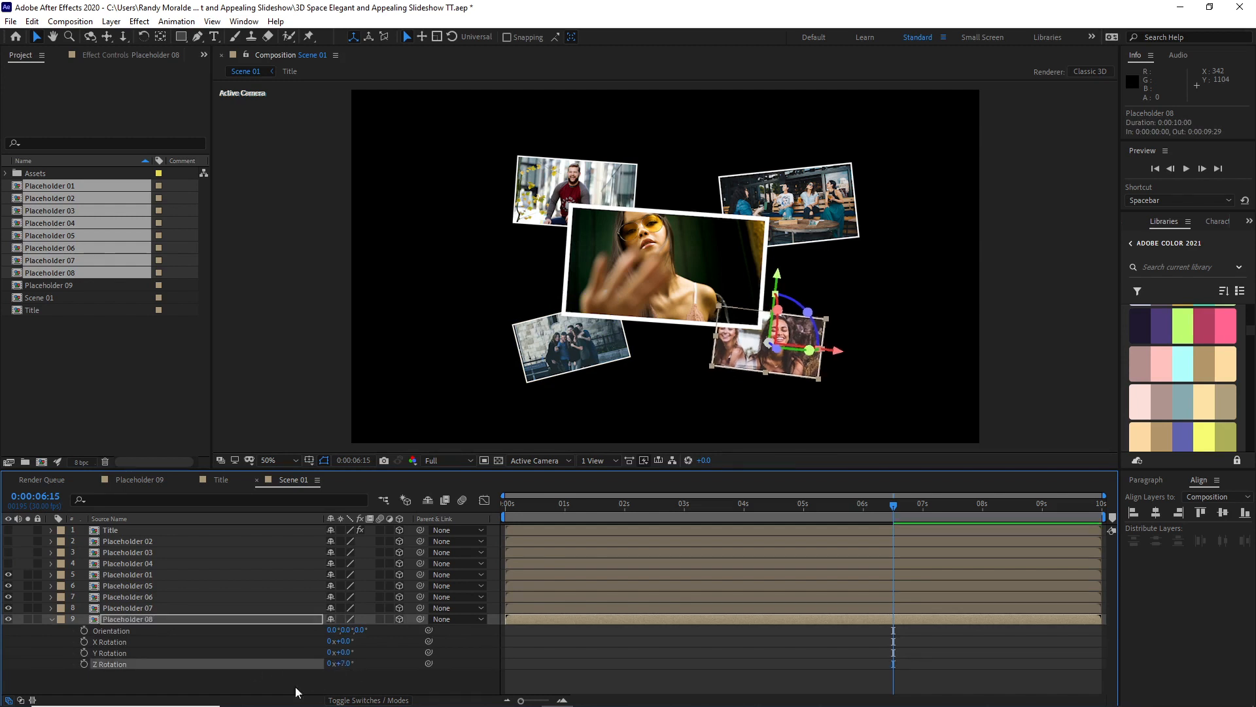
# Step: Enlarge Placeholder 06 slightly through its Scale property, and collapse the open properties of Placeholder 06 and Placeholder 08
pyautogui.click(561, 347)
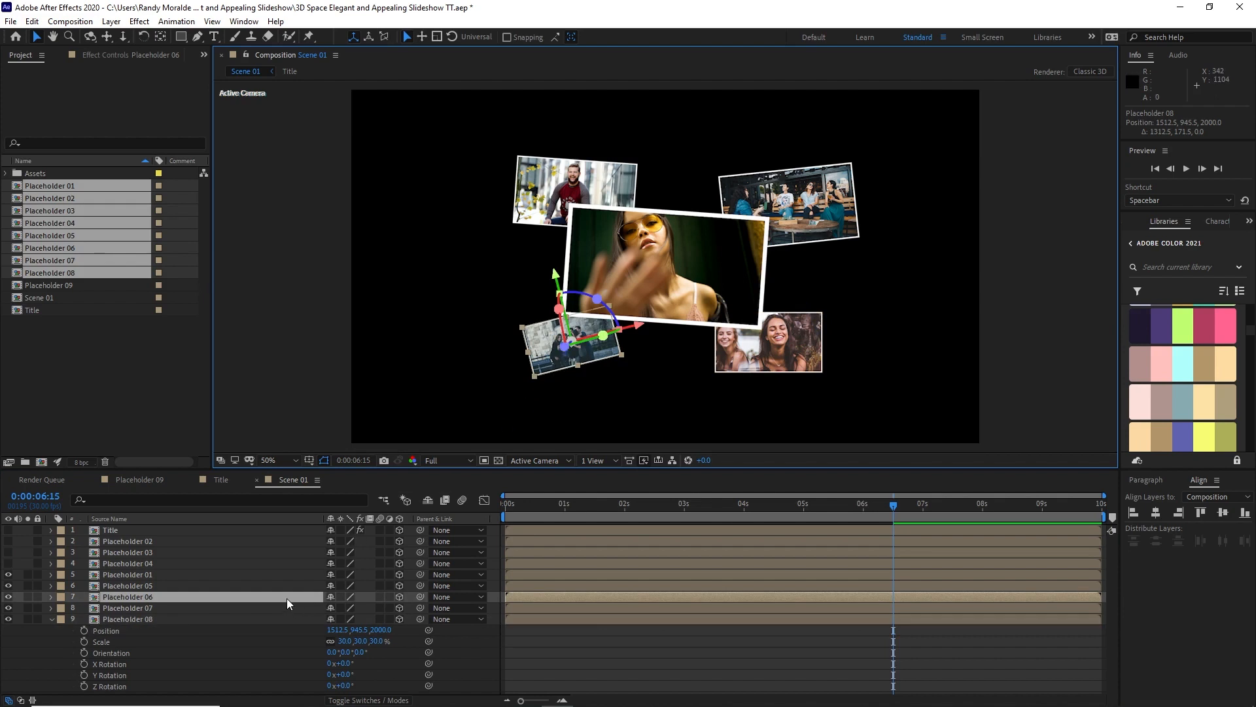
pyautogui.press('s')
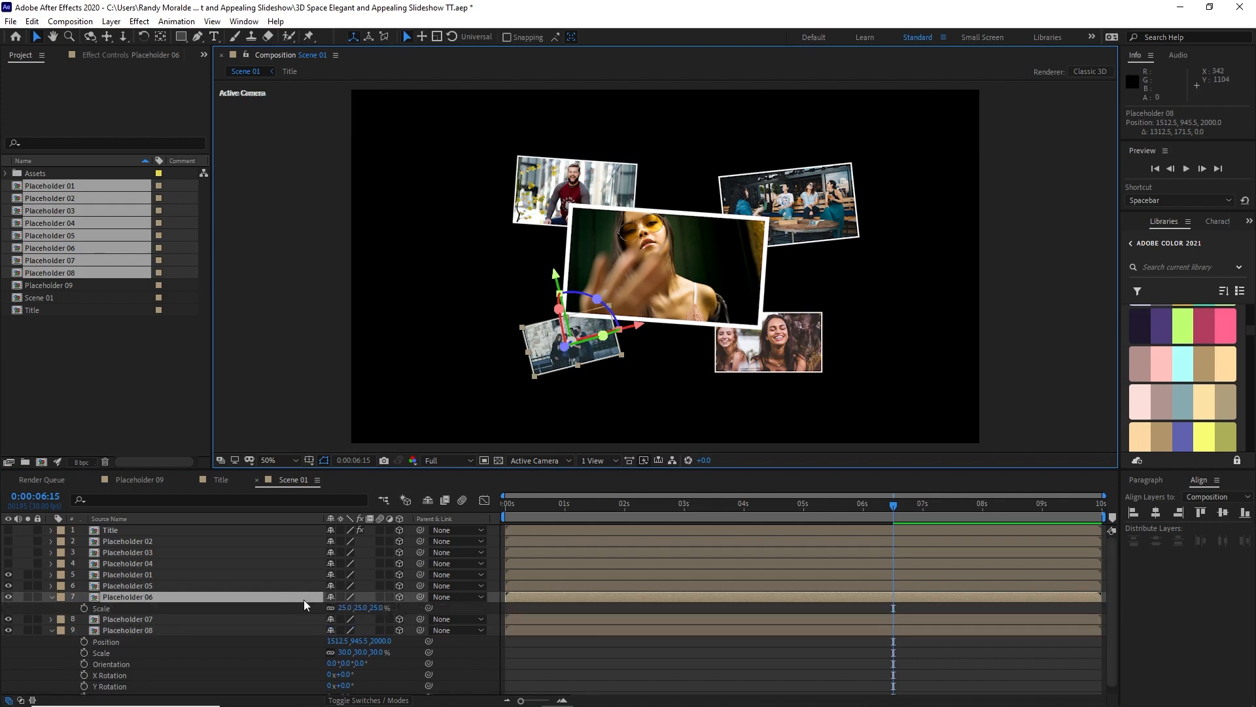
pyautogui.click(345, 608)
pyautogui.write('30')
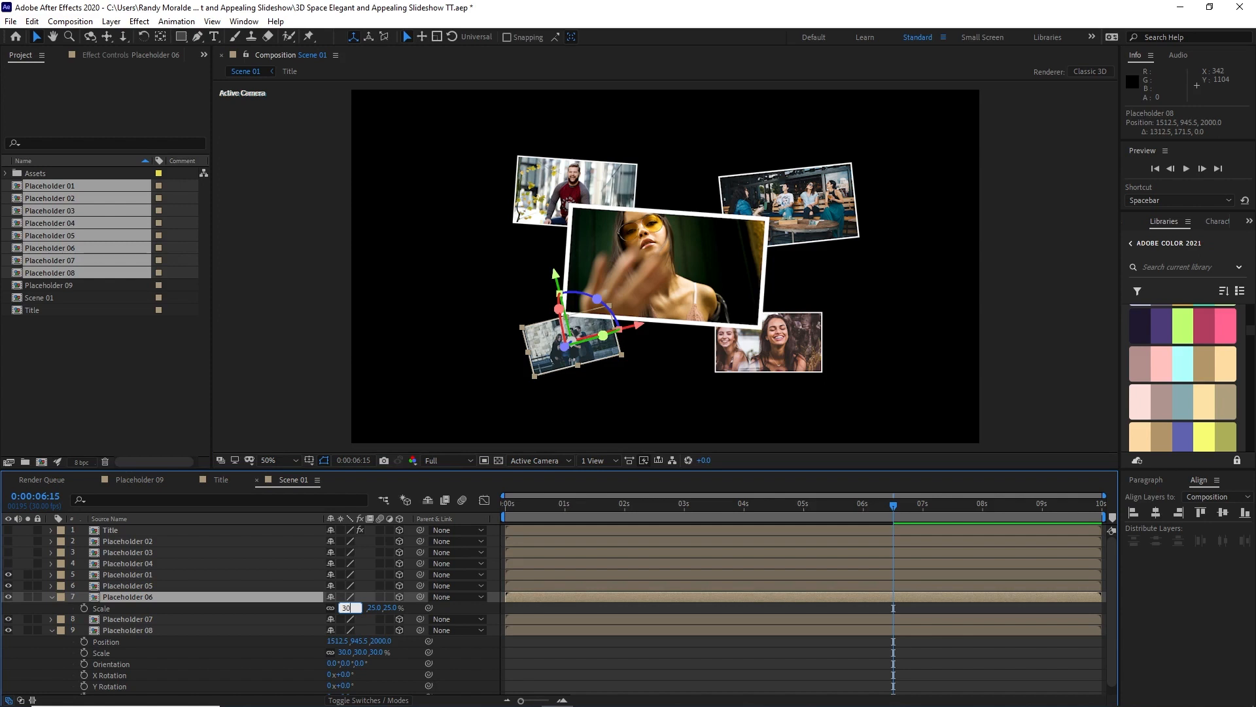
pyautogui.click(52, 598)
pyautogui.click(52, 619)
# Step: Label the Placeholder 05 to Placeholder 08 layers Dark Green and the Placeholder 01 layer Cyan
pyautogui.moveTo(91, 642); pyautogui.dragTo(116, 591)
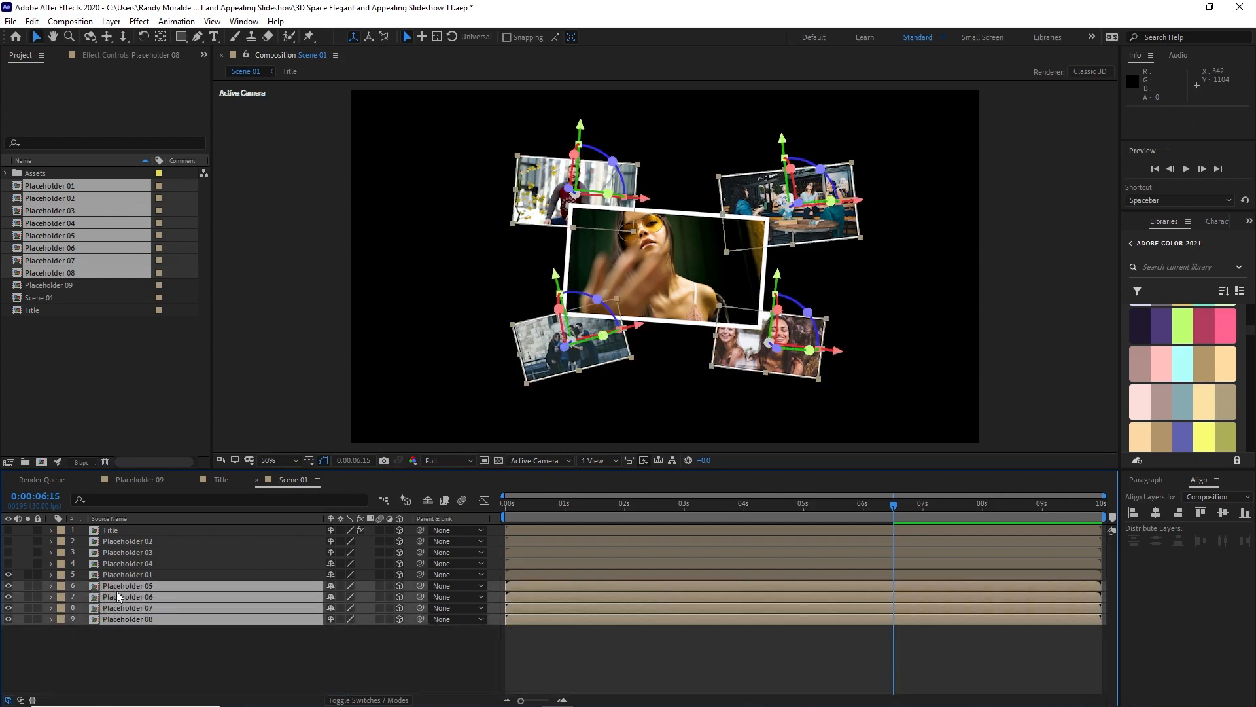
pyautogui.click(61, 587)
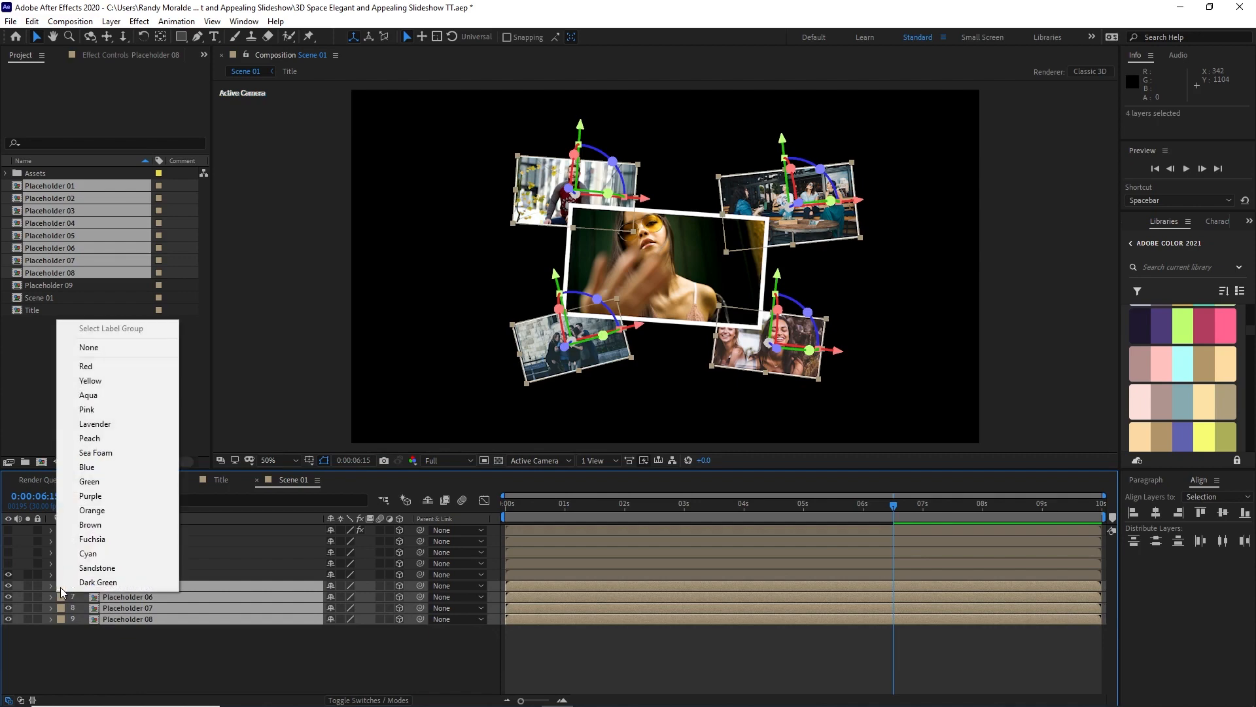
pyautogui.click(62, 580)
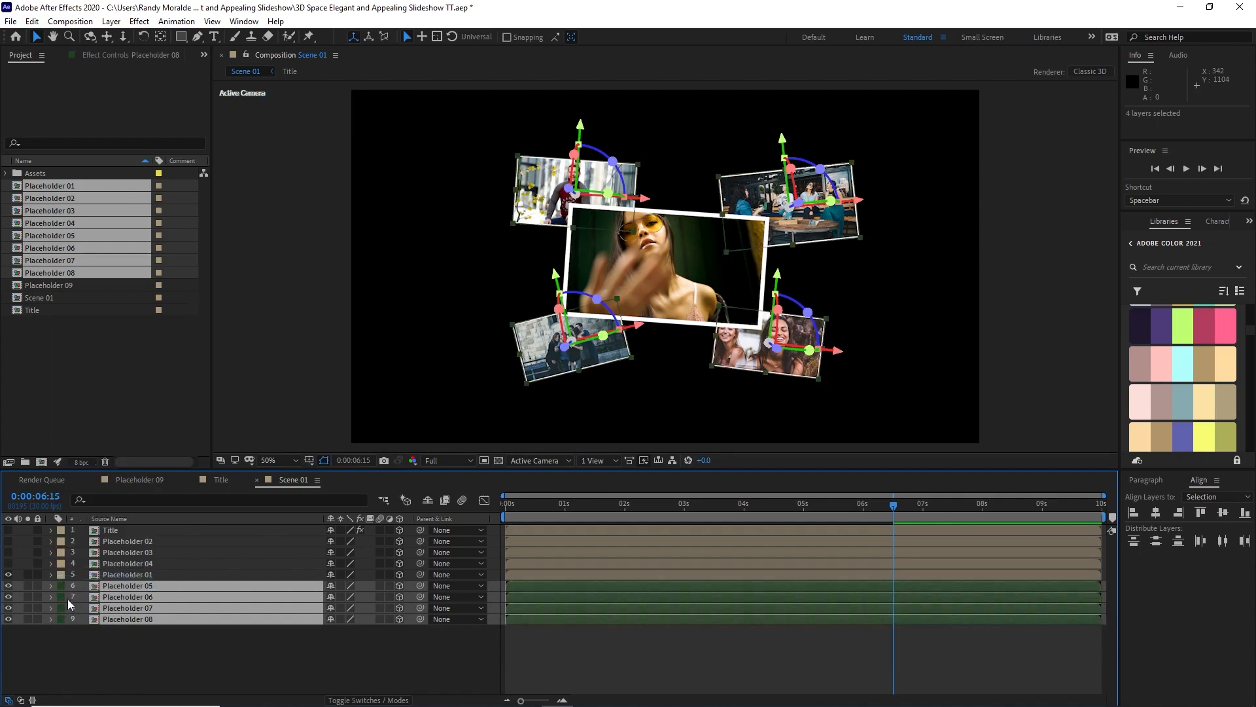
pyautogui.click(61, 575)
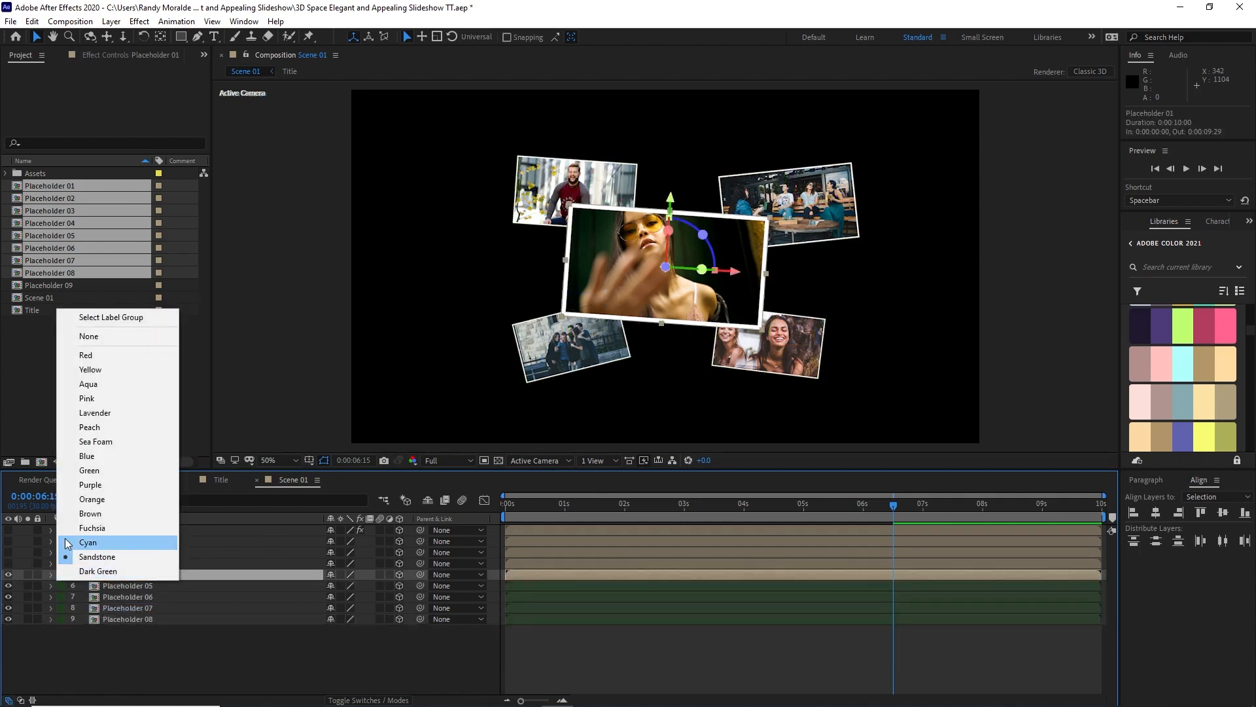
pyautogui.click(68, 543)
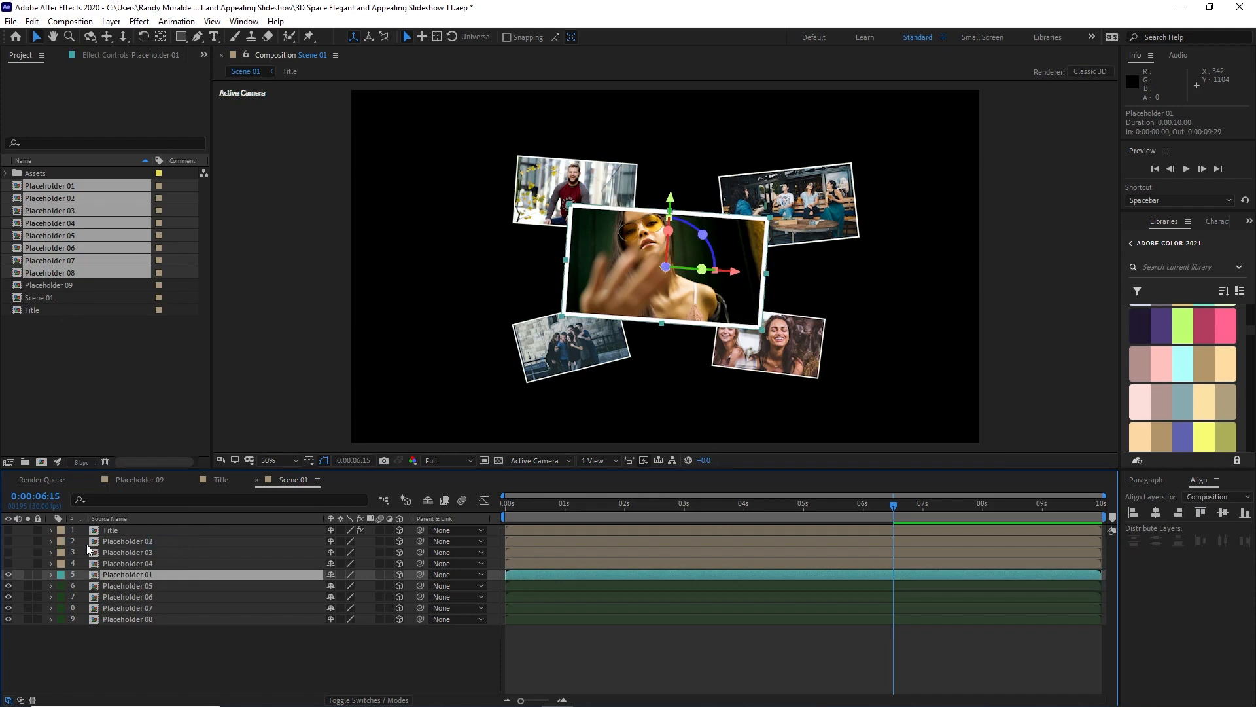
# Step: Label the Placeholder 02, Placeholder 03 and Placeholder 04 layers Orange
pyautogui.moveTo(86, 540); pyautogui.dragTo(97, 561)
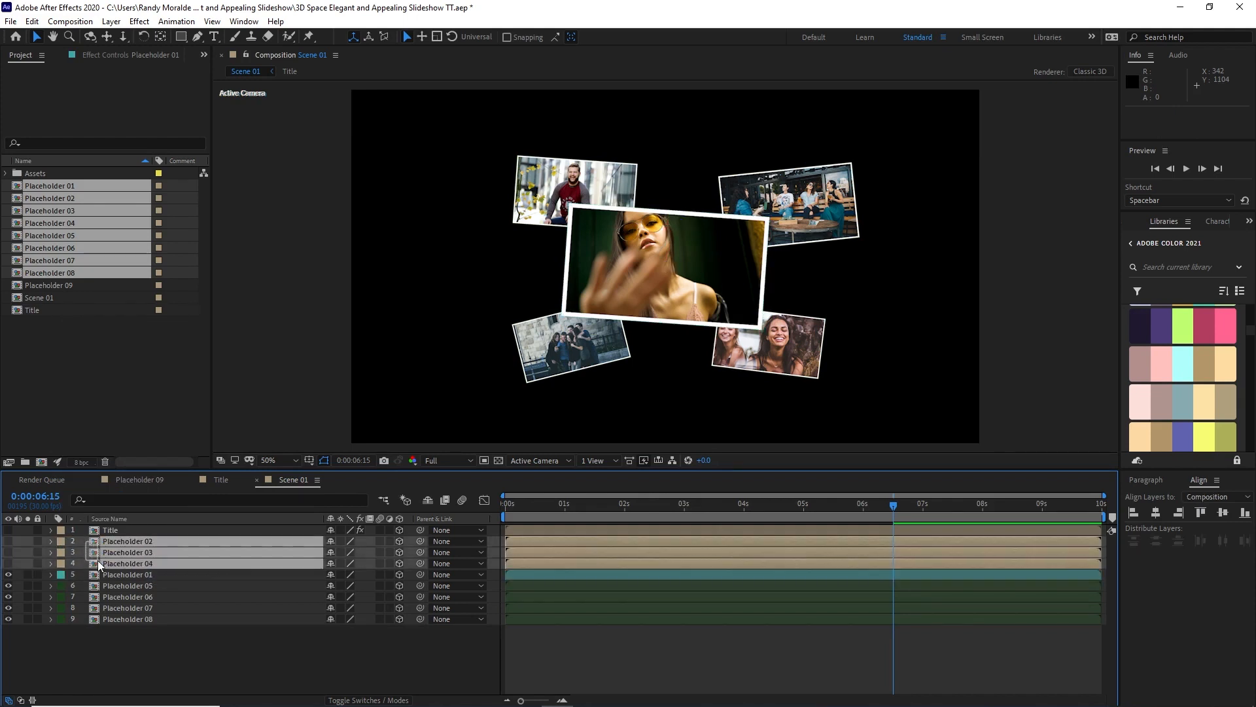
pyautogui.click(62, 544)
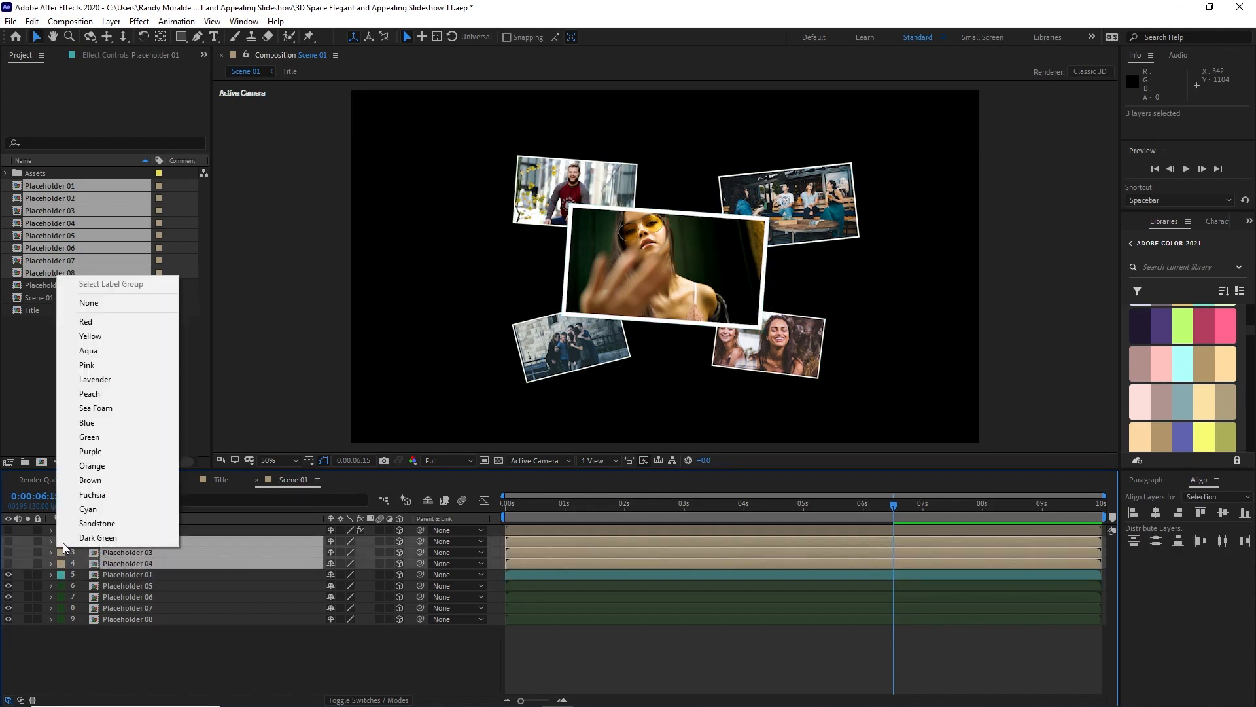
pyautogui.click(108, 464)
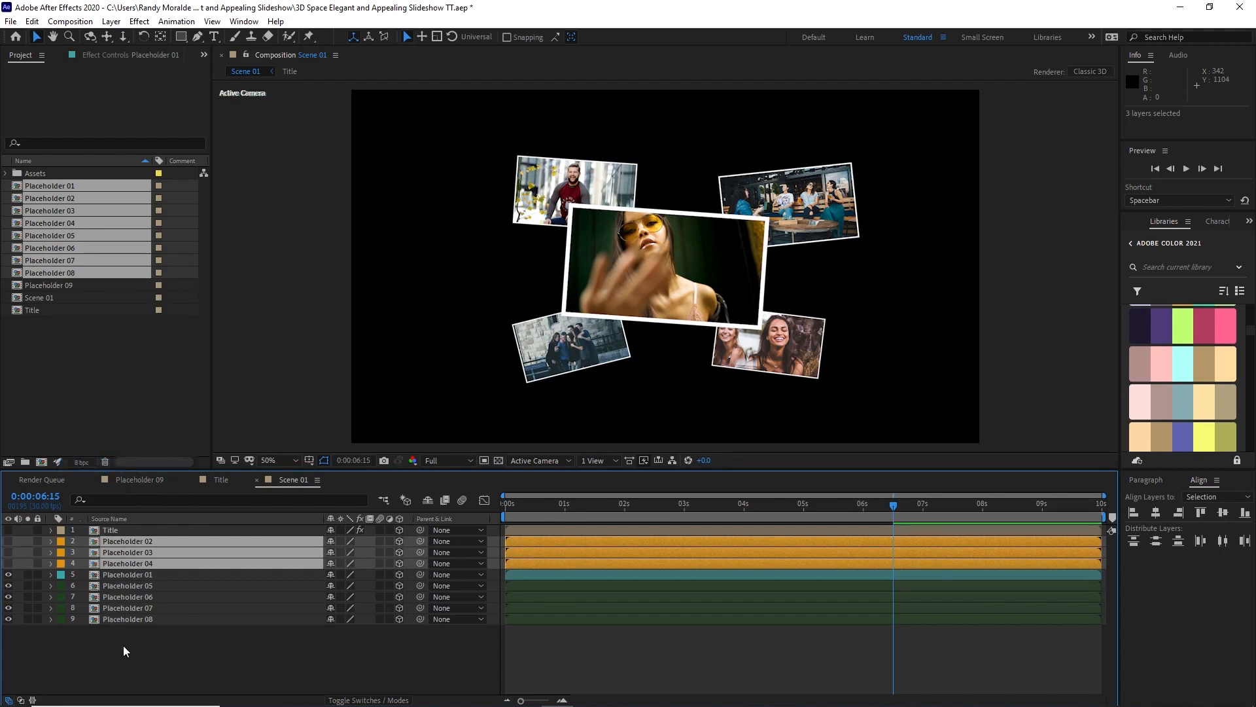
pyautogui.click(22, 646)
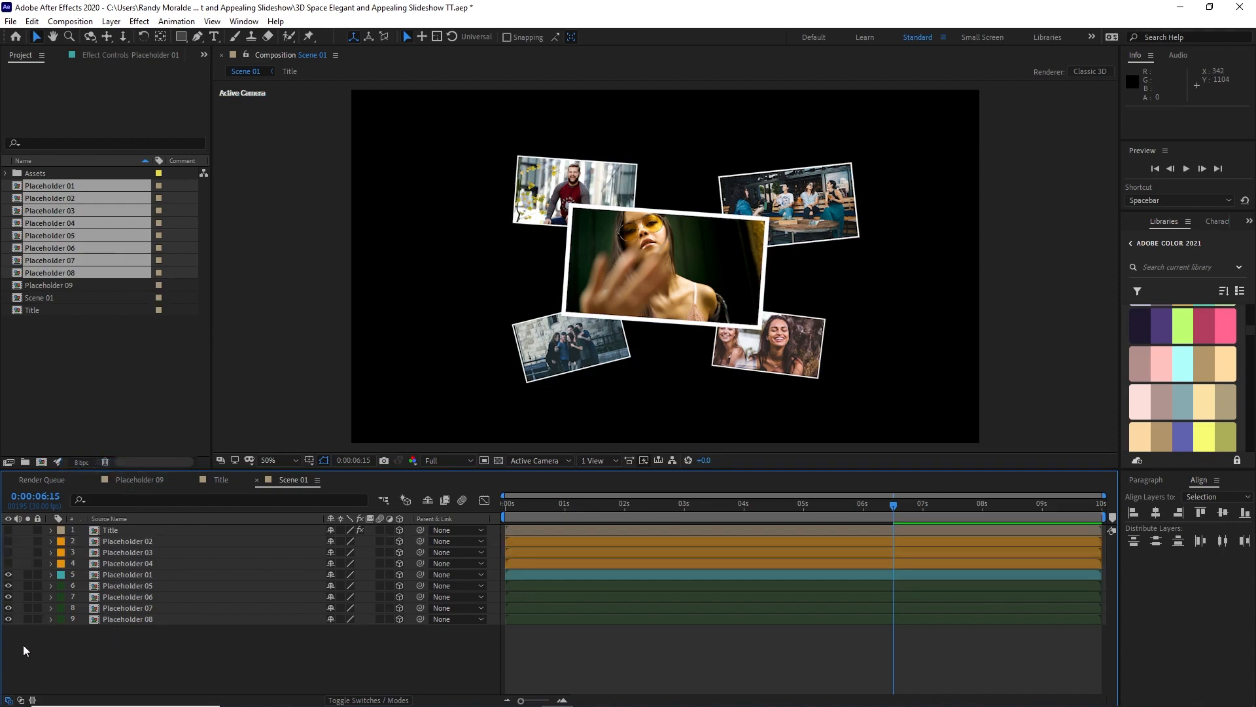
# Step: Show Placeholder 04, move it down to about X 962, Y 1166, and reveal its position, scale and rotation properties
pyautogui.click(8, 564)
pyautogui.click(114, 564)
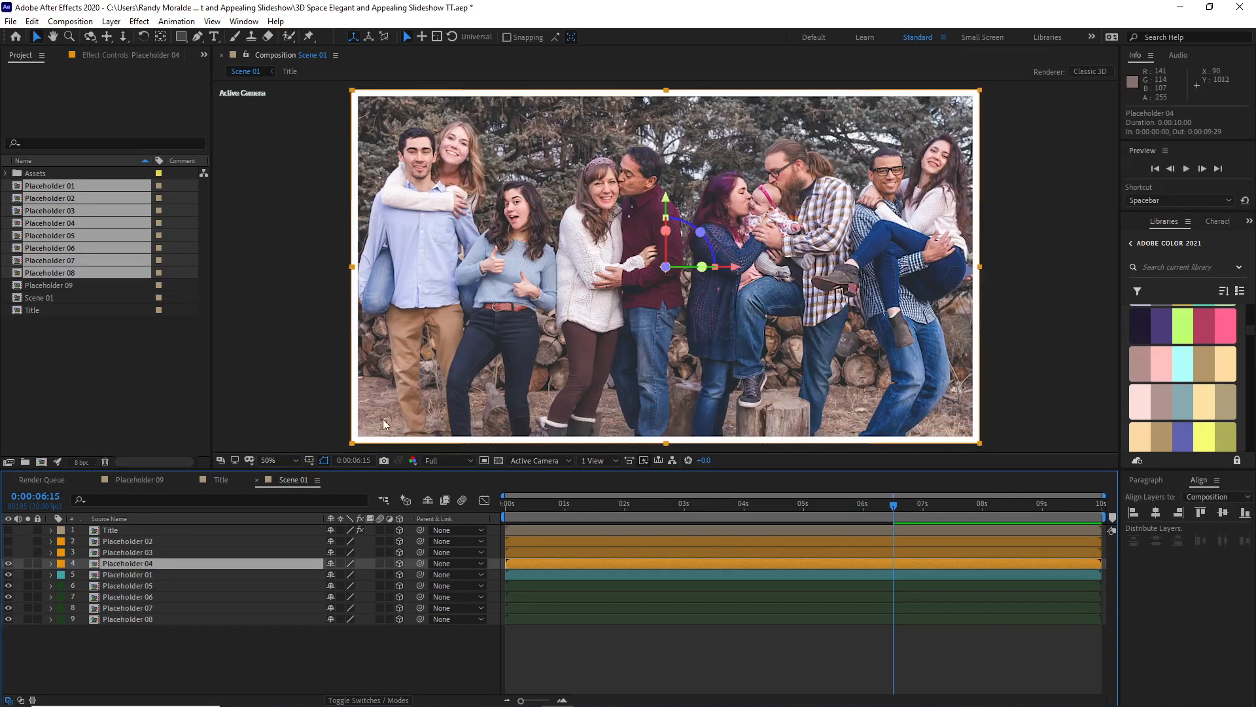
pyautogui.moveTo(500, 237); pyautogui.dragTo(501, 441)
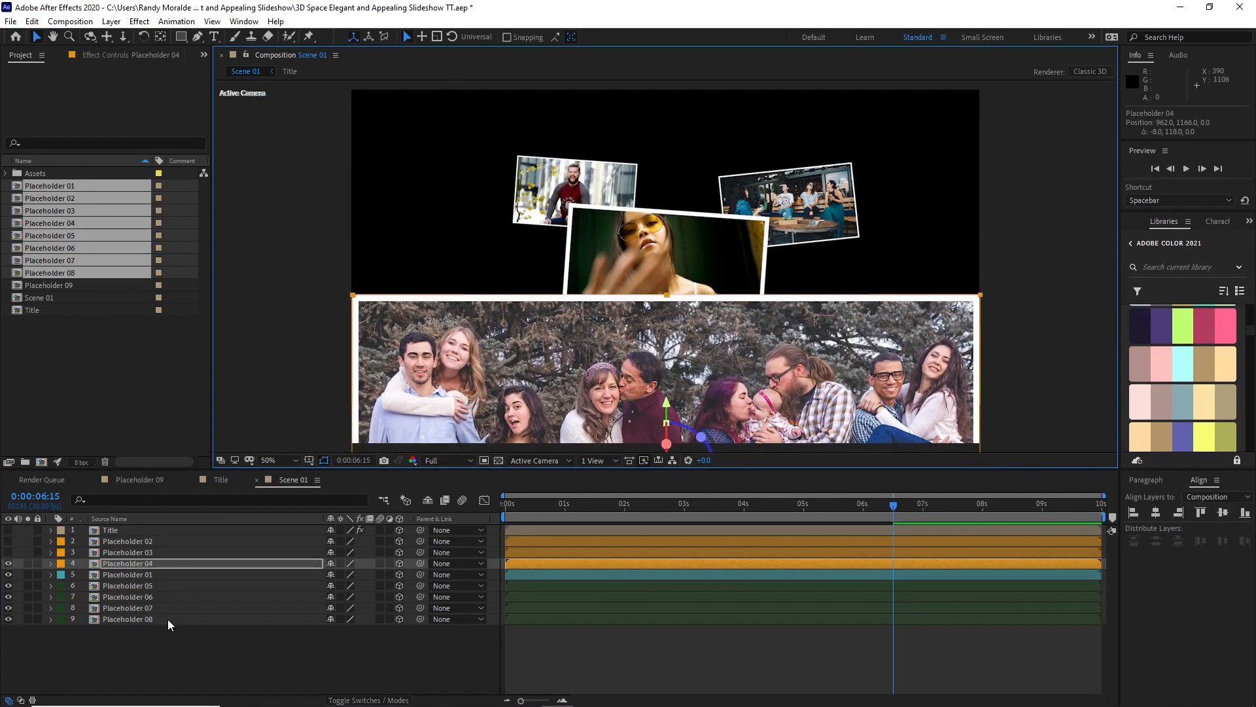
pyautogui.press('p')
pyautogui.hotkey('shift', 's')
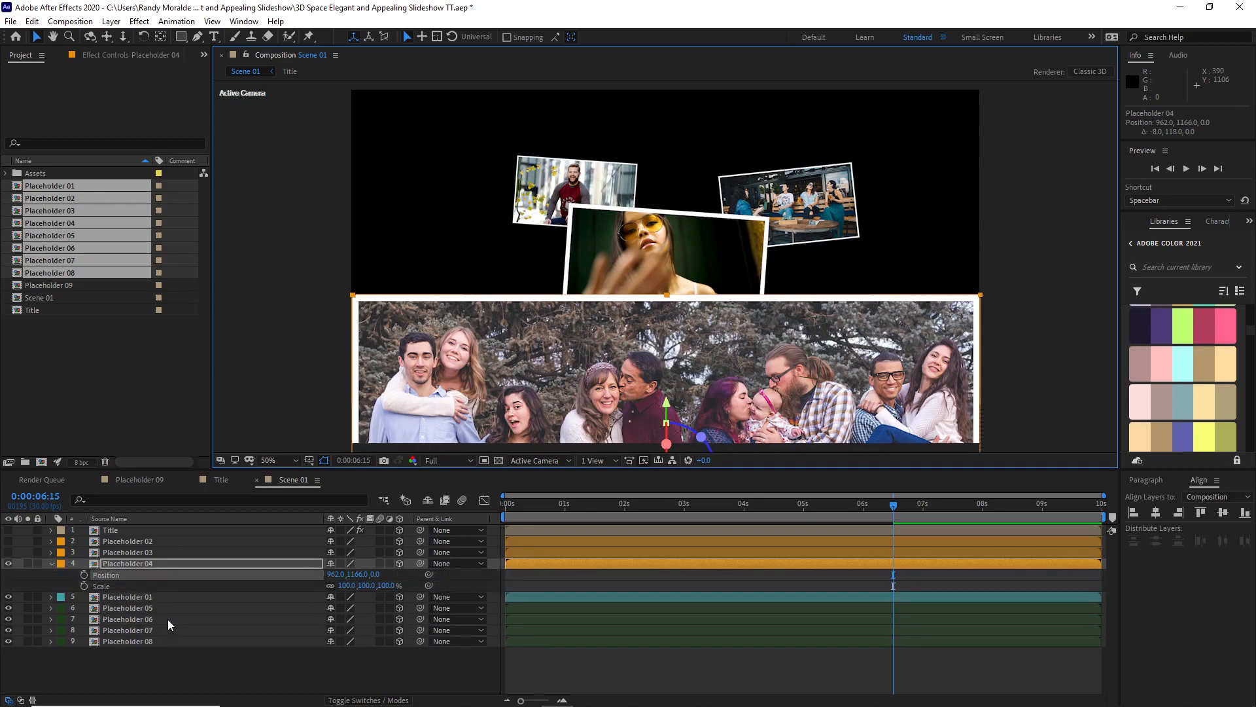
pyautogui.hotkey('shift', 'r')
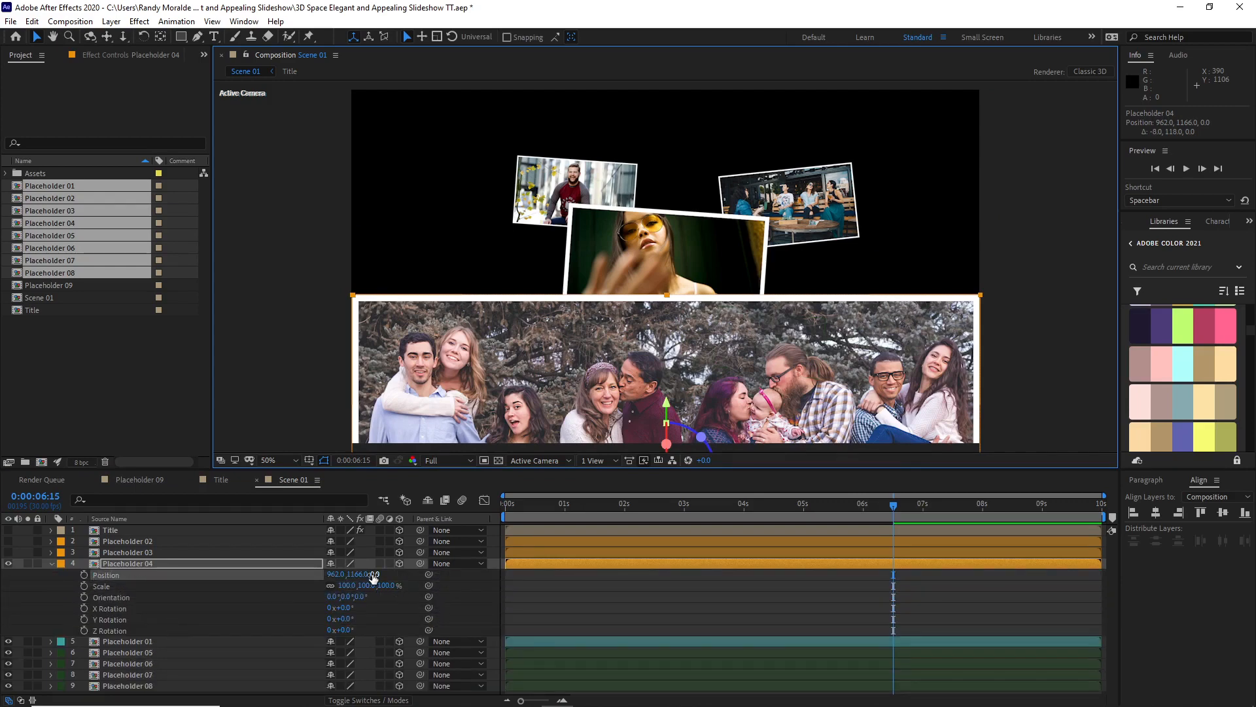
# Step: Set Placeholder 04's Z position to -1000 and its scale to 50%
pyautogui.click(372, 574)
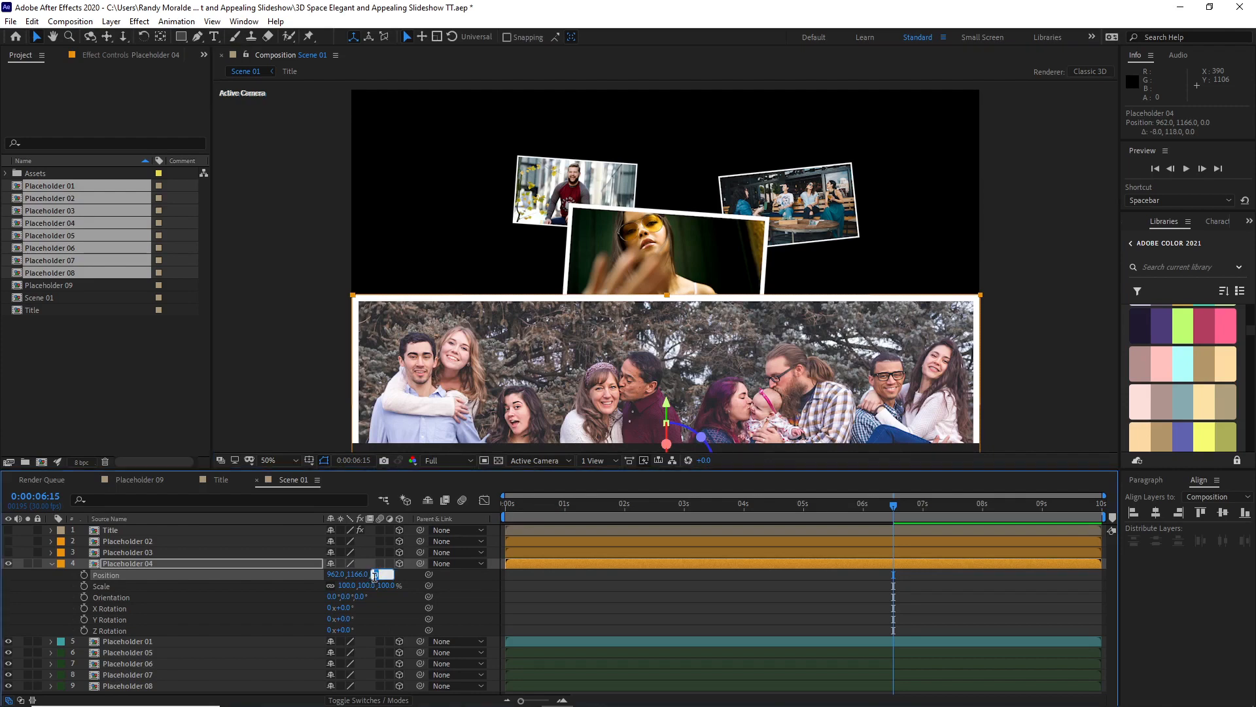
pyautogui.write('-1000')
pyautogui.click(269, 616)
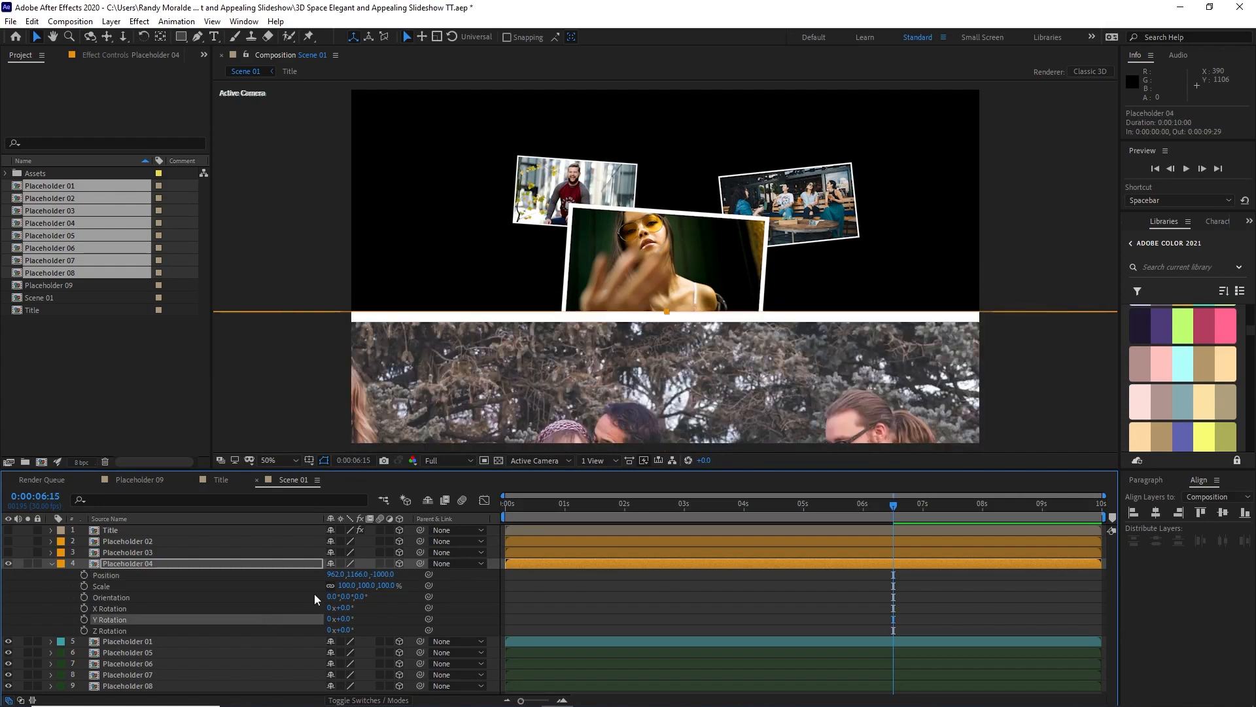
pyautogui.write('50')
pyautogui.click(230, 587)
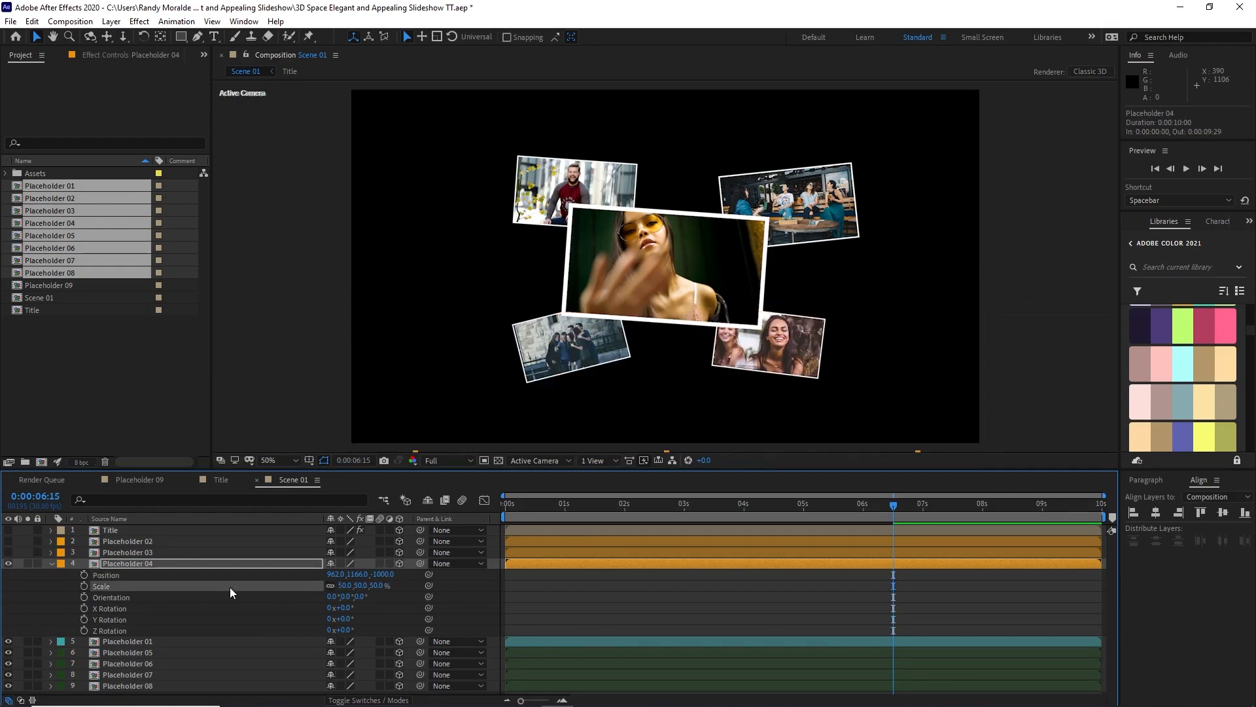
# Step: Move Placeholder 04 to about X 1034, Y 881, and set its Z Rotation to -7°, keeping the layer visible
pyautogui.press(',')
pyautogui.press(',')
pyautogui.moveTo(596, 394); pyautogui.dragTo(617, 330)
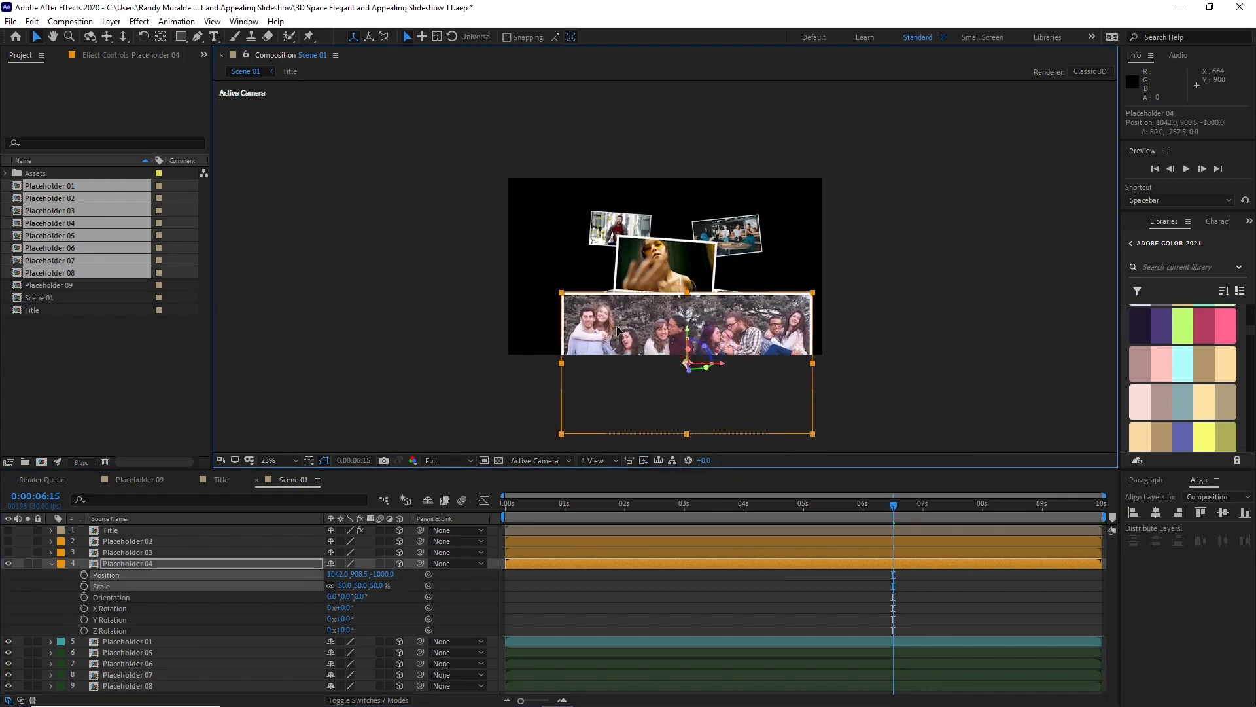
pyautogui.click(340, 629)
pyautogui.moveTo(341, 629); pyautogui.dragTo(338, 630)
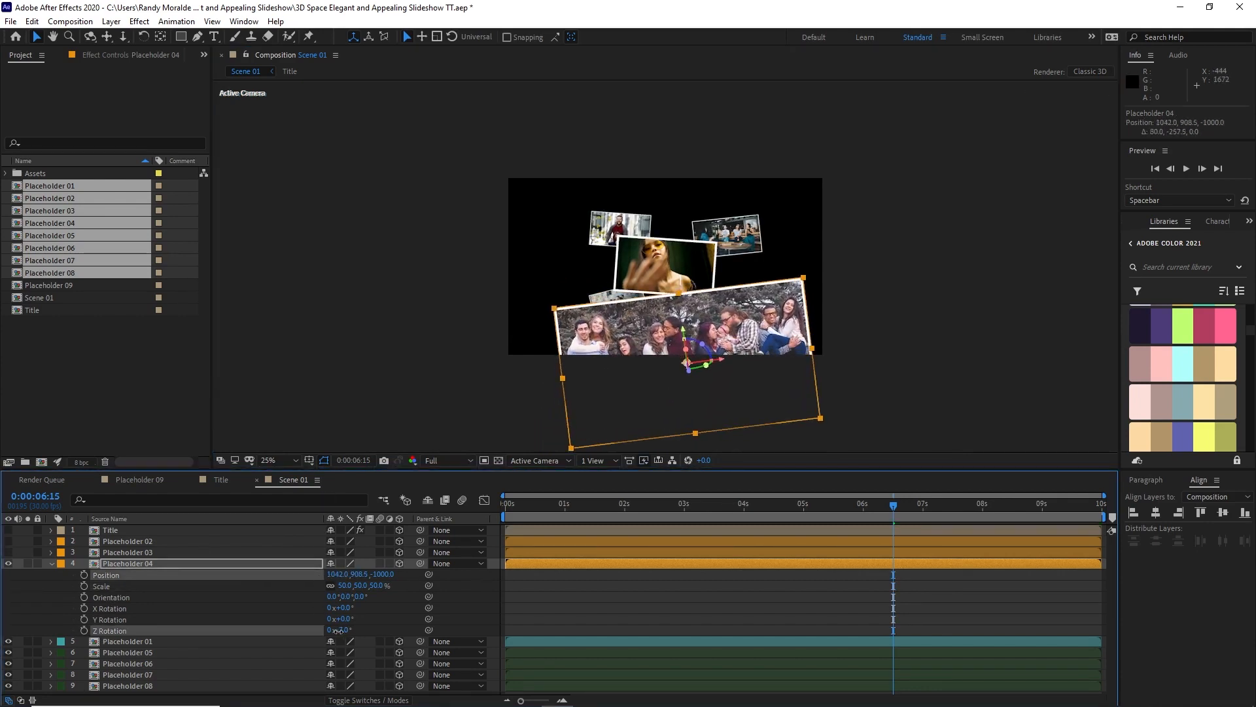
pyautogui.moveTo(673, 375); pyautogui.dragTo(671, 369)
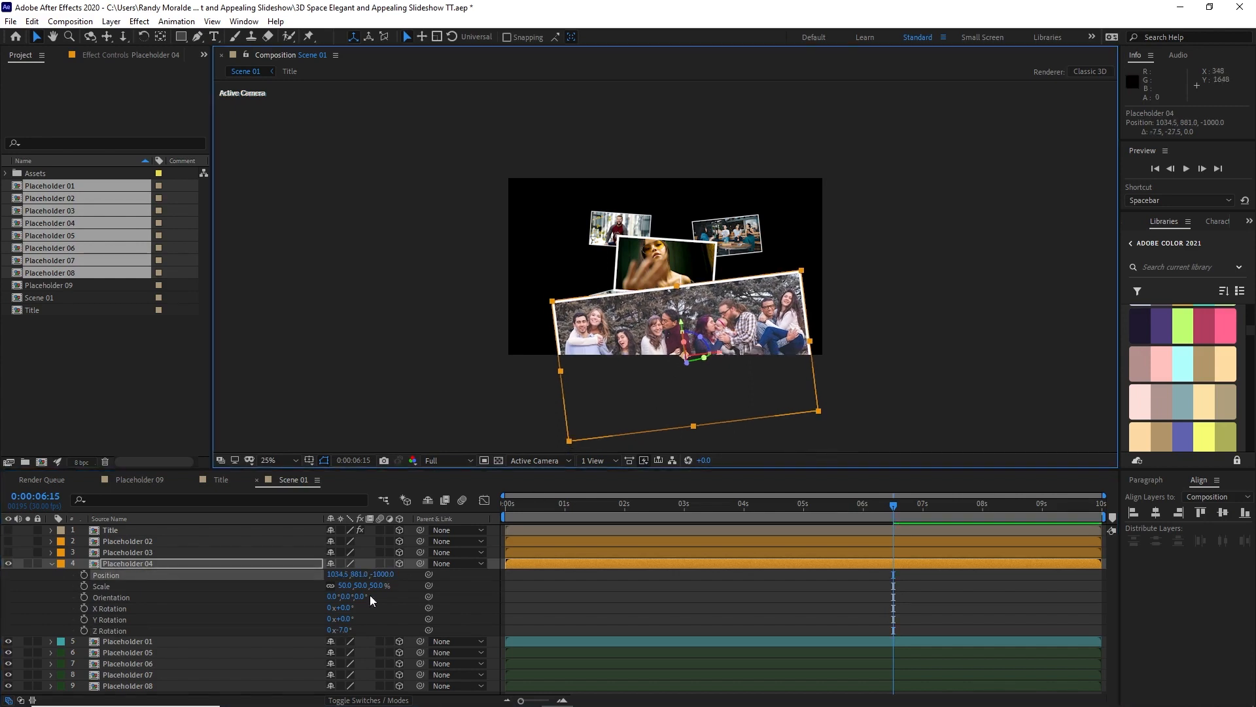
pyautogui.click(8, 562)
pyautogui.click(9, 562)
# Step: Show Placeholder 03, move it right to about X 2424, Y 440, and reveal its position, scale and rotation properties
pyautogui.click(8, 551)
pyautogui.moveTo(652, 234); pyautogui.dragTo(891, 218)
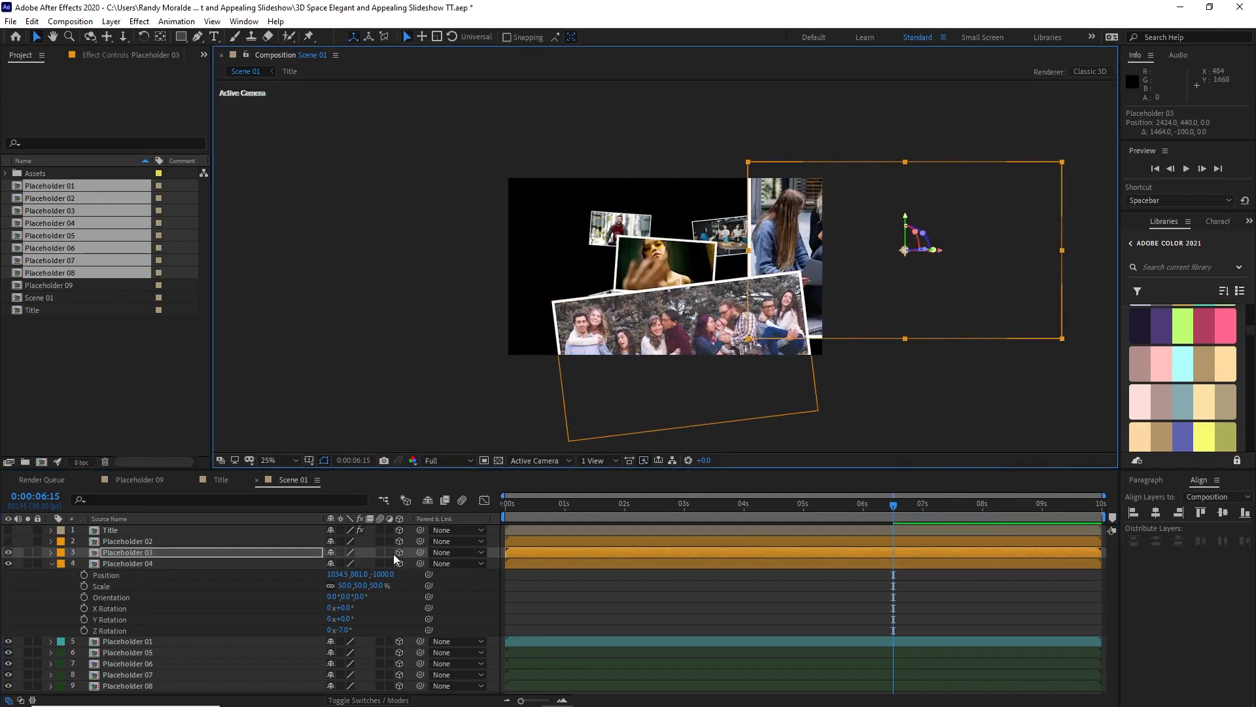
pyautogui.press('p')
pyautogui.hotkey('shift', 's')
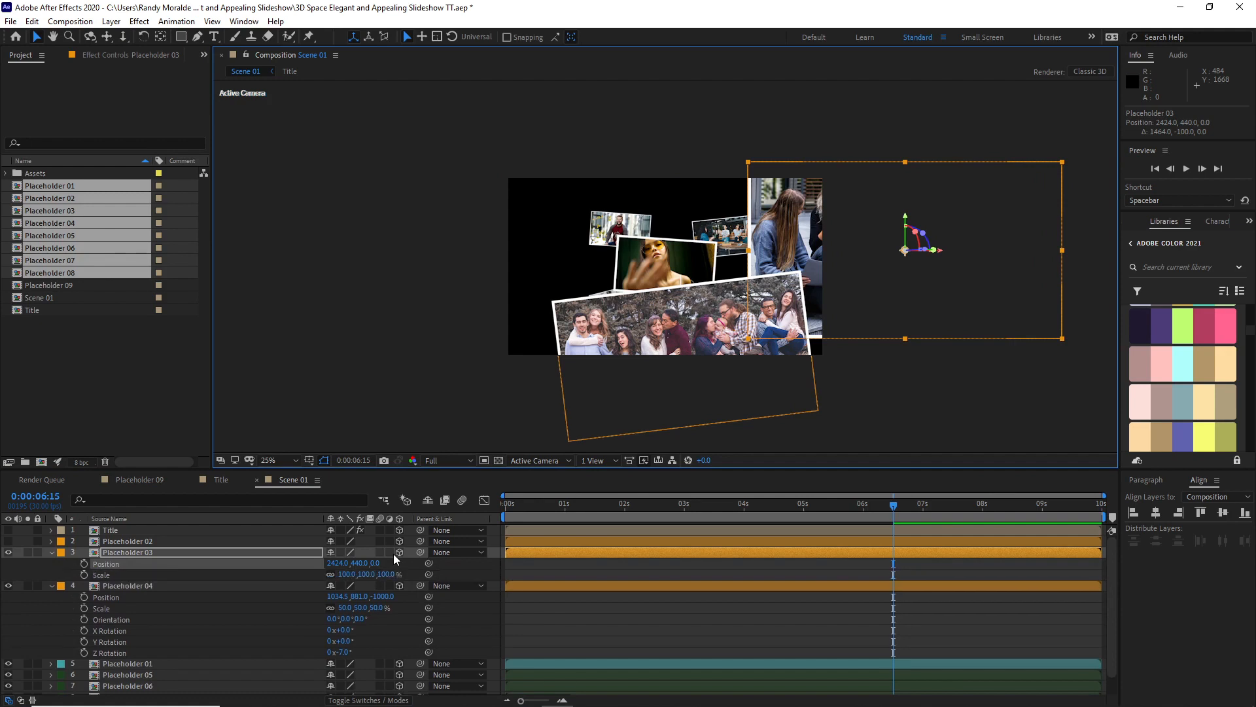
pyautogui.hotkey('shift', 'r')
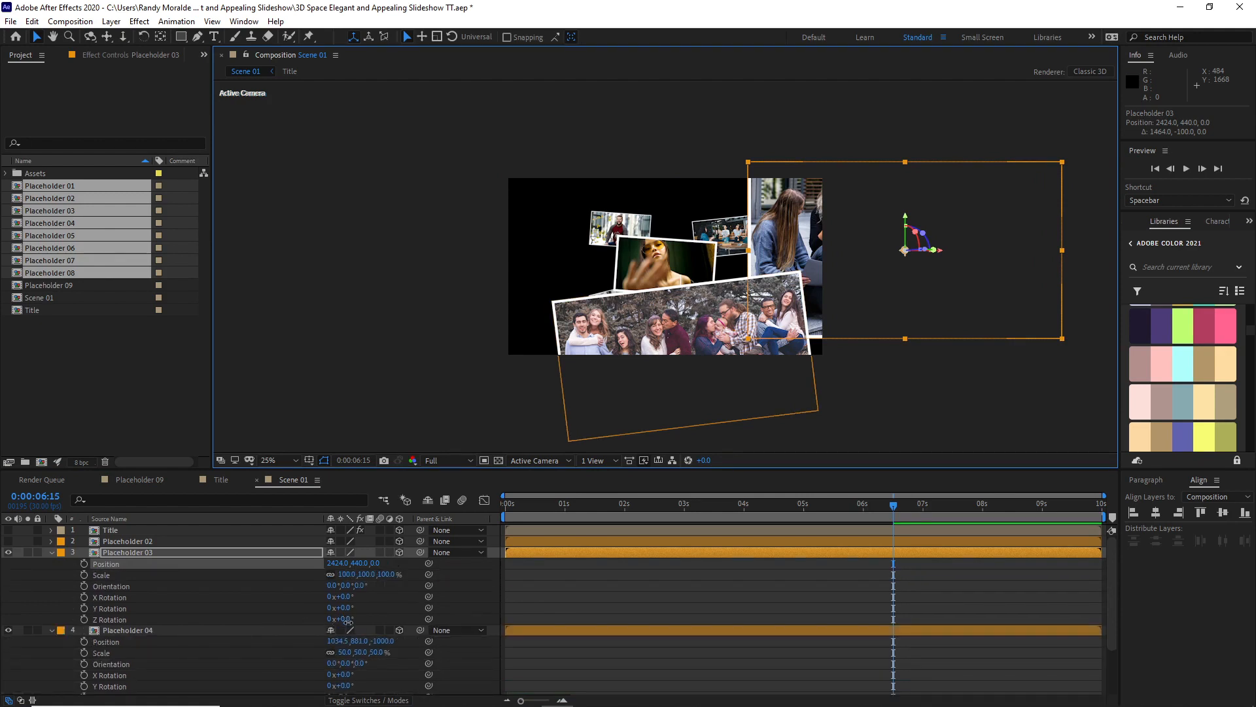
# Step: Set Placeholder 03's Z Rotation to -10°, place it at about X 2276, Y 544, Z -500, and collapse the open layer properties
pyautogui.moveTo(346, 619); pyautogui.dragTo(318, 619)
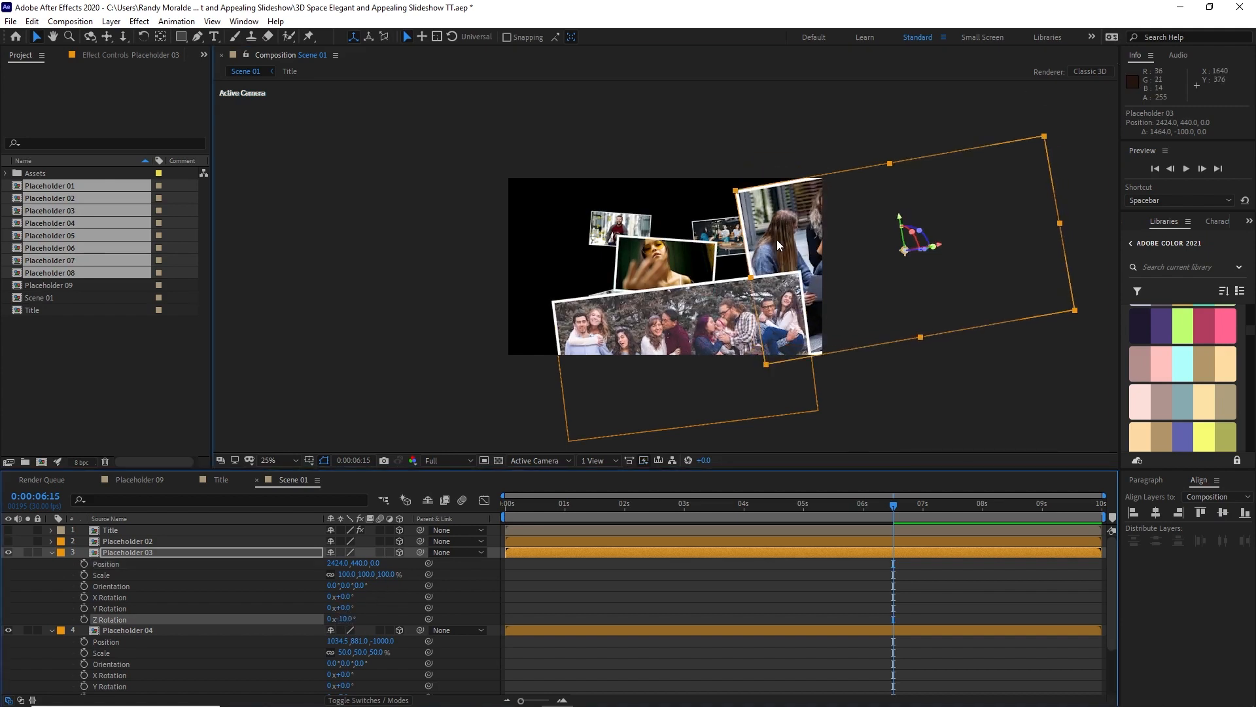
pyautogui.moveTo(777, 244); pyautogui.dragTo(762, 261)
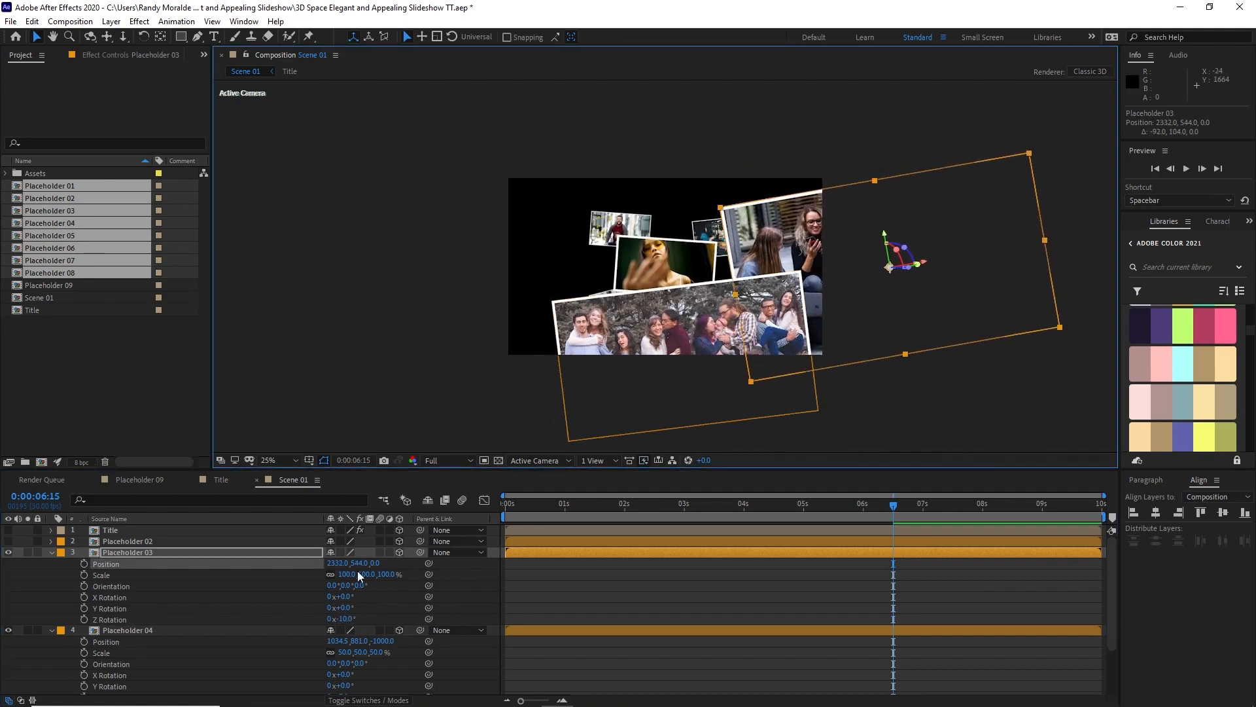
pyautogui.click(377, 564)
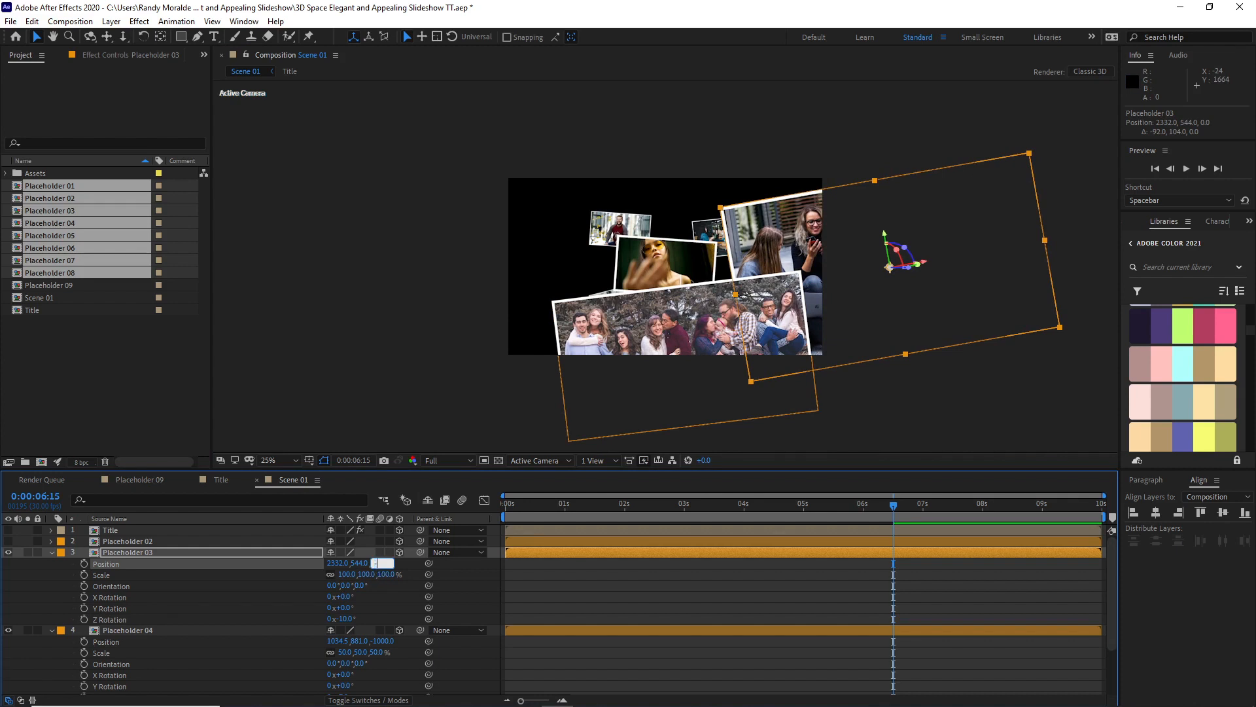
pyautogui.write('-500')
pyautogui.click(237, 588)
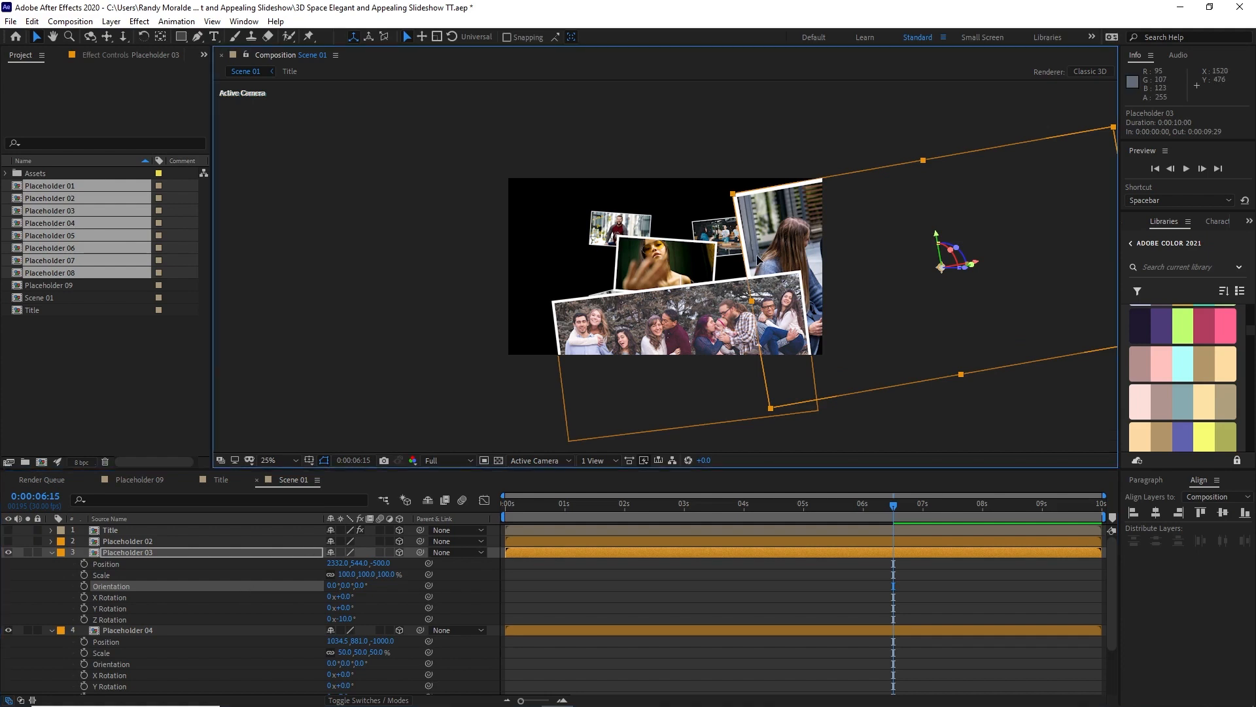
pyautogui.moveTo(757, 256); pyautogui.dragTo(745, 254)
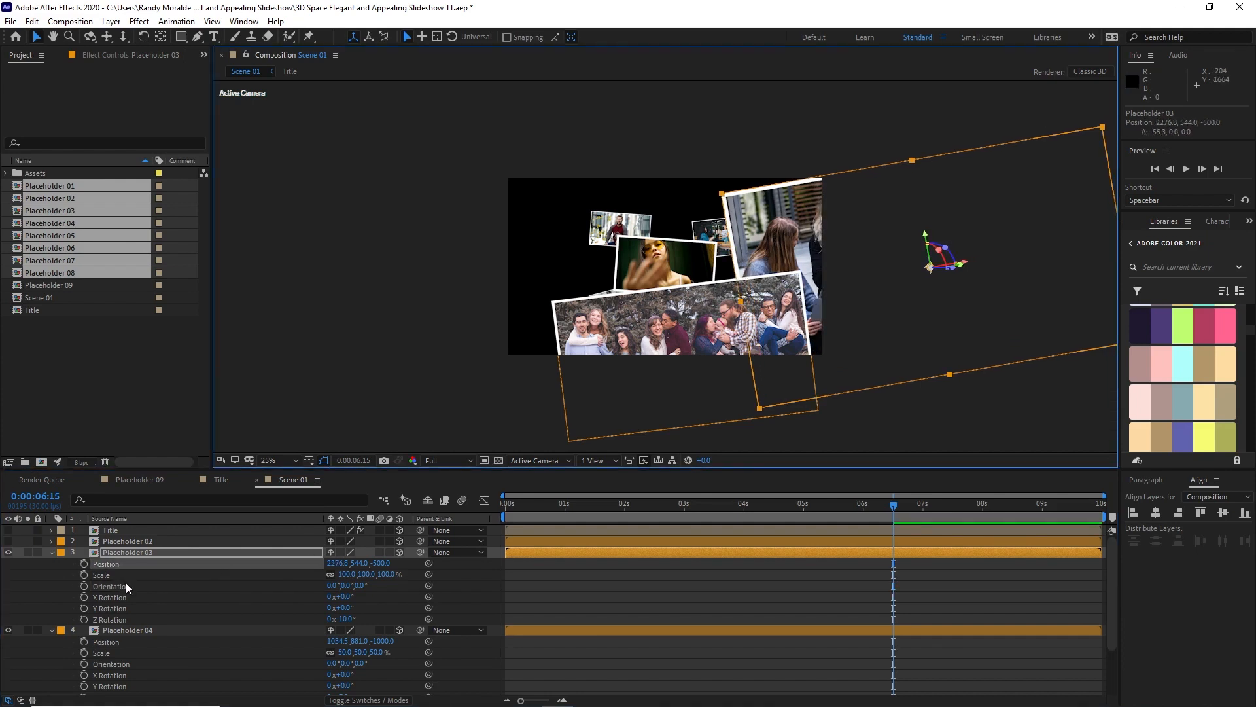
pyautogui.click(54, 553)
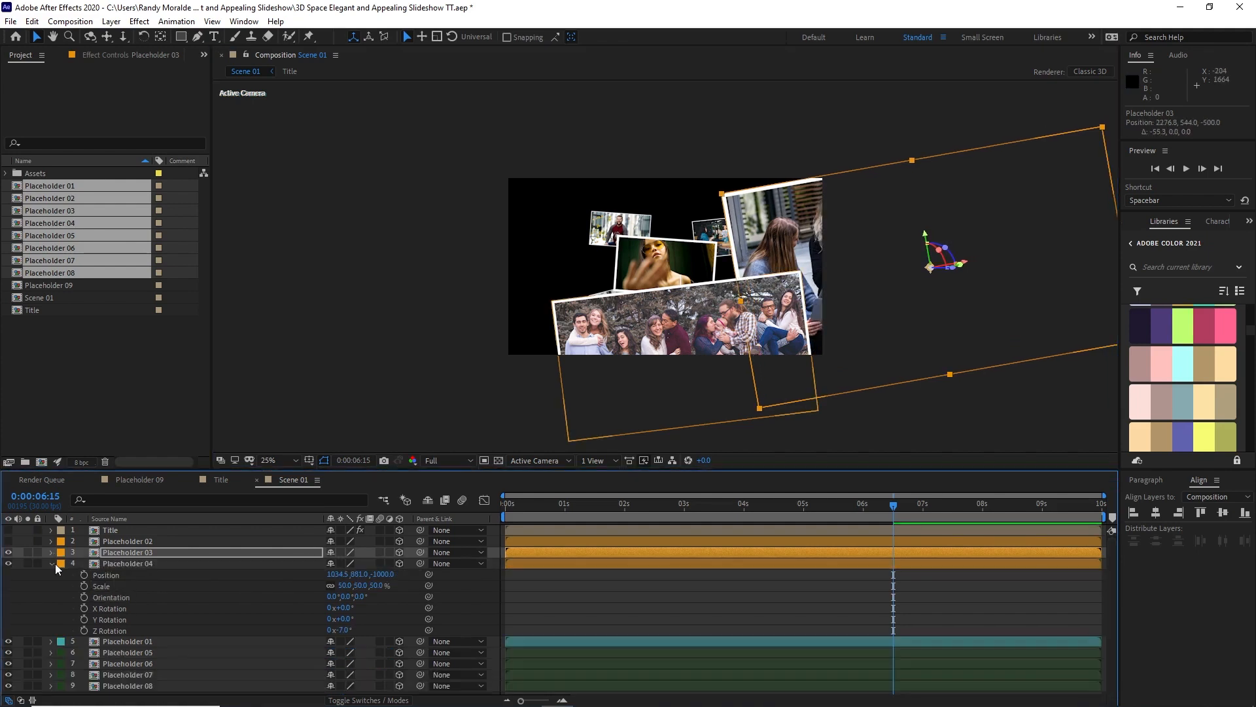
pyautogui.click(53, 563)
# Step: Show Placeholder 02, move it to about X 692, Y -8, and reveal its position, scale and rotation properties
pyautogui.click(7, 541)
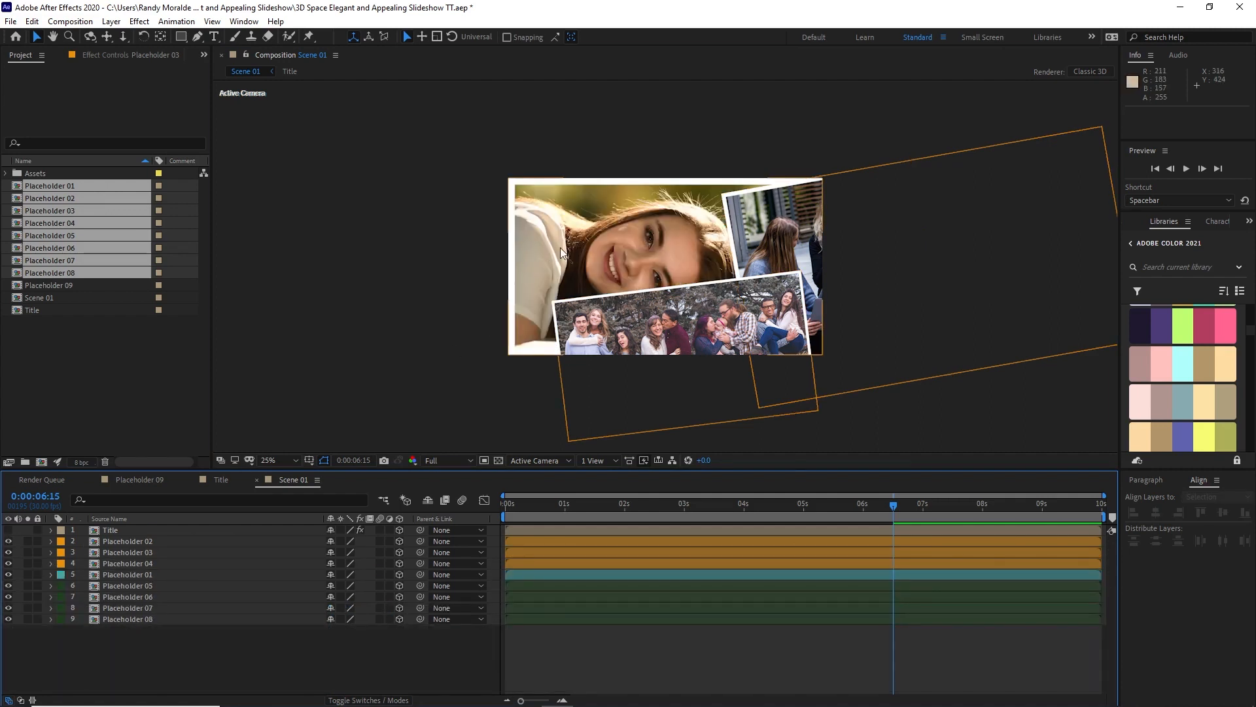
pyautogui.moveTo(560, 247); pyautogui.dragTo(517, 161)
pyautogui.click(233, 541)
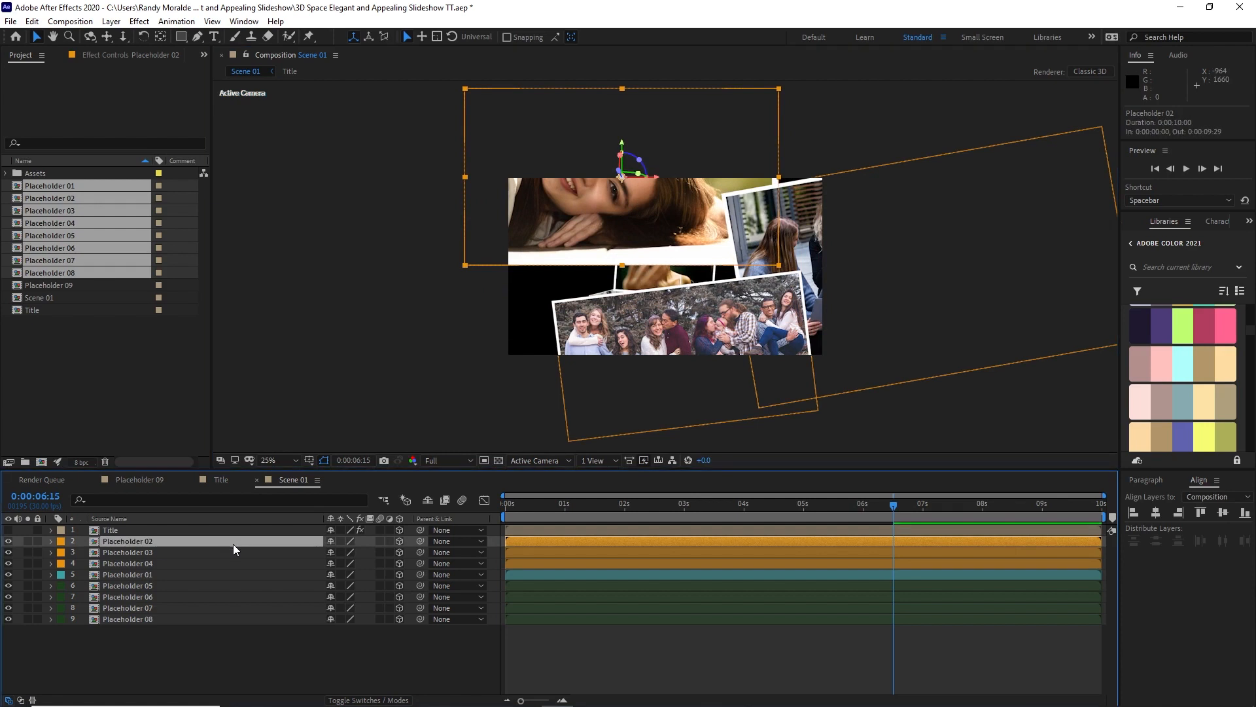
pyautogui.press('p')
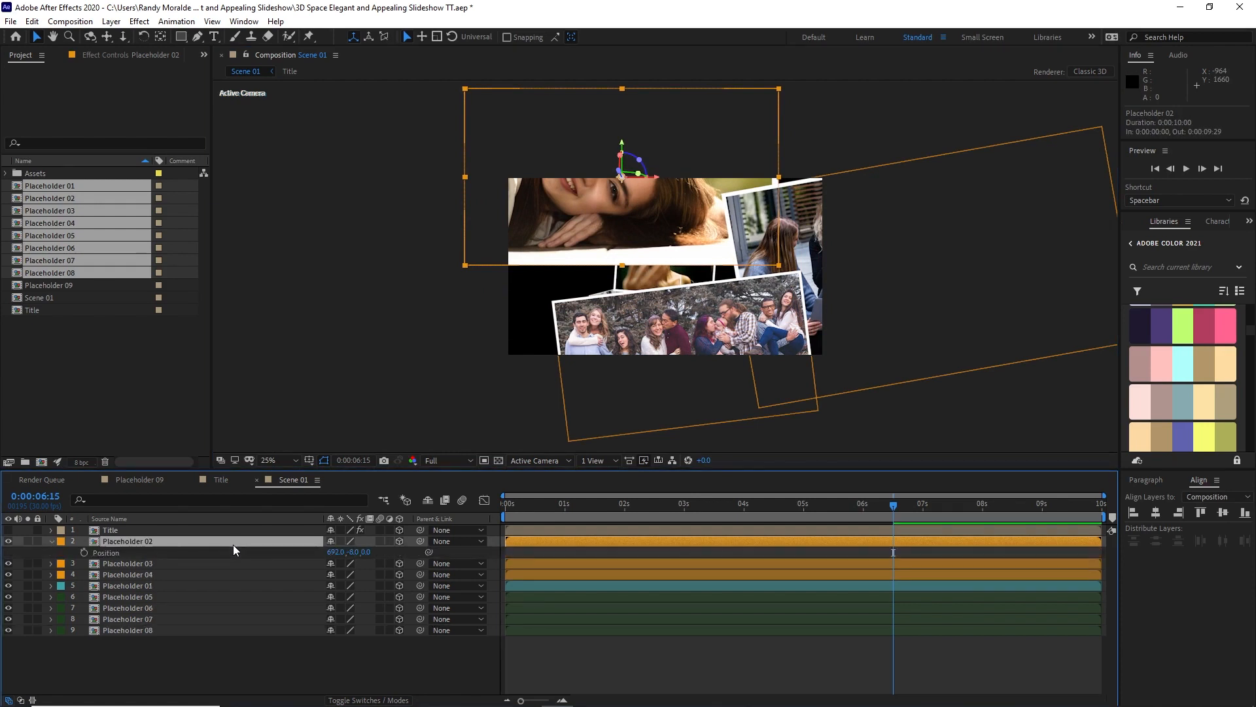
pyautogui.hotkey('shift', 's')
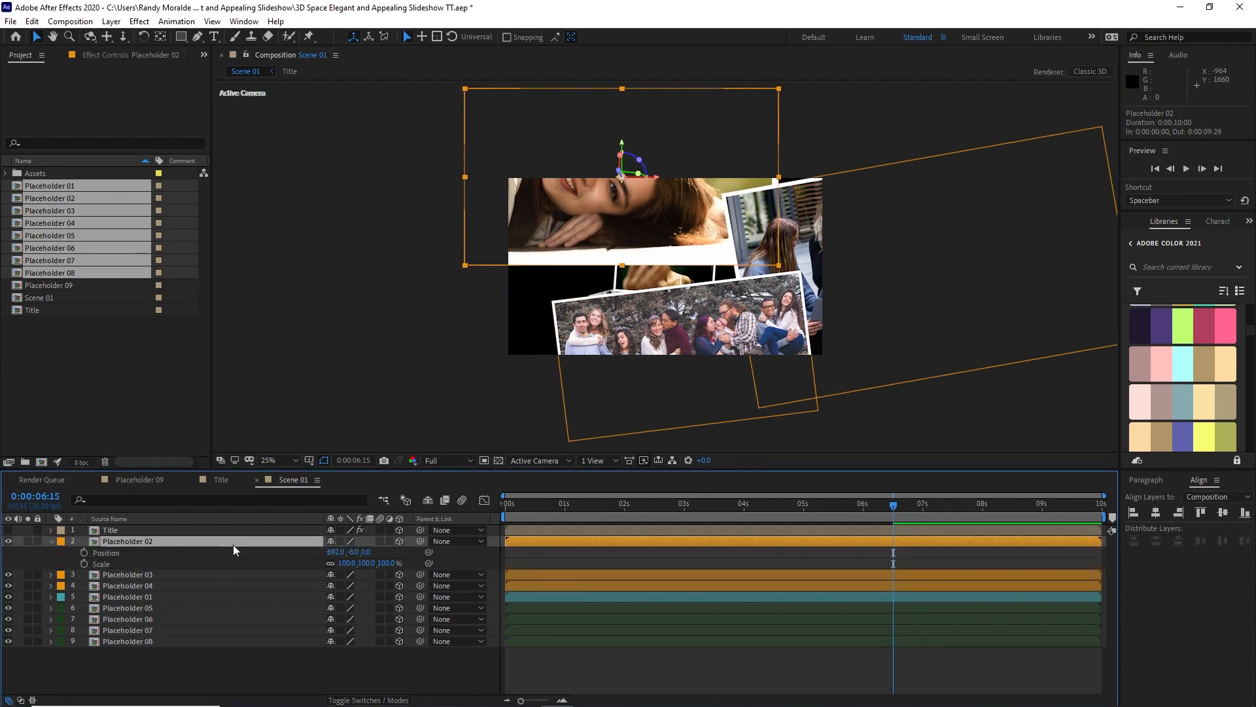
pyautogui.hotkey('shift', 'r')
# Step: Set Placeholder 02's Z position to -1500 and its scale to 80%, placing it at about X 688, Y 93
pyautogui.click(364, 553)
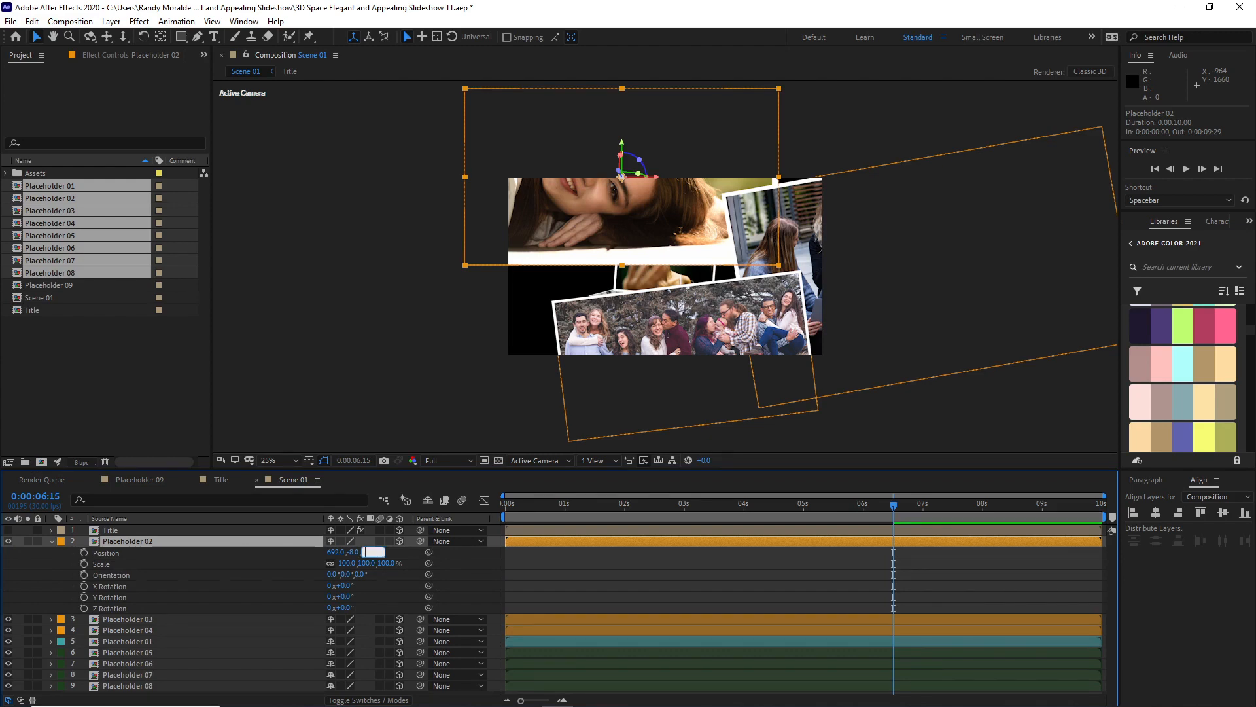
pyautogui.write('-500')
pyautogui.press('Return')
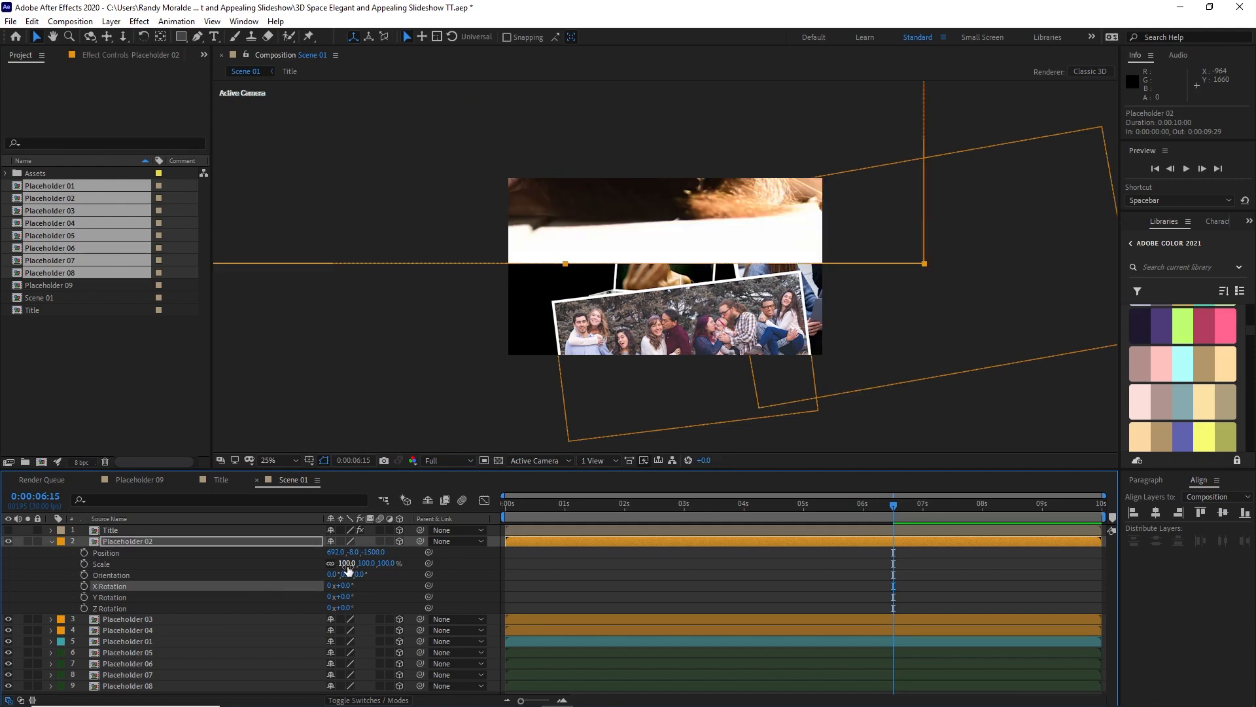
pyautogui.click(346, 563)
pyautogui.write('80')
pyautogui.press('Return')
pyautogui.moveTo(533, 195); pyautogui.dragTo(533, 244)
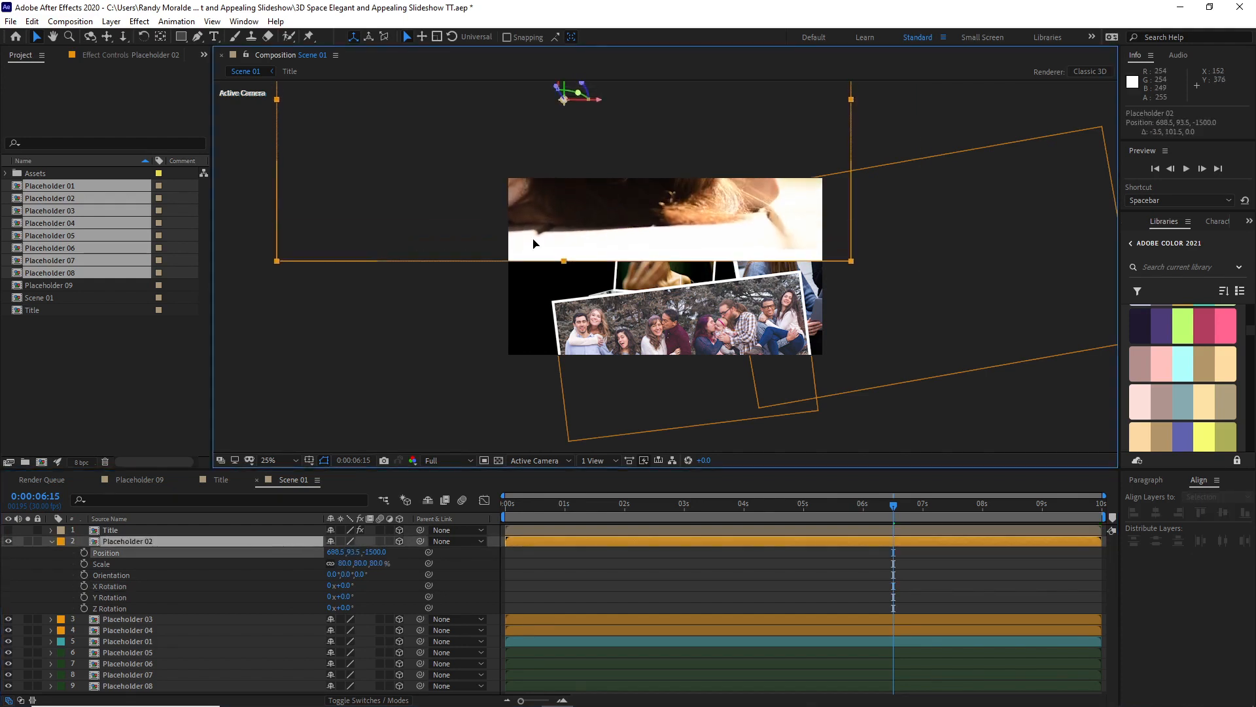
# Step: Scale Placeholder 02 to 60%, place it at about X 601, Y 191, and shift Placeholder 04 slightly left
pyautogui.click(342, 563)
pyautogui.write('60')
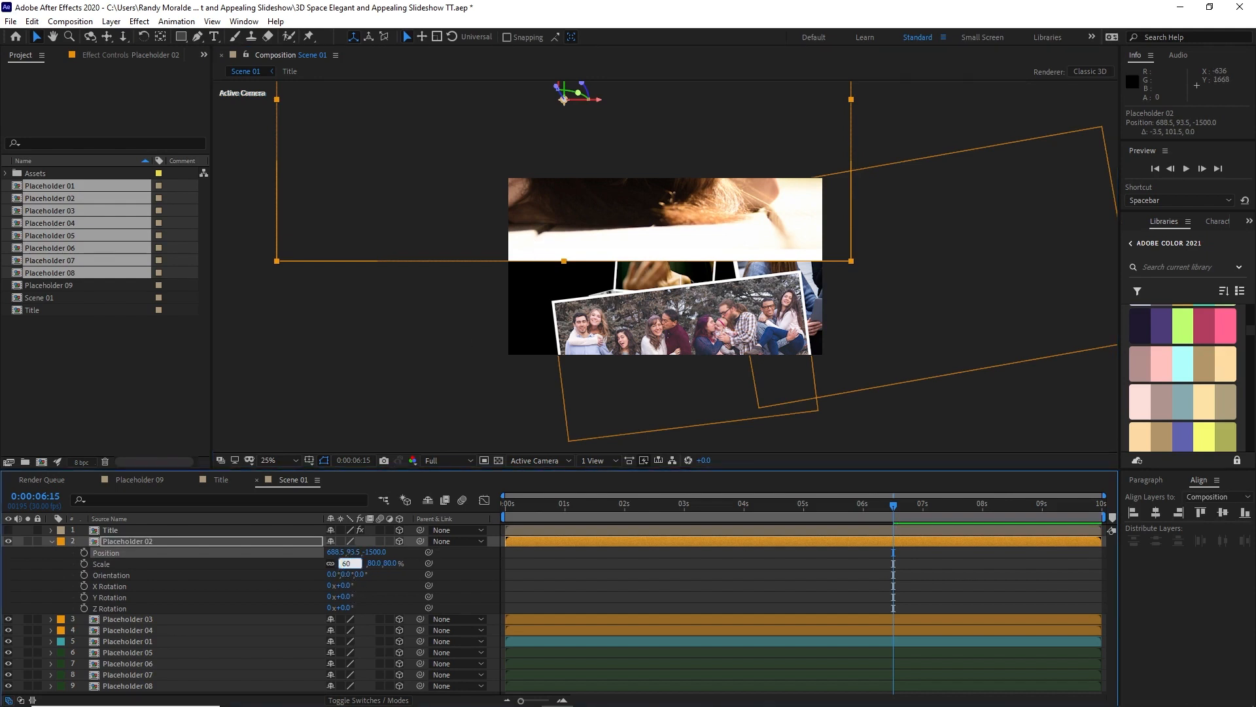
pyautogui.press('Return')
pyautogui.moveTo(424, 229); pyautogui.dragTo(390, 232)
pyautogui.moveTo(609, 325)
pyautogui.mouseDown()
pyautogui.moveTo(584, 312)
pyautogui.moveTo(554, 322)
pyautogui.moveTo(589, 323)
pyautogui.mouseUp()
pyautogui.moveTo(576, 237); pyautogui.dragTo(576, 245)
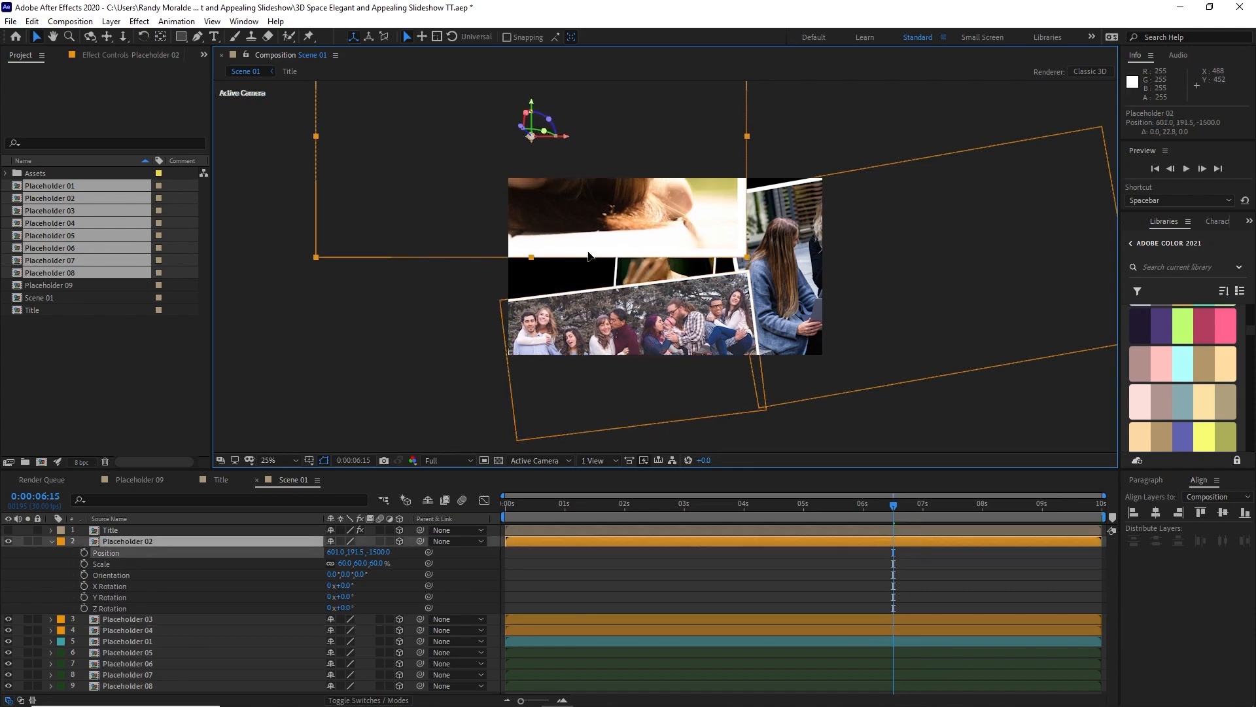
# Step: Make the Title layer visible, go to 1 second, and collapse Placeholder 02's properties
pyautogui.click(8, 530)
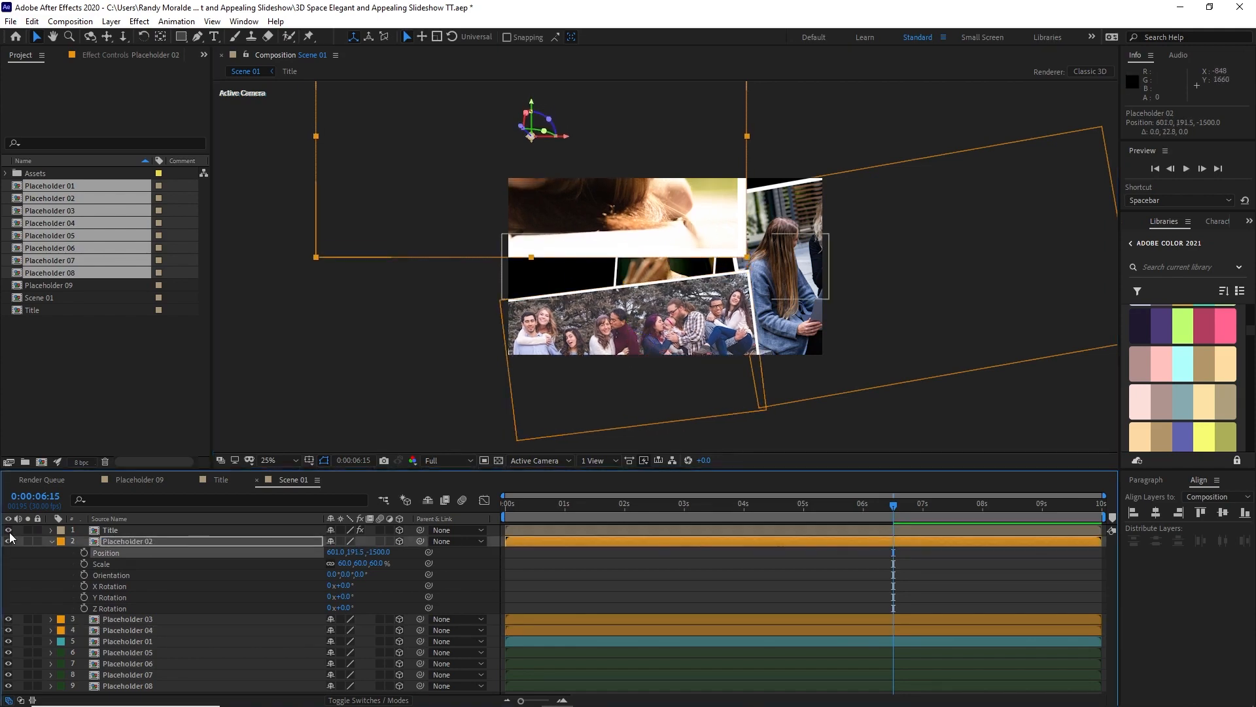
pyautogui.click(564, 507)
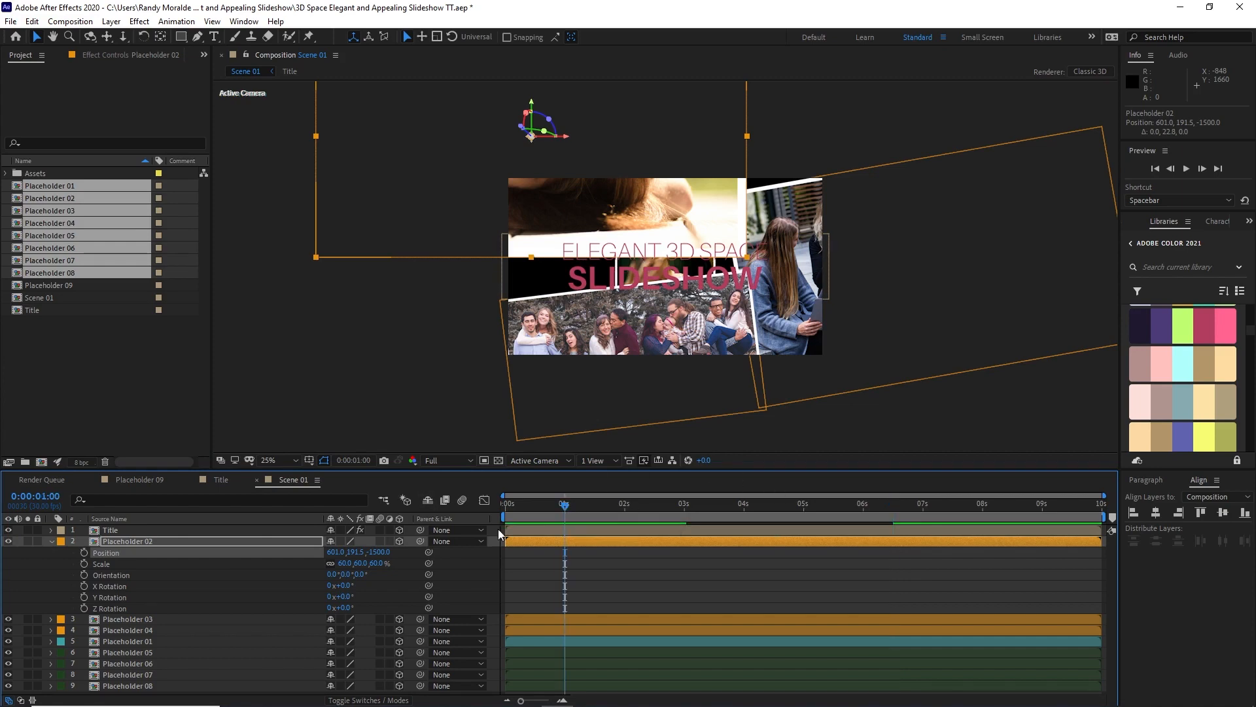
pyautogui.click(51, 541)
# Step: Add a null object to Scene 01, place it at the top of the layer stack and make it 3D
pyautogui.click(111, 26)
pyautogui.moveTo(126, 46)
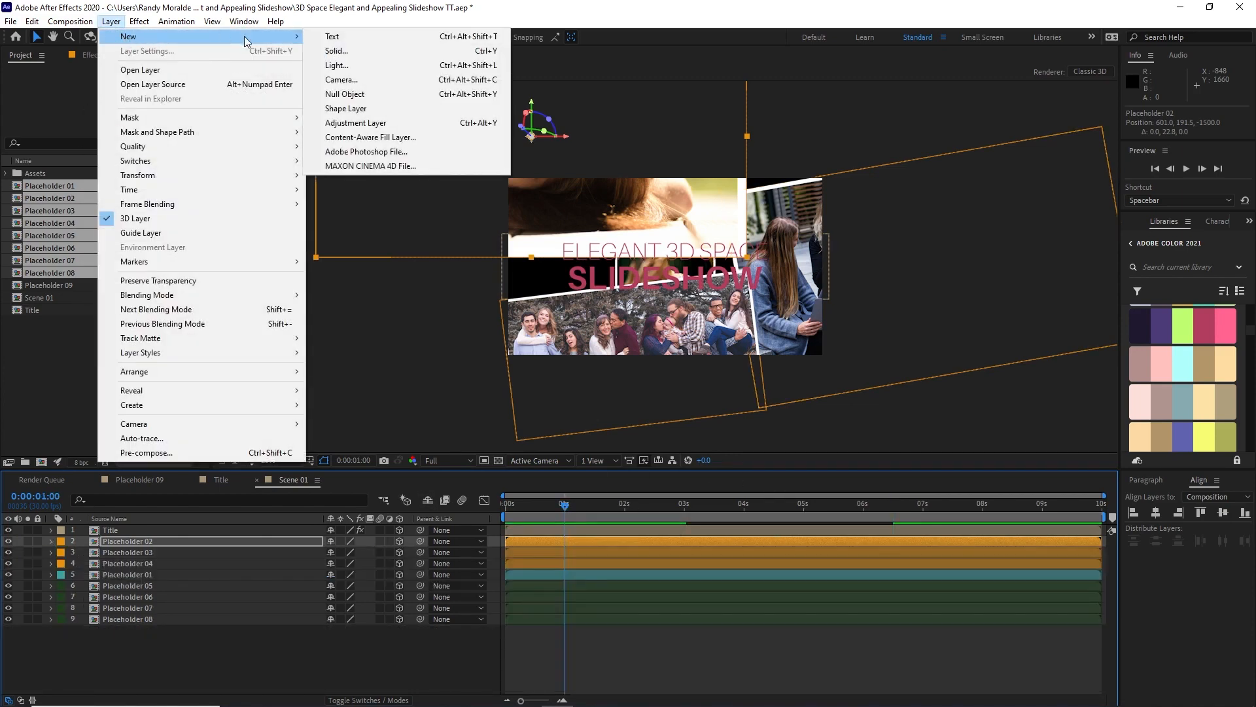
pyautogui.click(343, 95)
pyautogui.moveTo(265, 541); pyautogui.dragTo(265, 527)
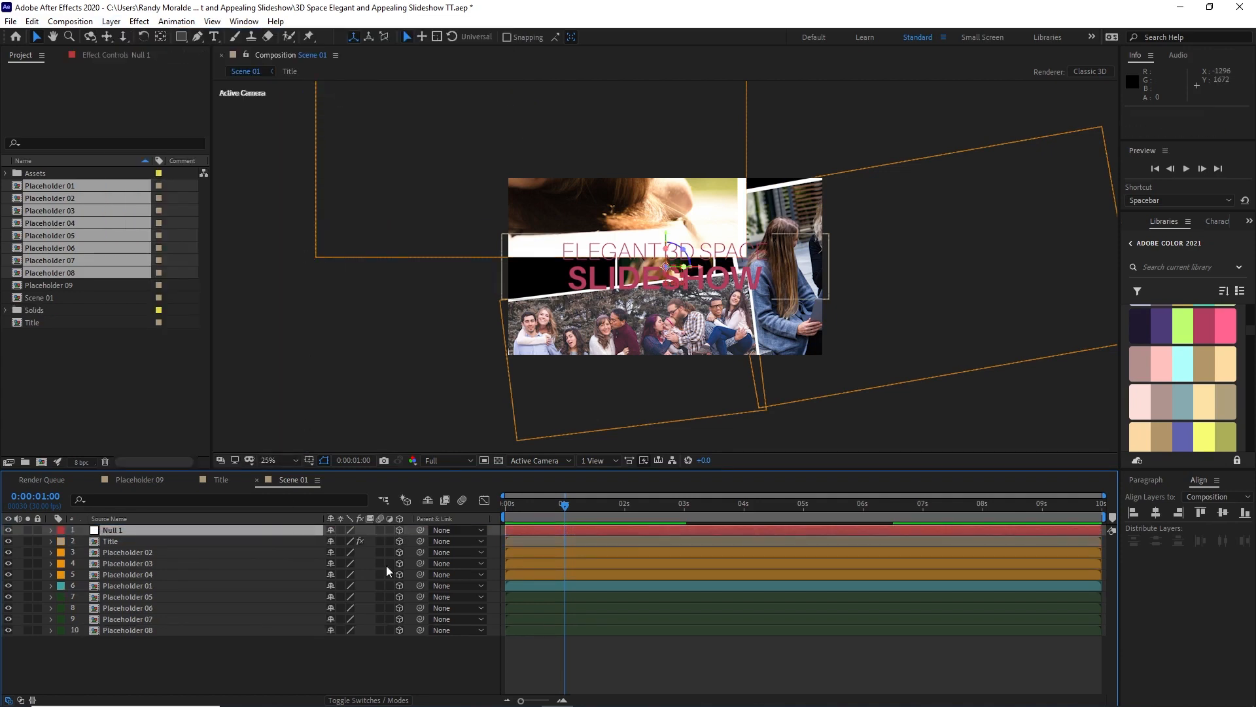
# Step: At the start of the timeline, parent the Title and all placeholder layers to Null 1
pyautogui.press('Home')
pyautogui.moveTo(214, 665); pyautogui.dragTo(227, 543)
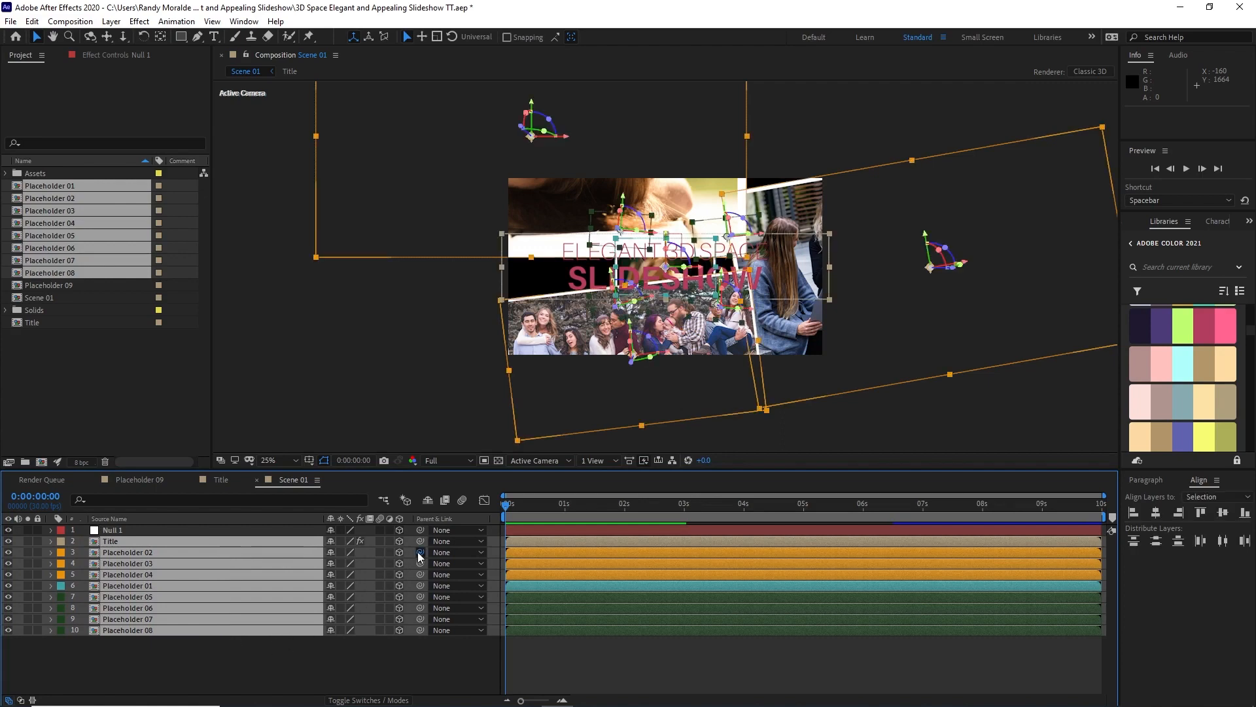
pyautogui.moveTo(417, 552); pyautogui.dragTo(280, 531)
# Step: Reveal Null 1's position and rotation properties and add a Position keyframe at 1 second
pyautogui.click(280, 531)
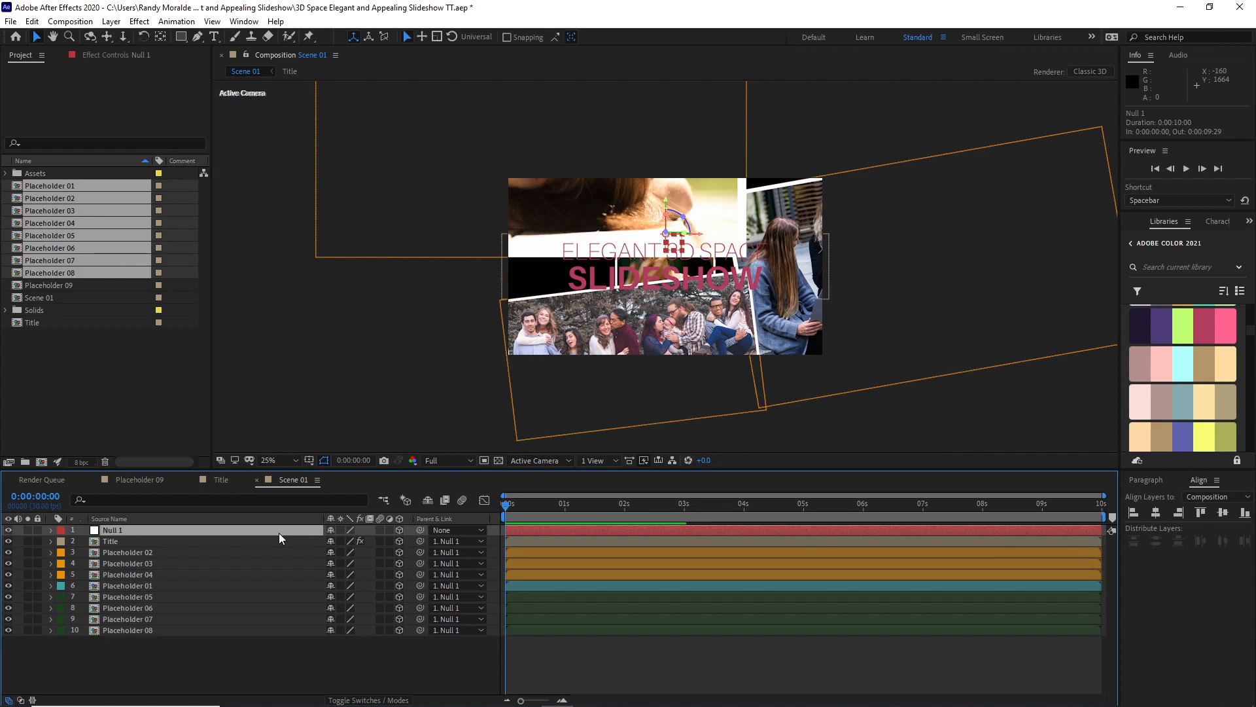
pyautogui.press('p')
pyautogui.hotkey('shift', 'r')
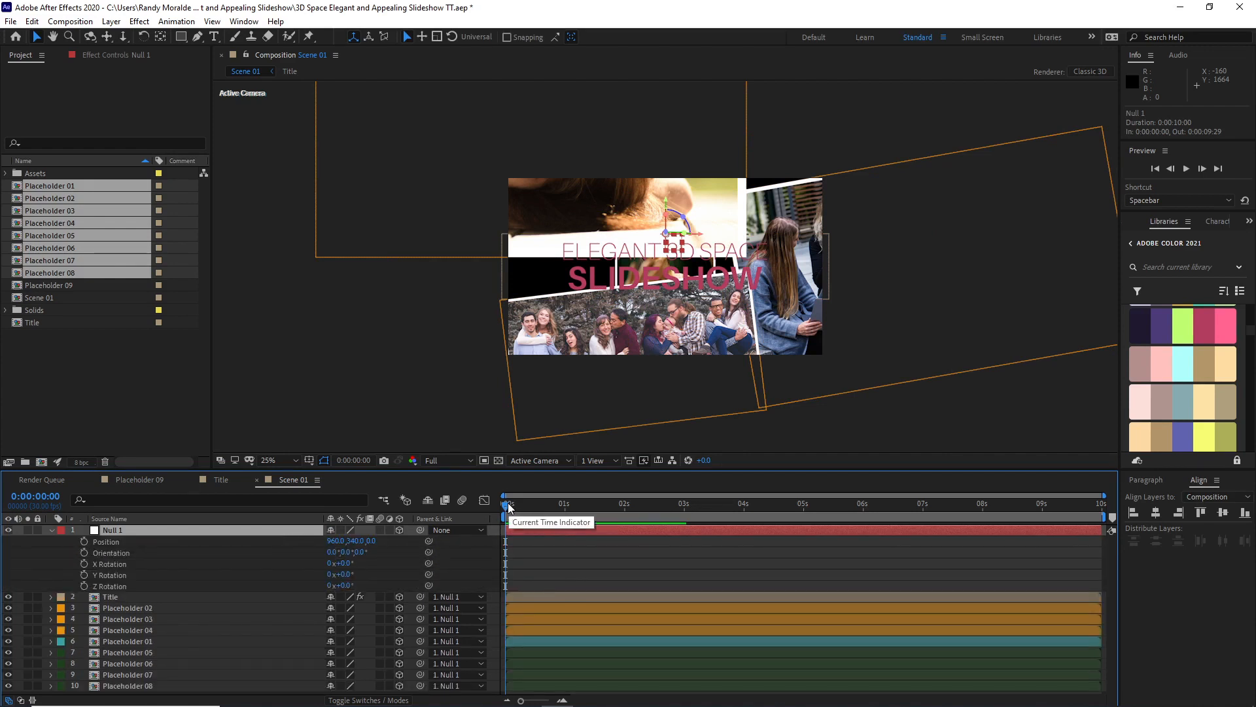
pyautogui.moveTo(511, 507); pyautogui.dragTo(567, 516)
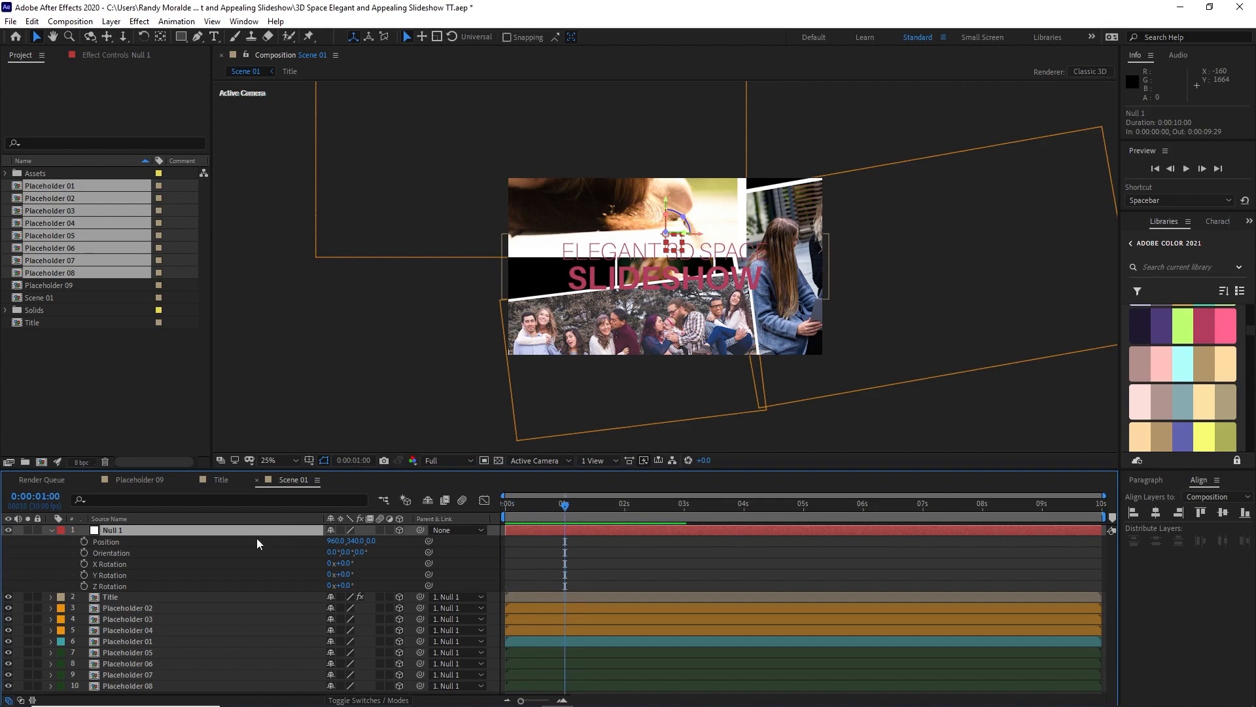
pyautogui.click(83, 541)
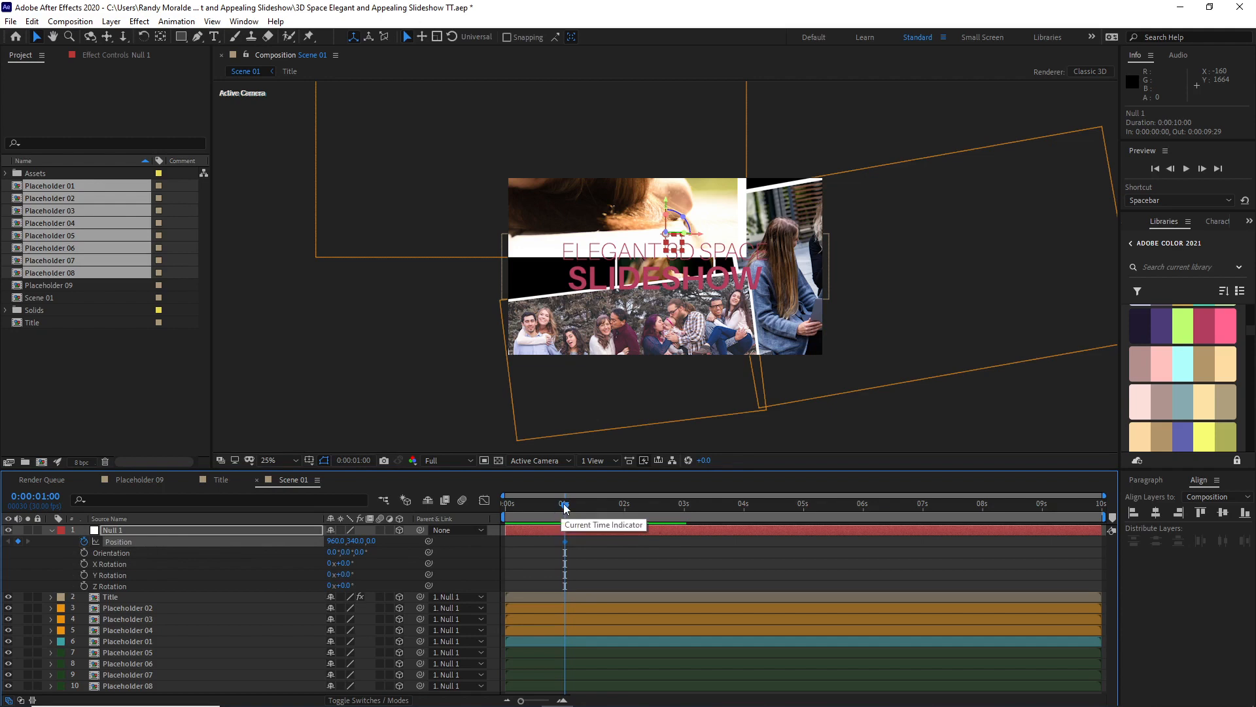
# Step: At 0 seconds, set Null 1's Y position to about -1294 so the layers start above the frame
pyautogui.moveTo(565, 506); pyautogui.dragTo(496, 500)
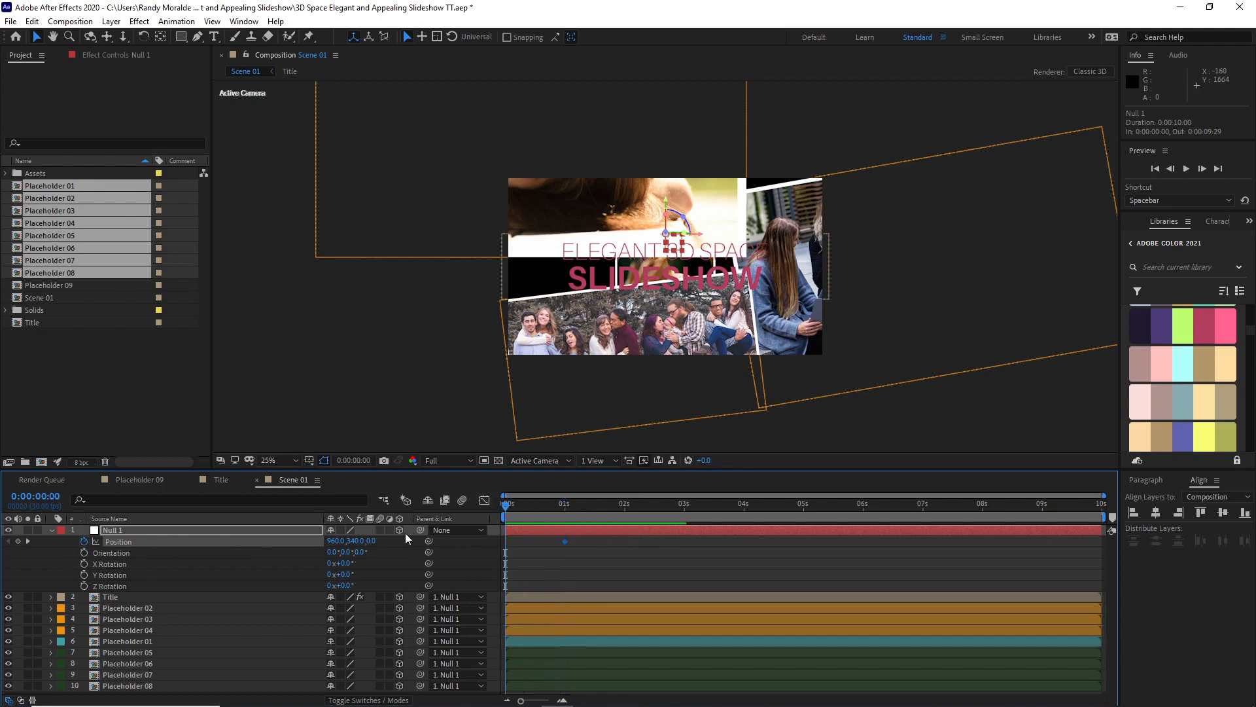
pyautogui.moveTo(353, 541); pyautogui.dragTo(225, 531)
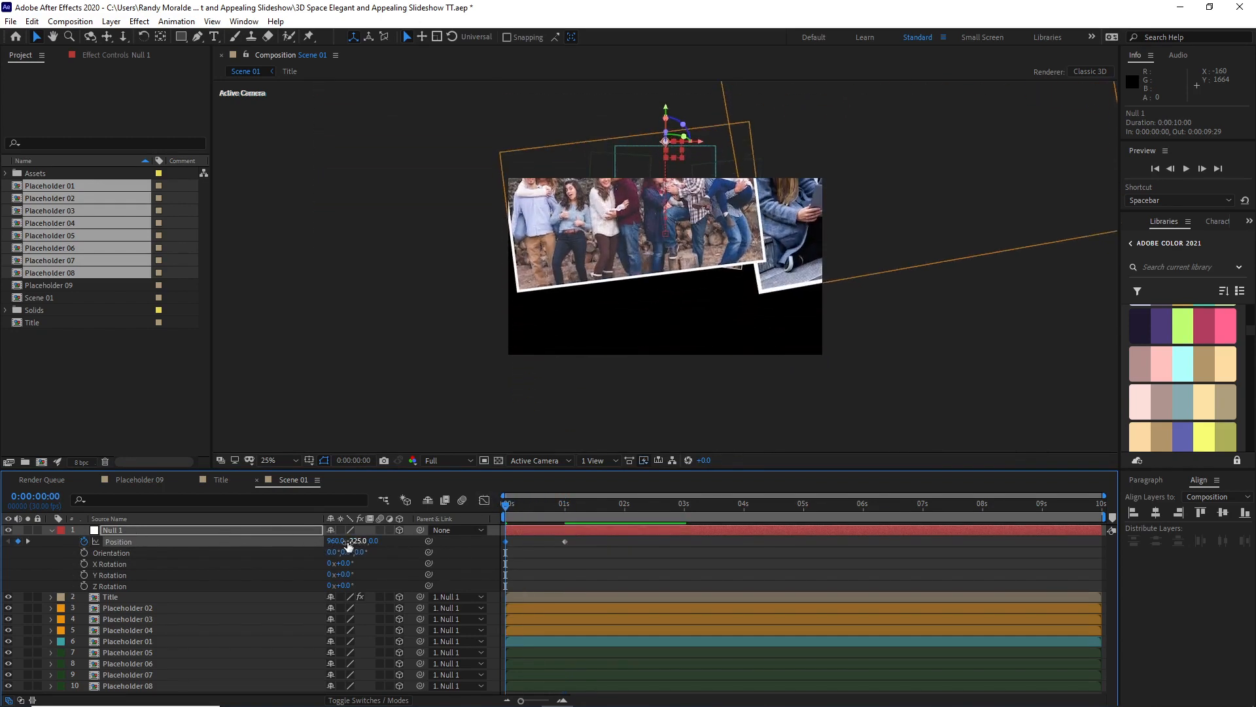
pyautogui.moveTo(353, 541); pyautogui.dragTo(188, 538)
pyautogui.moveTo(349, 541); pyautogui.dragTo(275, 541)
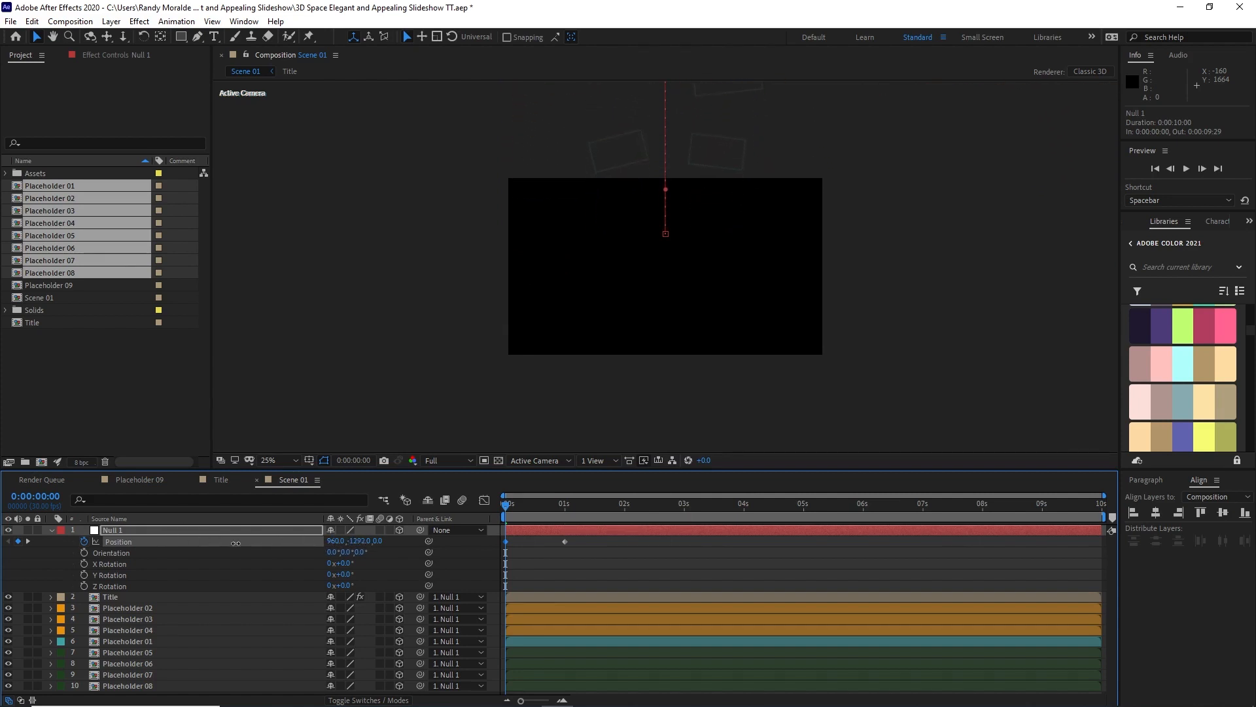
# Step: Easy Ease Null 1's two Position keyframes and reshape their speed curve so it peaks shortly before 1 second
pyautogui.moveTo(583, 540); pyautogui.dragTo(492, 547)
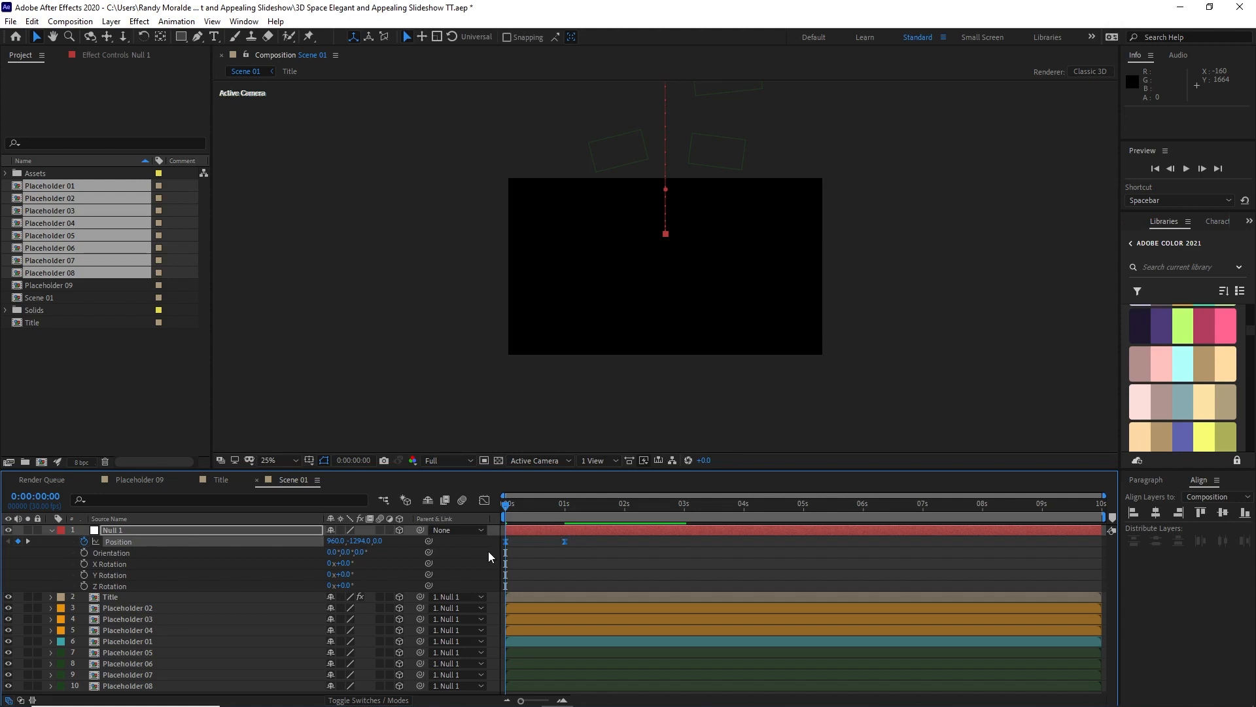
pyautogui.click(484, 500)
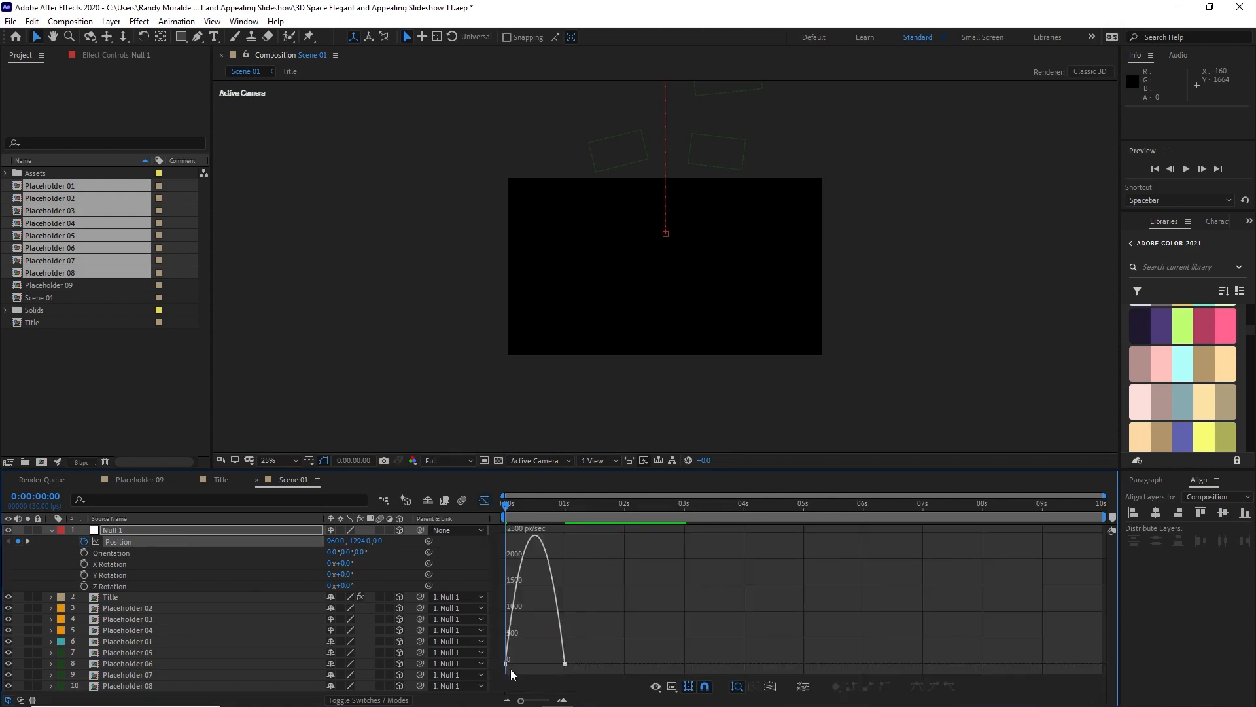
pyautogui.moveTo(510, 669); pyautogui.dragTo(549, 670)
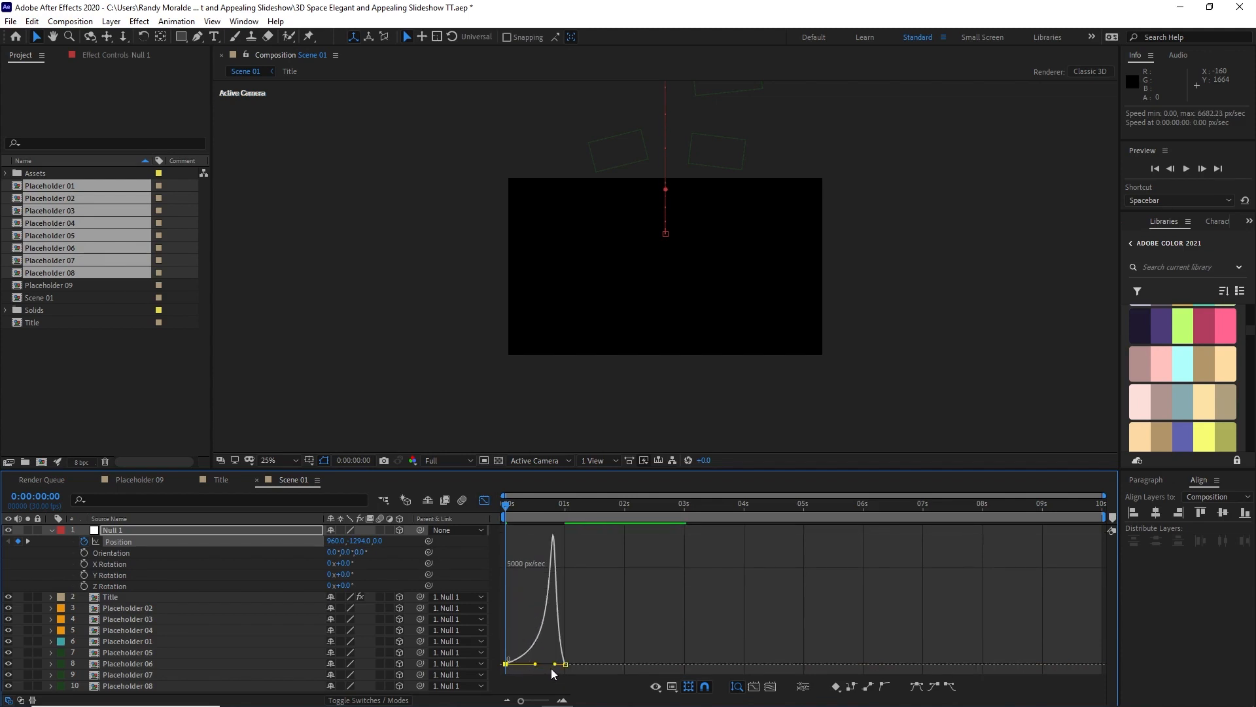
pyautogui.click(484, 500)
# Step: Add a holding Position keyframe to Null 1 at 0:00:01:05
pyautogui.click(521, 506)
pyautogui.moveTo(521, 509); pyautogui.dragTo(564, 515)
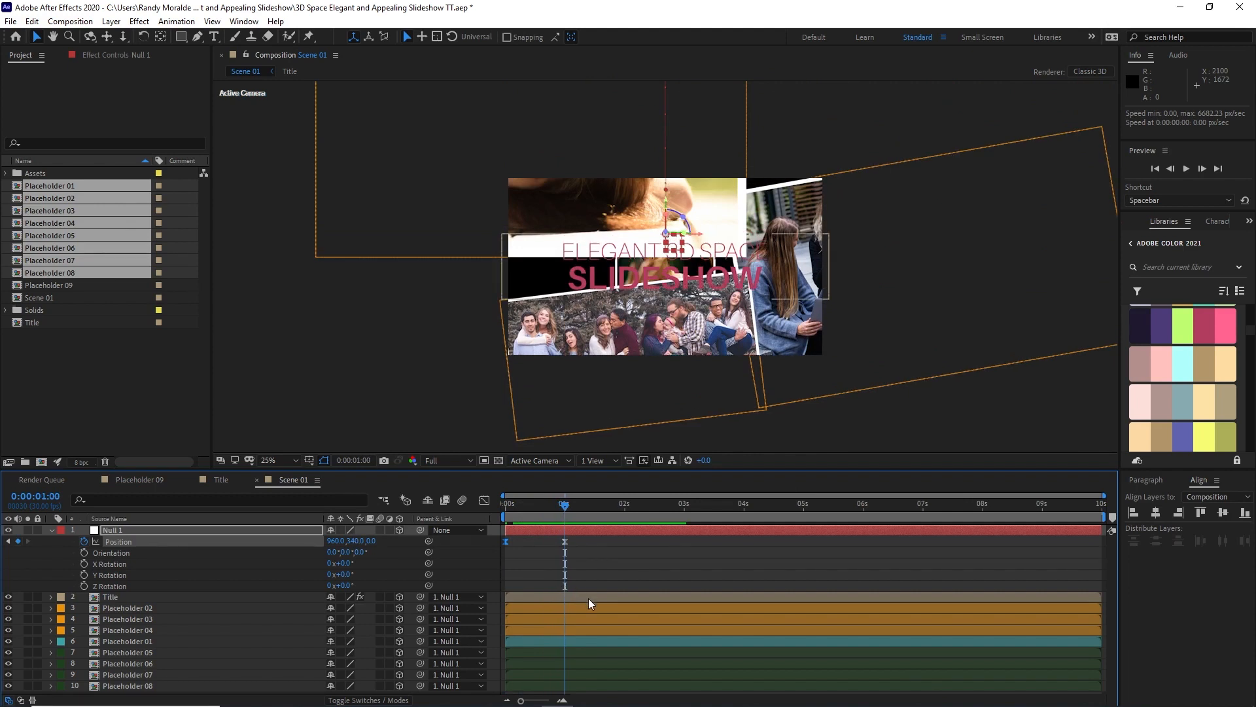
pyautogui.press('pagedown')
pyautogui.press('pagedown')
pyautogui.press('pagedown')
pyautogui.press('pagedown')
pyautogui.press('pagedown')
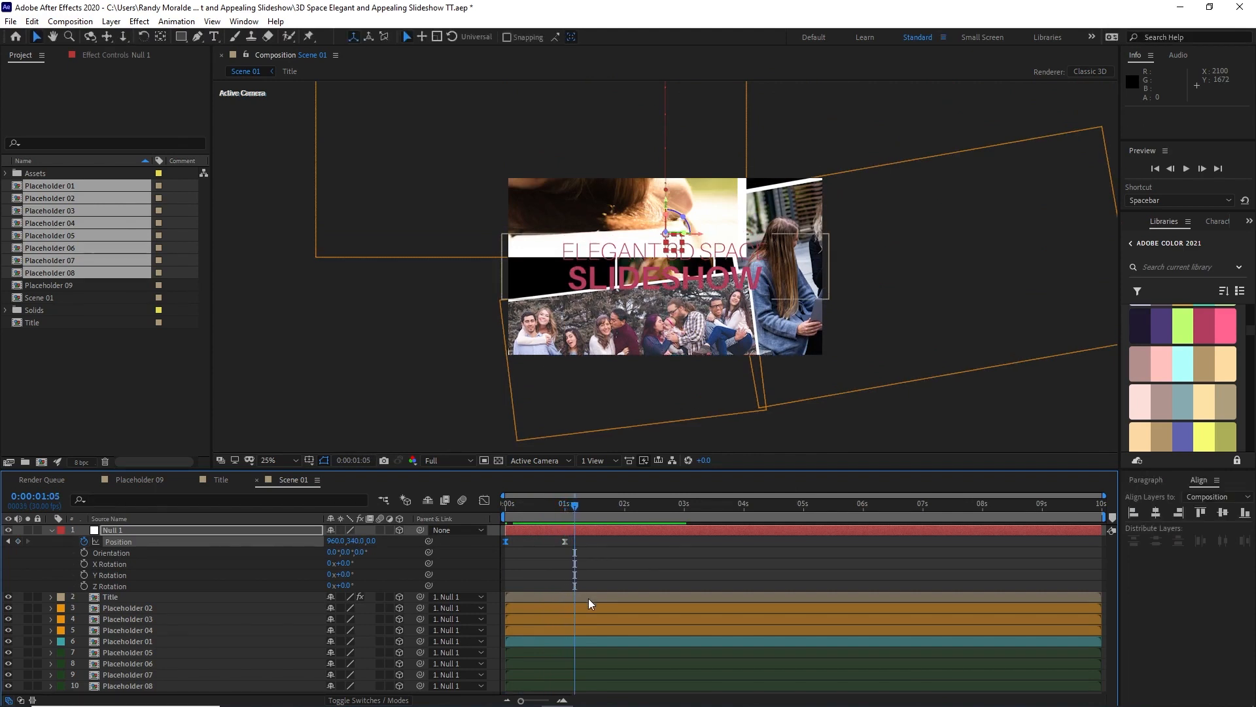
pyautogui.click(18, 541)
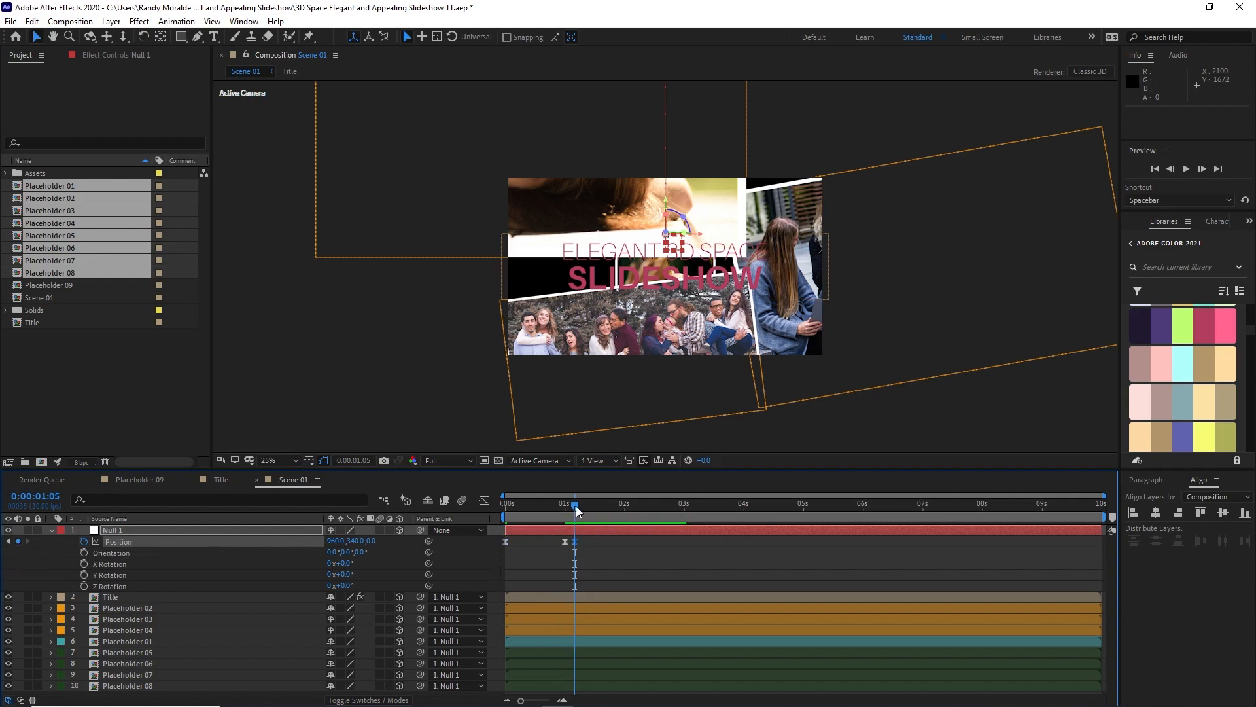
# Step: At 3 seconds, set Null 1's Z position to about -1064 and lower Placeholder 04 to about Y 573
pyautogui.moveTo(576, 505); pyautogui.dragTo(685, 512)
pyautogui.moveTo(374, 543); pyautogui.dragTo(214, 553)
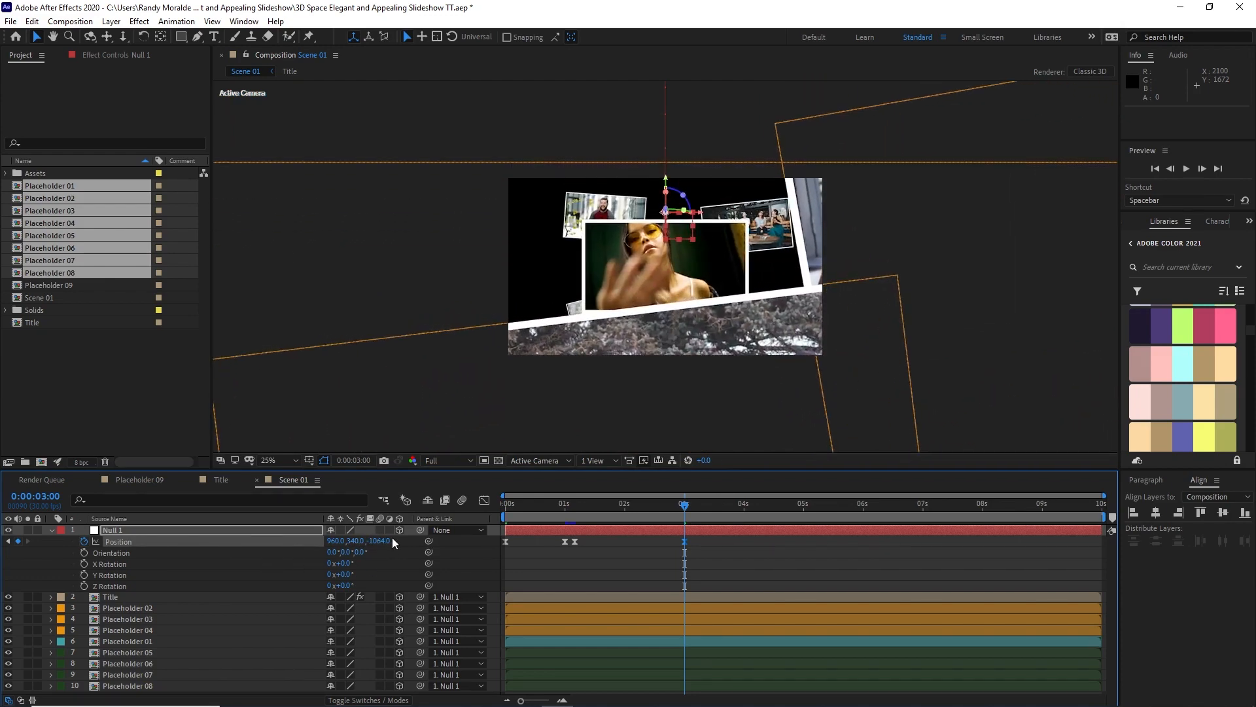
pyautogui.click(656, 354)
pyautogui.moveTo(656, 354); pyautogui.dragTo(656, 371)
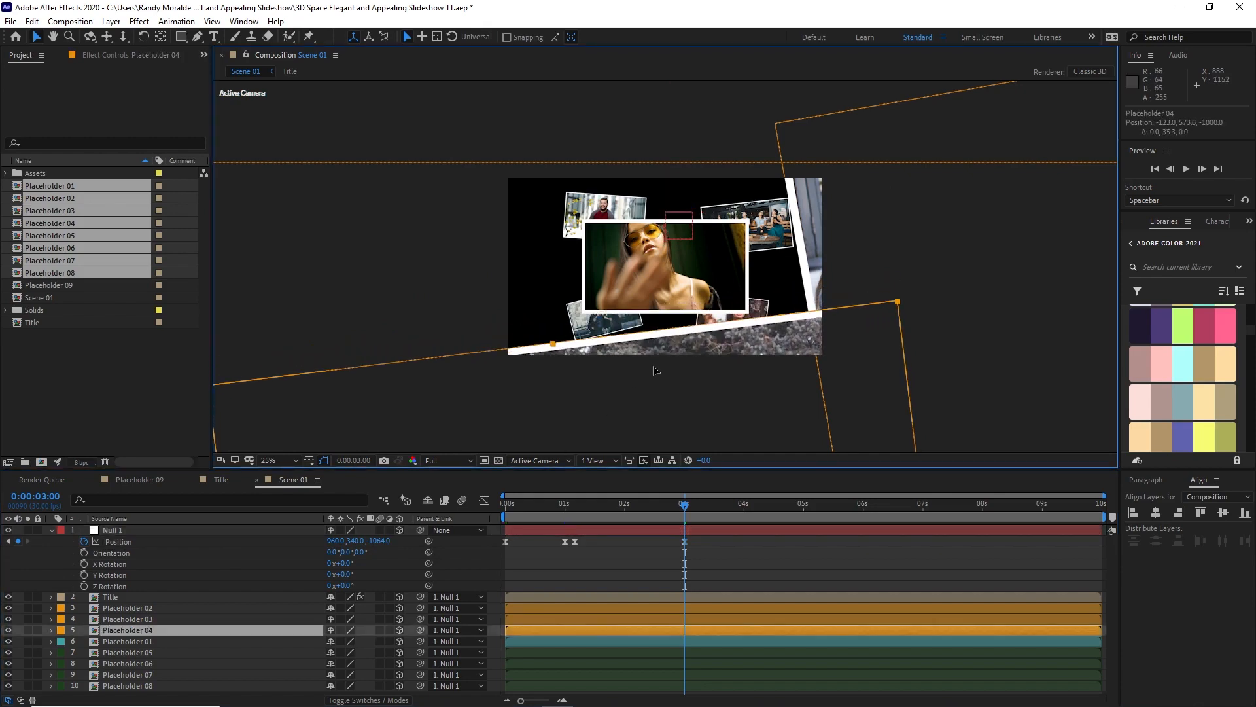
pyautogui.click(51, 530)
# Step: Apply Fast Box Blur to Placeholders 05 to 08 with Blur Radius 30, Iterations 1 and Repeat Edge Pixels enabled
pyautogui.moveTo(152, 645); pyautogui.dragTo(151, 599)
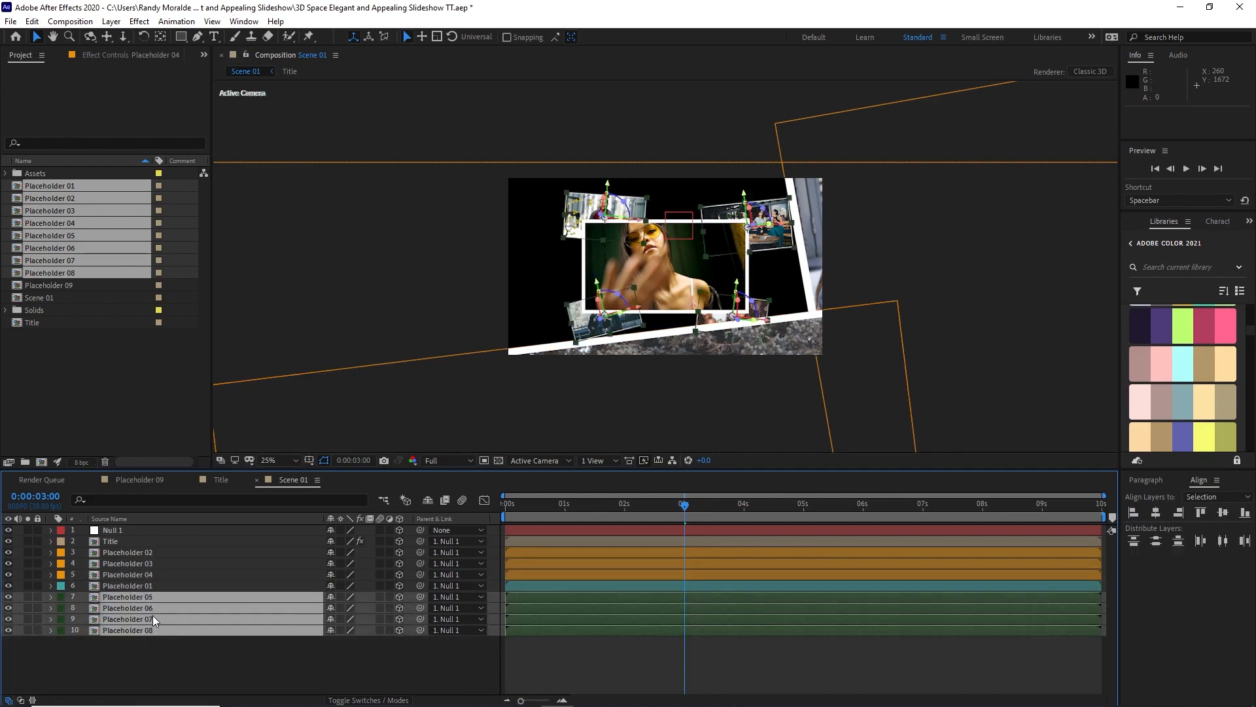
pyautogui.click(139, 21)
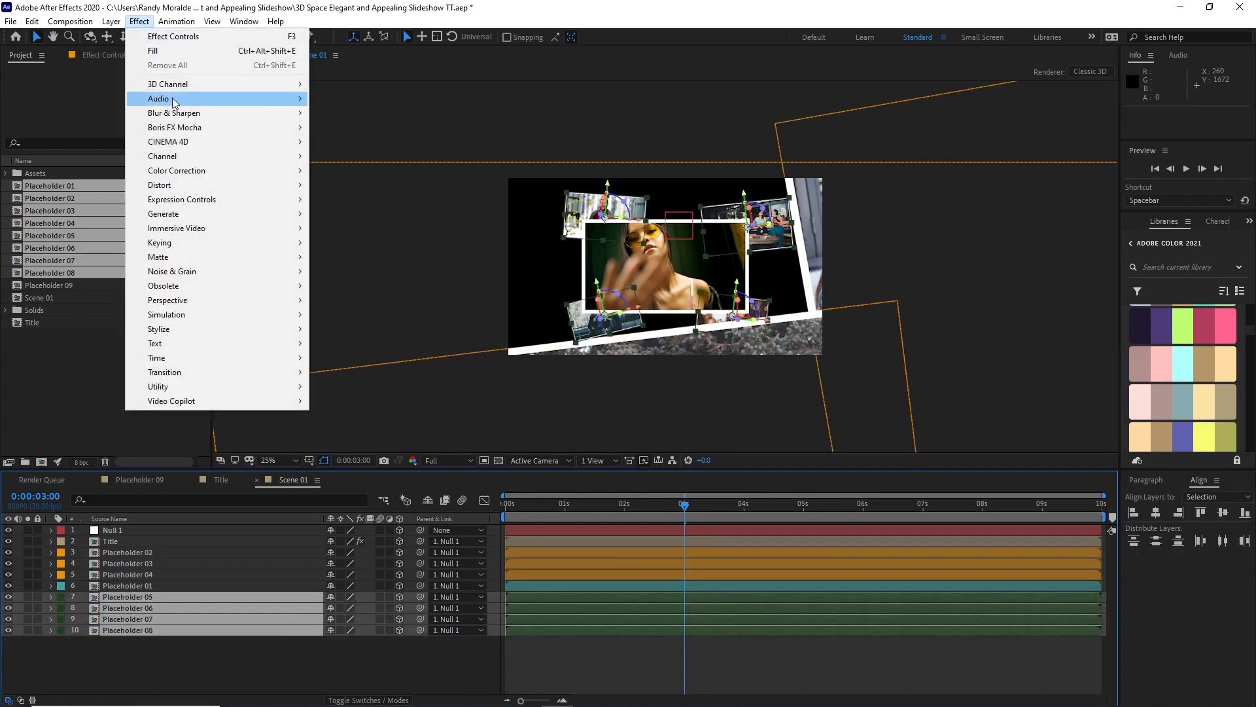
pyautogui.moveTo(298, 113)
pyautogui.click(351, 257)
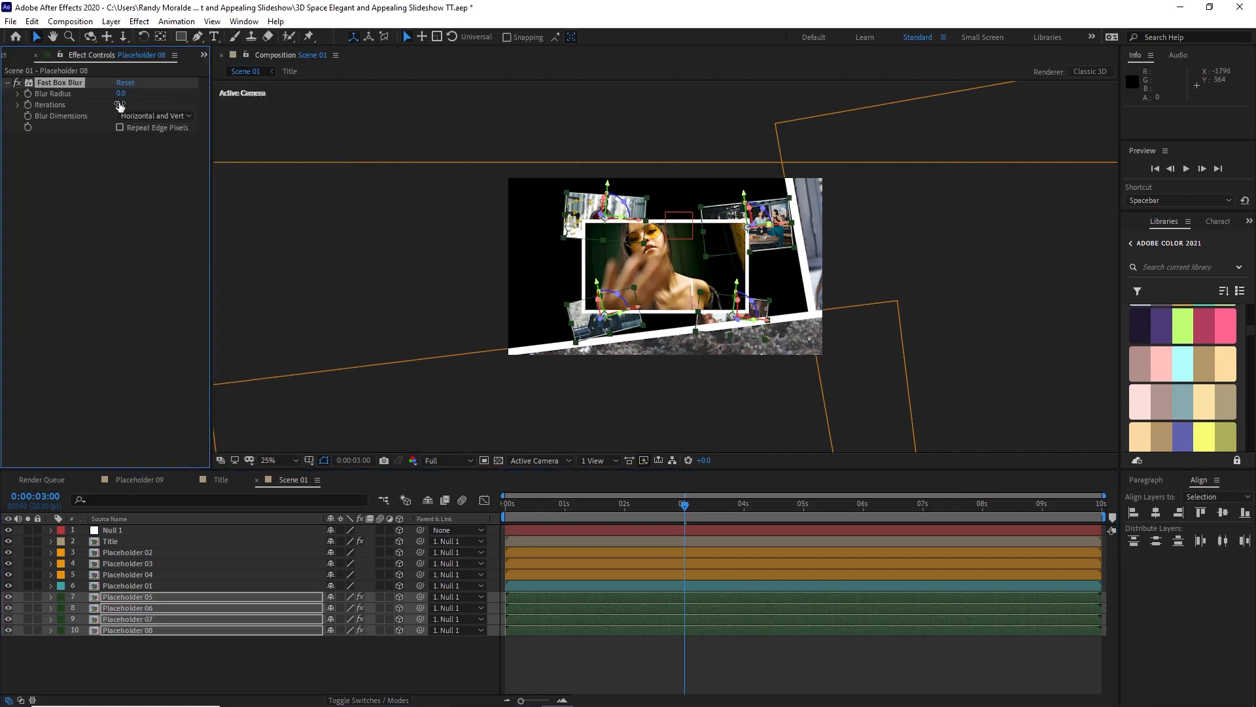
pyautogui.click(119, 97)
pyautogui.click(120, 127)
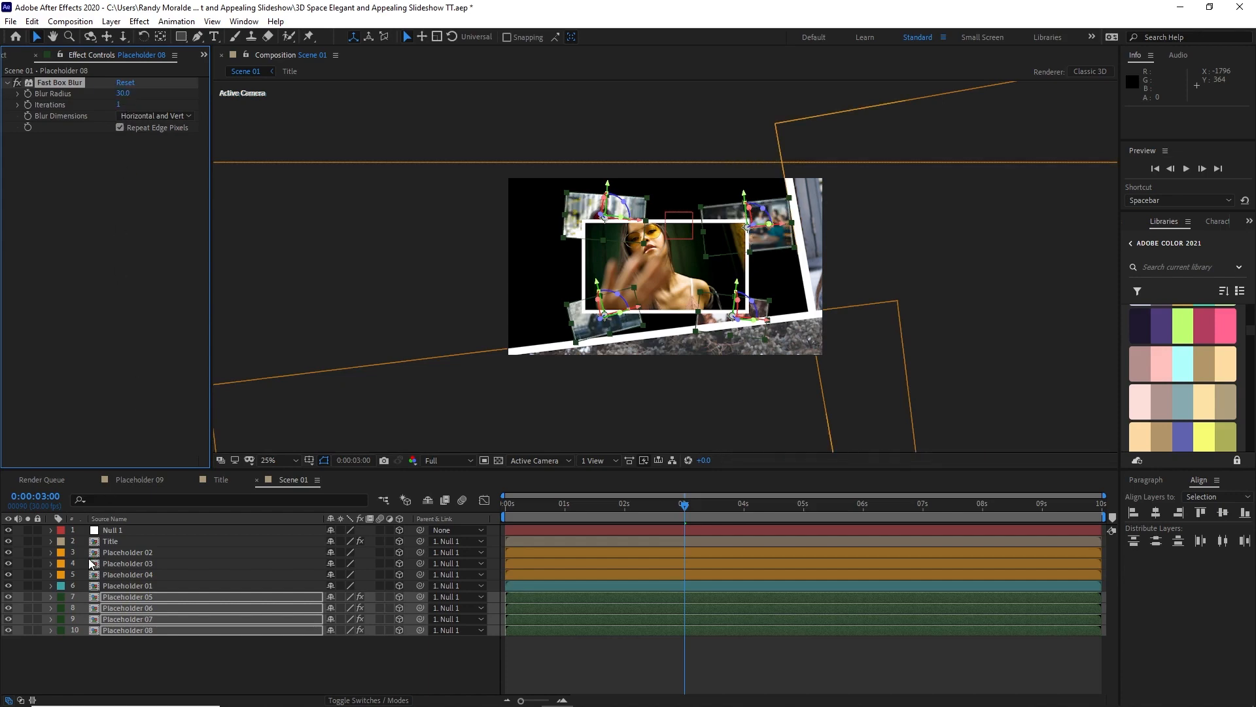
# Step: Apply Fast Box Blur to Placeholders 02 to 04, lowering Iterations and increasing Blur Radius
pyautogui.moveTo(87, 553); pyautogui.dragTo(97, 573)
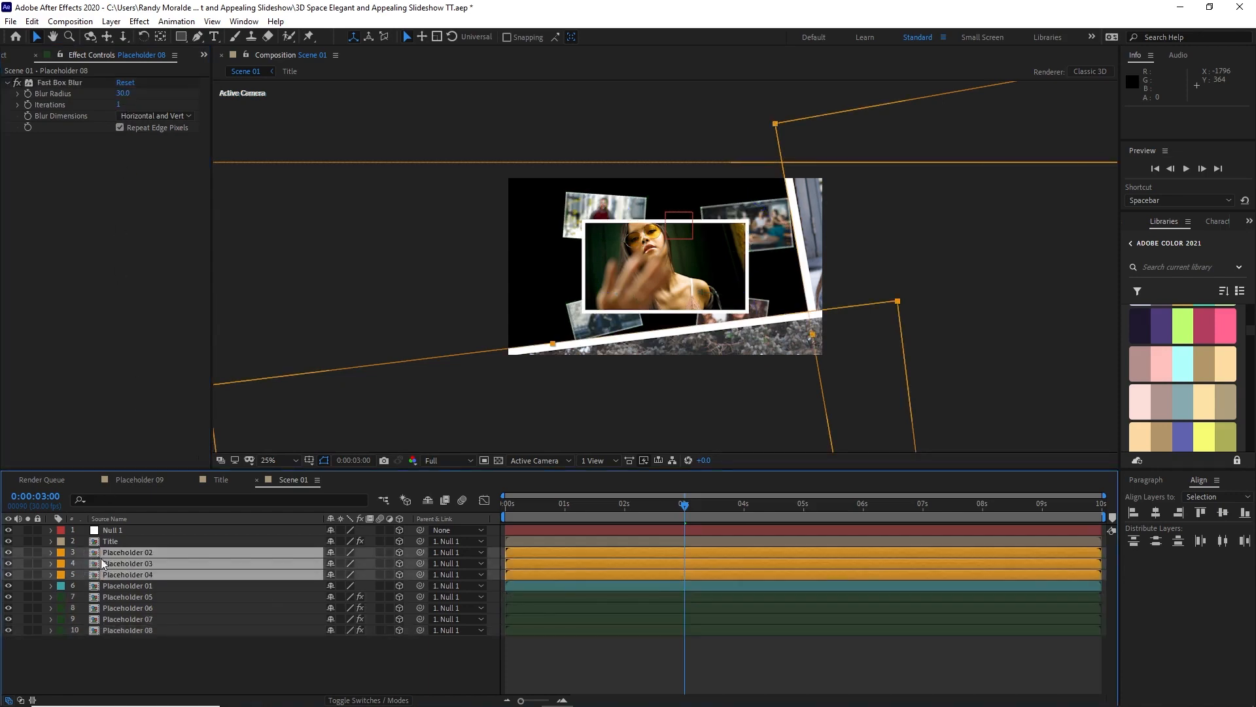
pyautogui.click(139, 21)
pyautogui.moveTo(240, 115)
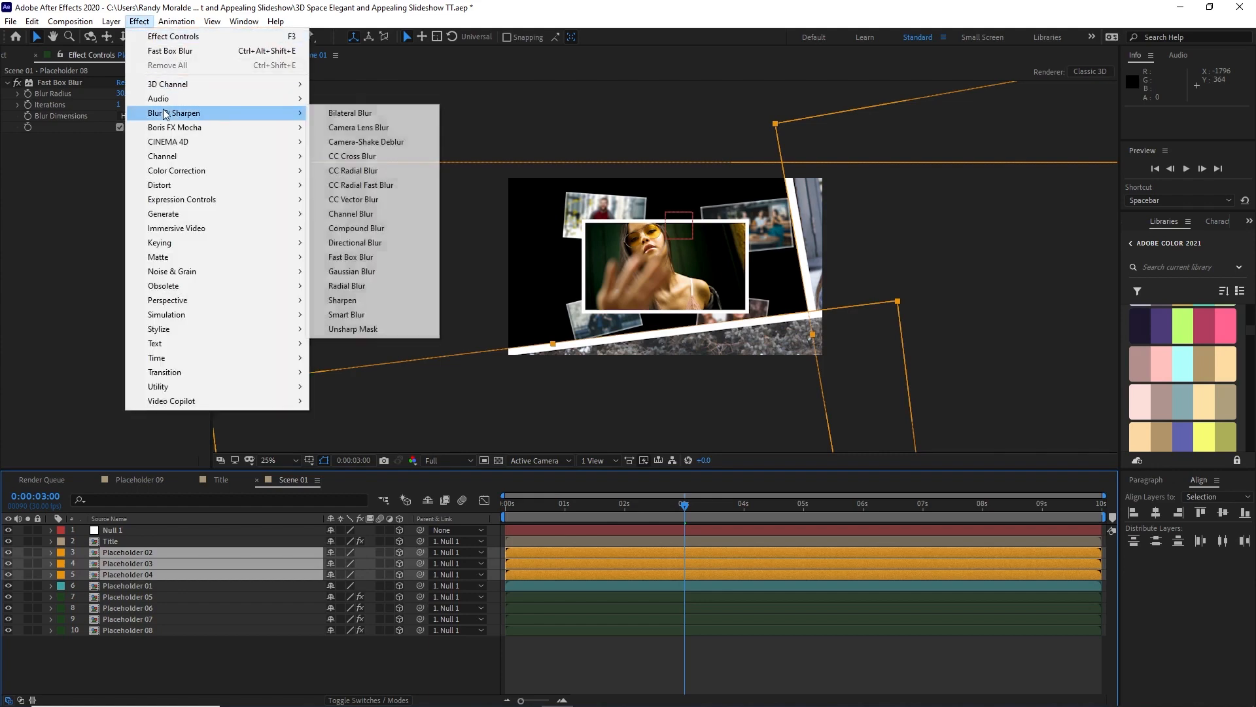
pyautogui.click(350, 256)
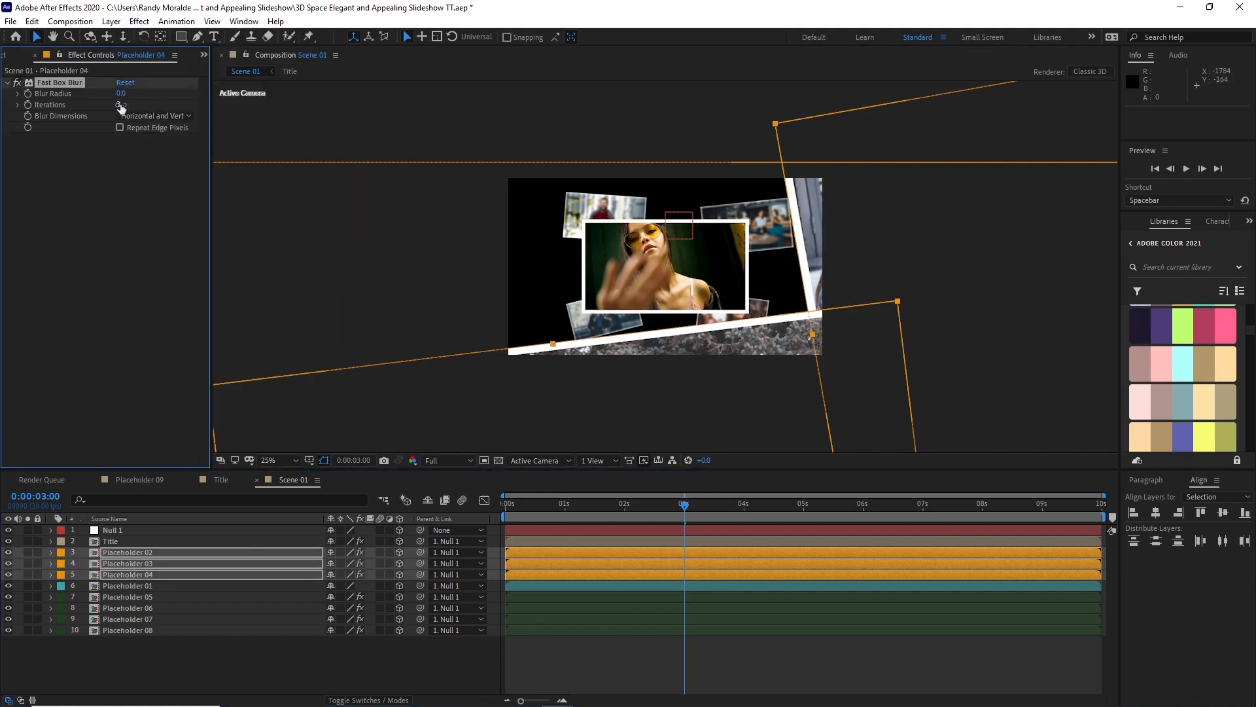
pyautogui.moveTo(120, 104); pyautogui.dragTo(84, 103)
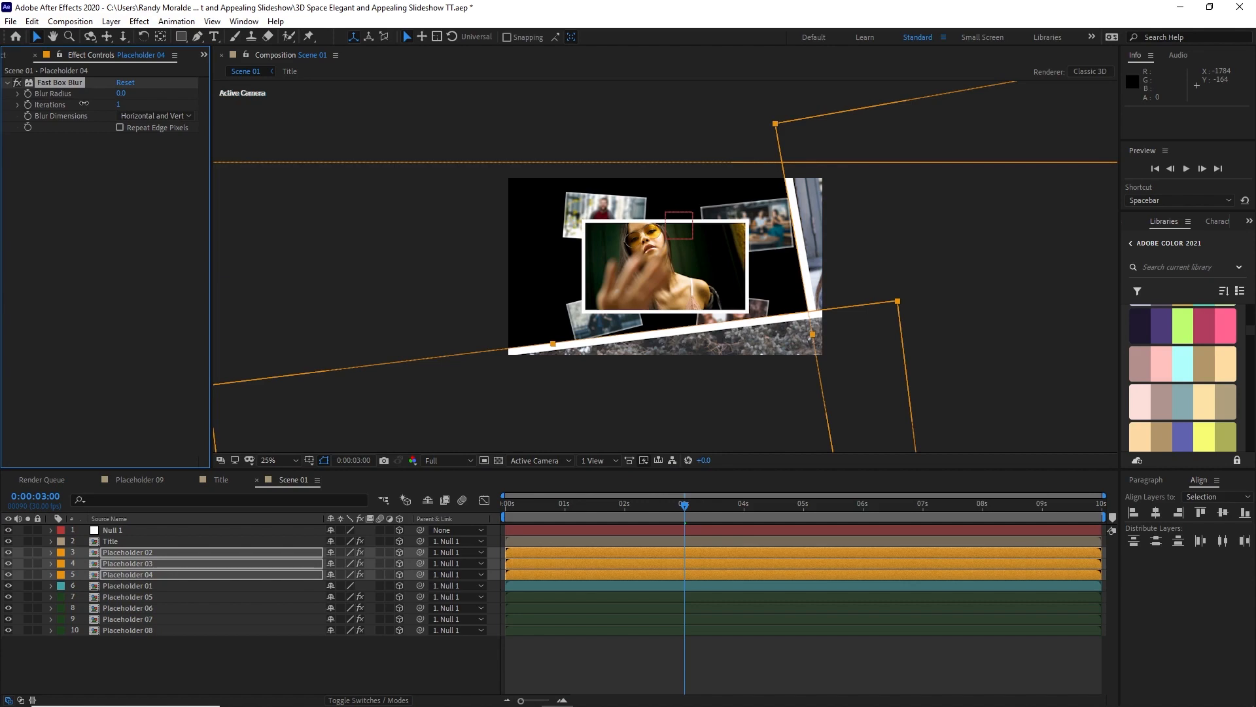
pyautogui.click(120, 94)
pyautogui.write('30')
# Step: Keyframe Null 1's Z position at -1330 at 0:00:06:15, and add holding Position and starting Y Rotation keyframes at 0:00:06:20
pyautogui.click(225, 532)
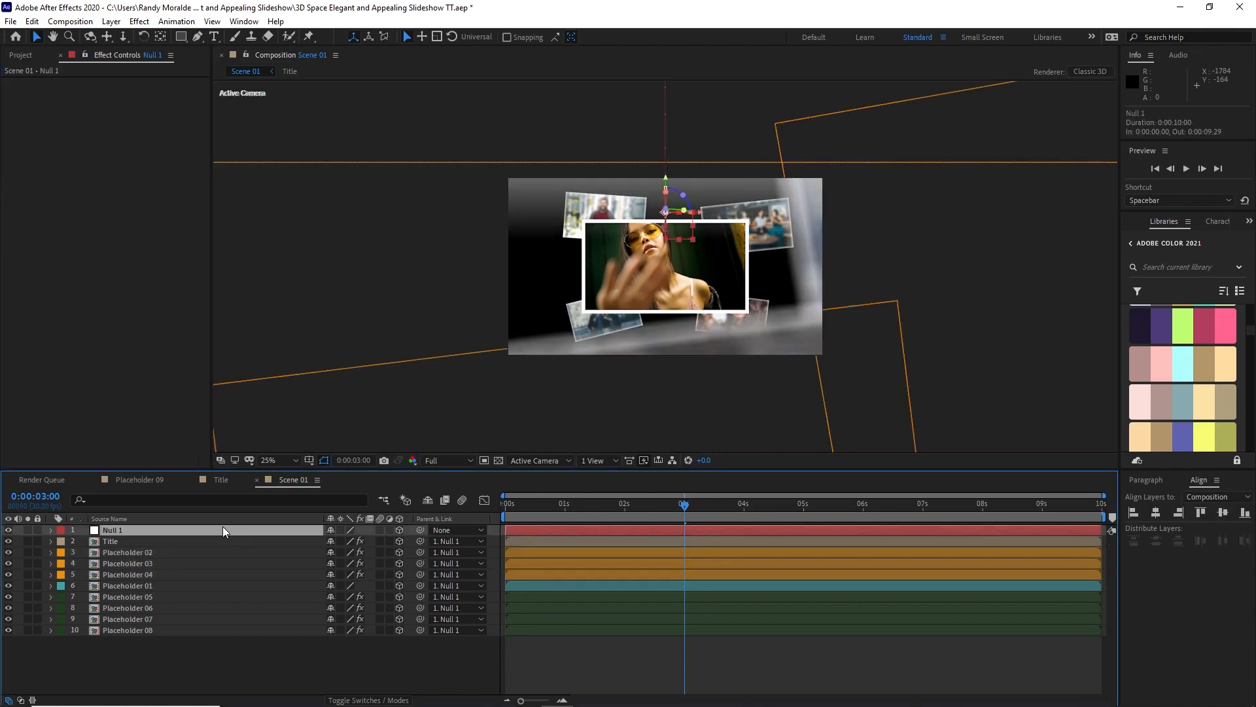
pyautogui.press('p')
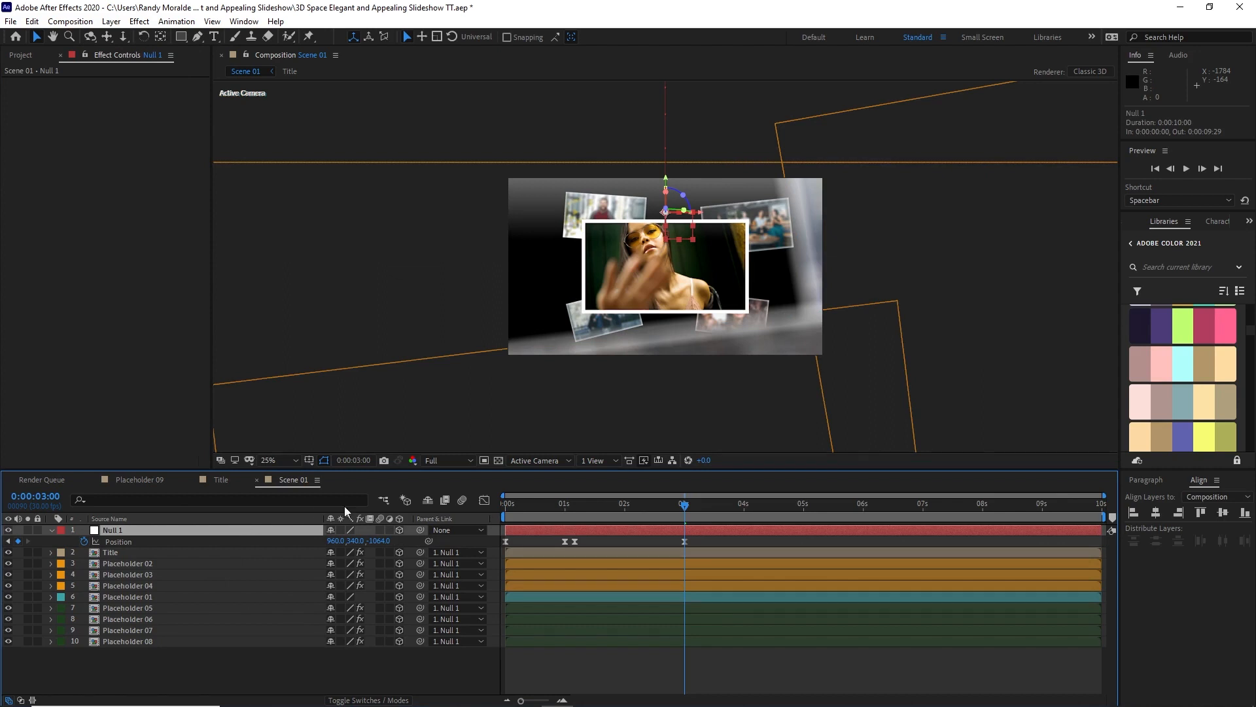
pyautogui.moveTo(685, 507); pyautogui.dragTo(736, 523)
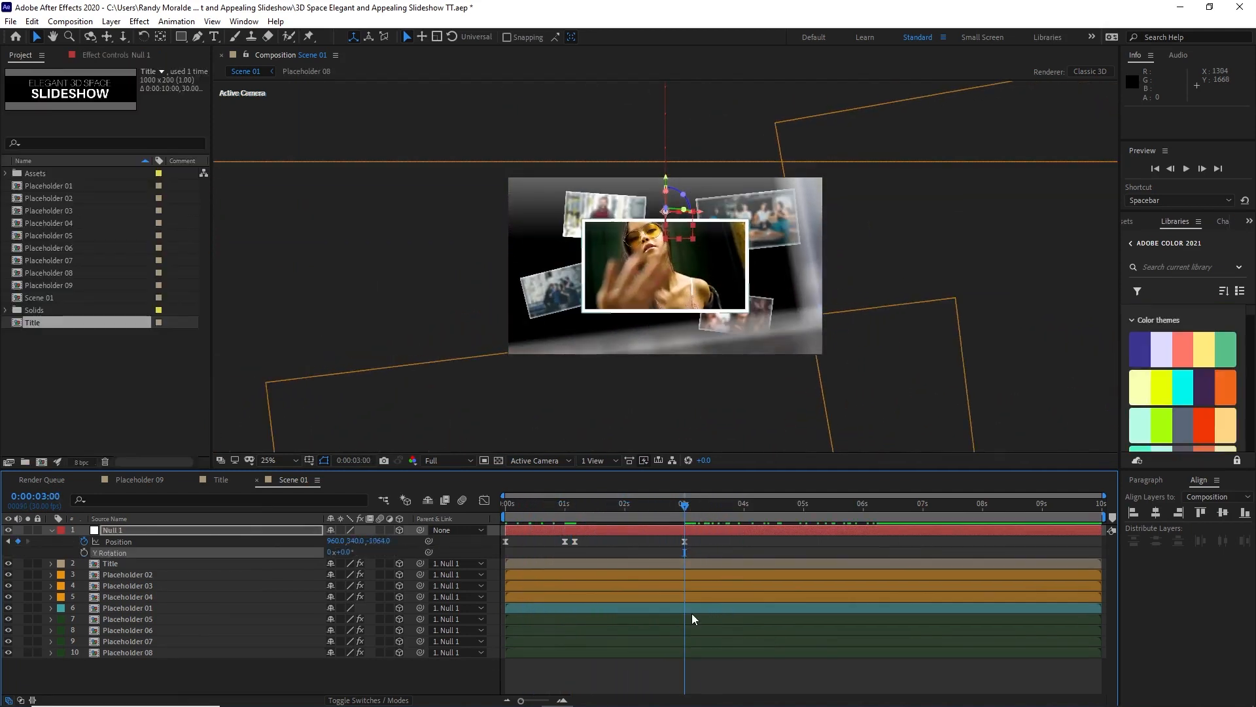
pyautogui.moveTo(687, 506); pyautogui.dragTo(897, 510)
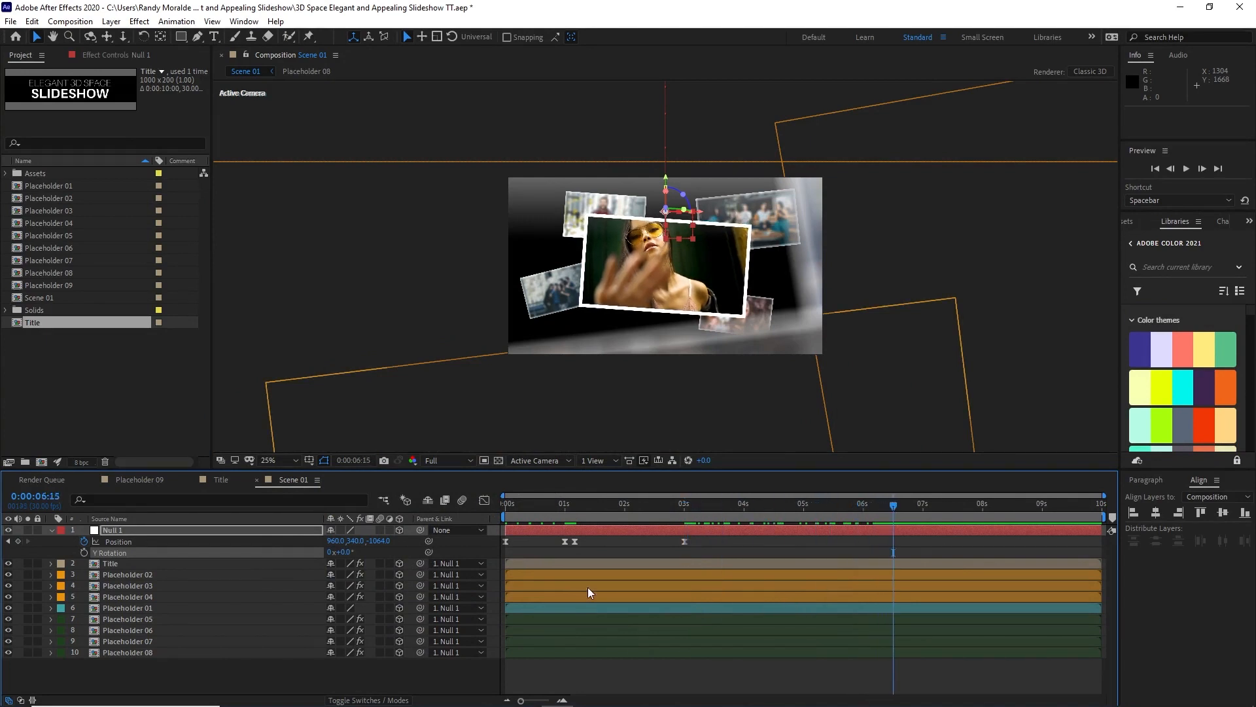
pyautogui.moveTo(383, 541); pyautogui.dragTo(215, 545)
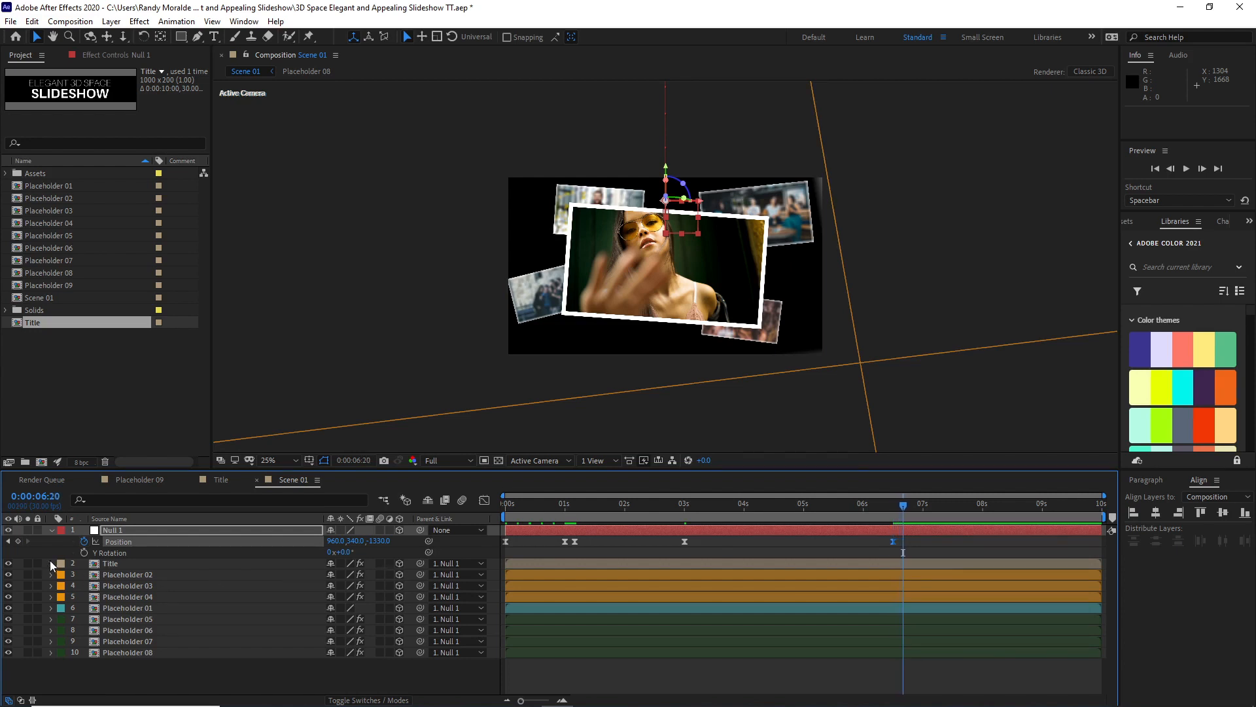
pyautogui.click(19, 542)
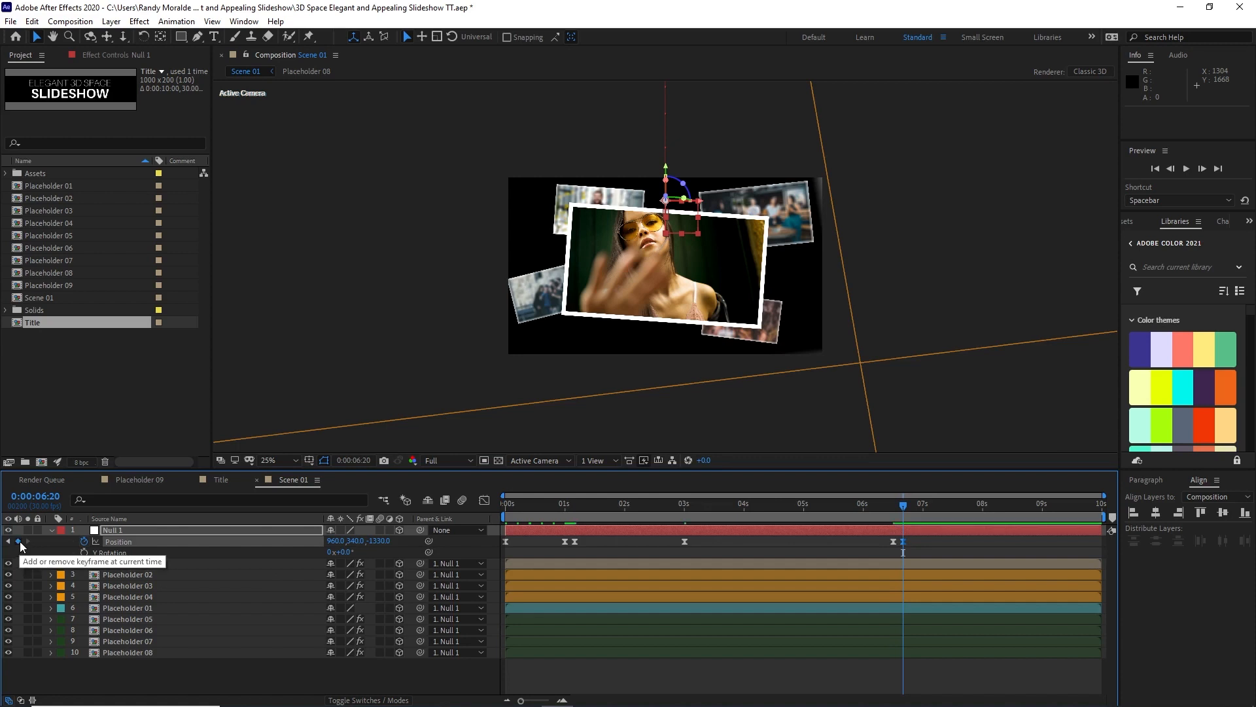
pyautogui.click(84, 552)
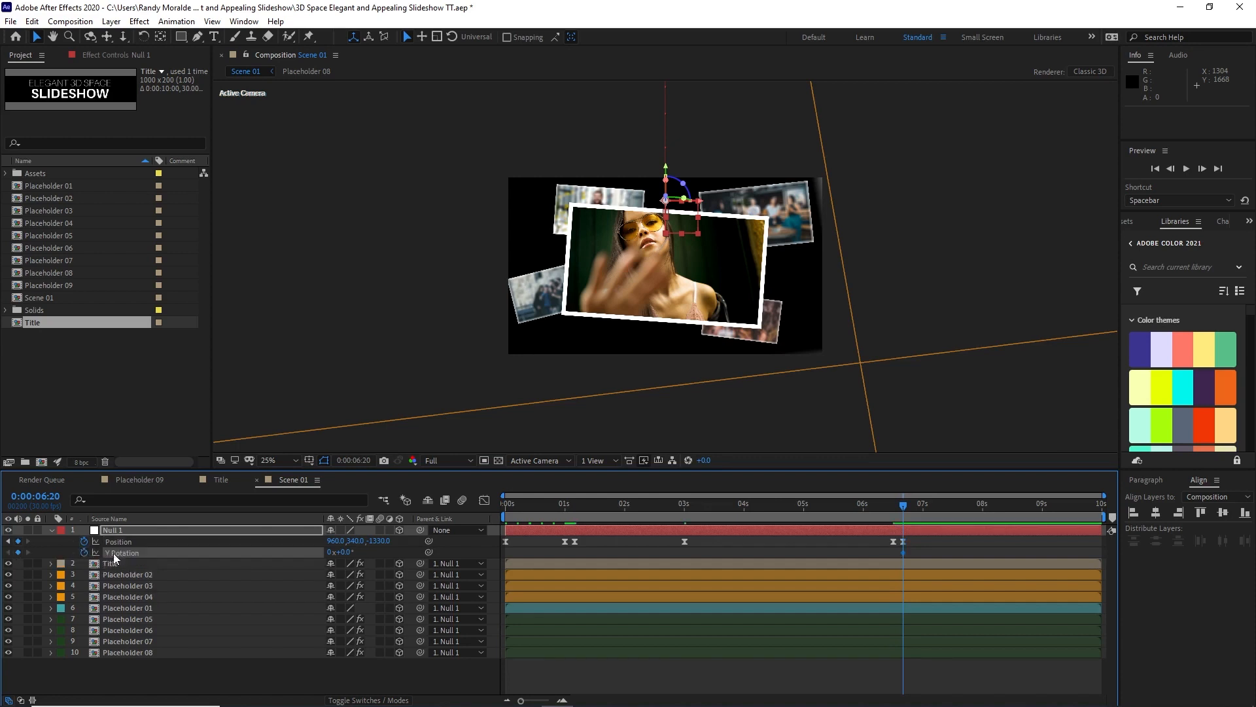
# Step: At 8 seconds, set Null 1's Y position to -205 and its Y Rotation to -59°, and collapse its properties
pyautogui.moveTo(902, 507); pyautogui.dragTo(980, 519)
pyautogui.click(360, 541)
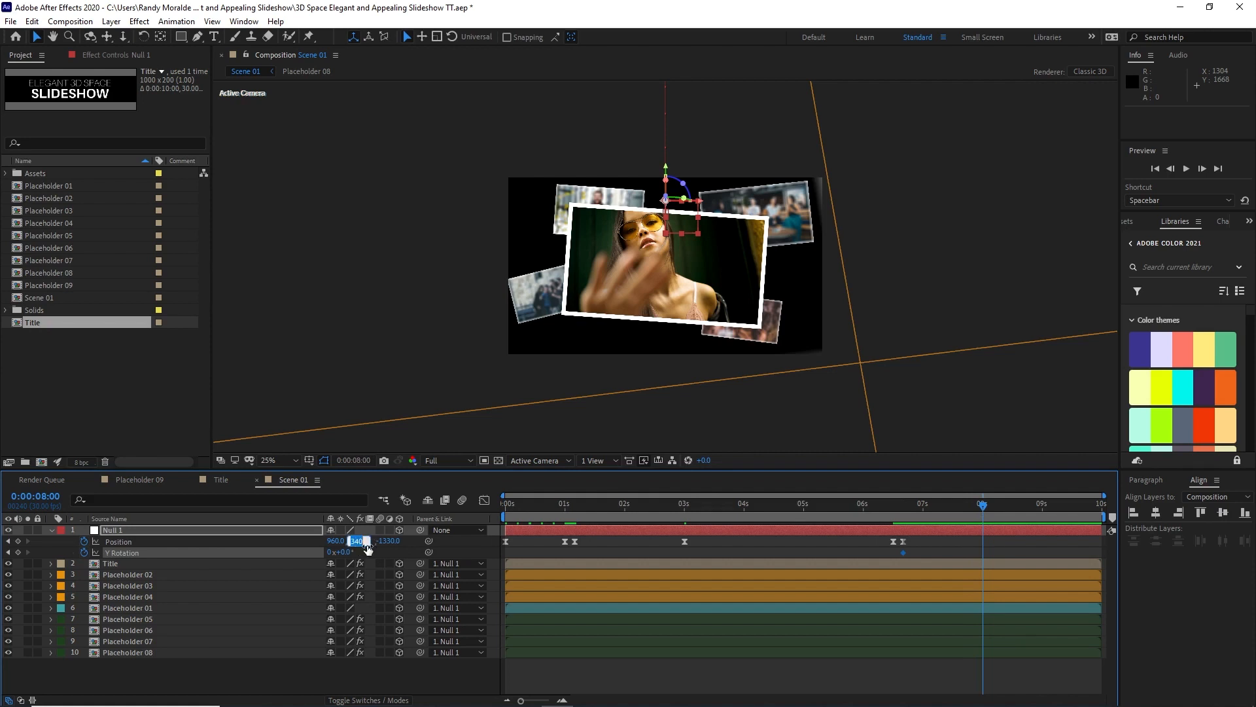
pyautogui.write('-205')
pyautogui.press('Return')
pyautogui.click(343, 553)
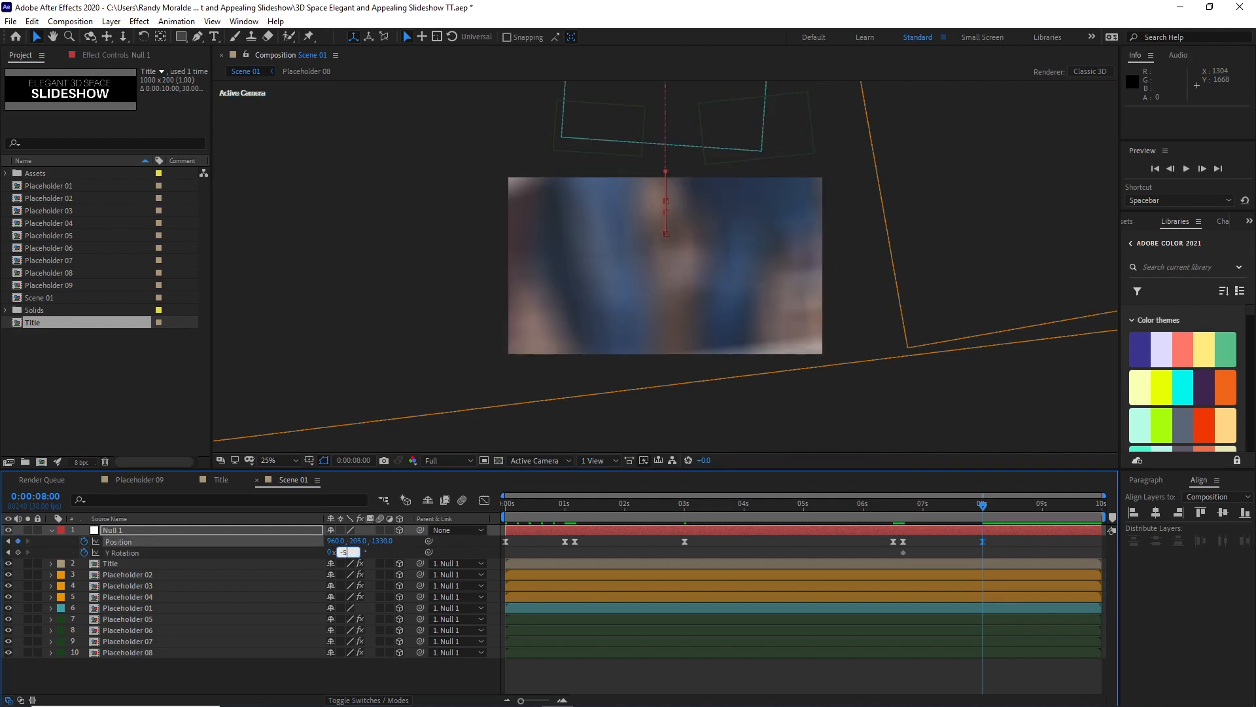
pyautogui.write('-59')
pyautogui.press('Return')
pyautogui.moveTo(960, 508); pyautogui.dragTo(992, 515)
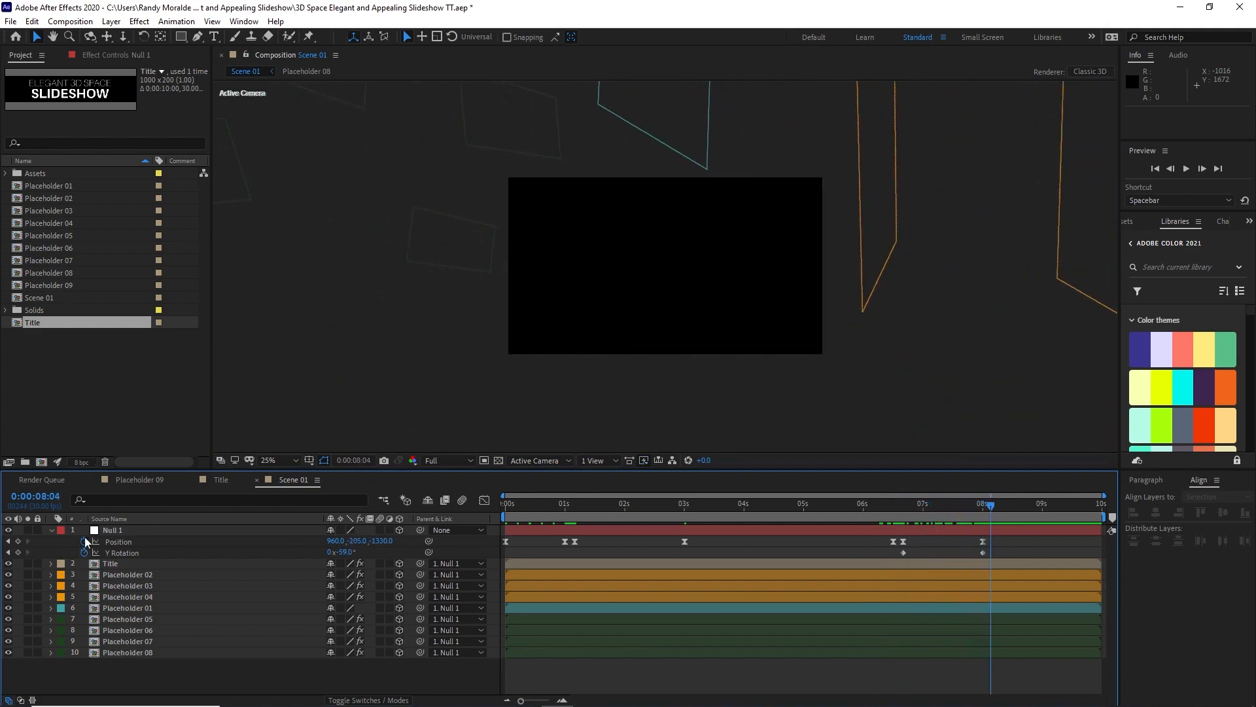
pyautogui.click(51, 531)
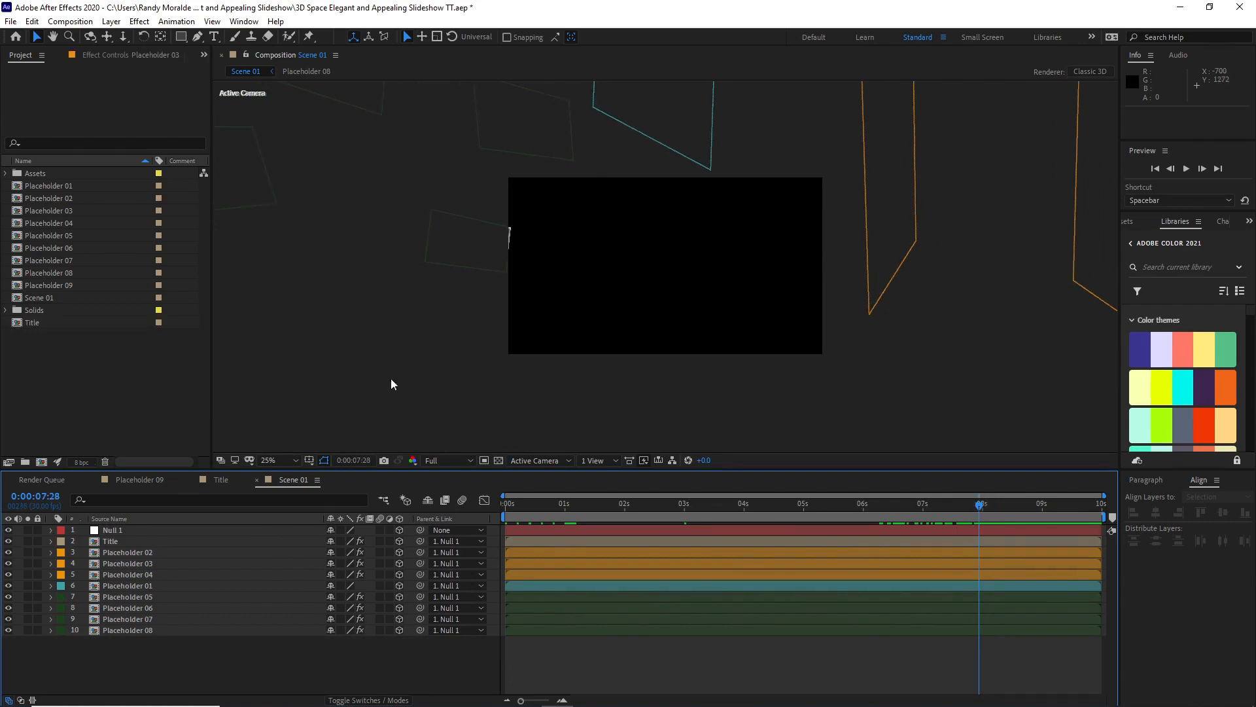
# Step: Create a new 1920 x 1080, 30 fps, 10-second composition named Scene 02
pyautogui.click(70, 21)
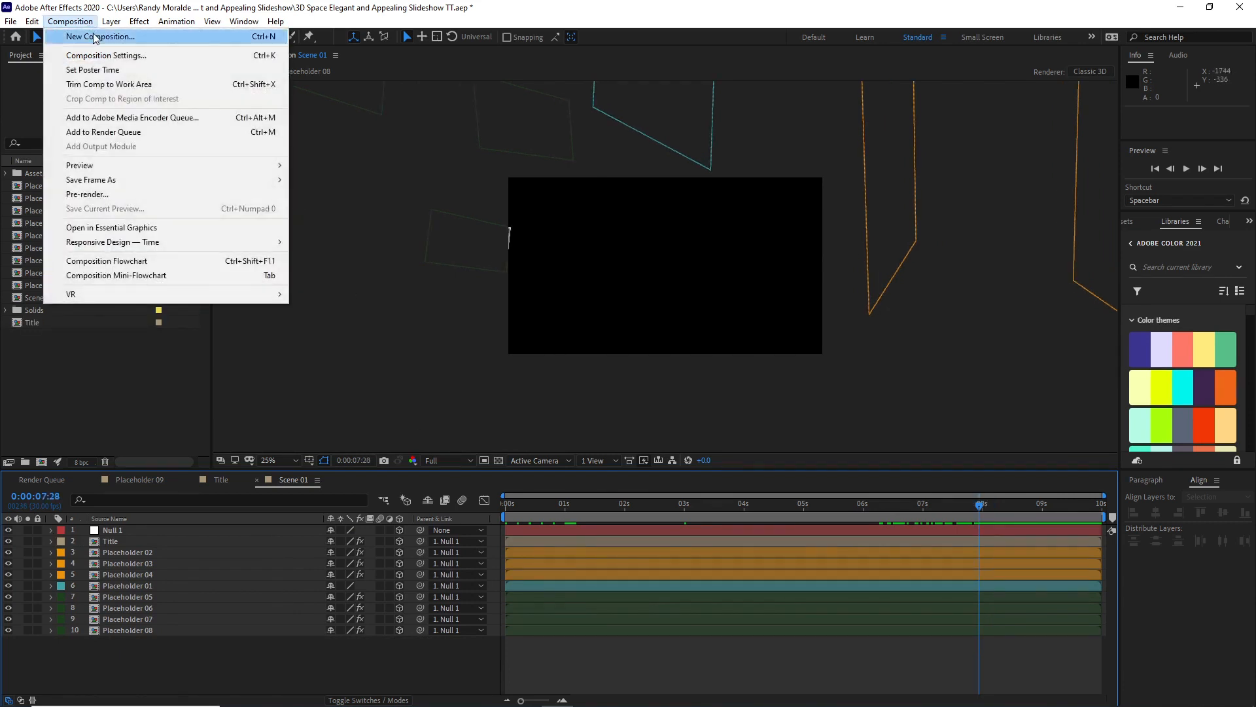
pyautogui.click(95, 36)
pyautogui.press('capslock')
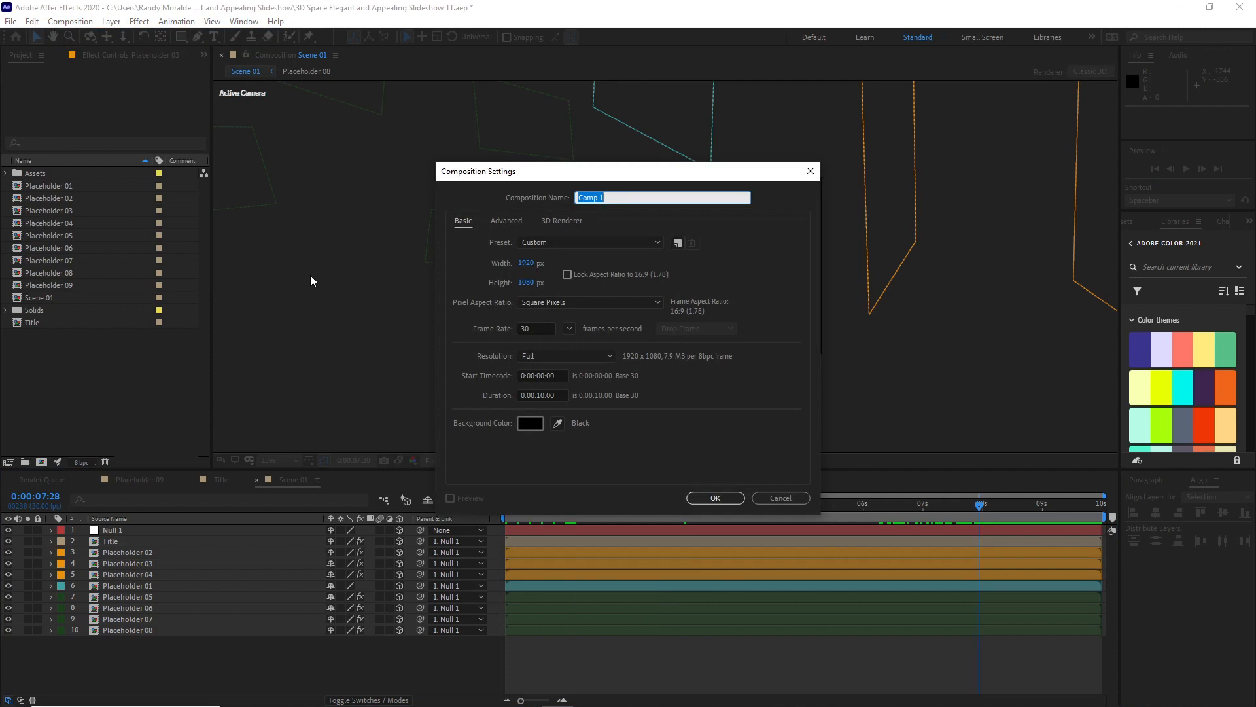
pyautogui.write('S')
pyautogui.press('capslock')
pyautogui.write('cene 02')
pyautogui.click(709, 497)
# Step: Add Placeholders 02 to 09 to Scene 02 and make them all 3D layers
pyautogui.click(7, 202)
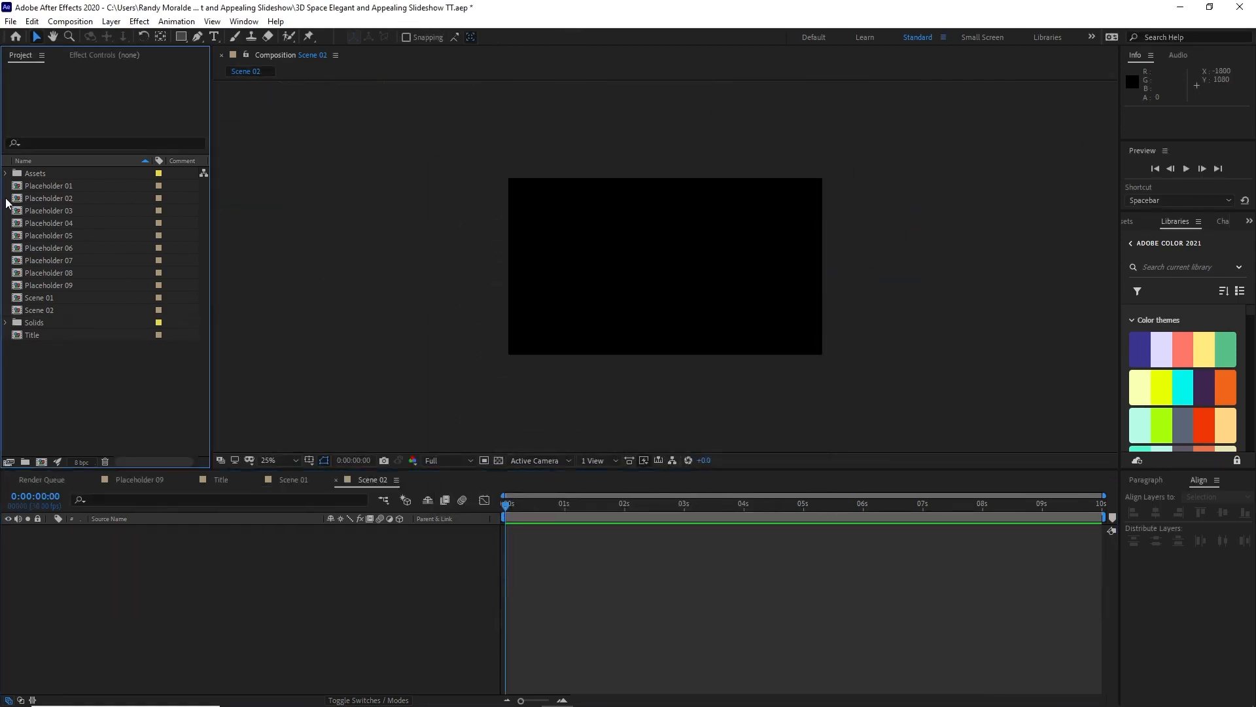
pyautogui.moveTo(6, 203); pyautogui.dragTo(167, 639)
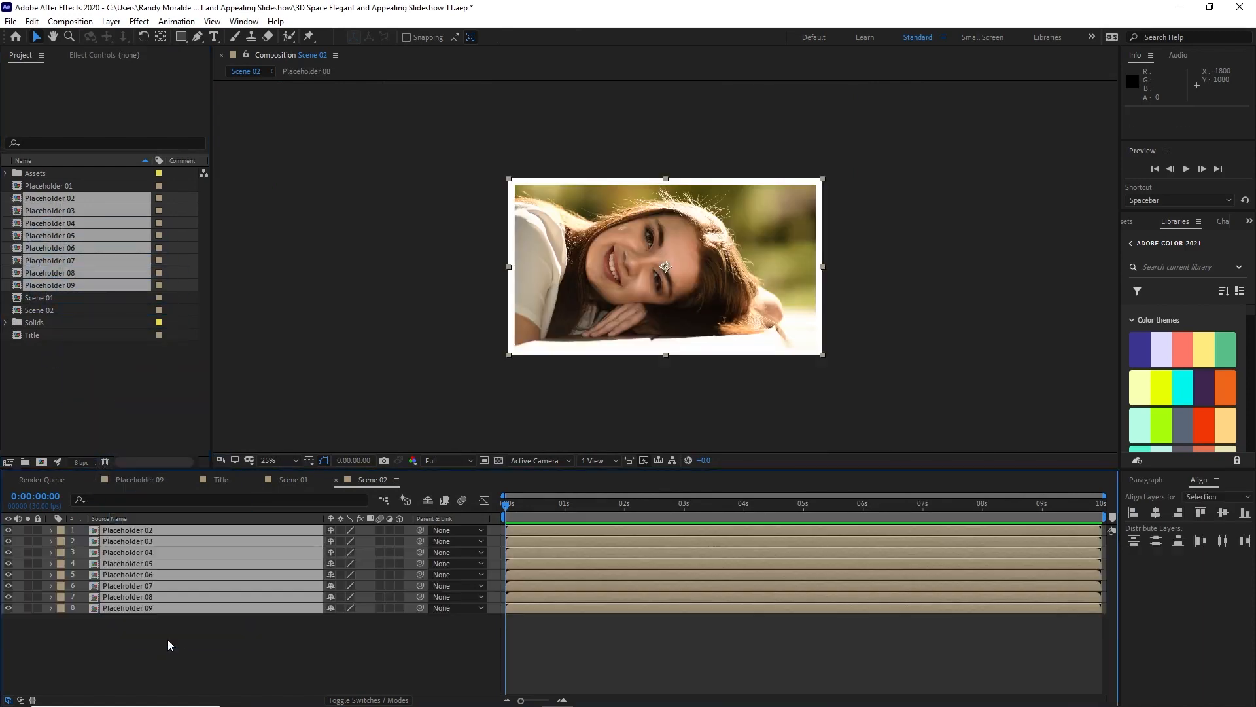
pyautogui.click(400, 530)
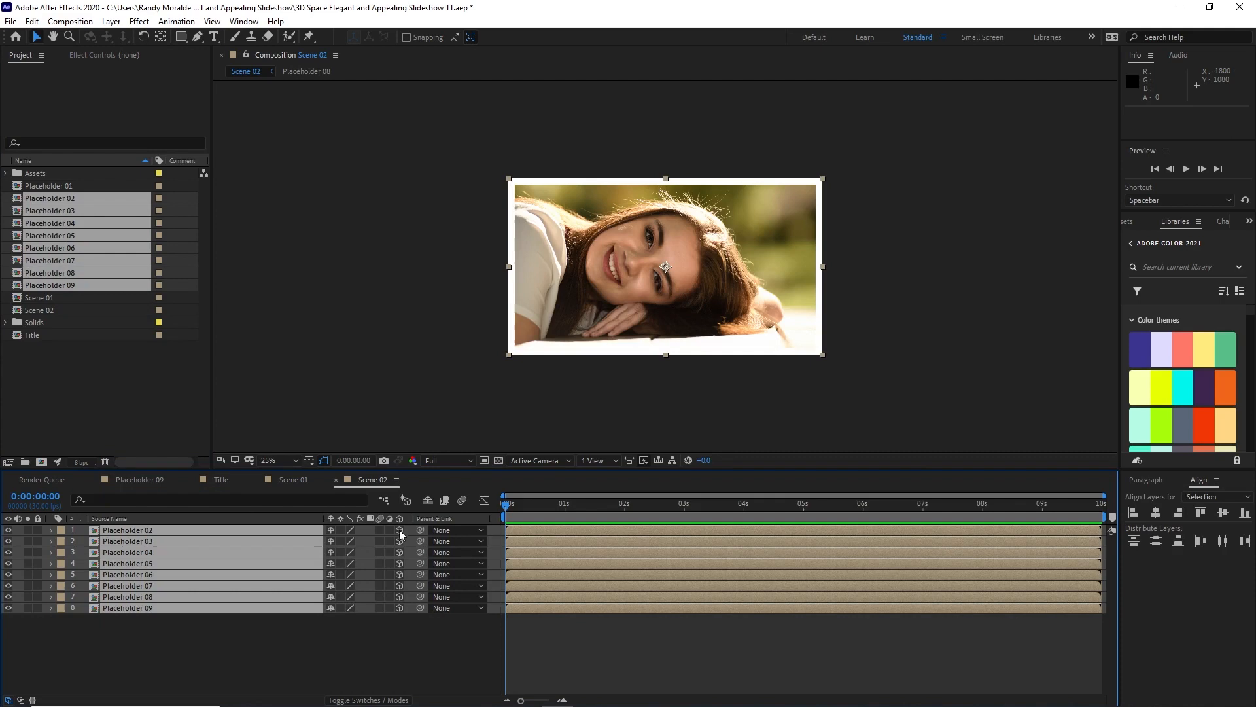
pyautogui.click(214, 628)
# Step: Label Placeholder 02 Cyan and Placeholders 03 to 09 Fuchsia
pyautogui.click(163, 531)
pyautogui.click(61, 530)
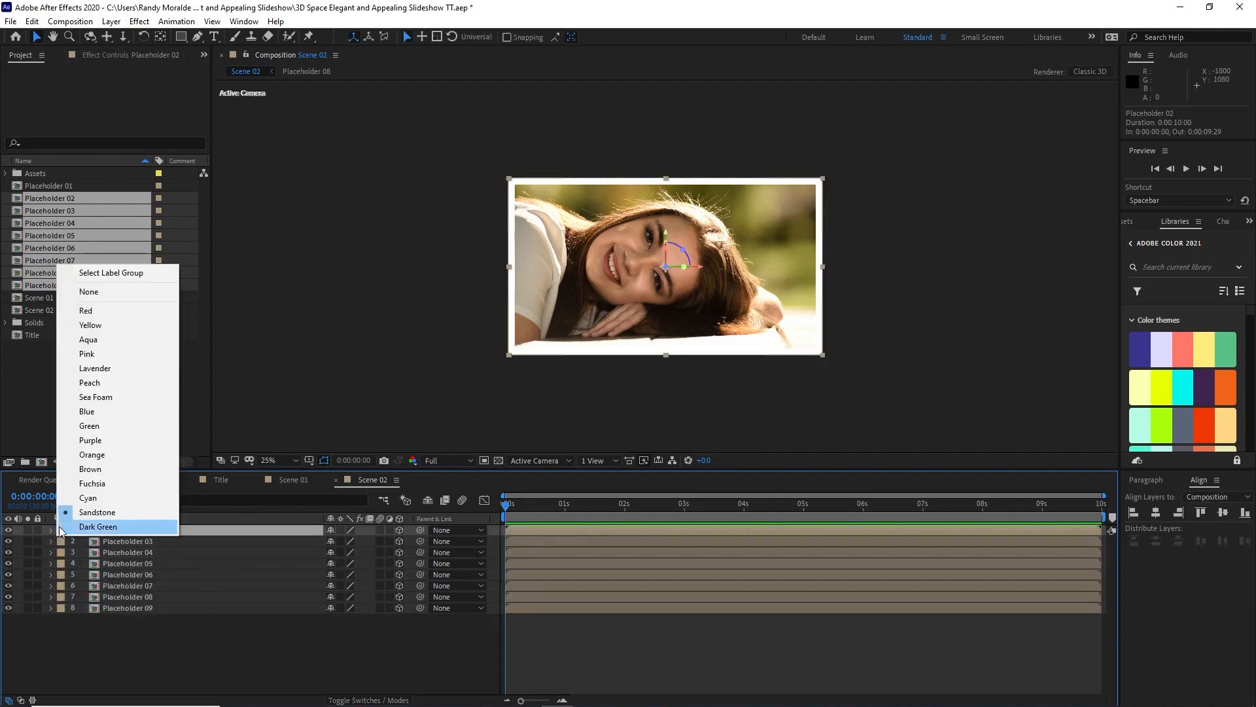
pyautogui.click(79, 501)
pyautogui.moveTo(133, 657); pyautogui.dragTo(131, 544)
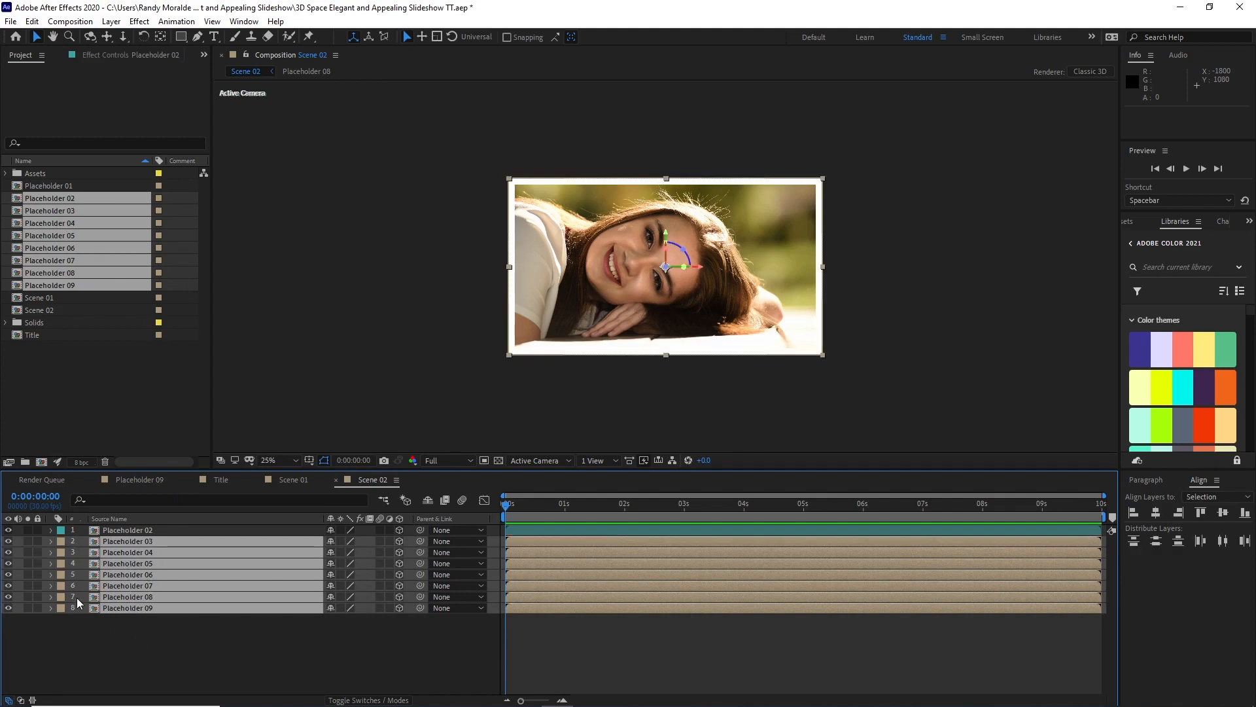
pyautogui.click(61, 584)
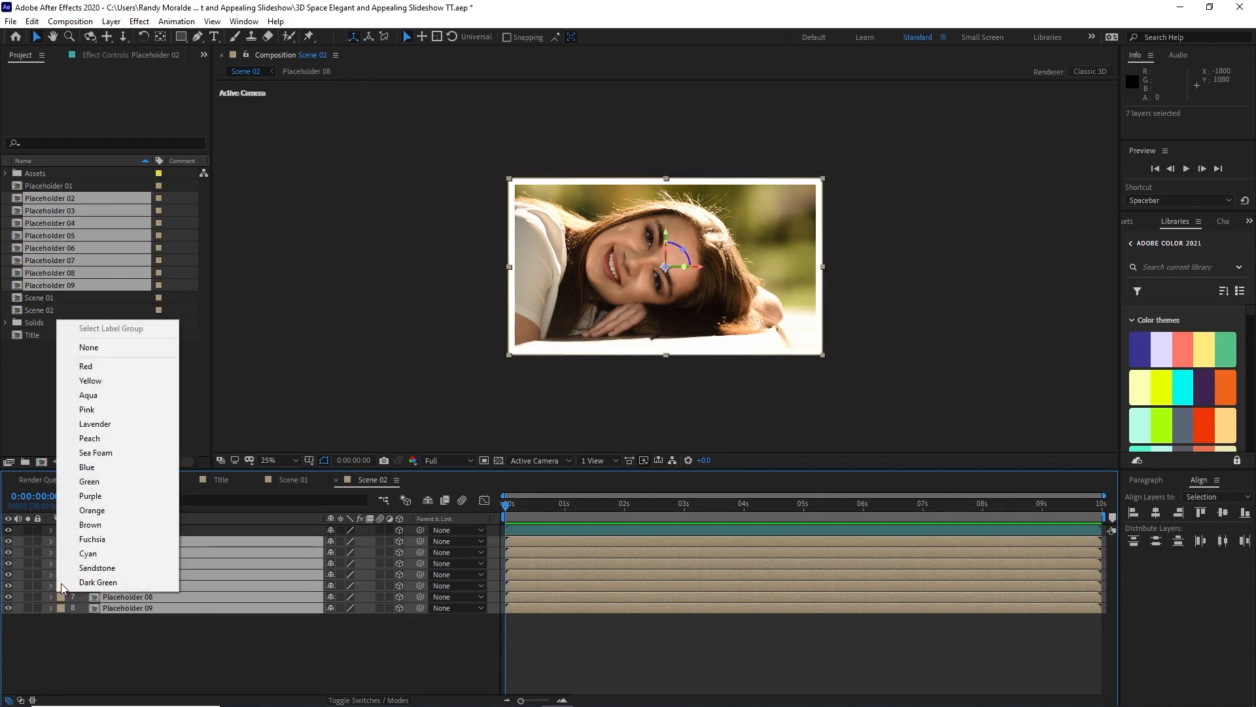
pyautogui.click(92, 539)
# Step: Scale Placeholder 02 to 50% in Scene 02
pyautogui.click(142, 531)
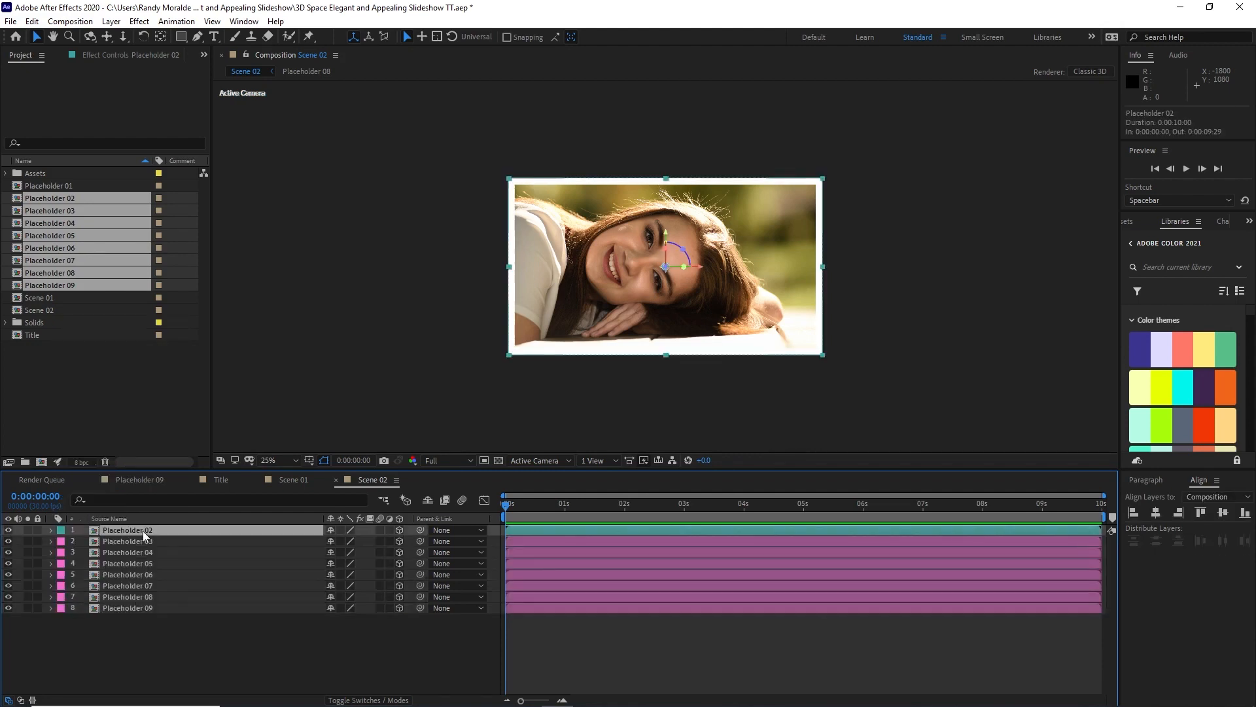
pyautogui.press('s')
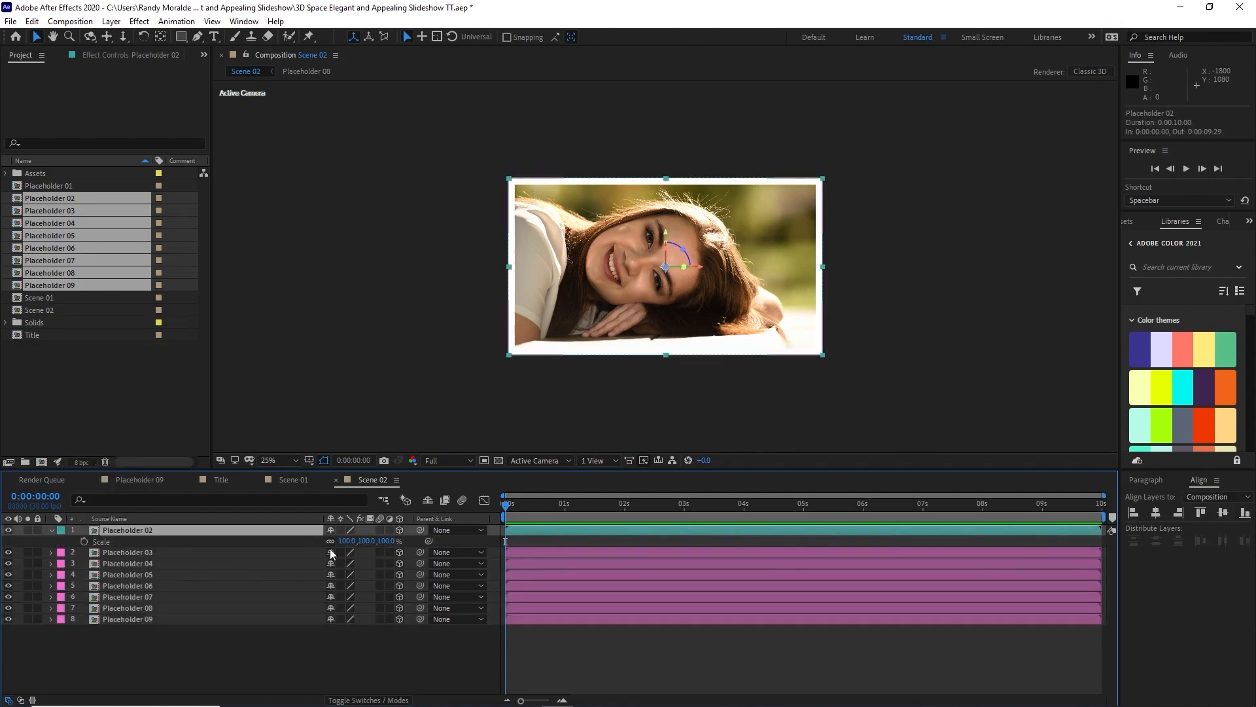
pyautogui.click(347, 541)
pyautogui.write('50')
pyautogui.click(303, 693)
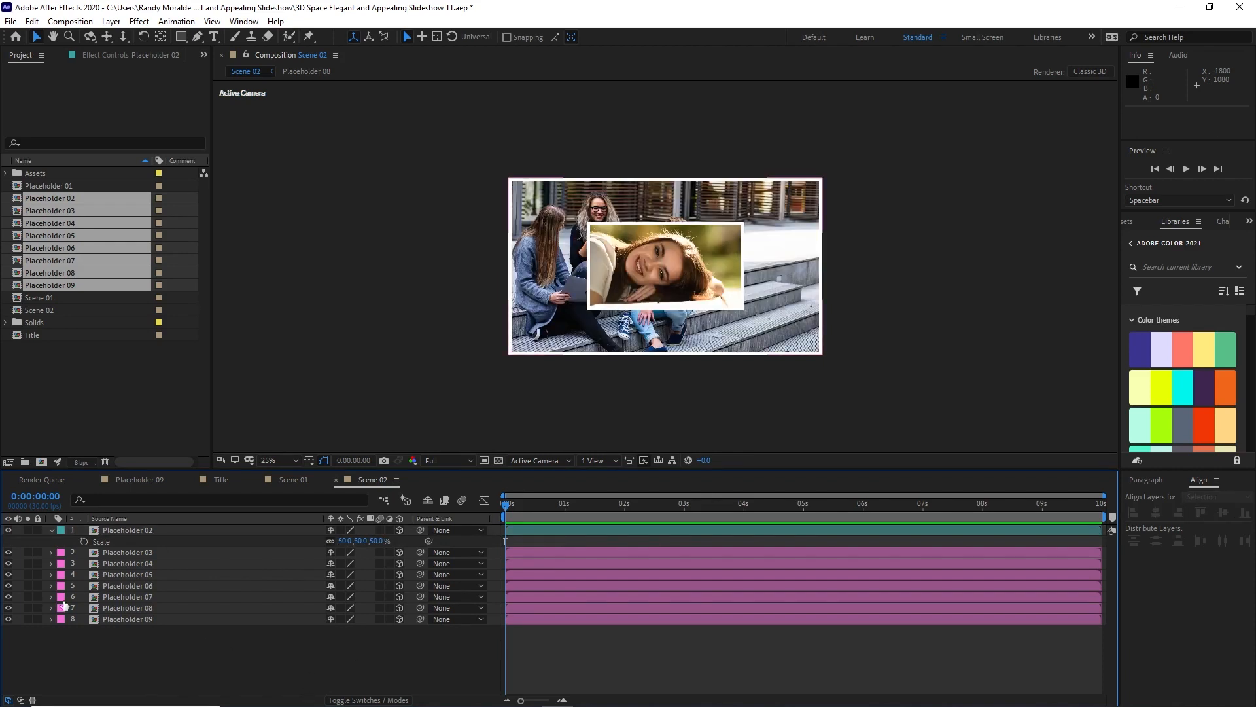
# Step: Hide Placeholders 04 to 09 and reveal the Position and Scale properties of Placeholder 03
pyautogui.moveTo(8, 619); pyautogui.dragTo(8, 564)
pyautogui.click(141, 552)
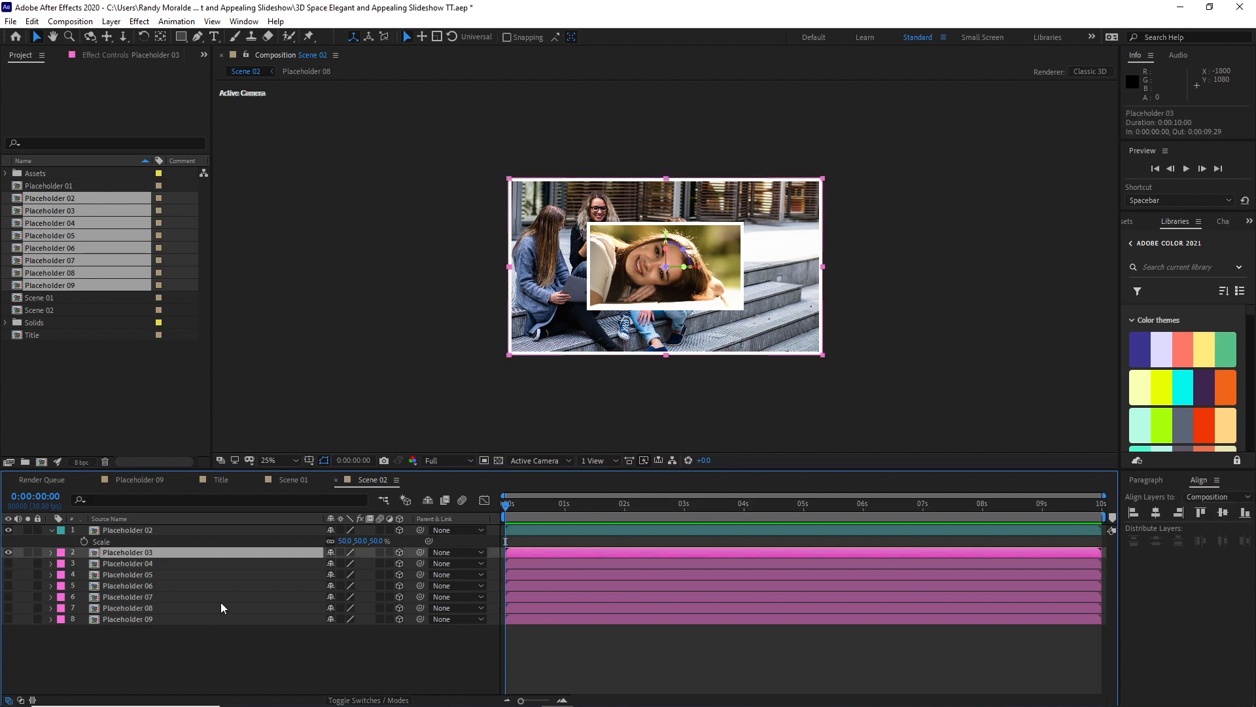
pyautogui.press('p')
pyautogui.hotkey('shift', 's')
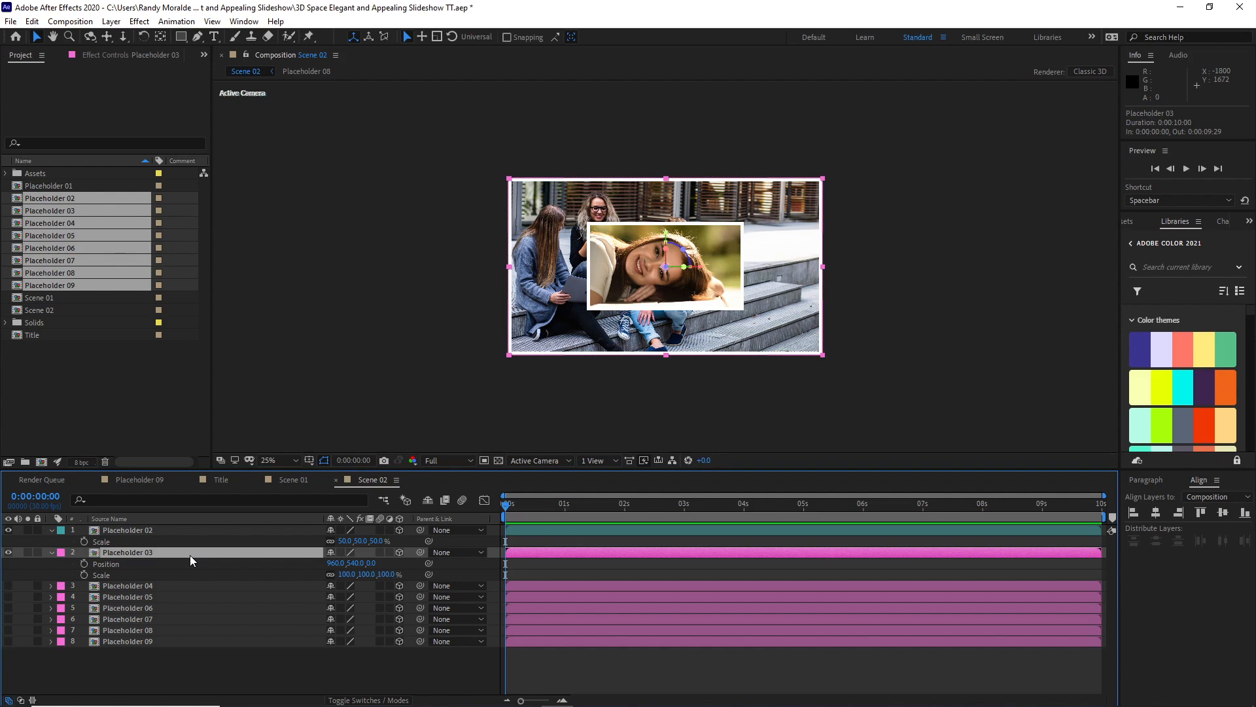
# Step: Reveal Placeholder 03's Rotation properties, move the layer up, and set its Z position to 1800 and scale to 35%
pyautogui.hotkey('shift', 'r')
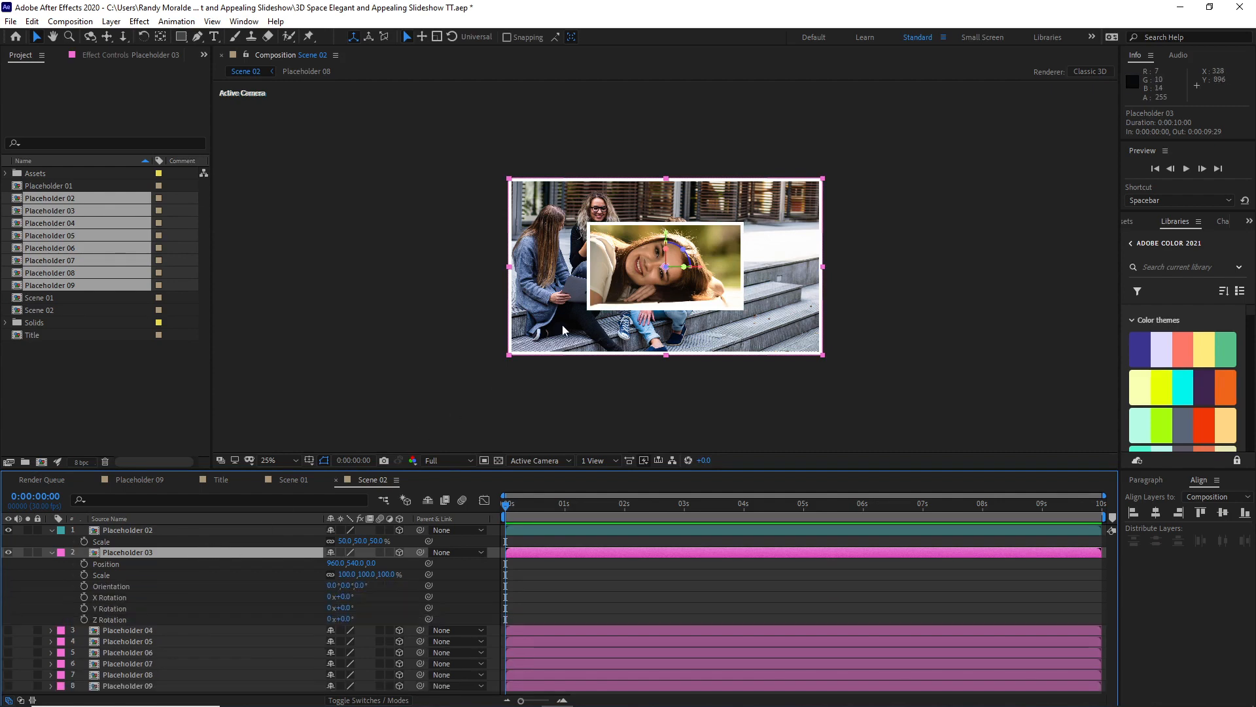
pyautogui.moveTo(560, 325); pyautogui.dragTo(536, 215)
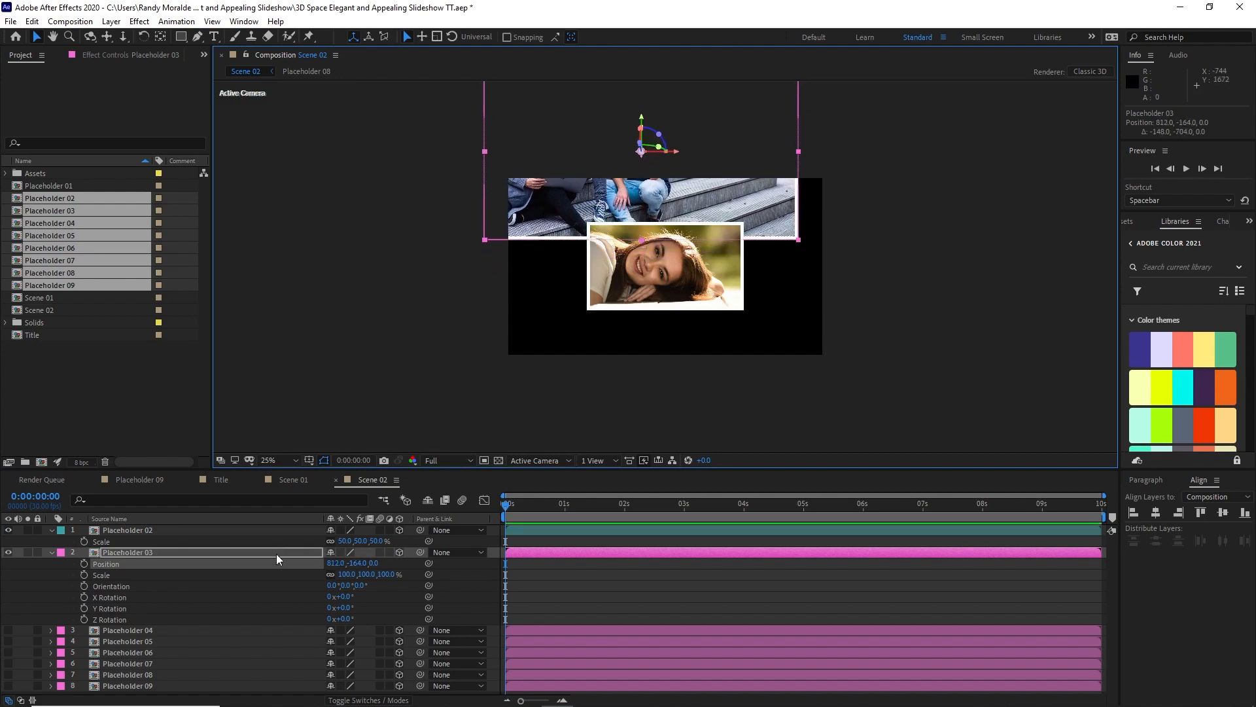
pyautogui.click(374, 563)
pyautogui.write('1800')
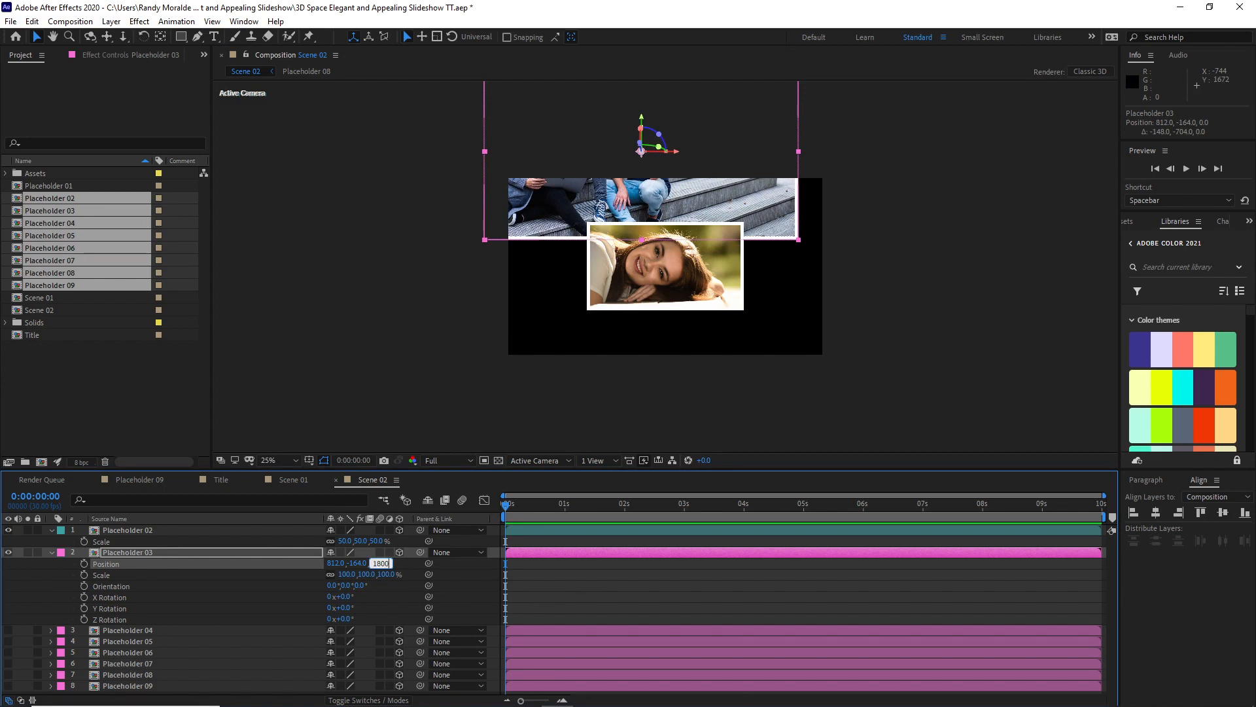
pyautogui.click(347, 574)
pyautogui.write('35')
pyautogui.click(298, 587)
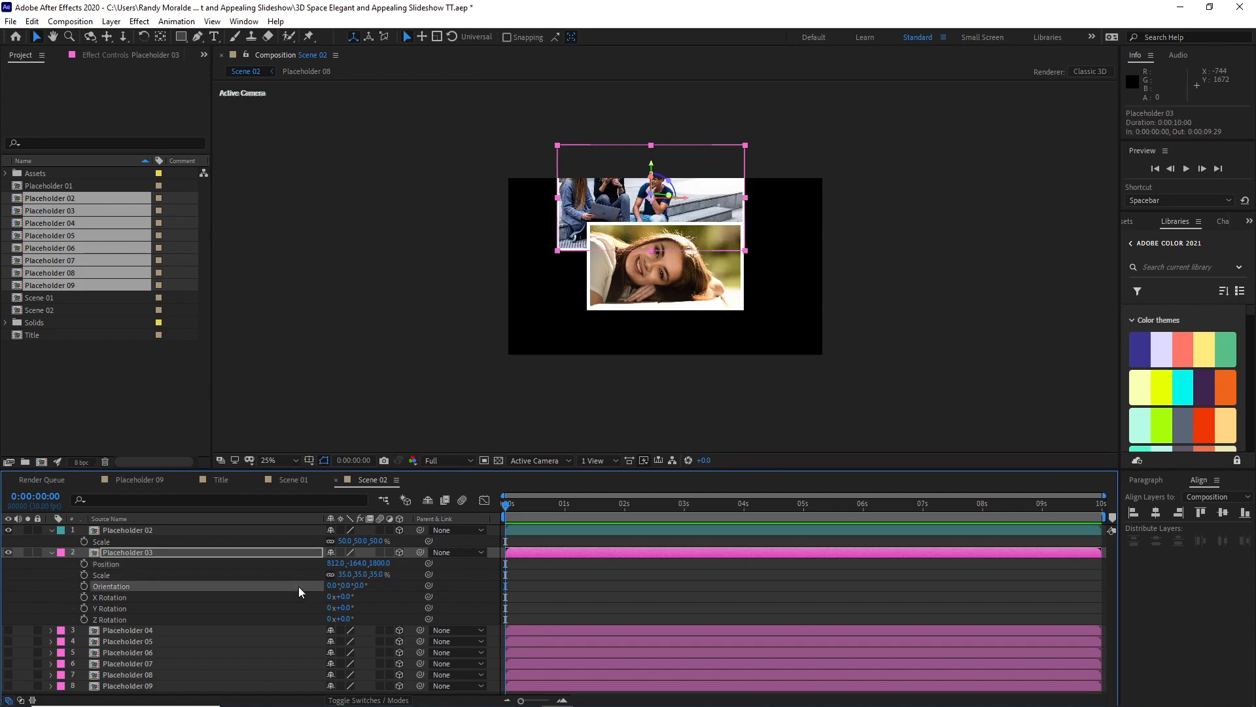
# Step: Place Placeholder 03 above the central picture's left corner, at about X 95, Y -84, and set its Z rotation to 7°
pyautogui.moveTo(629, 201); pyautogui.dragTo(564, 209)
pyautogui.moveTo(348, 623); pyautogui.dragTo(355, 623)
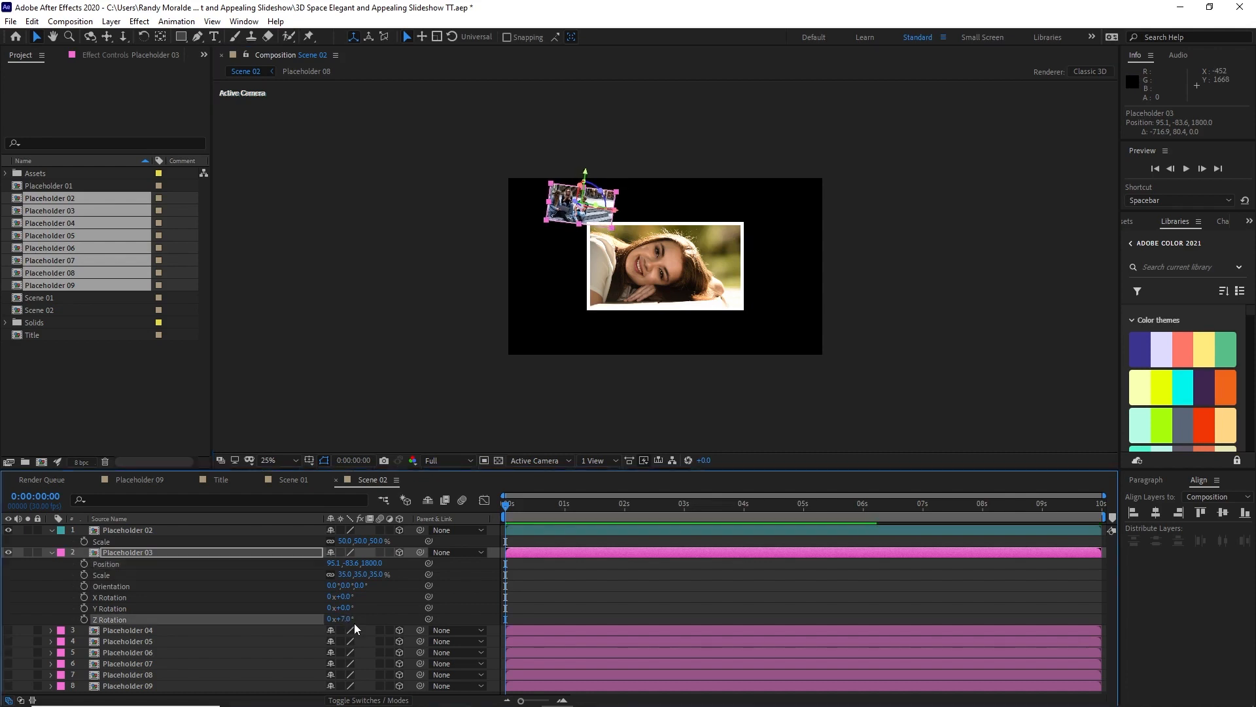
pyautogui.click(53, 554)
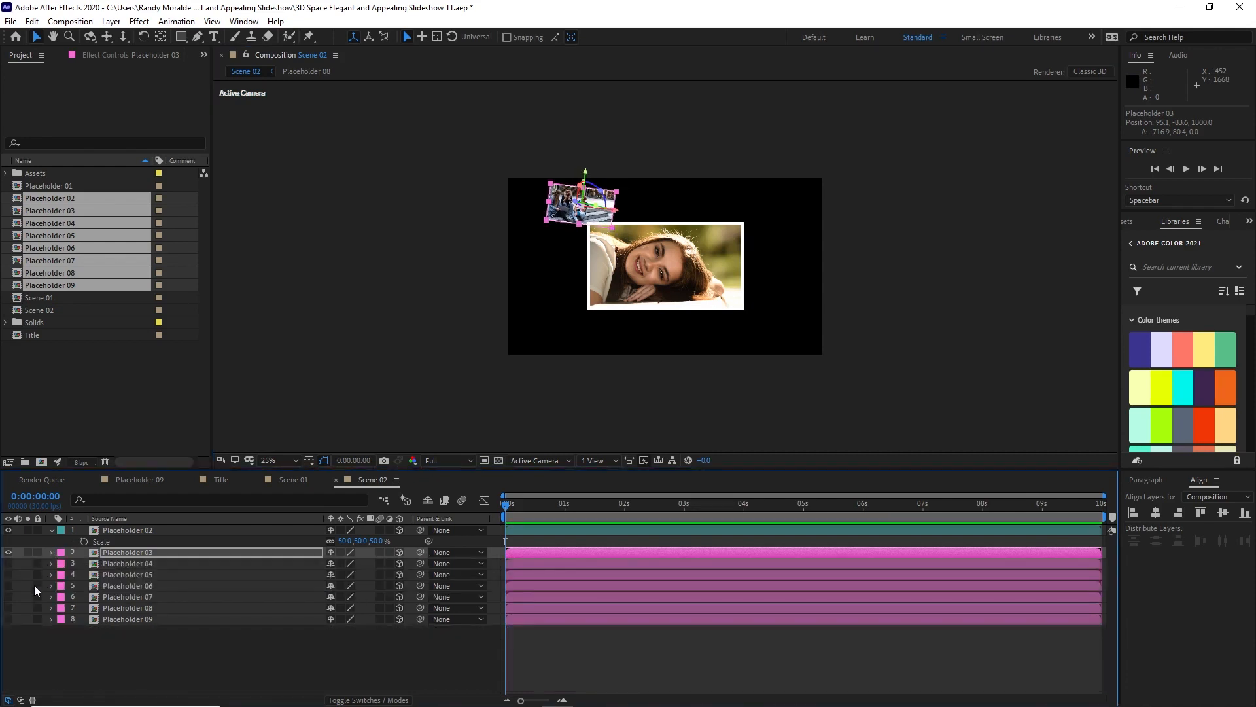
# Step: Show Placeholder 04, shift it to about X 1784, Y 144, and reveal its Position, Scale and Rotation properties
pyautogui.click(8, 564)
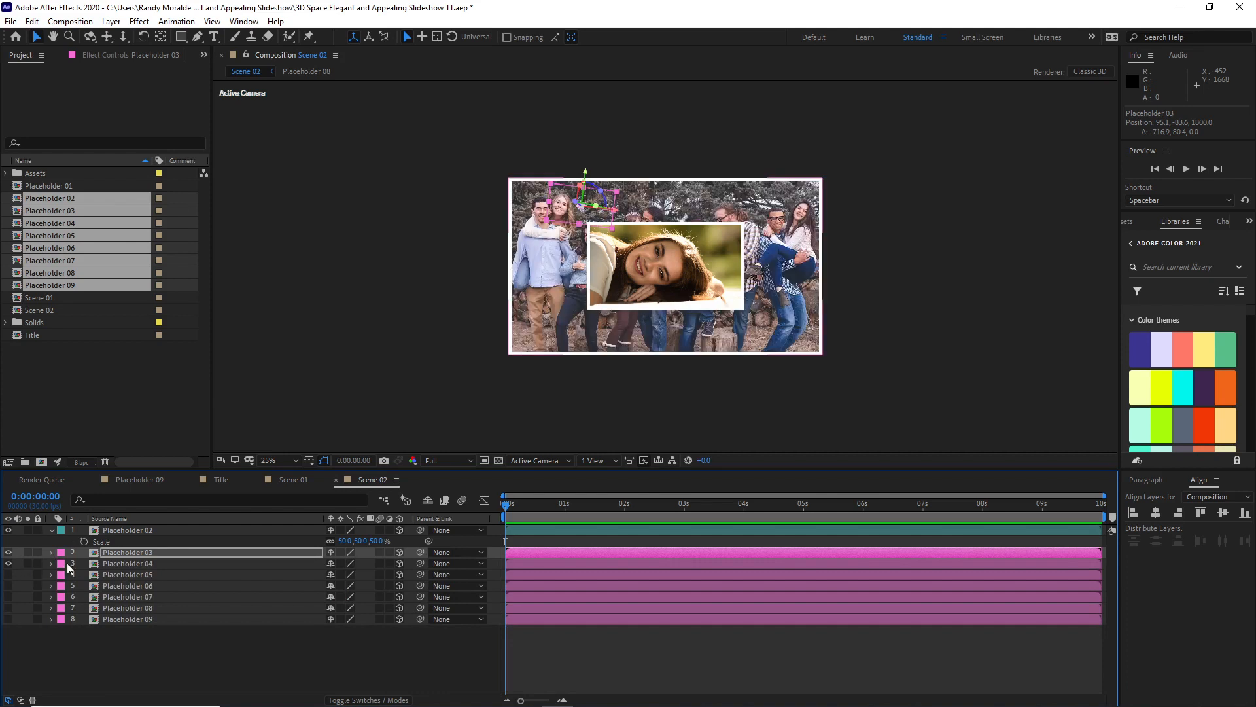
pyautogui.click(111, 564)
pyautogui.moveTo(566, 315); pyautogui.dragTo(701, 250)
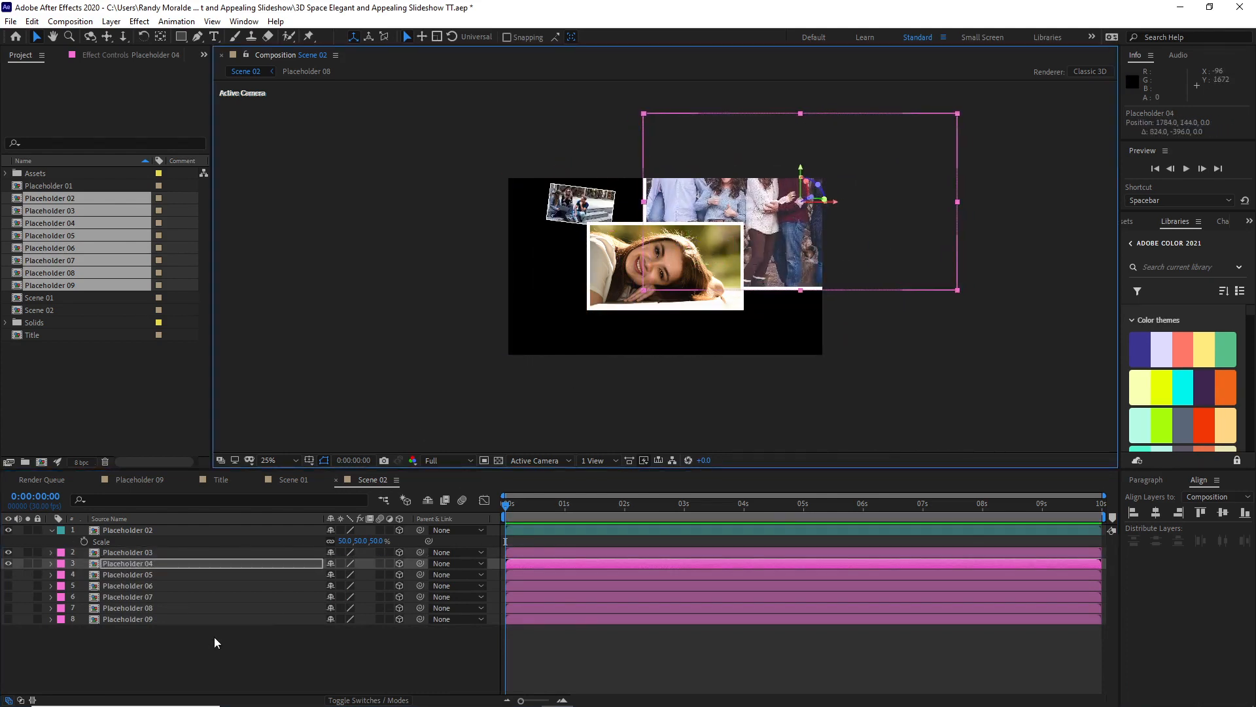
pyautogui.press('p')
pyautogui.hotkey('shift', 's')
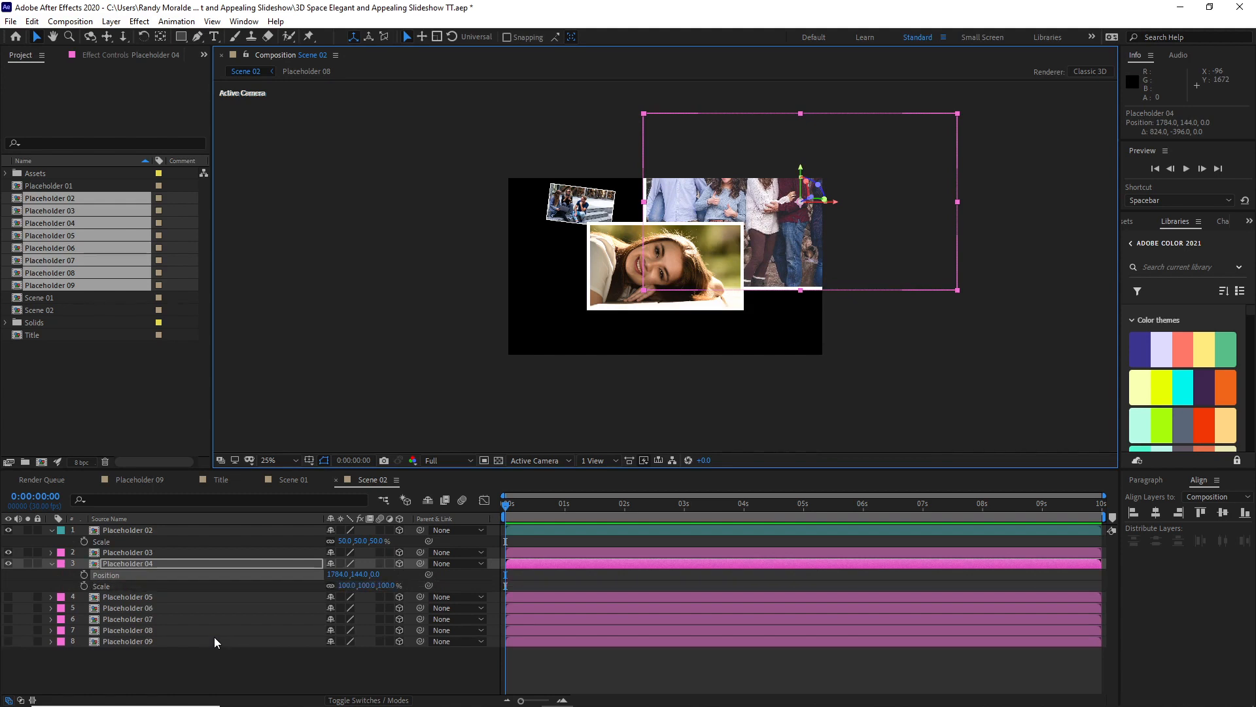
pyautogui.hotkey('shift', 'r')
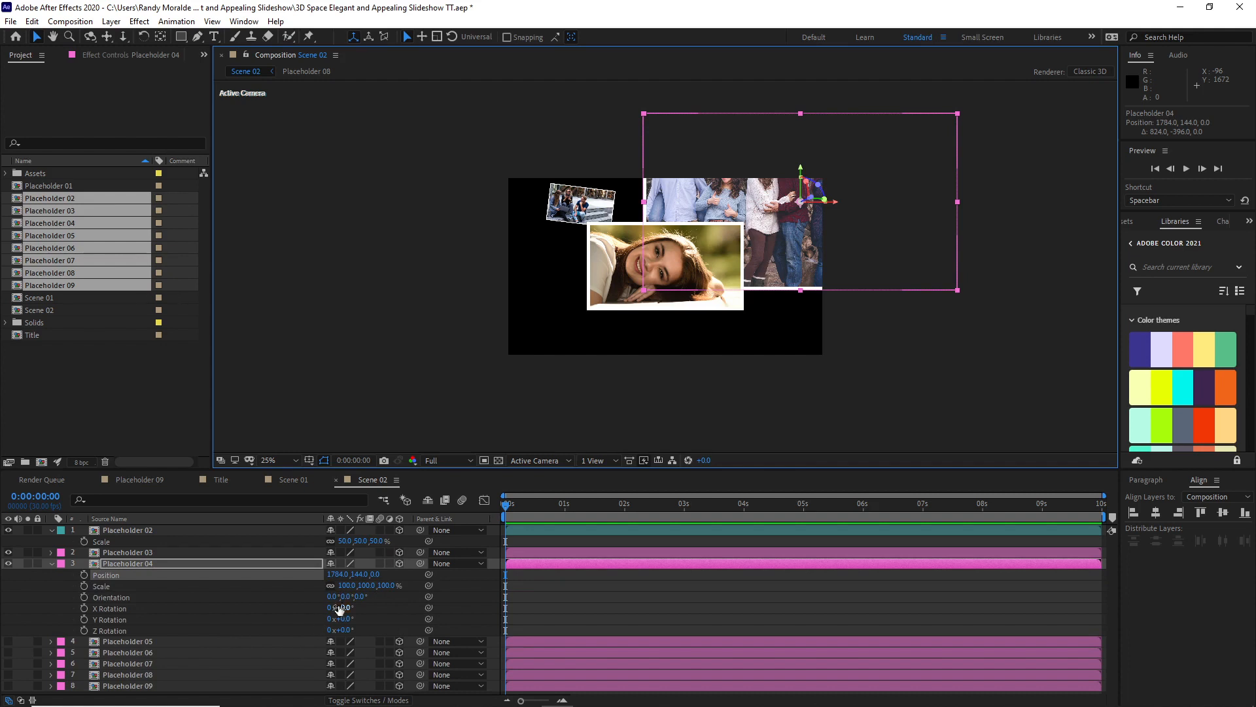
# Step: Set Placeholder 04's Z position to 1500 and its scale to 35%
pyautogui.click(376, 574)
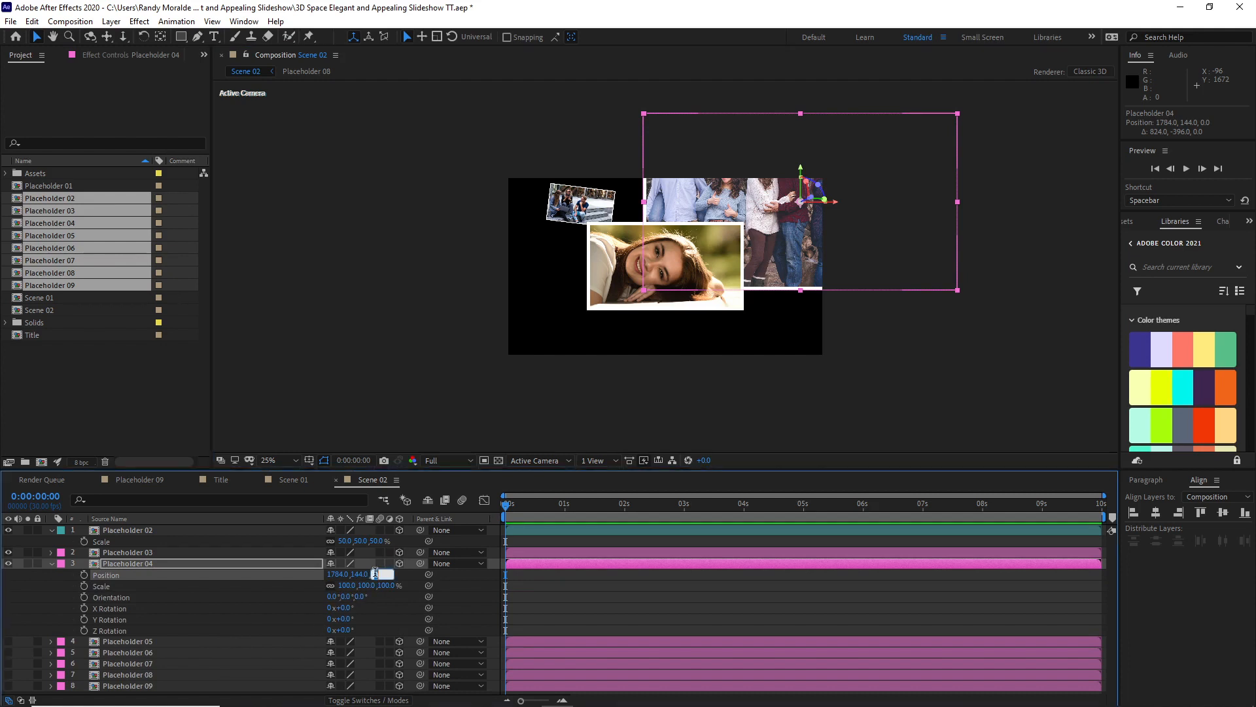
pyautogui.write('1500')
pyautogui.click(347, 585)
pyautogui.write('35')
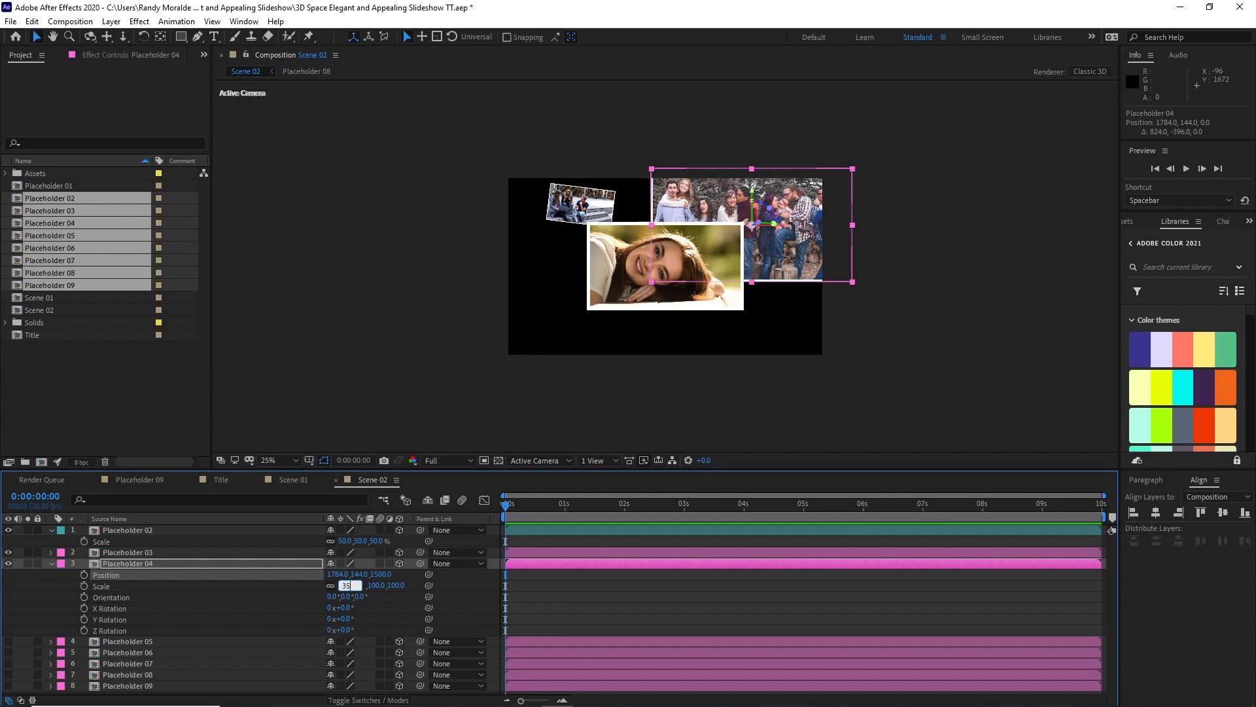
# Step: Place Placeholder 04 above the central picture's right part, at about X 1322, Y -62, and set its Z rotation to -13°
pyautogui.moveTo(776, 234); pyautogui.dragTo(728, 212)
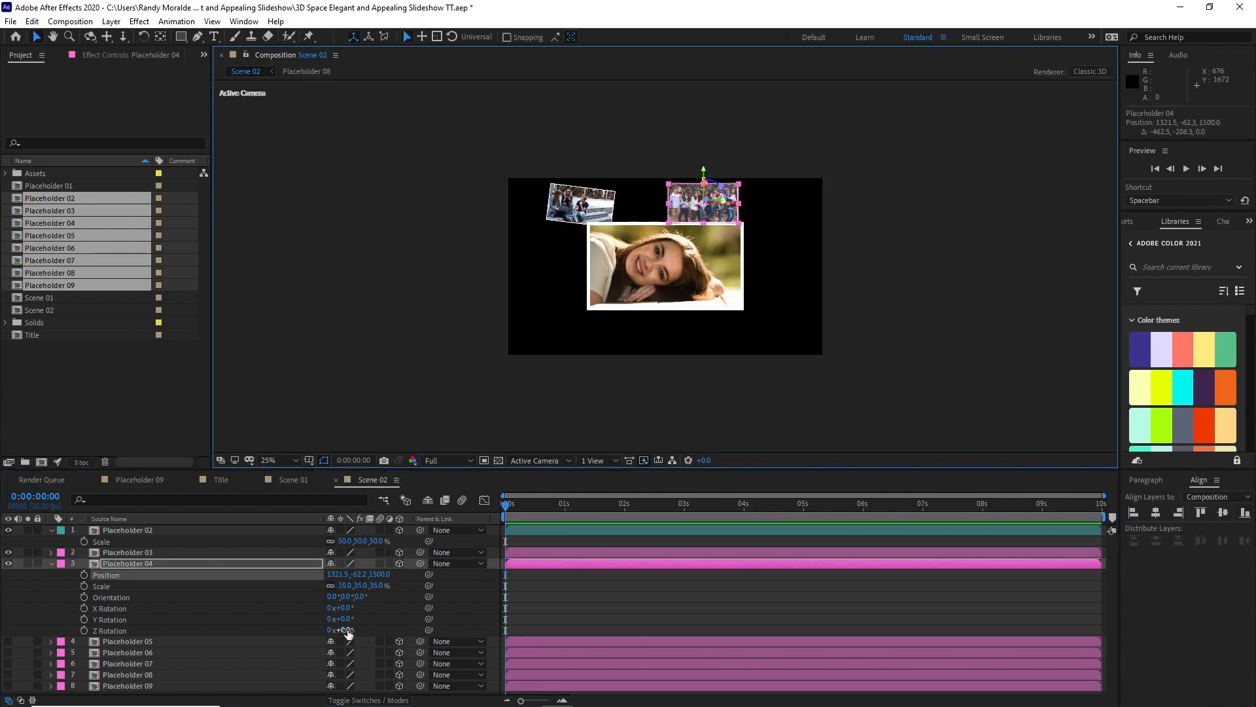
pyautogui.moveTo(342, 630); pyautogui.dragTo(337, 630)
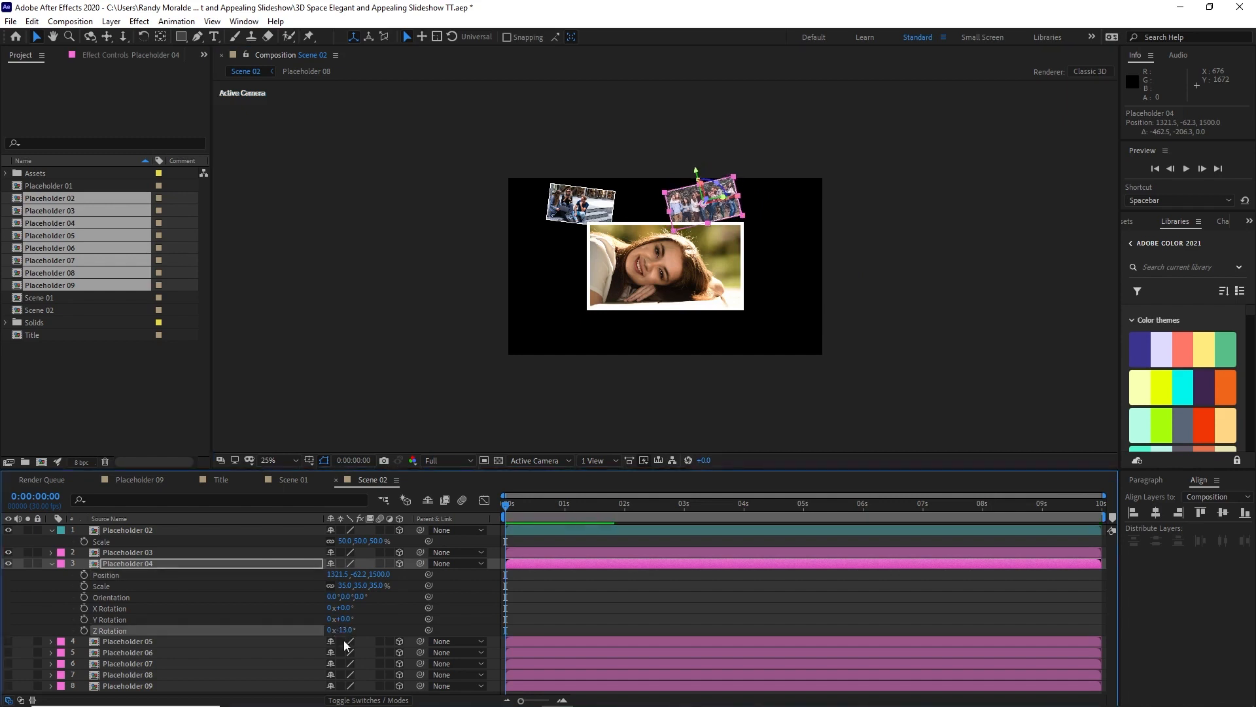
pyautogui.click(51, 563)
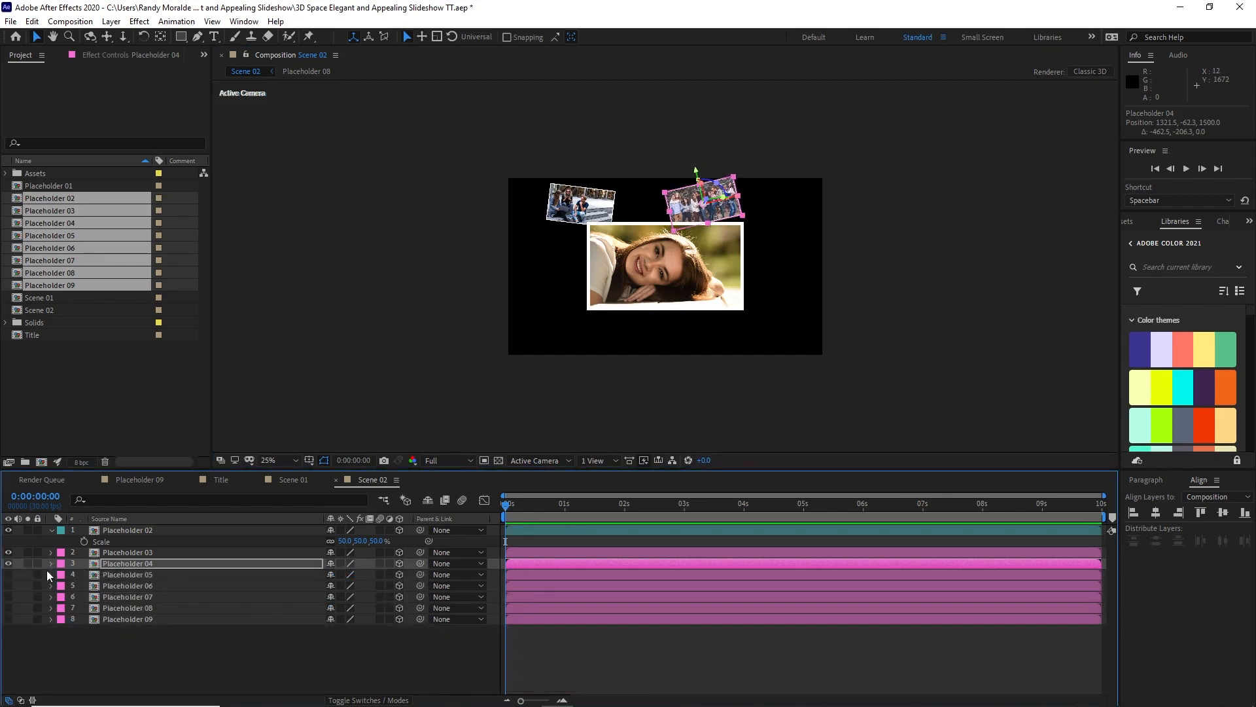
# Step: Show Placeholder 05, reveal its Position, Scale and Rotation properties, and move it sideways to about X 2424, Y 520
pyautogui.click(9, 574)
pyautogui.click(121, 575)
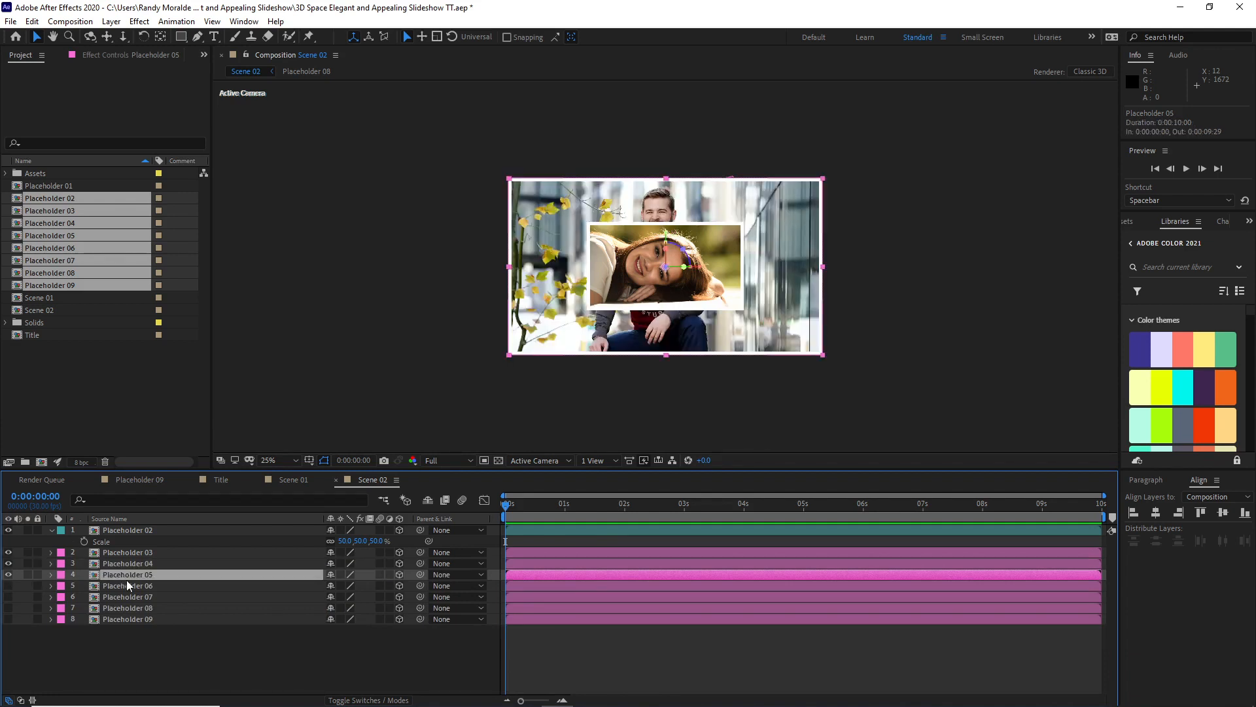
pyautogui.press('p')
pyautogui.hotkey('shift', 's')
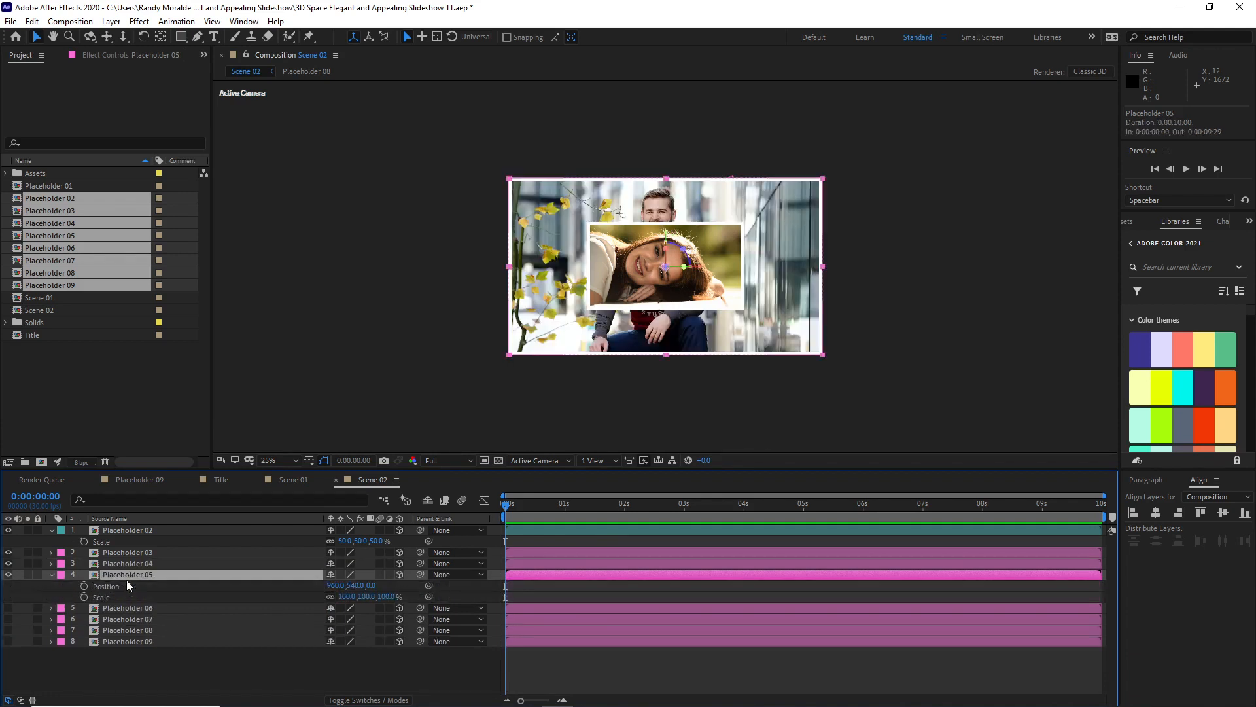
pyautogui.hotkey('shift', 'r')
pyautogui.moveTo(569, 305); pyautogui.dragTo(808, 296)
# Step: Set Placeholder 05's Z position to 1500 and scale to 35%, and place it beside the central picture at about X 2049, Y 439
pyautogui.click(375, 585)
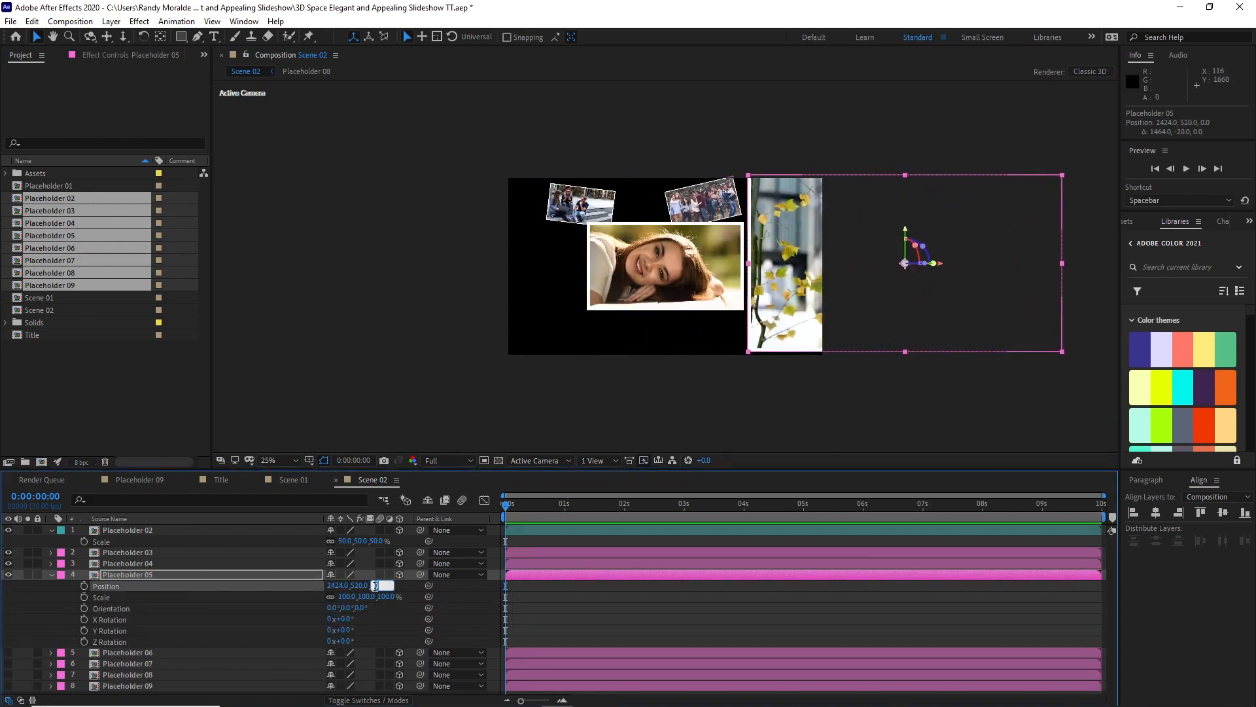
pyautogui.write('1500')
pyautogui.click(345, 596)
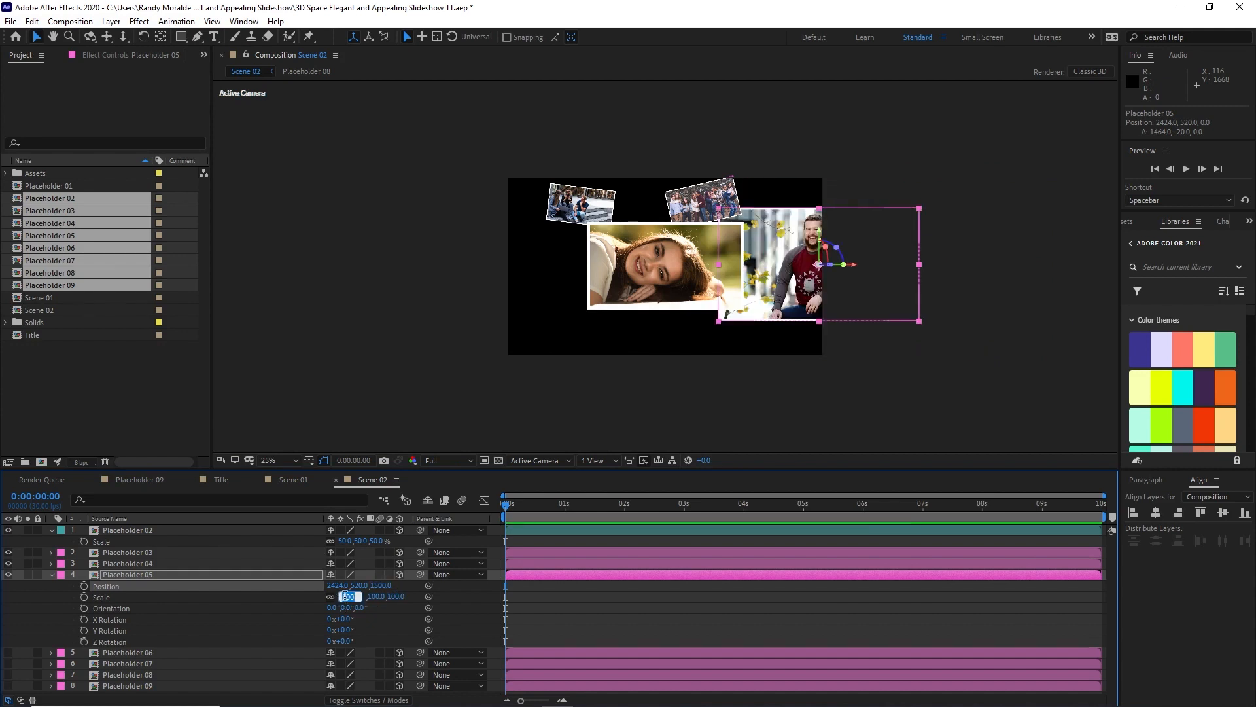
pyautogui.write('35')
pyautogui.click(266, 619)
pyautogui.moveTo(786, 271); pyautogui.dragTo(752, 265)
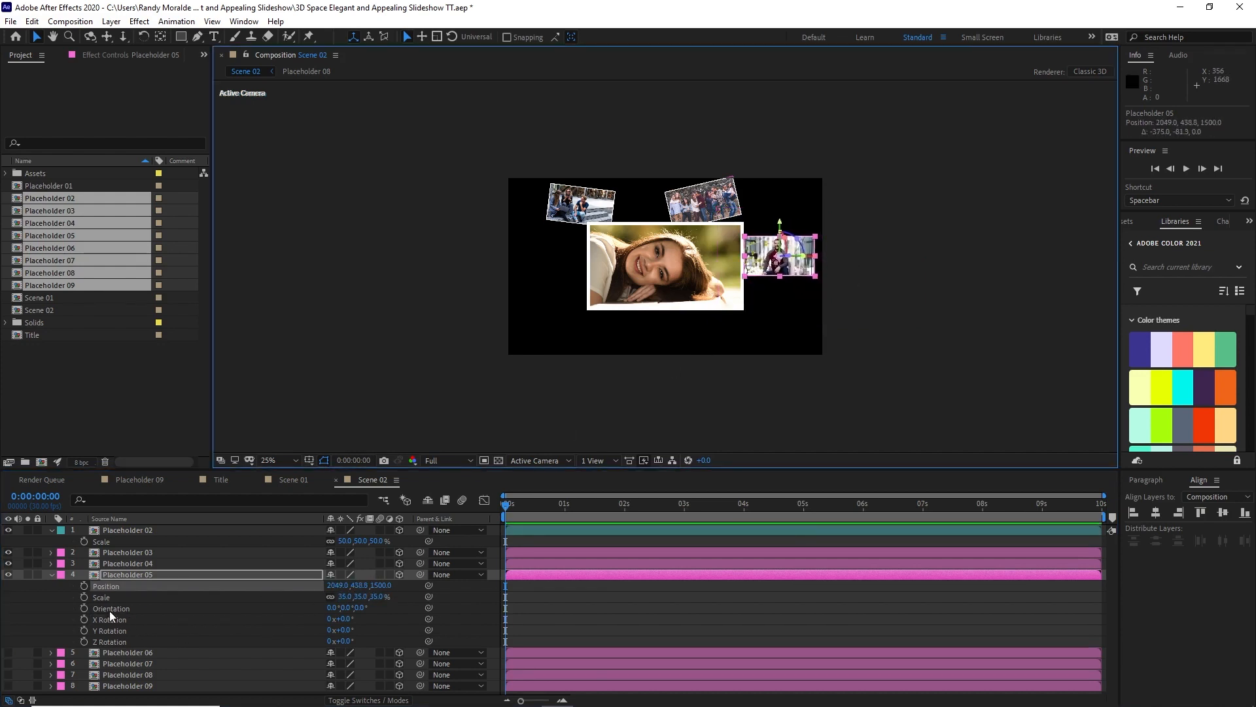
pyautogui.click(52, 574)
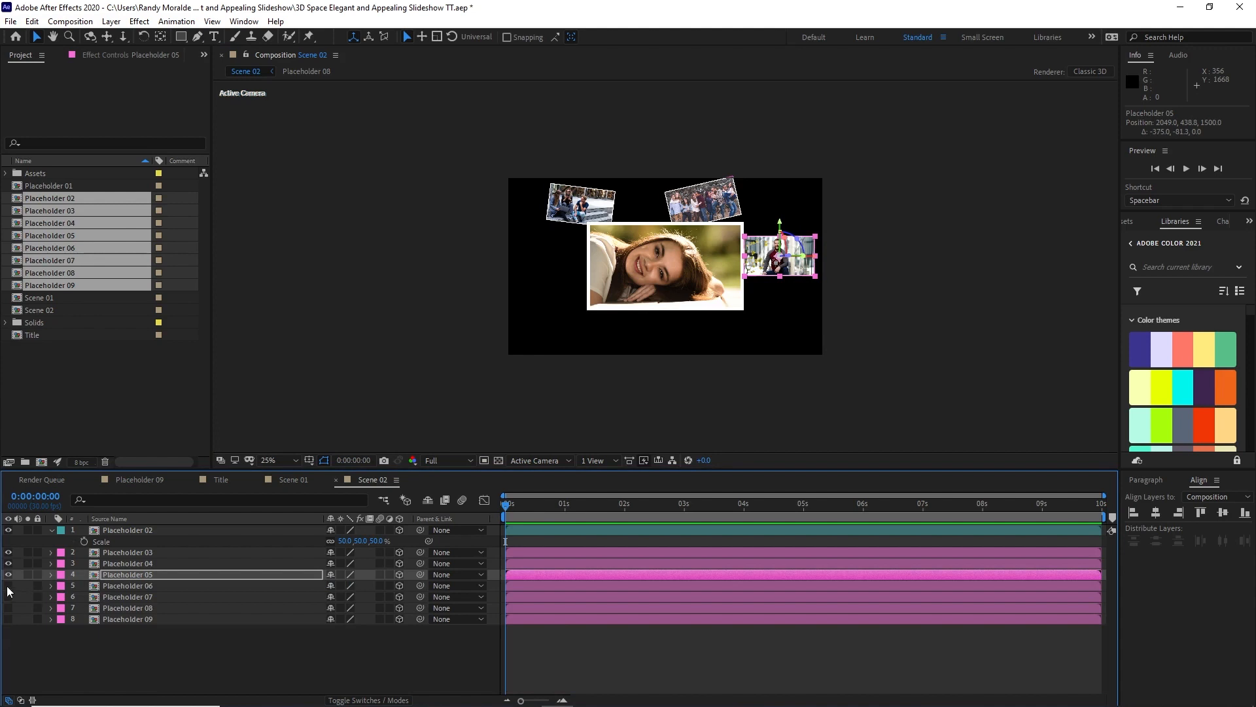
# Step: Show Placeholder 06, reveal its Position, Scale and Rotation properties, and move it down to about X 948, Y 1236
pyautogui.click(8, 587)
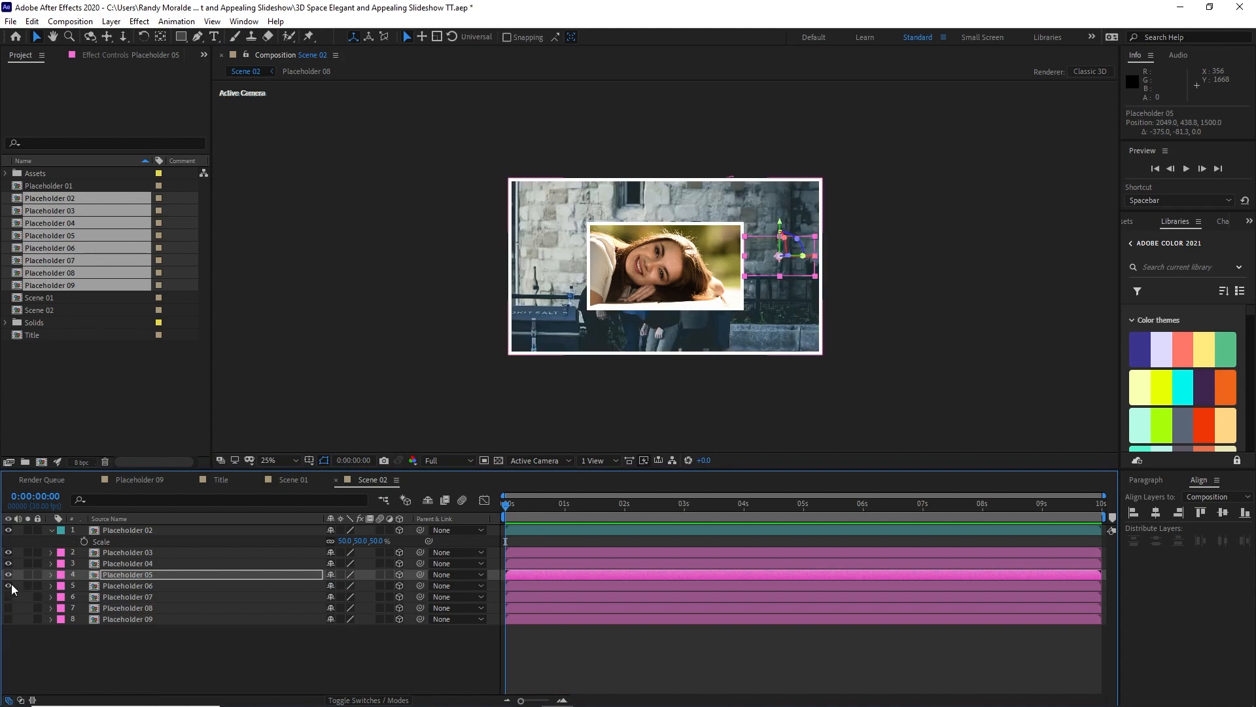
pyautogui.click(133, 585)
pyautogui.press('p')
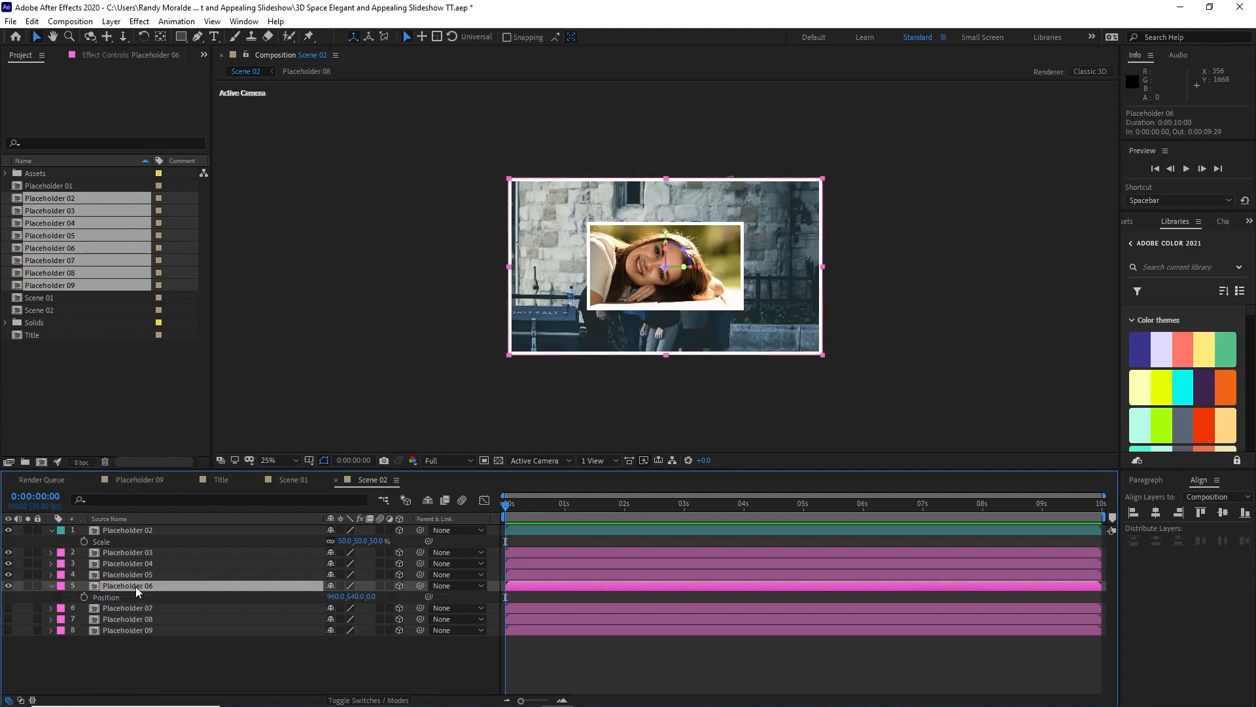
pyautogui.hotkey('shift', 's')
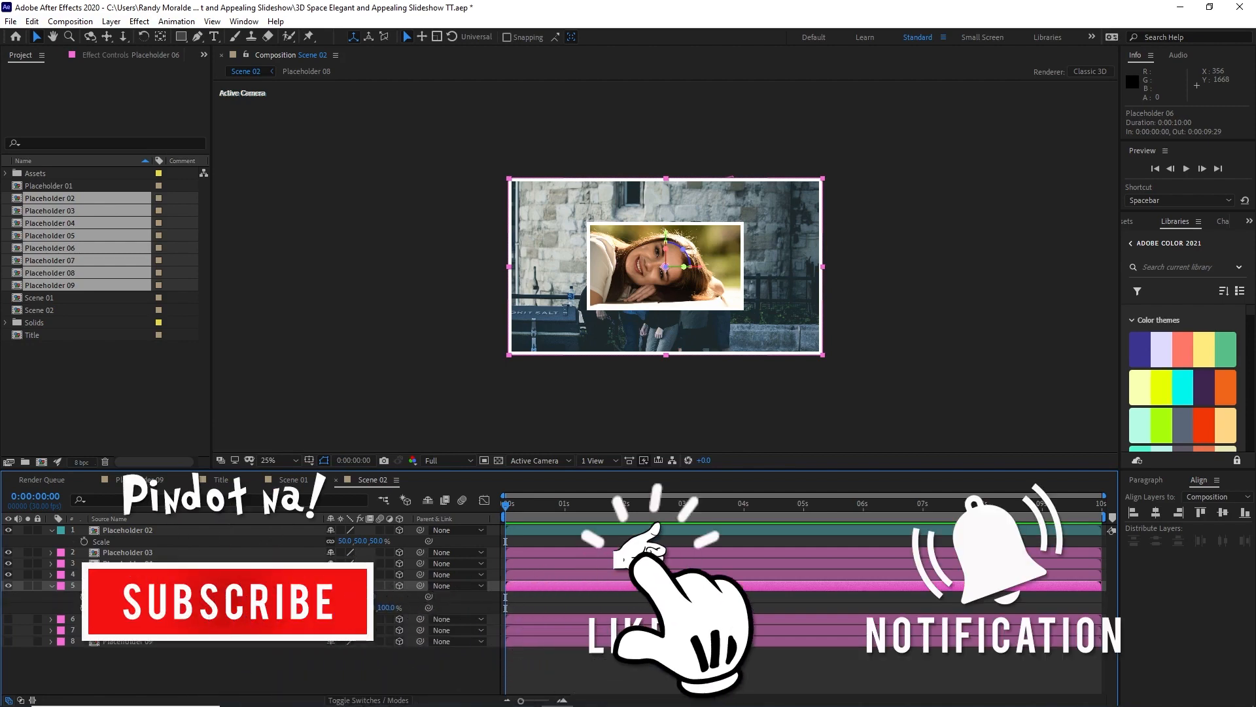
pyautogui.hotkey('shift', 'r')
pyautogui.moveTo(551, 320); pyautogui.dragTo(549, 434)
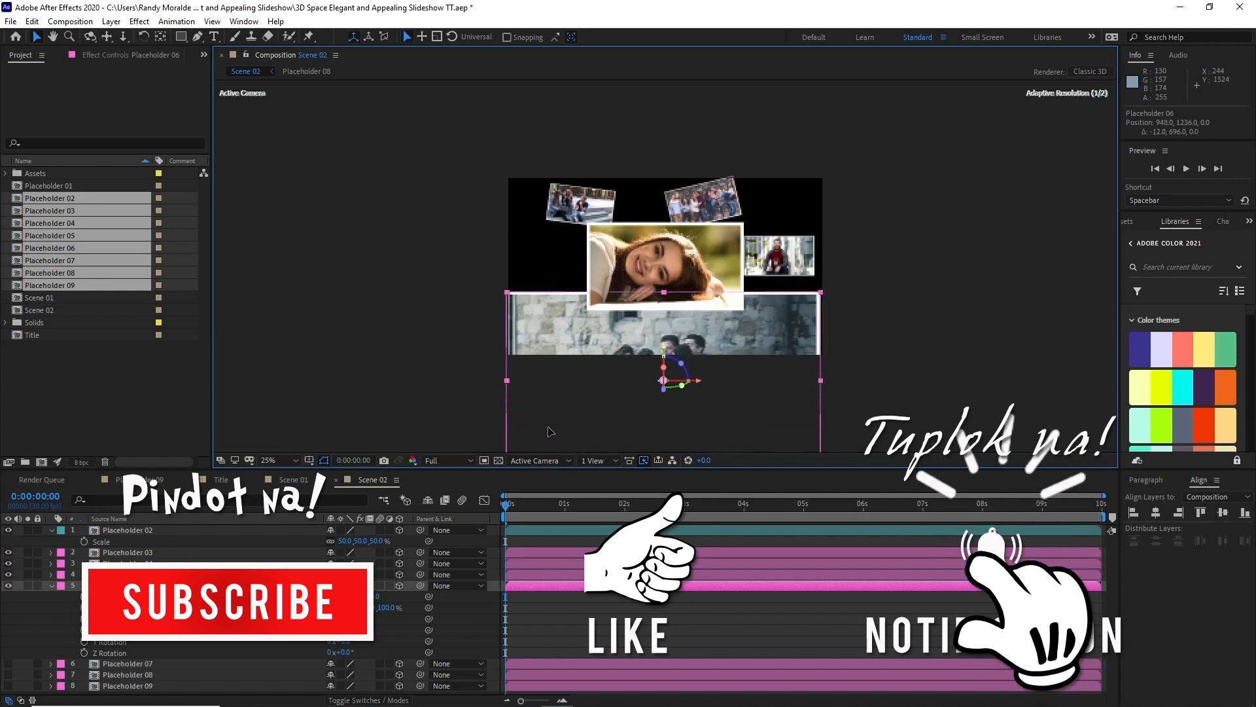
# Step: Set Placeholder 06's Z position to 1400 and its scale to 40%
pyautogui.click(378, 597)
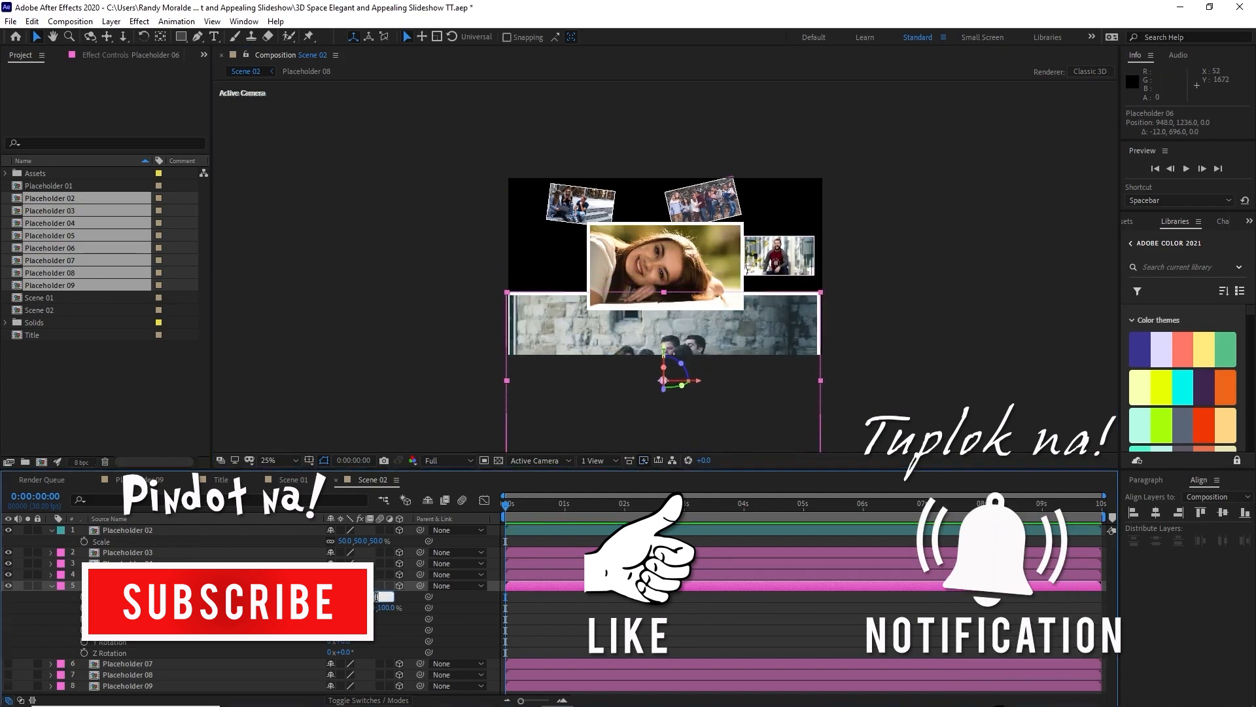
pyautogui.write('1400')
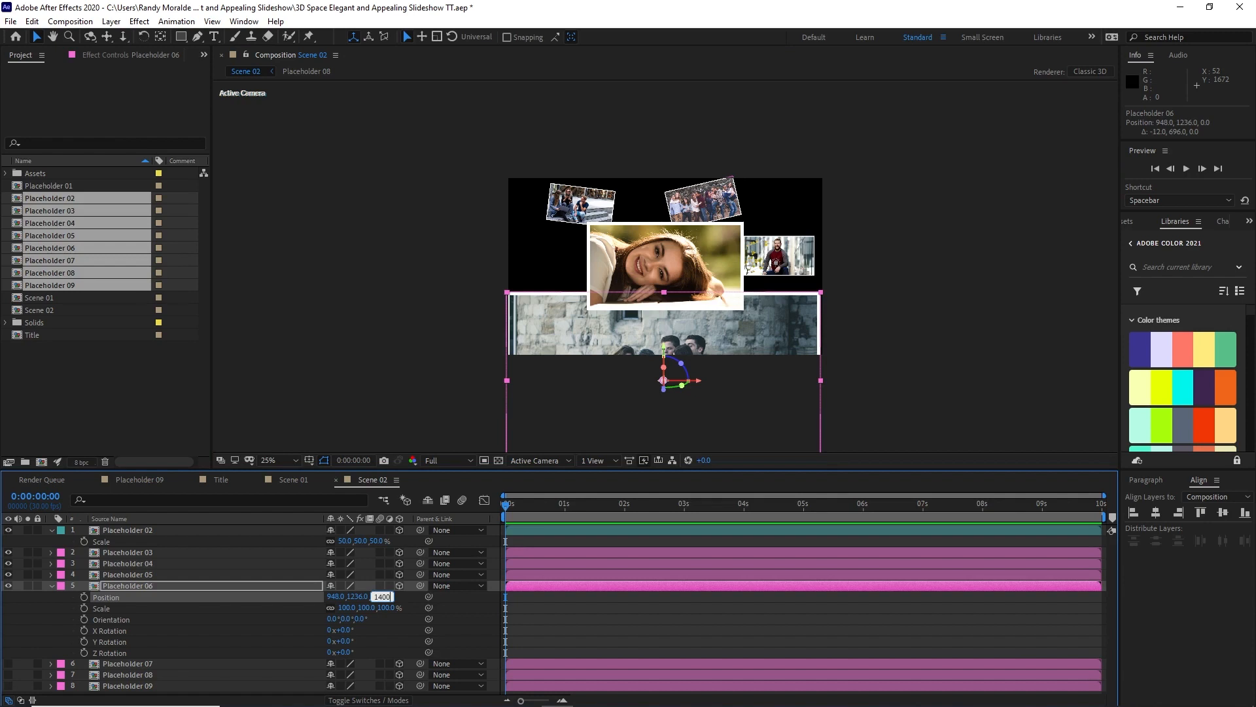
pyautogui.click(266, 632)
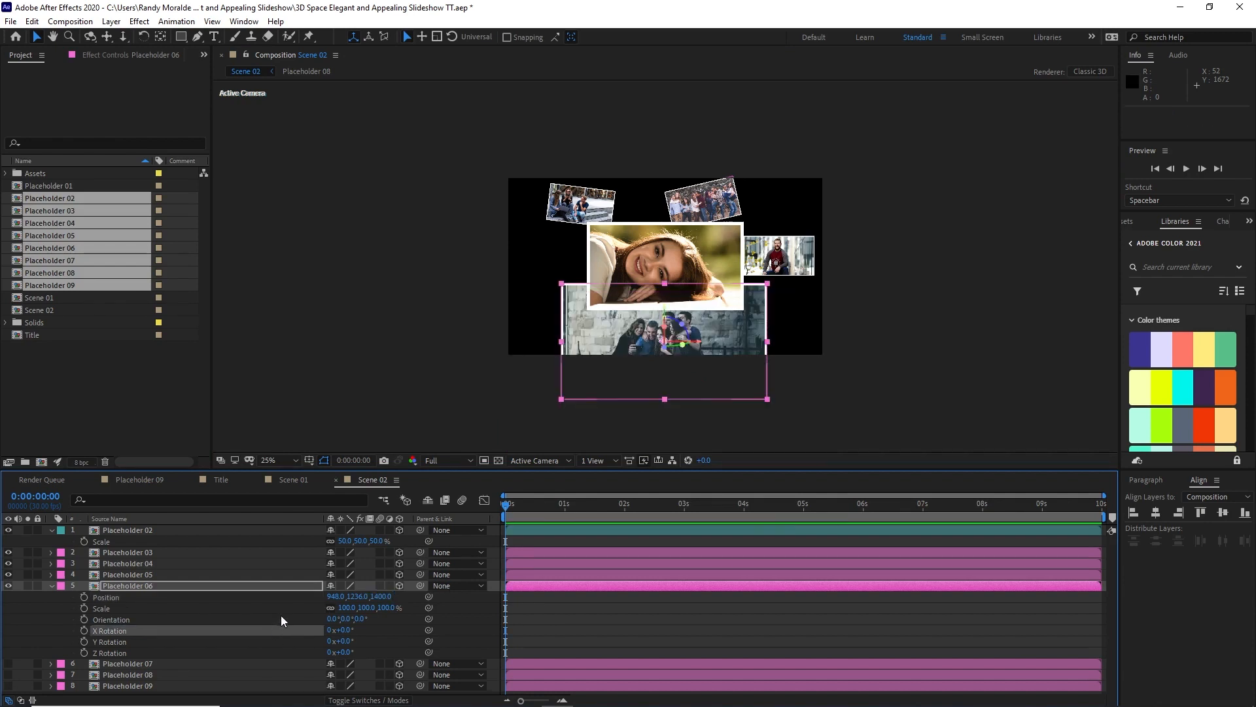
pyautogui.click(346, 608)
pyautogui.write('40')
pyautogui.press('Return')
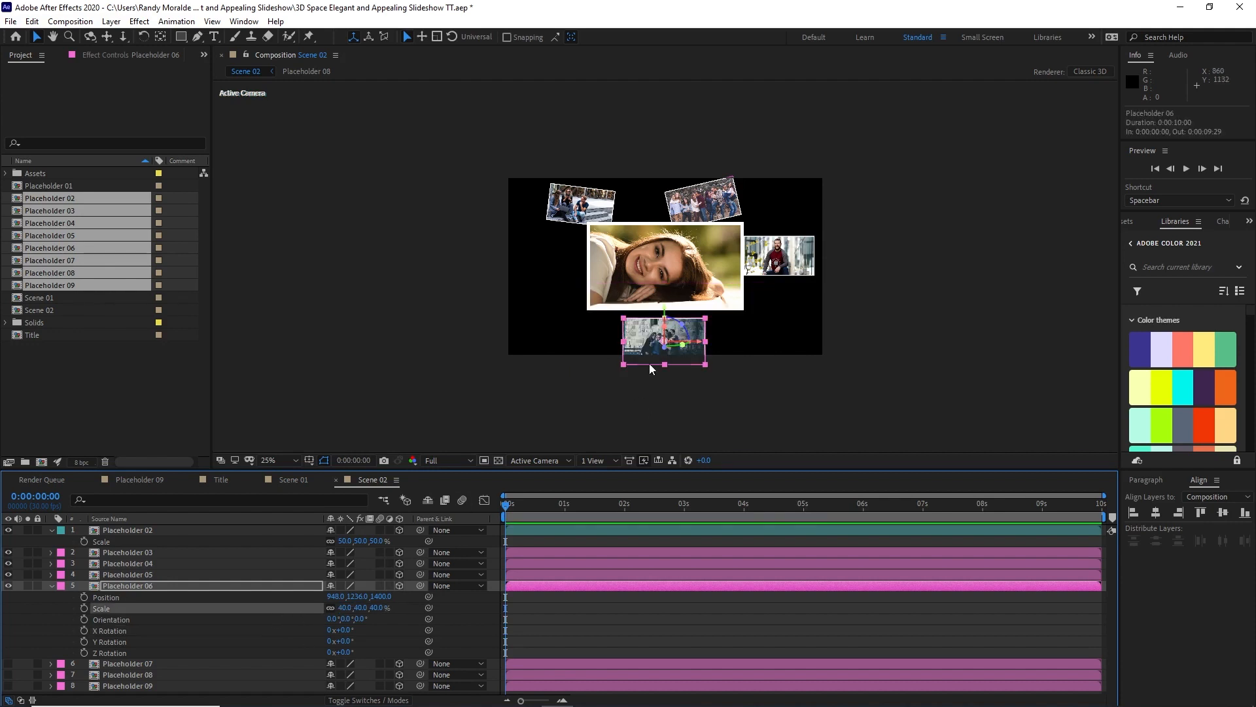
# Step: Rotate Placeholder 06 about 10° on Z and place it below the central picture's right corner, at about X 1637, Y 1108
pyautogui.moveTo(649, 363); pyautogui.dragTo(645, 341)
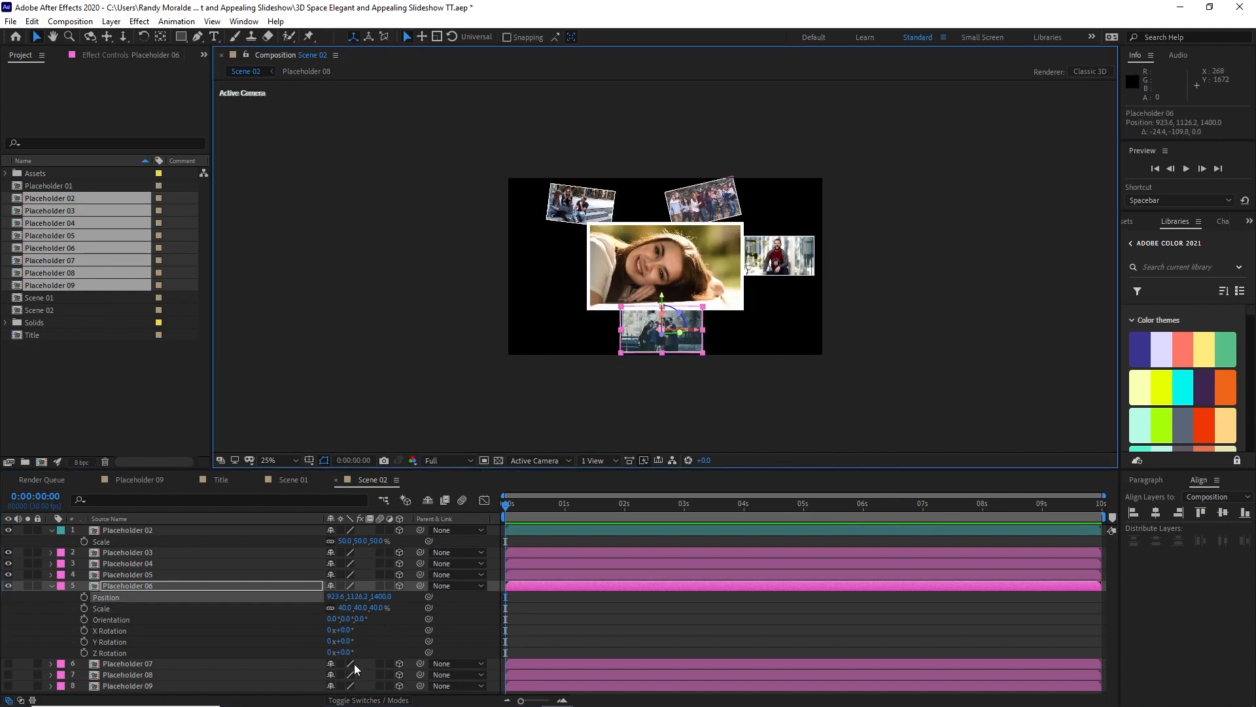
pyautogui.moveTo(346, 652); pyautogui.dragTo(353, 651)
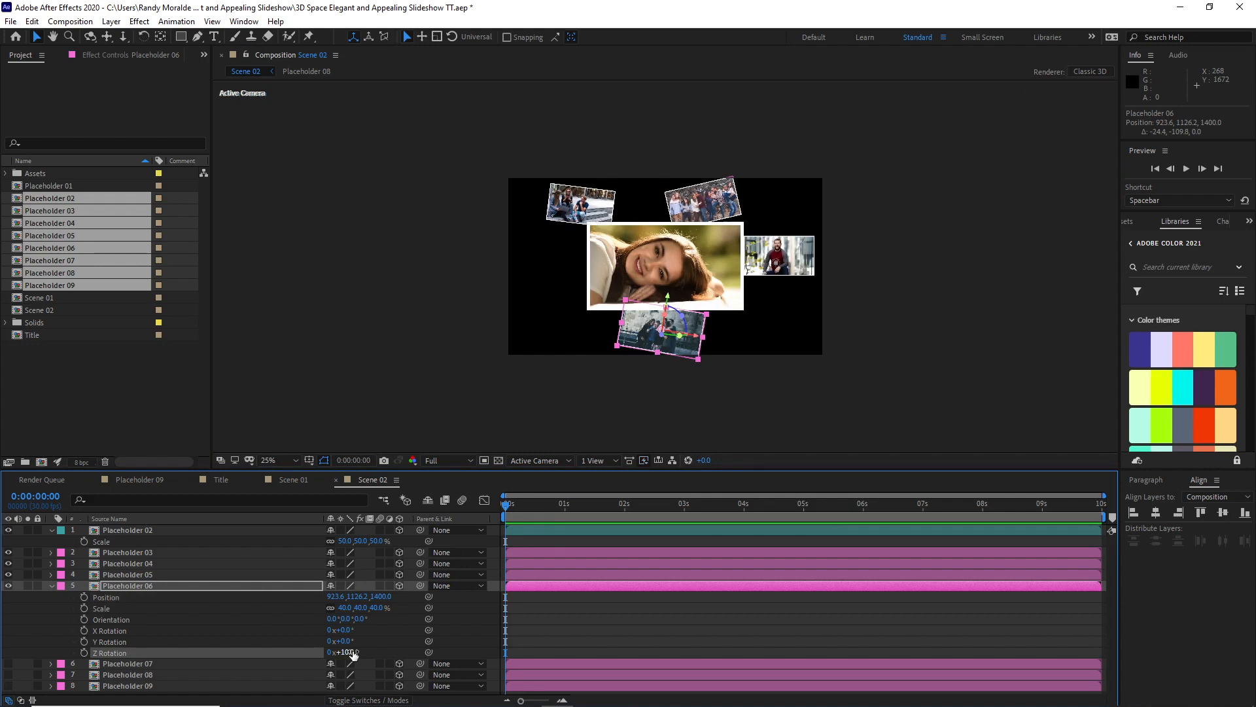
pyautogui.moveTo(646, 333); pyautogui.dragTo(713, 336)
pyautogui.moveTo(713, 336); pyautogui.dragTo(713, 337)
pyautogui.click(52, 586)
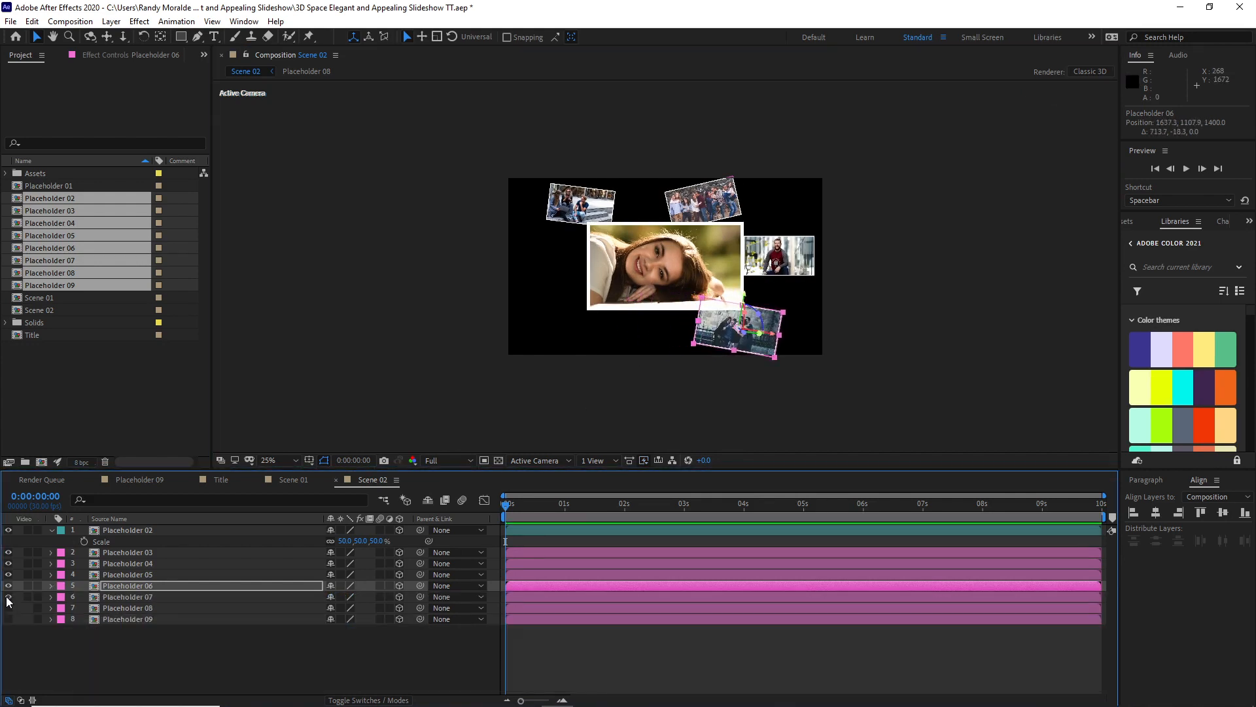
# Step: Show Placeholder 07 and reveal its Position, Scale and Rotation properties
pyautogui.click(8, 598)
pyautogui.click(124, 597)
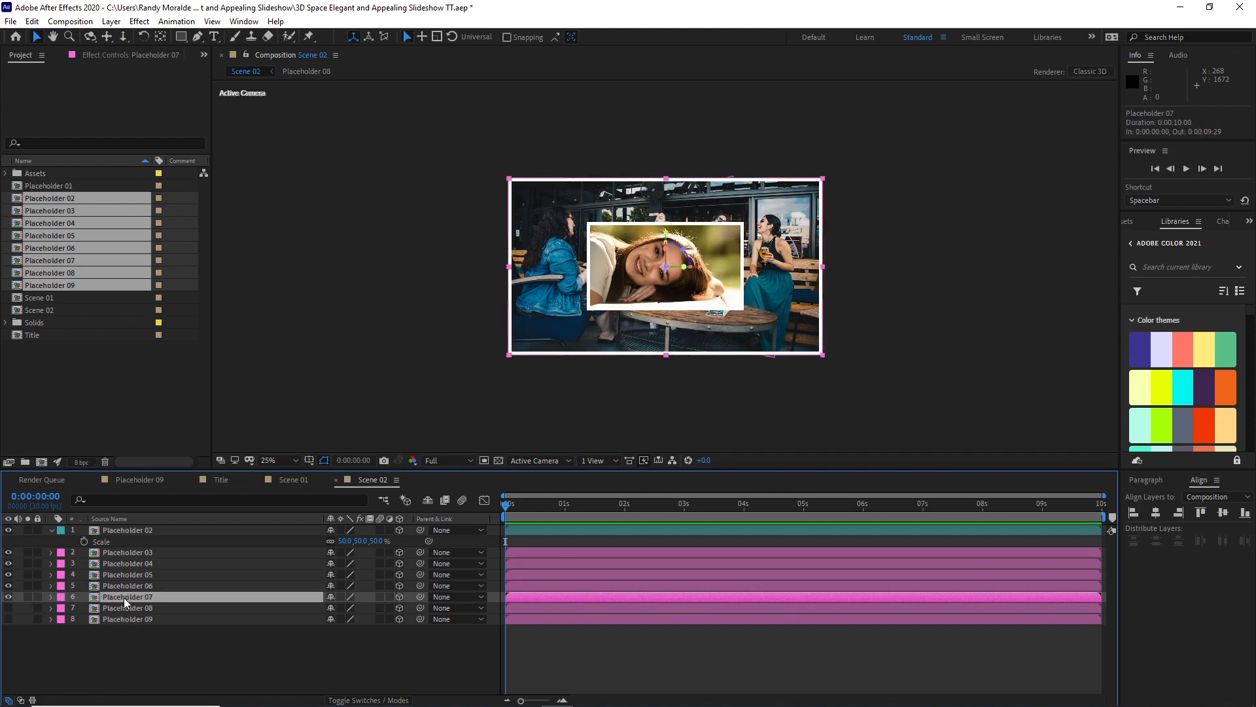
pyautogui.press('p')
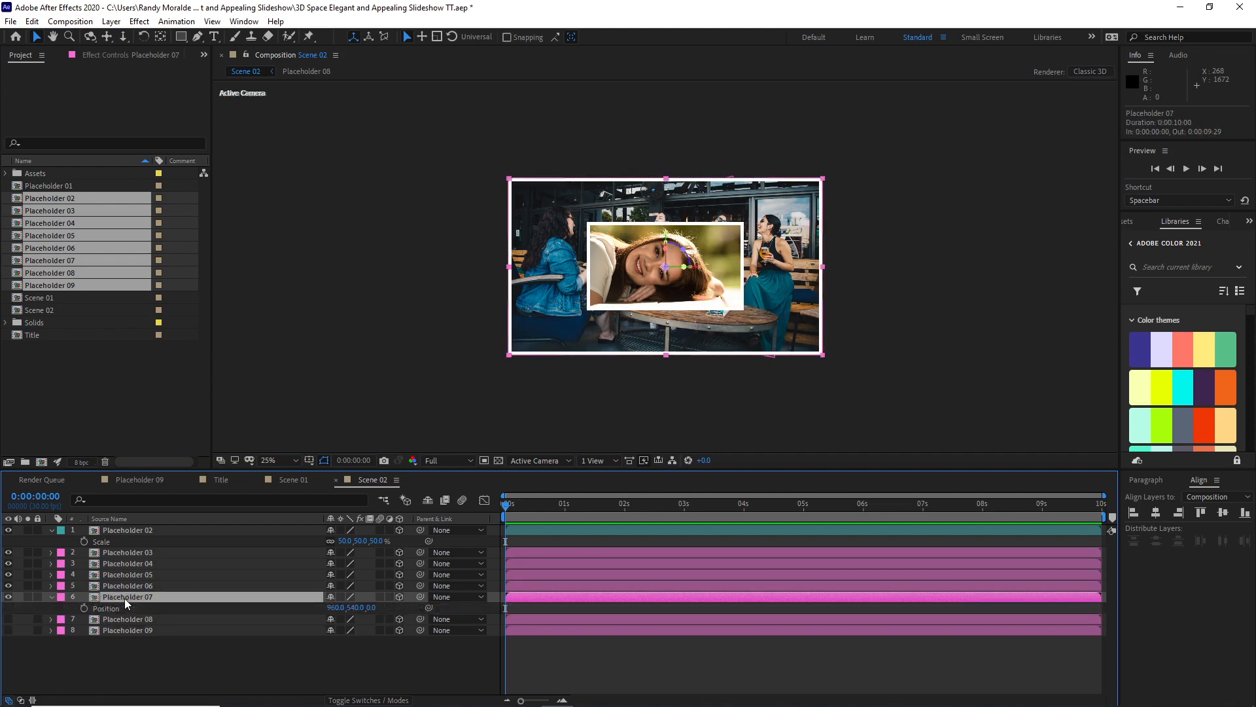
pyautogui.hotkey('shift', 's')
pyautogui.hotkey('shift', 'r')
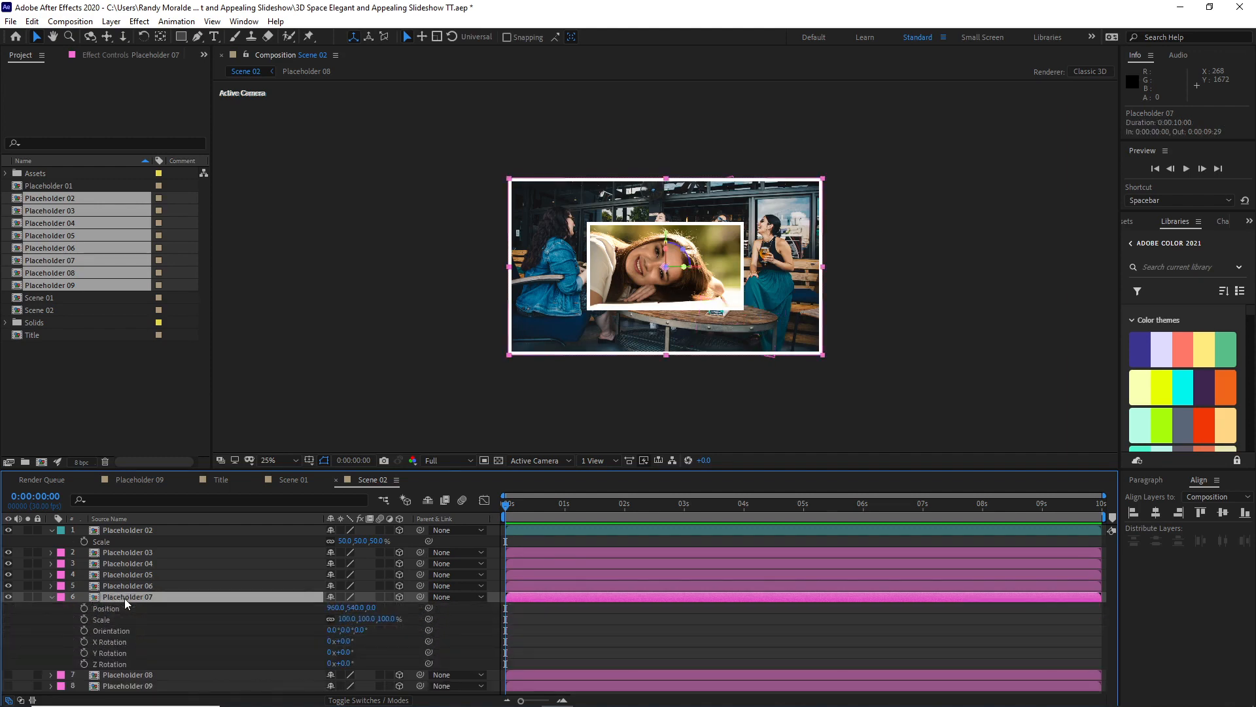
# Step: Move Placeholder 07 to about X 108, Y 1232, and set its Z position to 1200 and its scale to 40%
pyautogui.moveTo(579, 234); pyautogui.dragTo(468, 348)
pyautogui.click(376, 608)
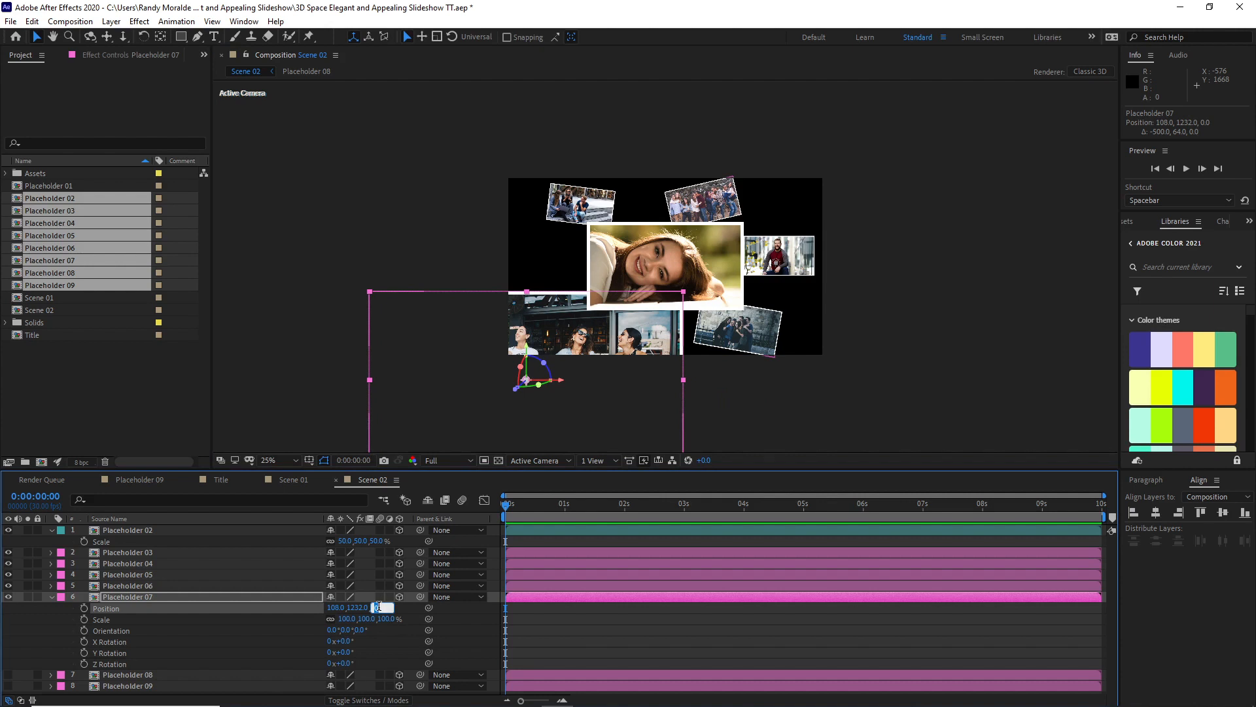
pyautogui.write('1200')
pyautogui.click(350, 618)
pyautogui.write('40')
pyautogui.press('Return')
# Step: Place Placeholder 07 below the central picture's left corner, at about X 241, Y 1029, and collapse its properties
pyautogui.moveTo(555, 333); pyautogui.dragTo(569, 303)
pyautogui.click(483, 394)
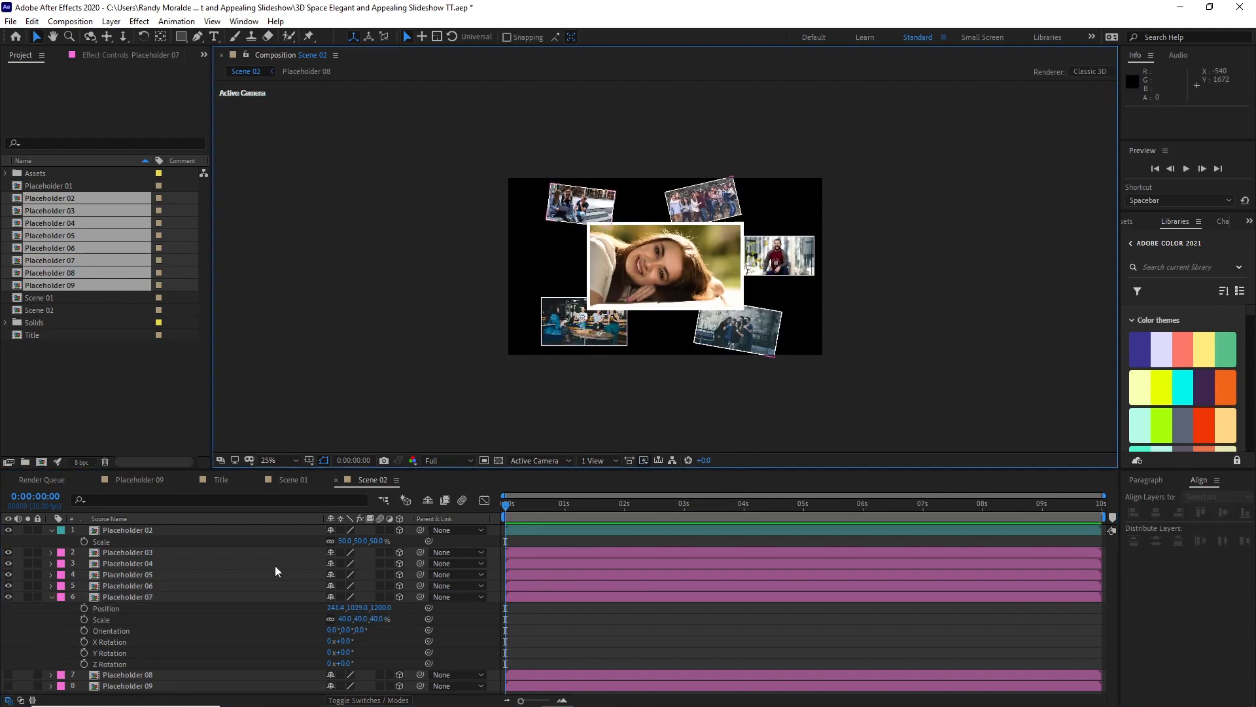
pyautogui.click(53, 598)
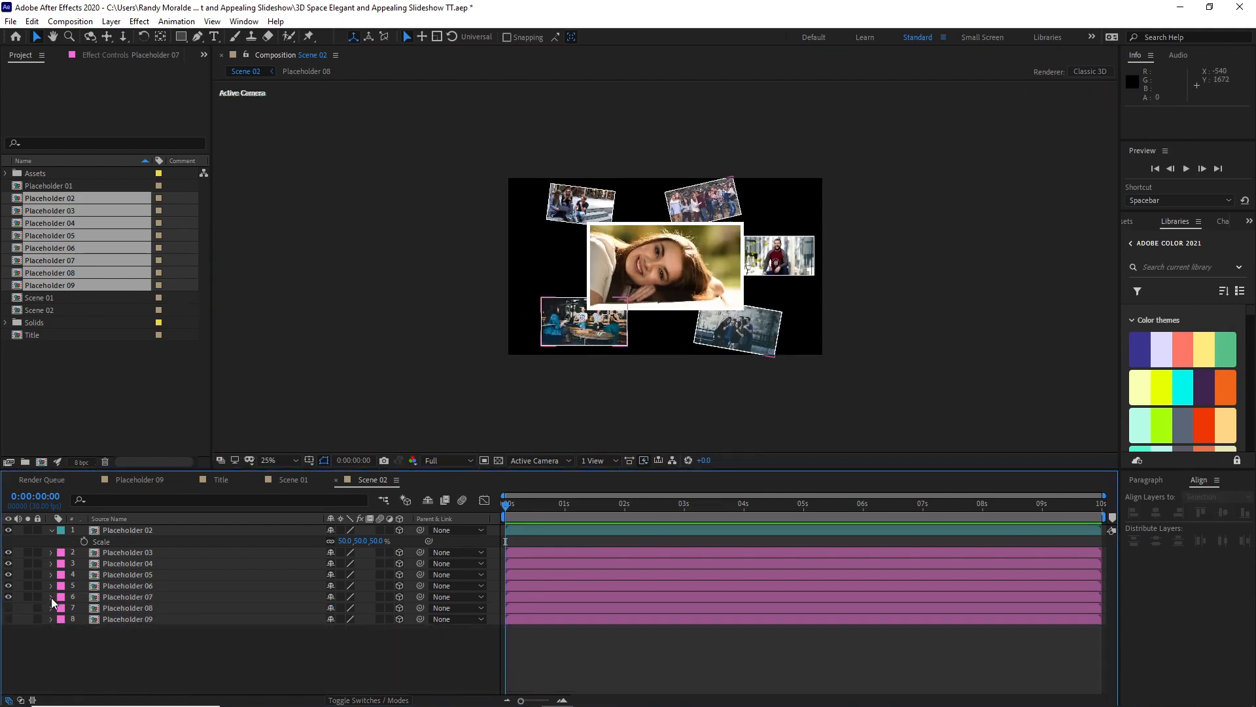
# Step: Show Placeholder 08 and reveal its Position, Scale and Rotation properties
pyautogui.click(8, 608)
pyautogui.click(132, 611)
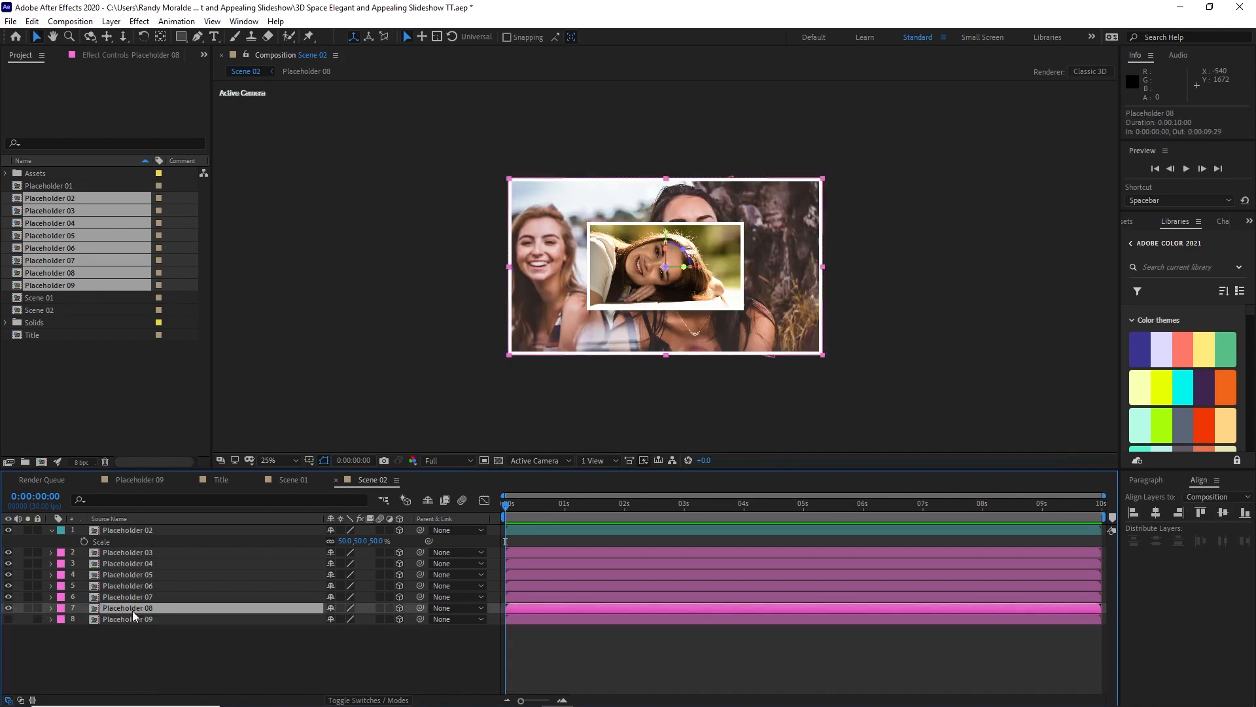
pyautogui.press('p')
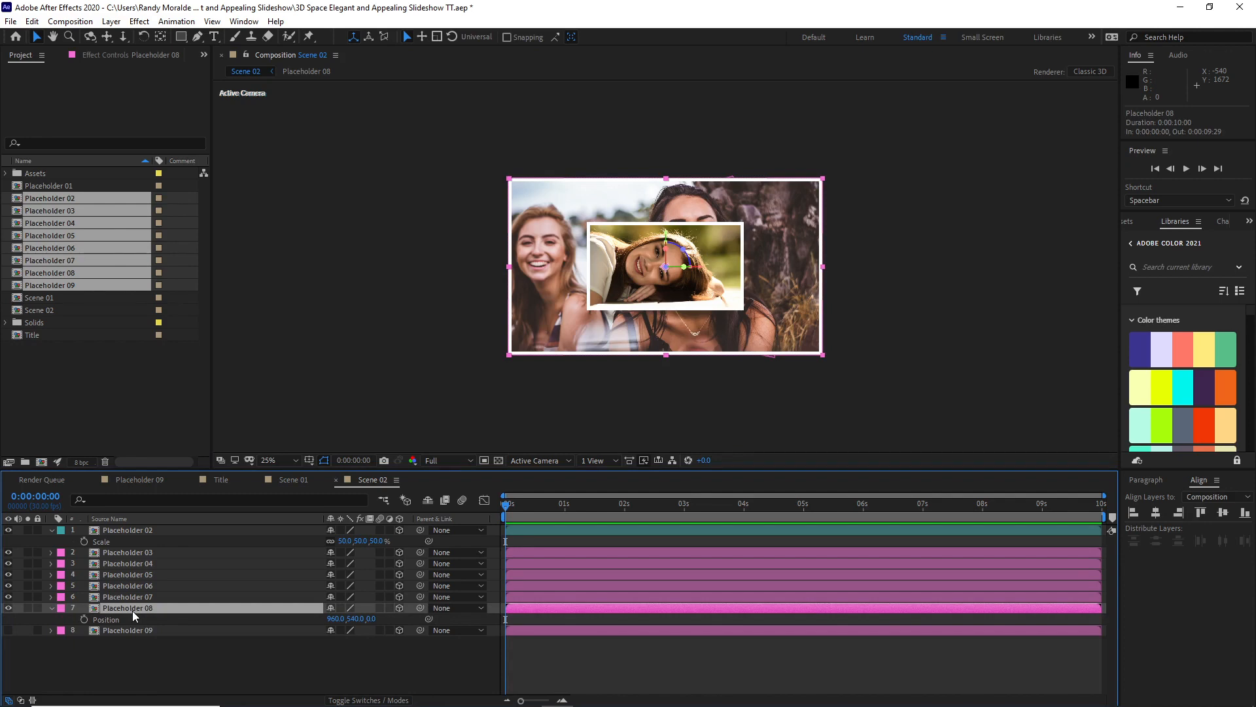
pyautogui.hotkey('shift', 's')
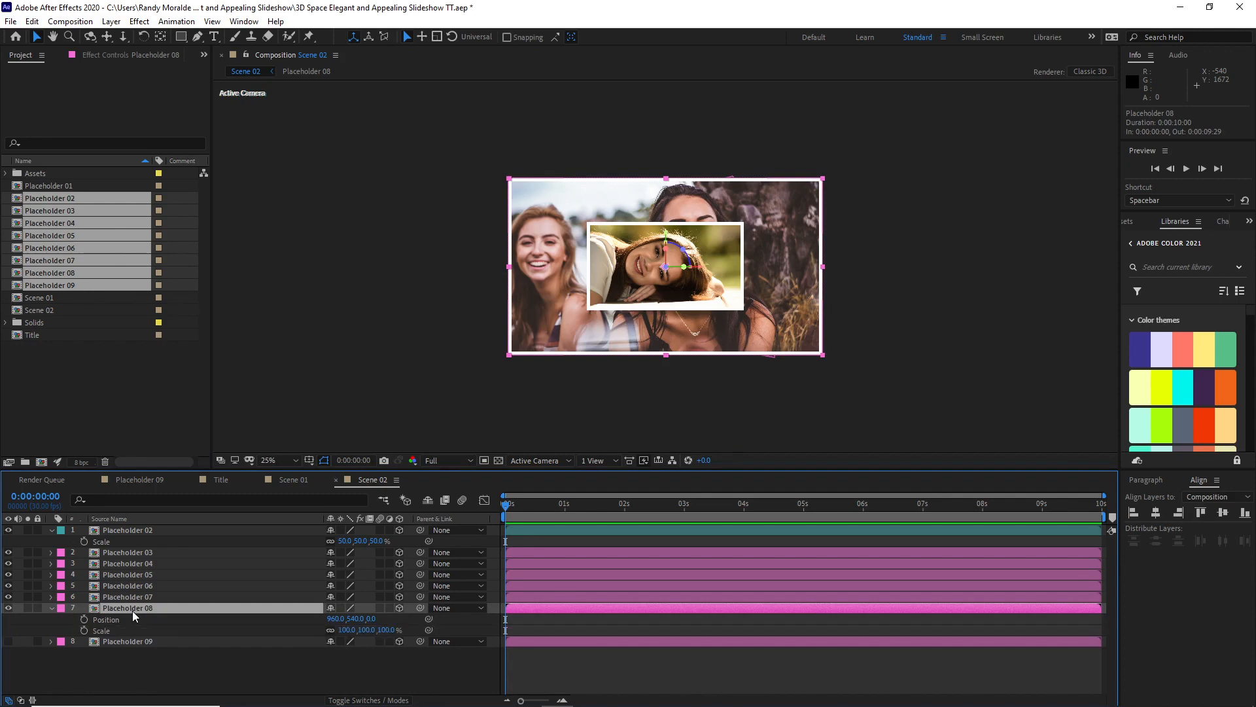
pyautogui.hotkey('shift', 'r')
# Step: Move Placeholder 08 to about X -320, Y 884, and set its Z position to 1600 and its scale to 35%
pyautogui.moveTo(550, 333); pyautogui.dragTo(328, 390)
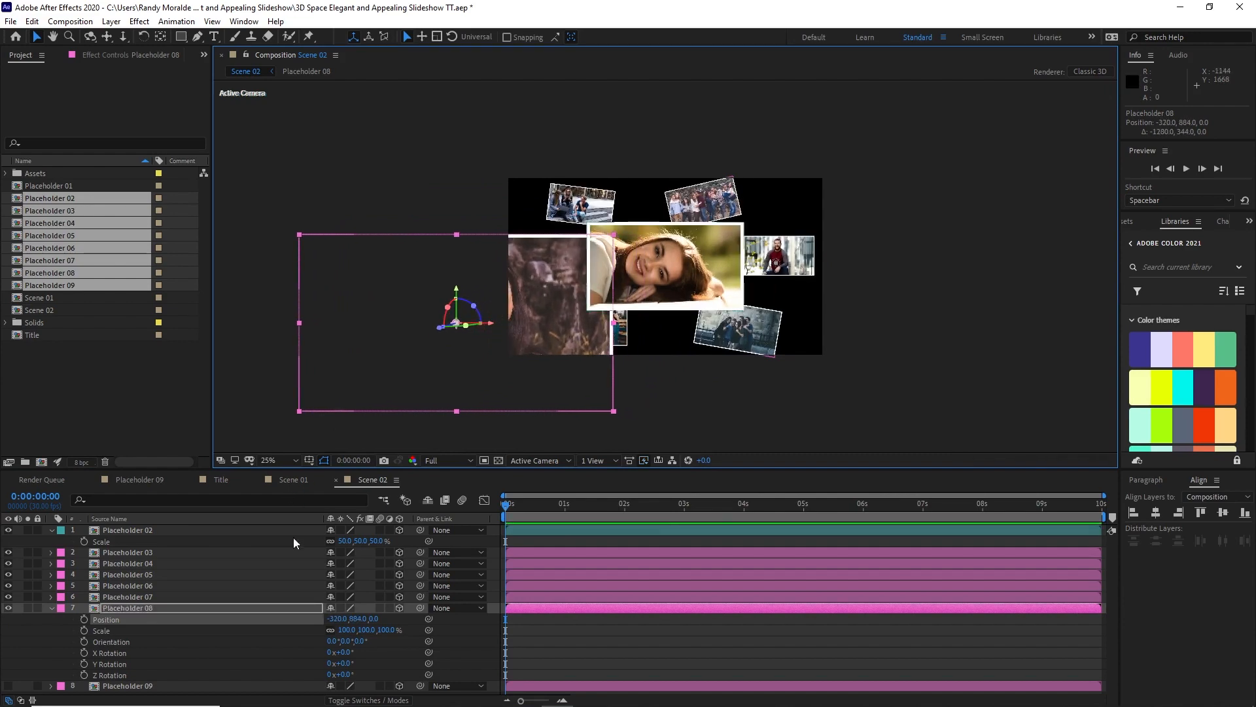
pyautogui.click(374, 619)
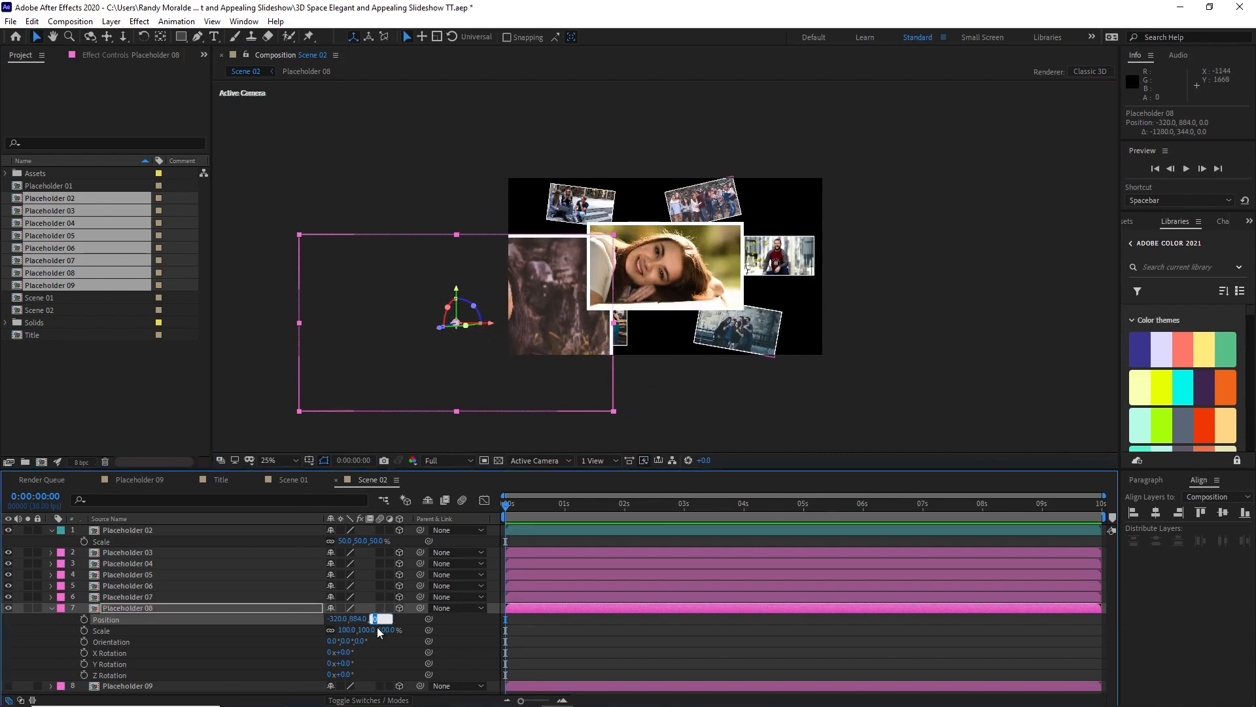
pyautogui.write('1600')
pyautogui.press('Tab')
pyautogui.write('35')
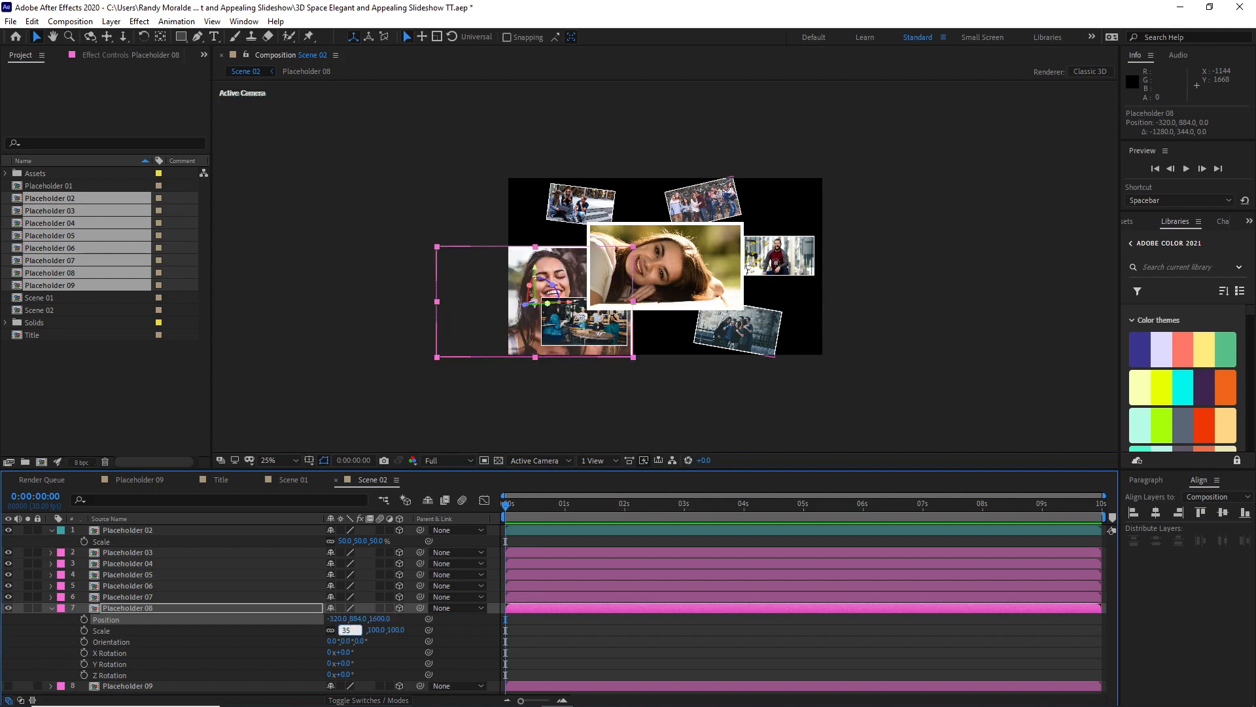
pyautogui.press('Return')
# Step: Place Placeholder 08 beside the central picture's left edge at about X -58, Y 462, and shift Placeholder 06 outward to about X 2034, Y 1096
pyautogui.moveTo(499, 318); pyautogui.dragTo(542, 259)
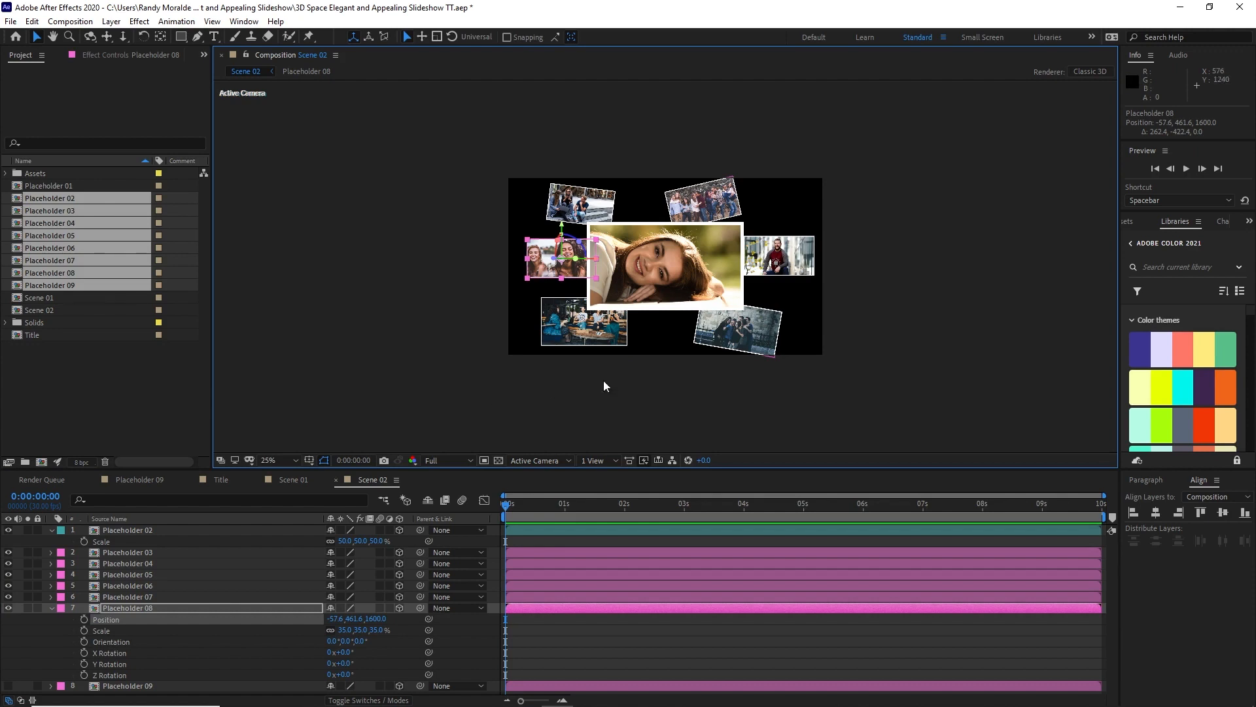
pyautogui.moveTo(720, 333); pyautogui.dragTo(763, 328)
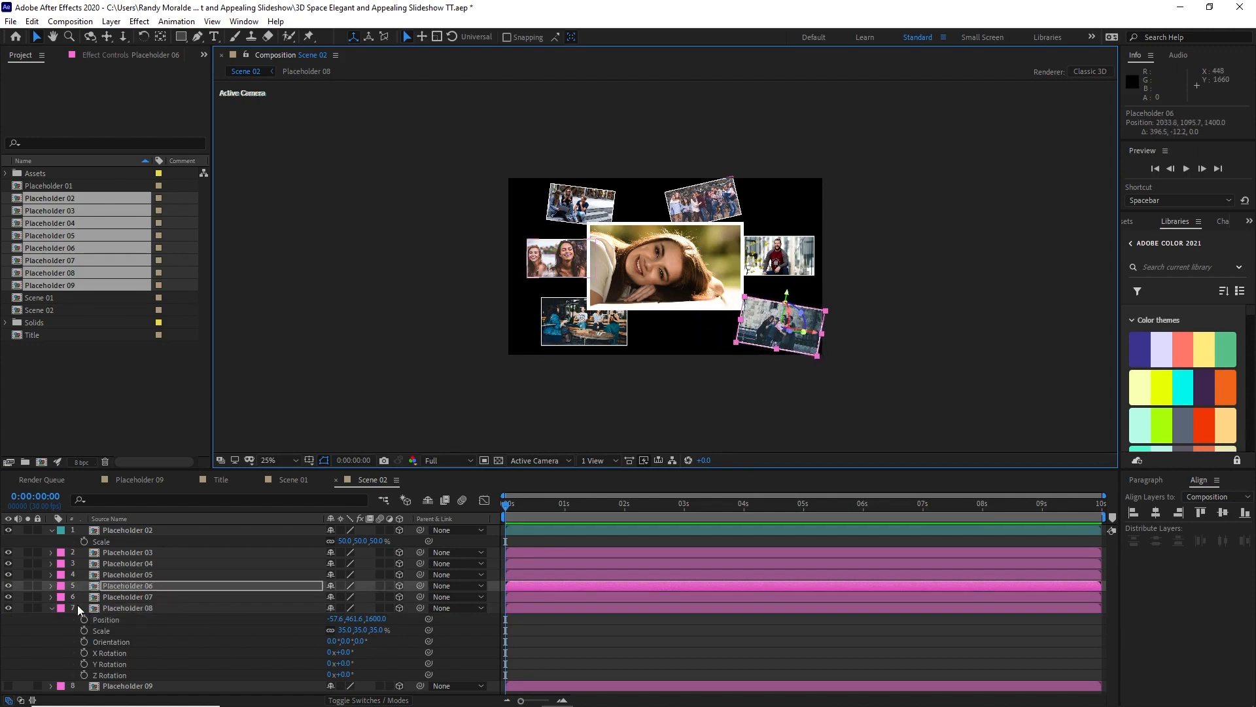
pyautogui.click(52, 608)
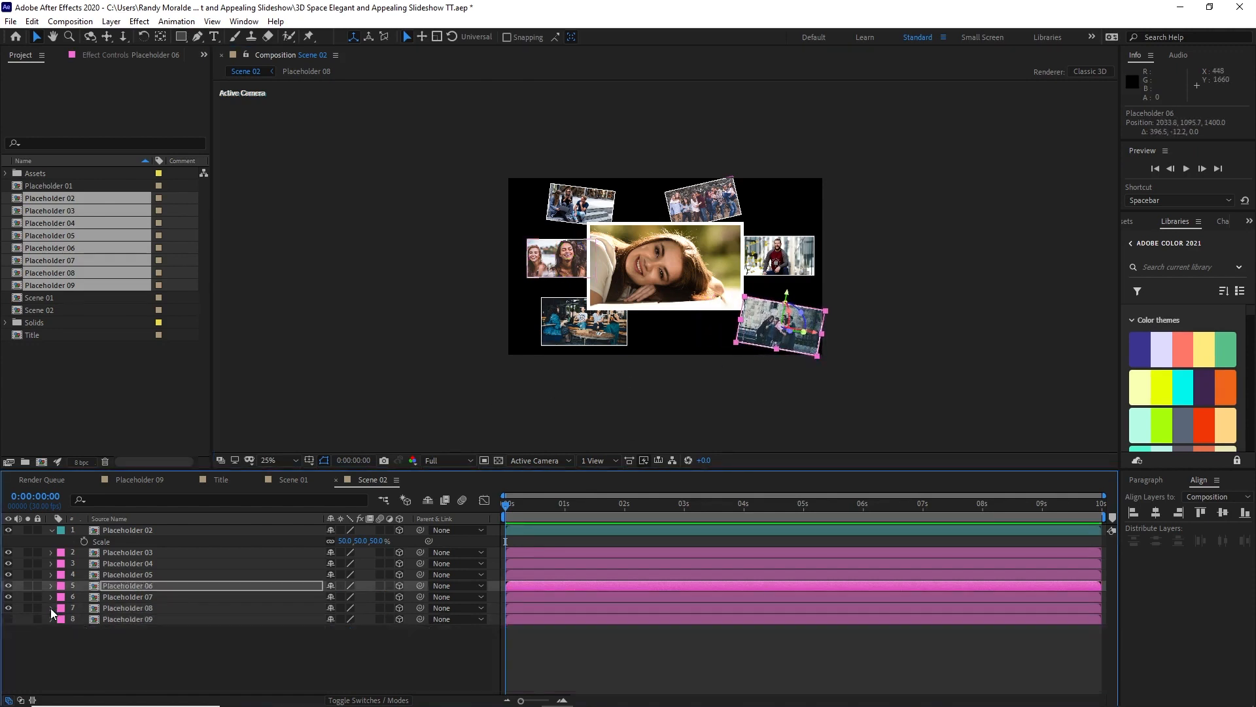
# Step: Show Placeholder 09 and reveal its Position, Scale and Rotation properties
pyautogui.click(8, 619)
pyautogui.click(123, 621)
pyautogui.press('p')
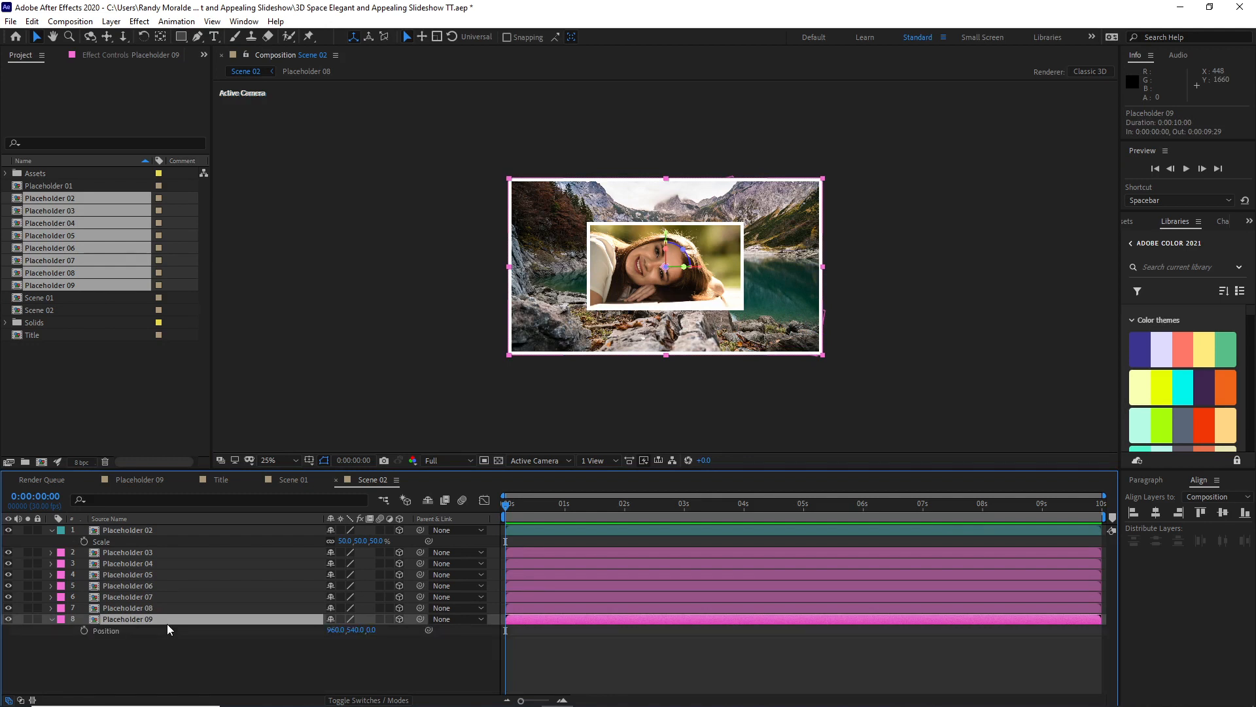
pyautogui.hotkey('shift', 's')
pyautogui.hotkey('shift', 'r')
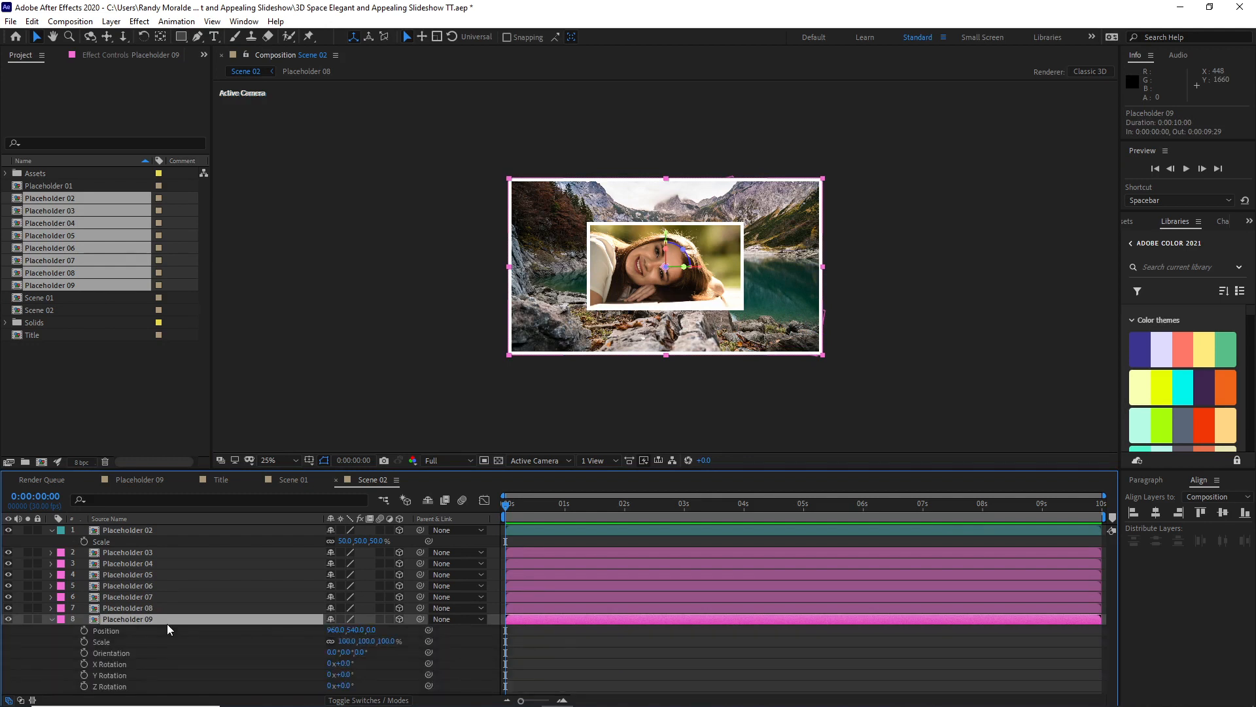
# Step: Move Placeholder 09 to about X 1136, Y 1376, and set its Z position to 1600 and its scale to 35%
pyautogui.moveTo(562, 262); pyautogui.dragTo(592, 398)
pyautogui.click(381, 630)
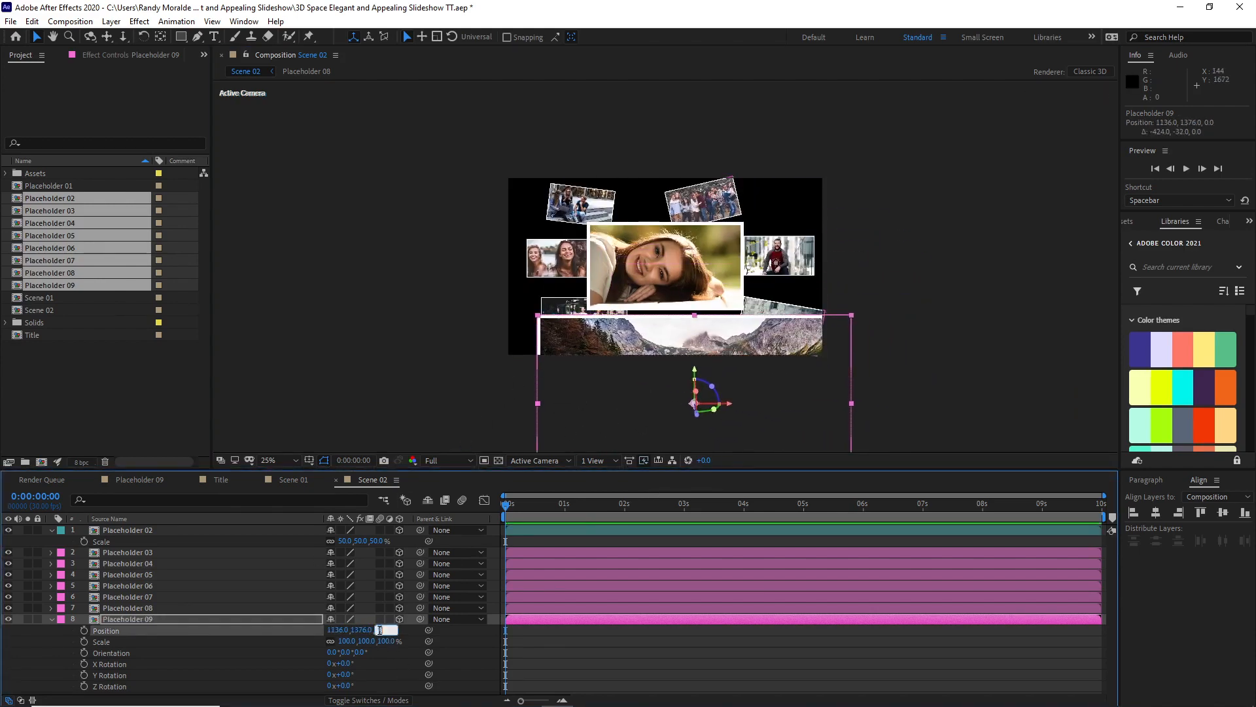
pyautogui.write('1600')
pyautogui.press('Return')
pyautogui.click(345, 641)
pyautogui.write('35')
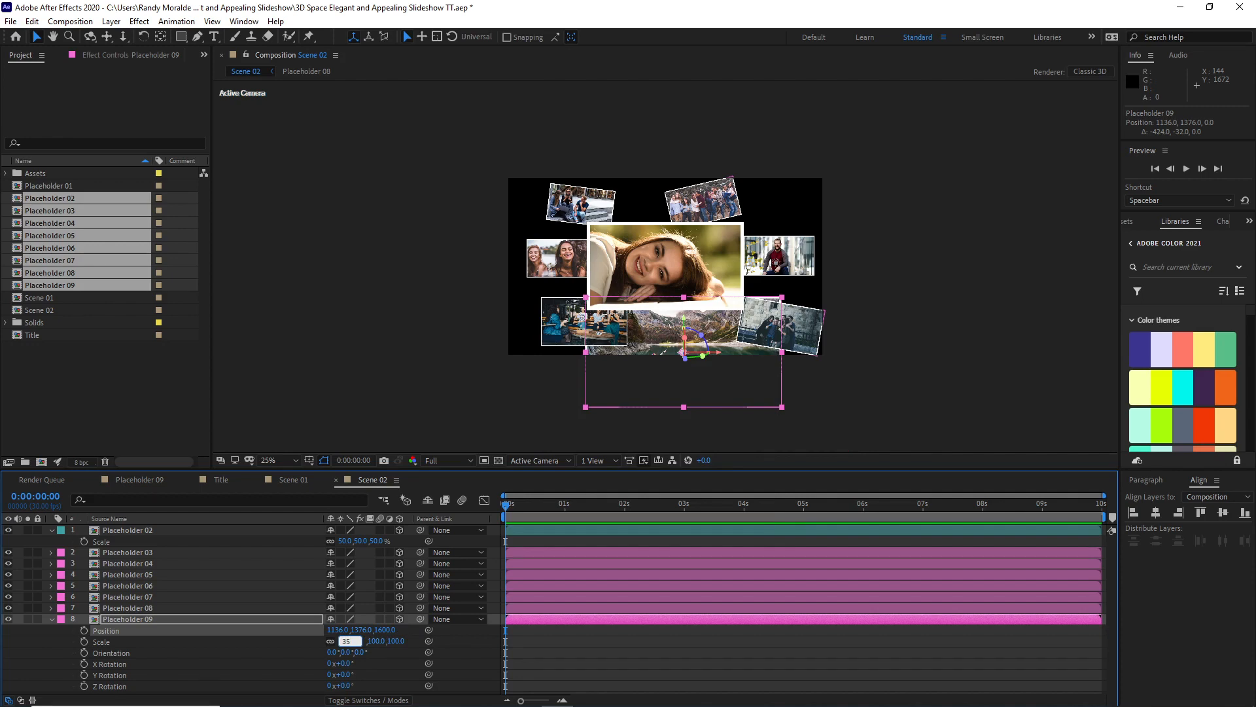
pyautogui.click(738, 390)
# Step: Raise Placeholder 09 to about Y 1192, just below the central picture, and tilt it counterclockwise on Z
pyautogui.click(684, 359)
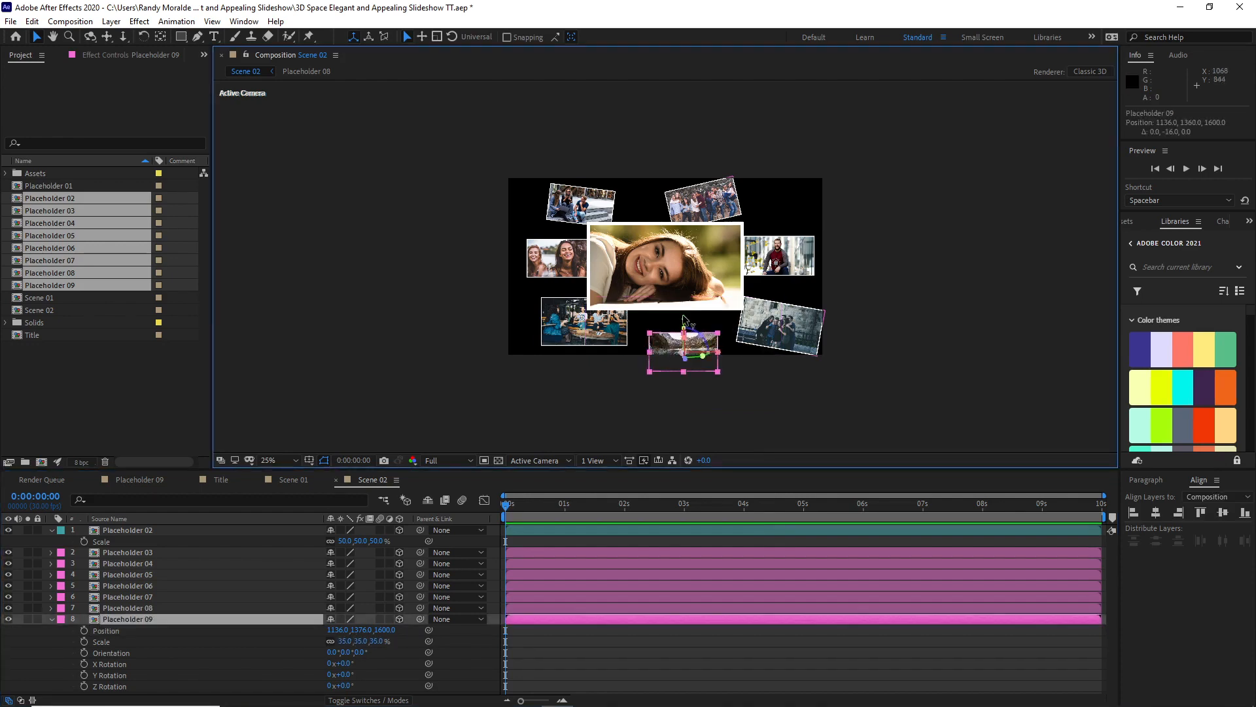
pyautogui.moveTo(683, 329); pyautogui.dragTo(684, 301)
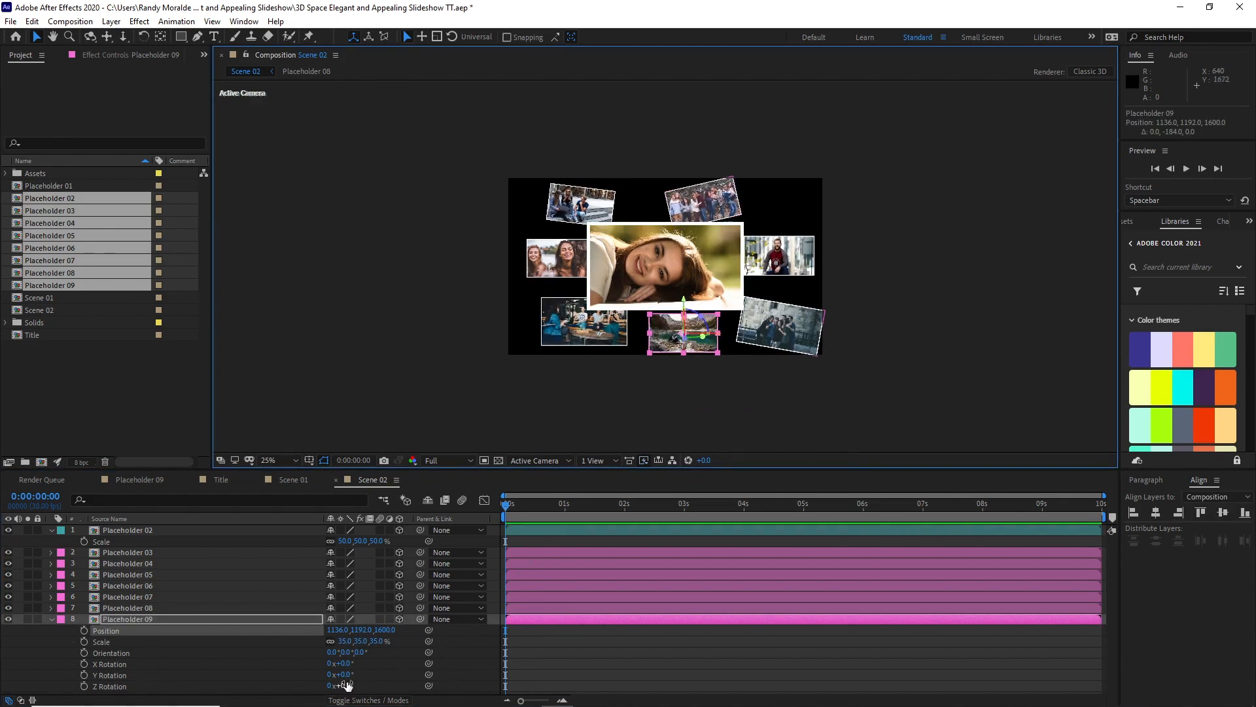
pyautogui.moveTo(343, 685); pyautogui.dragTo(334, 683)
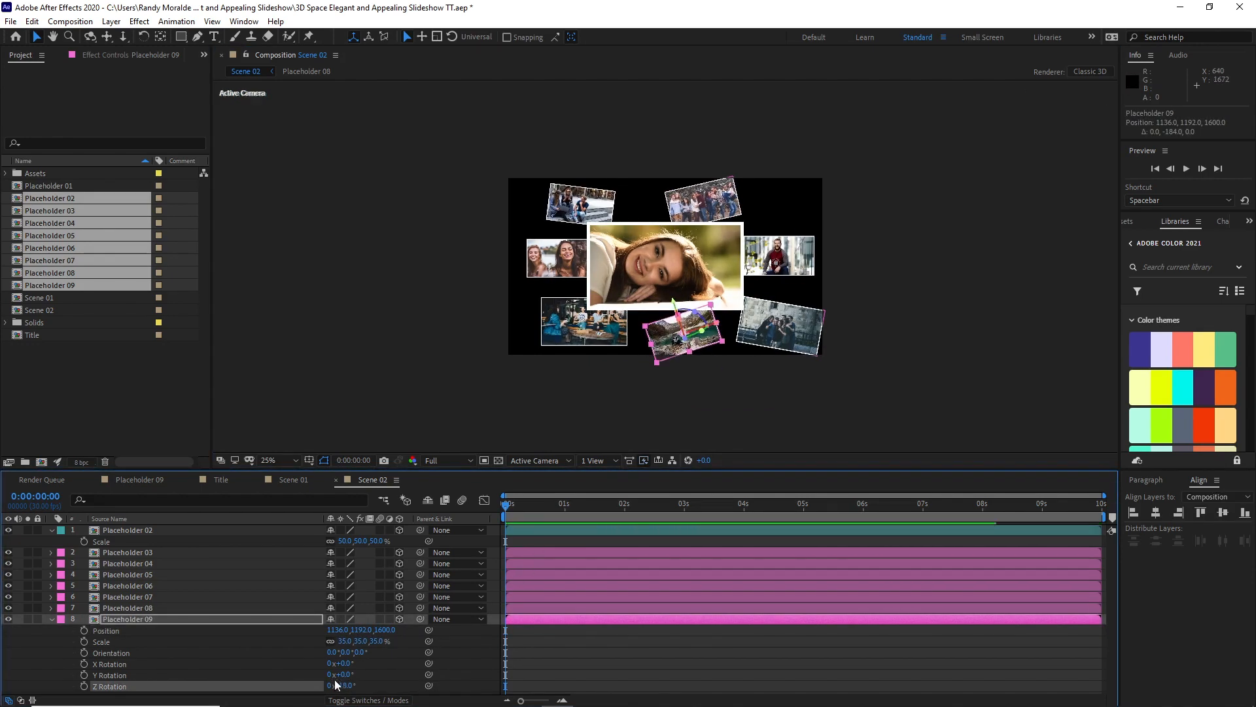
pyautogui.click(51, 620)
# Step: Apply the Fast Box Blur effect to Placeholder 03 through Placeholder 09 together
pyautogui.click(140, 651)
pyautogui.moveTo(140, 651); pyautogui.dragTo(136, 555)
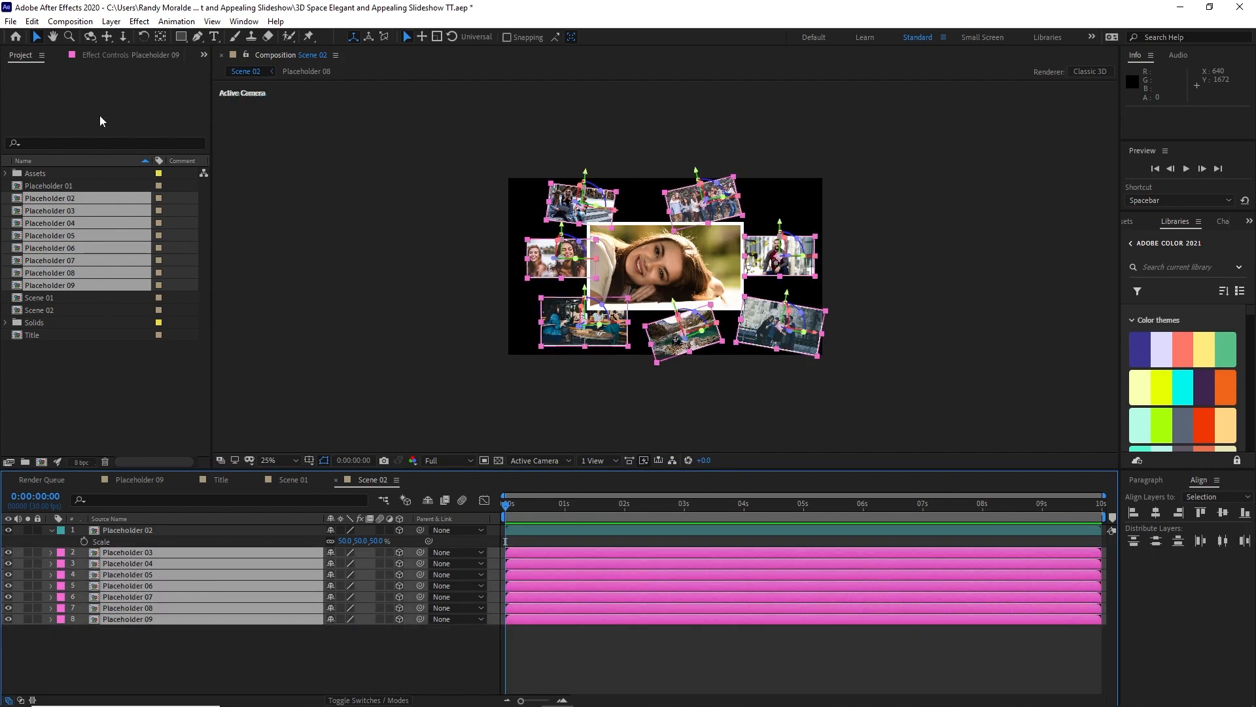
pyautogui.click(131, 23)
pyautogui.moveTo(275, 113)
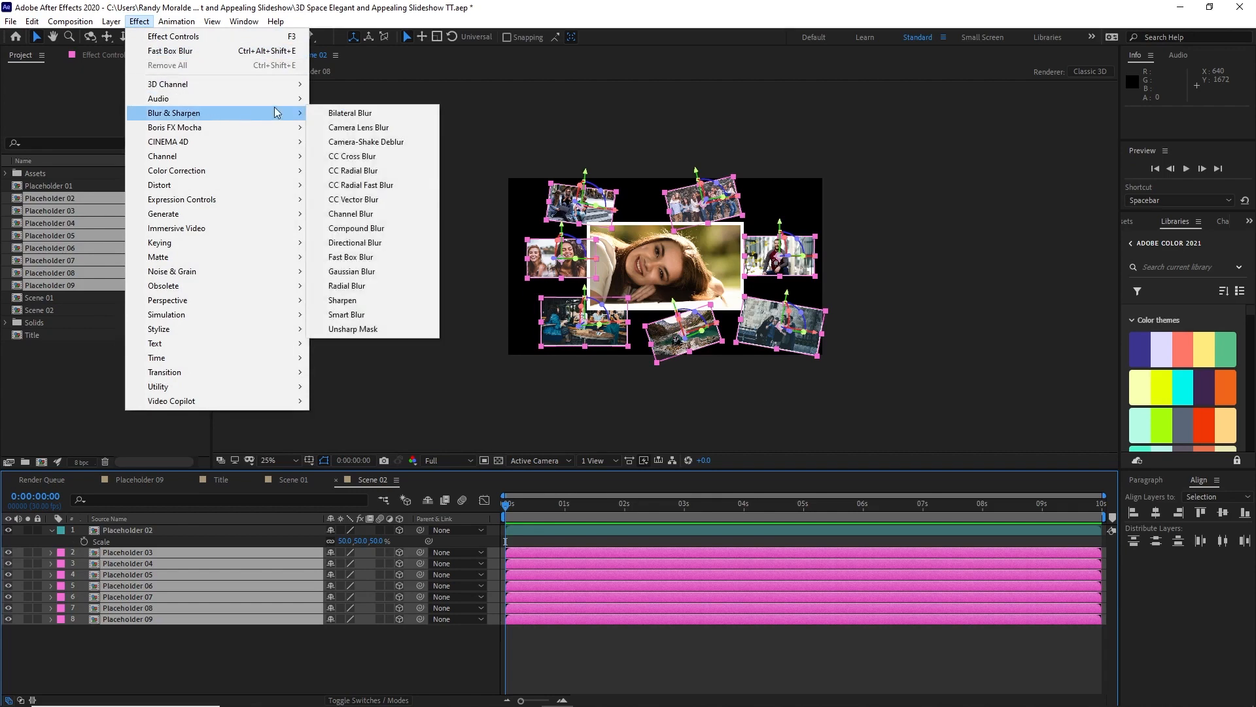
pyautogui.click(367, 257)
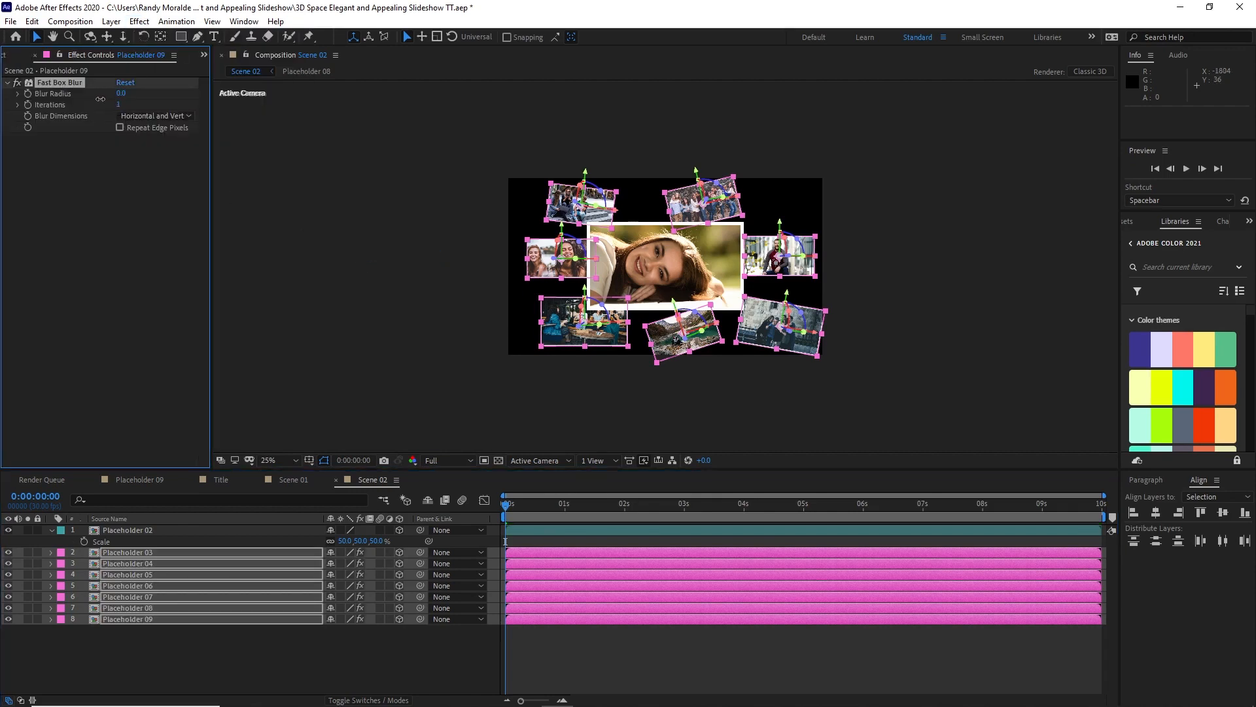
# Step: Set the Fast Box Blur radius to 30 on the surrounding placeholders and enable Repeat Edge Pixels
pyautogui.click(121, 93)
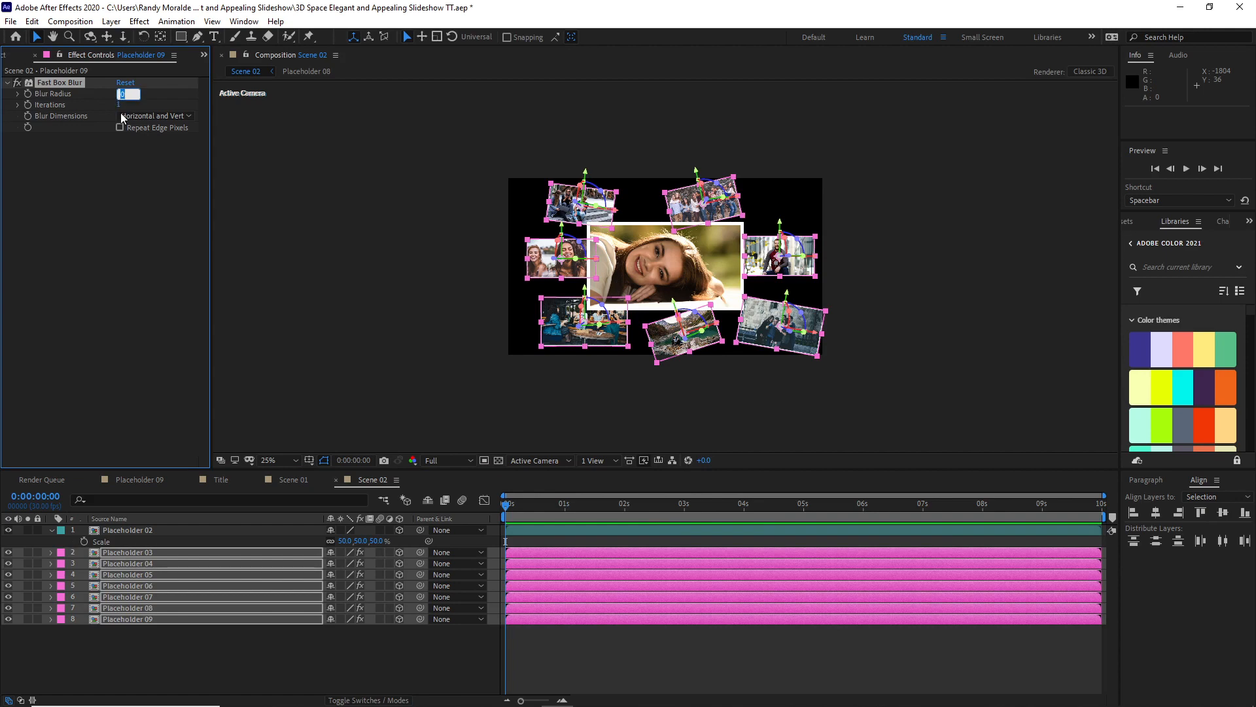
pyautogui.write('30')
pyautogui.press('Return')
pyautogui.click(255, 654)
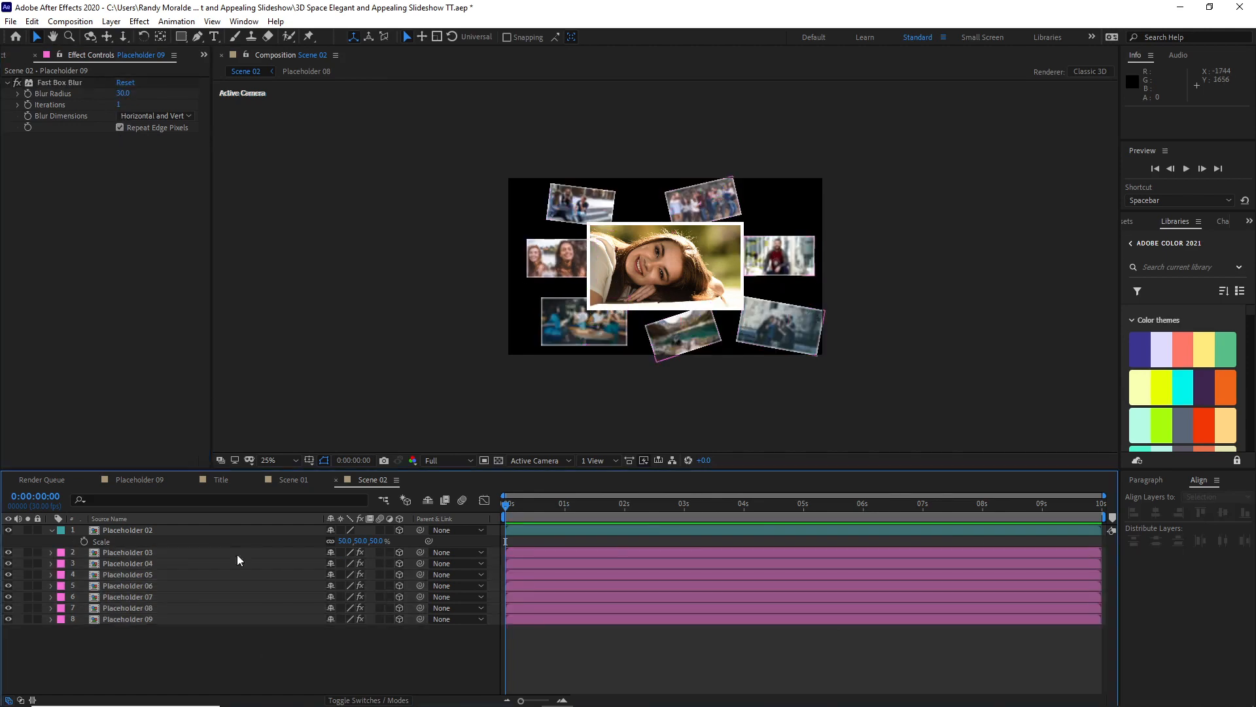
# Step: Add a 3D null object and parent Placeholder 02 through Placeholder 09 to it
pyautogui.click(111, 21)
pyautogui.moveTo(144, 36)
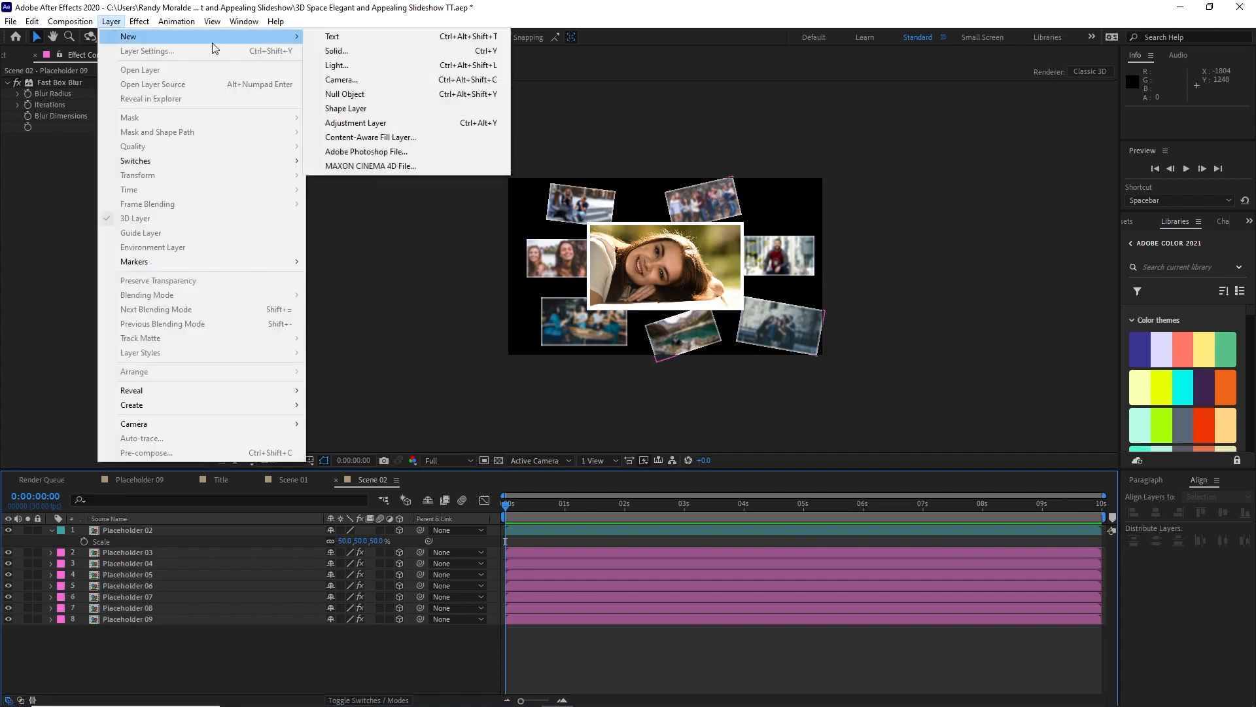
pyautogui.click(370, 92)
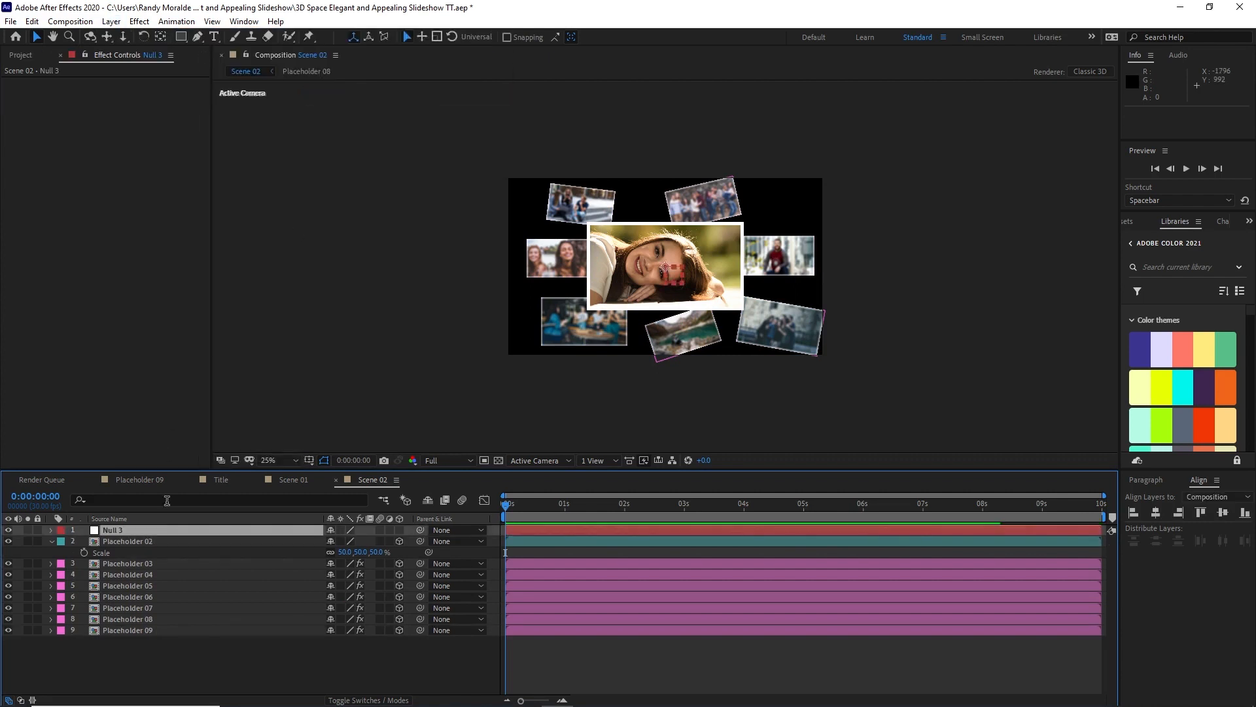
pyautogui.click(400, 530)
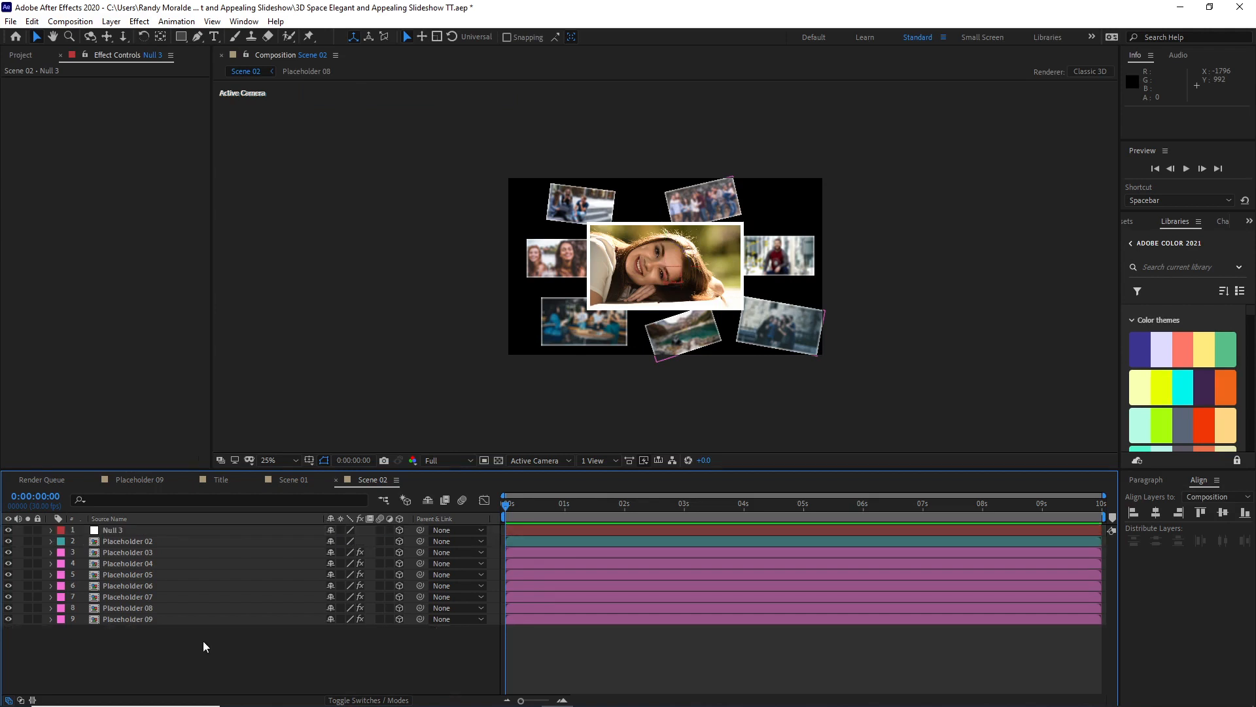
pyautogui.moveTo(203, 642); pyautogui.dragTo(182, 546)
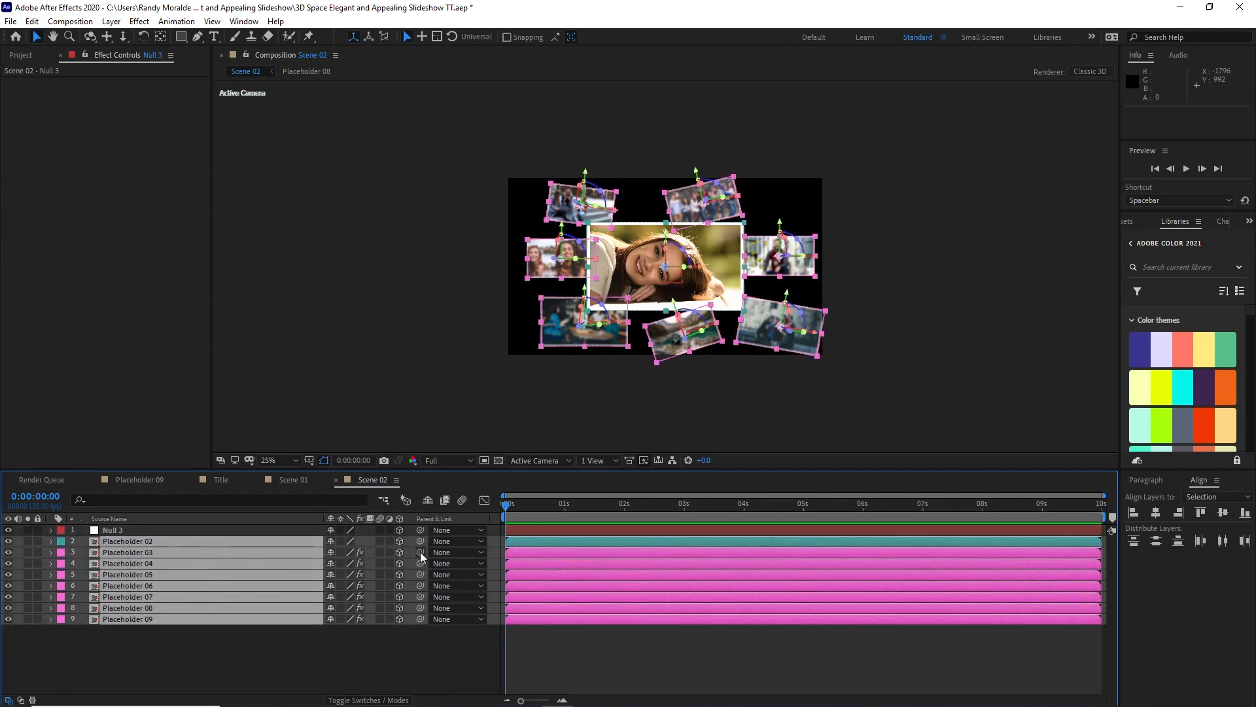
pyautogui.moveTo(420, 551); pyautogui.dragTo(248, 527)
# Step: Set Position and Y Rotation keyframes on the null object at 1 second
pyautogui.click(250, 528)
pyautogui.hotkey('shift', 'pagedown')
pyautogui.hotkey('shift', 'pagedown')
pyautogui.hotkey('shift', 'pagedown')
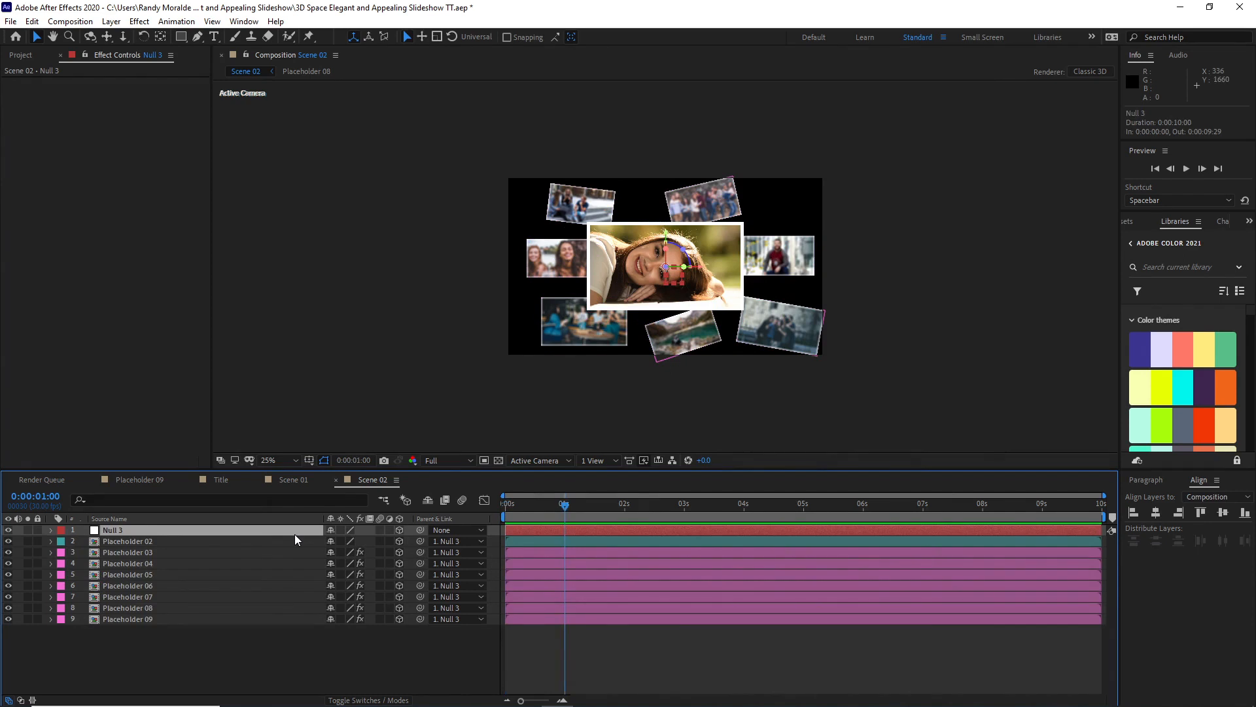
pyautogui.press('p')
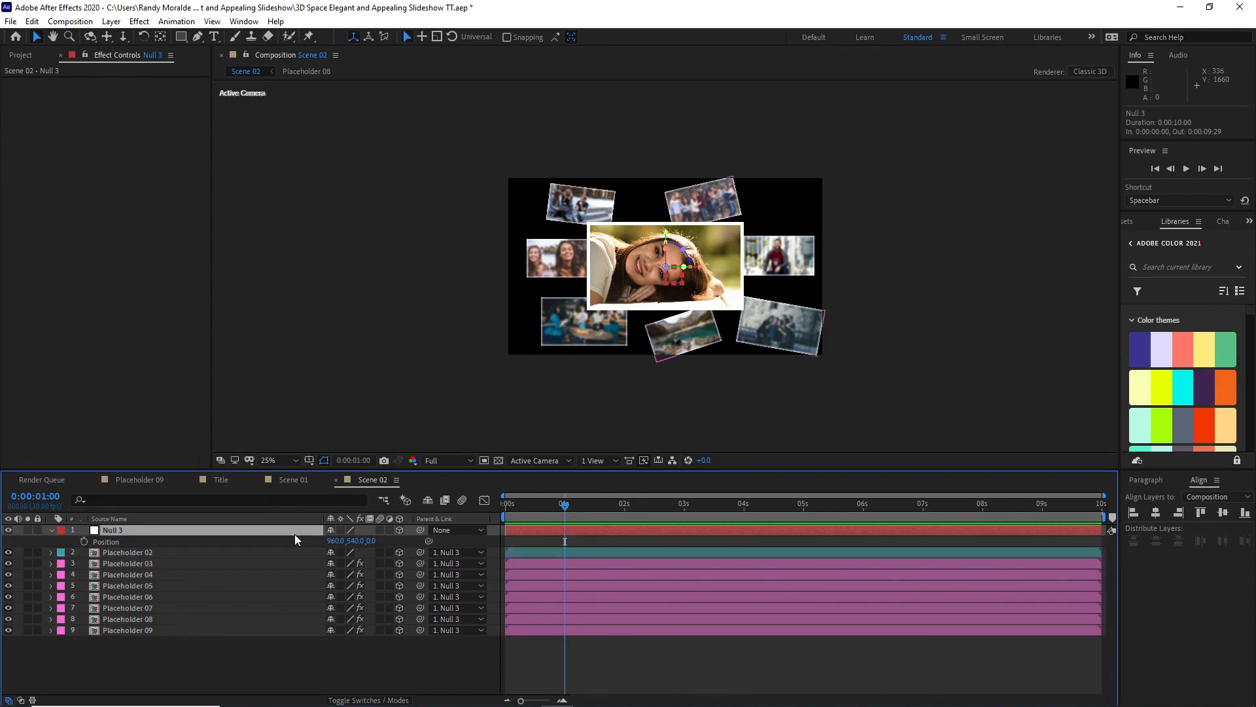
pyautogui.hotkey('shift', 'r')
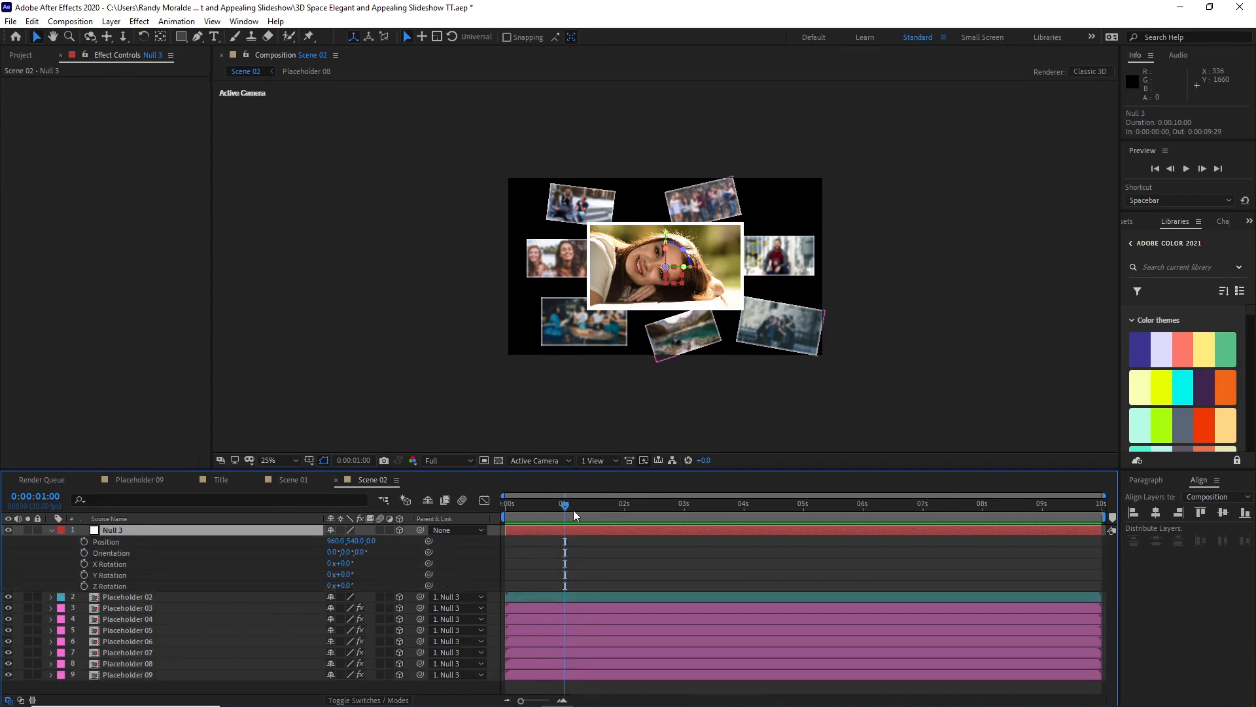
pyautogui.click(84, 540)
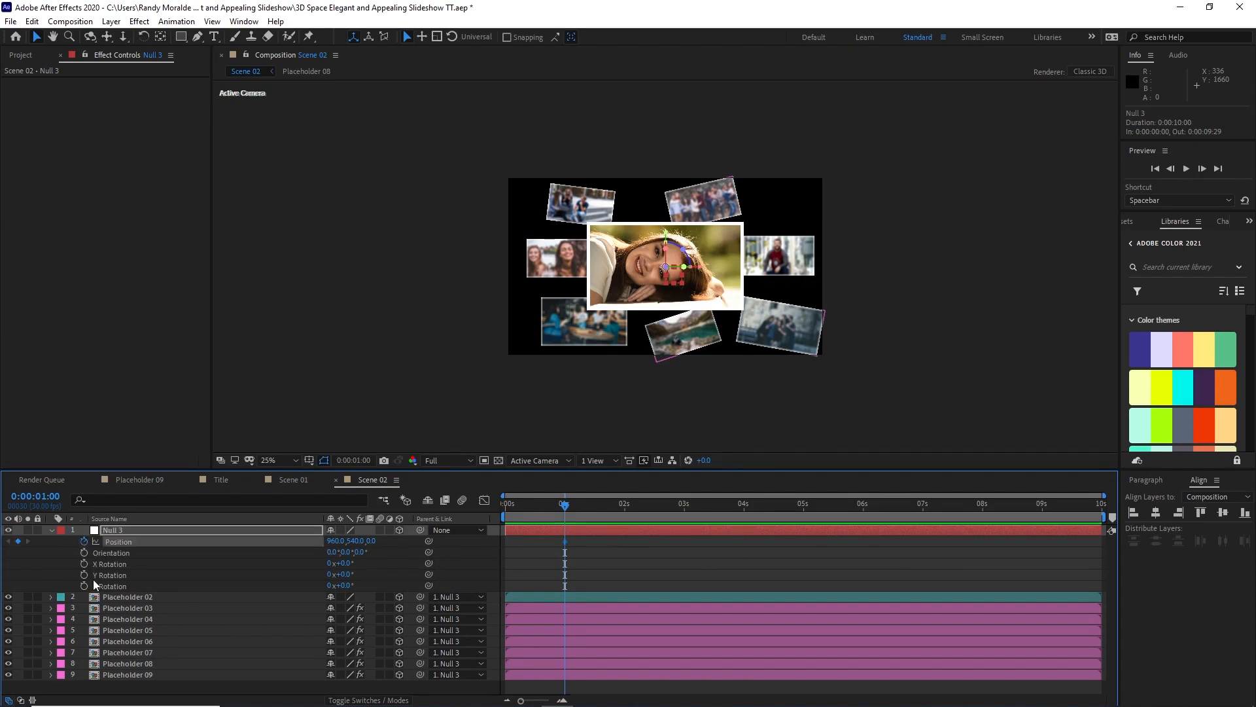
pyautogui.click(83, 575)
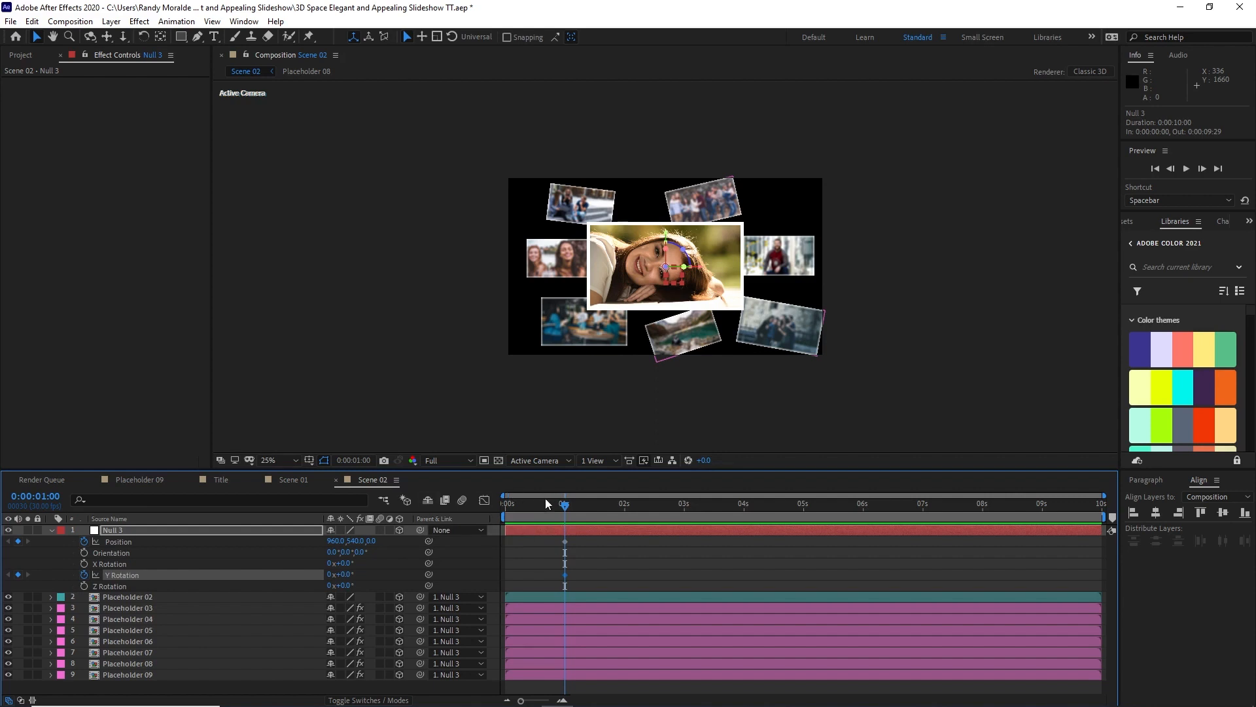
# Step: At 0 seconds, set the null's Y Rotation to -59° and its Y position to 2224, and apply Easy Ease to all its keyframes
pyautogui.moveTo(563, 506); pyautogui.dragTo(506, 508)
pyautogui.click(345, 575)
pyautogui.write('-59')
pyautogui.click(357, 541)
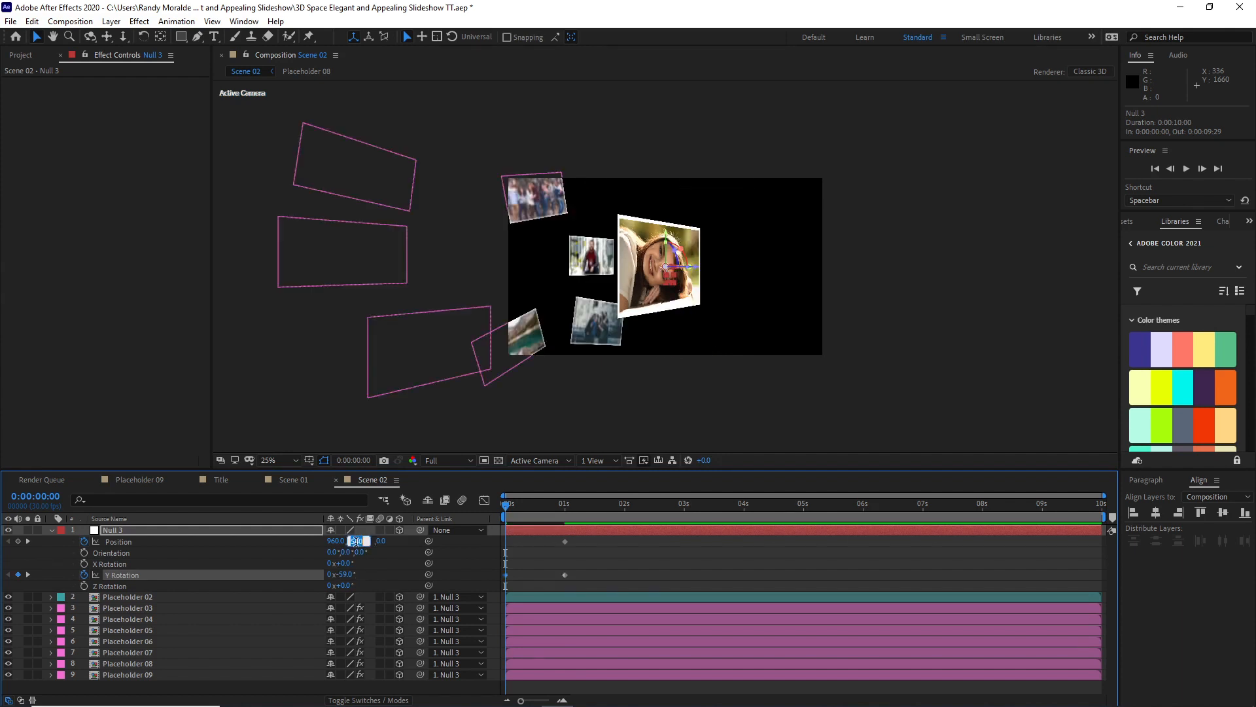
pyautogui.write('2224')
pyautogui.moveTo(595, 540); pyautogui.dragTo(490, 559)
pyautogui.press('F9')
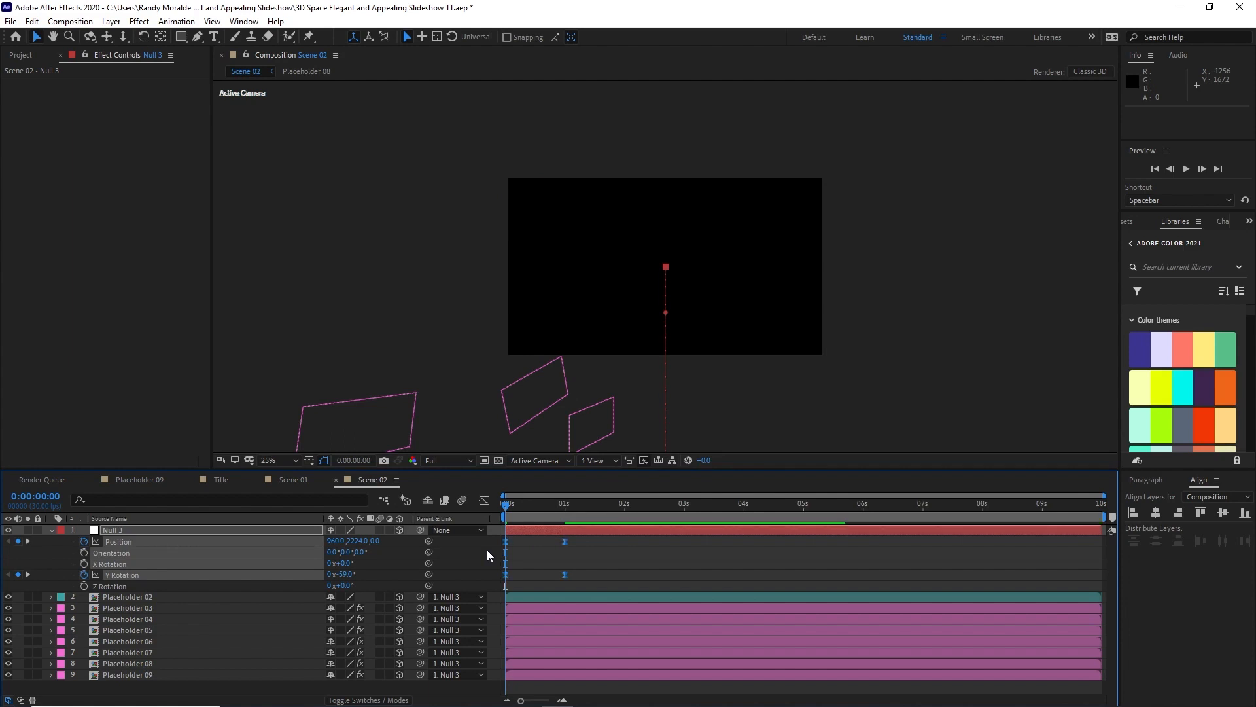
# Step: Adjust the easing of the null's 0-second keyframe in the speed graph by lengthening its outgoing influence handle
pyautogui.click(485, 500)
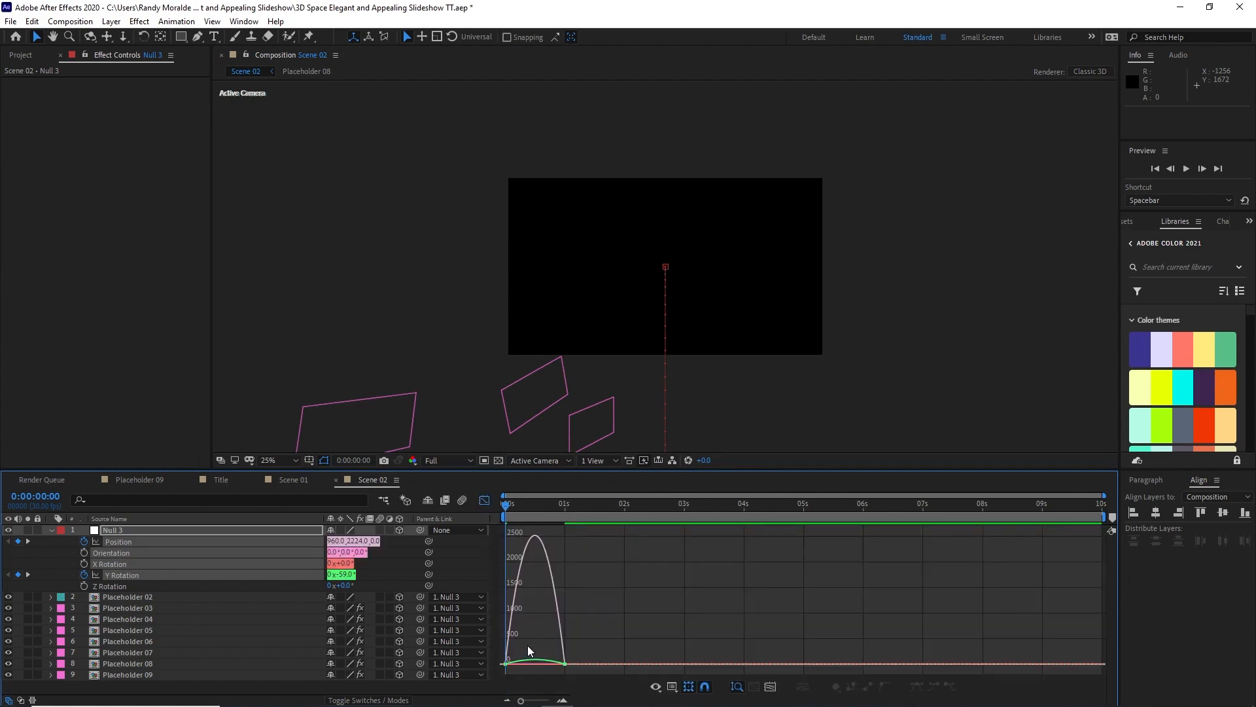
pyautogui.click(506, 663)
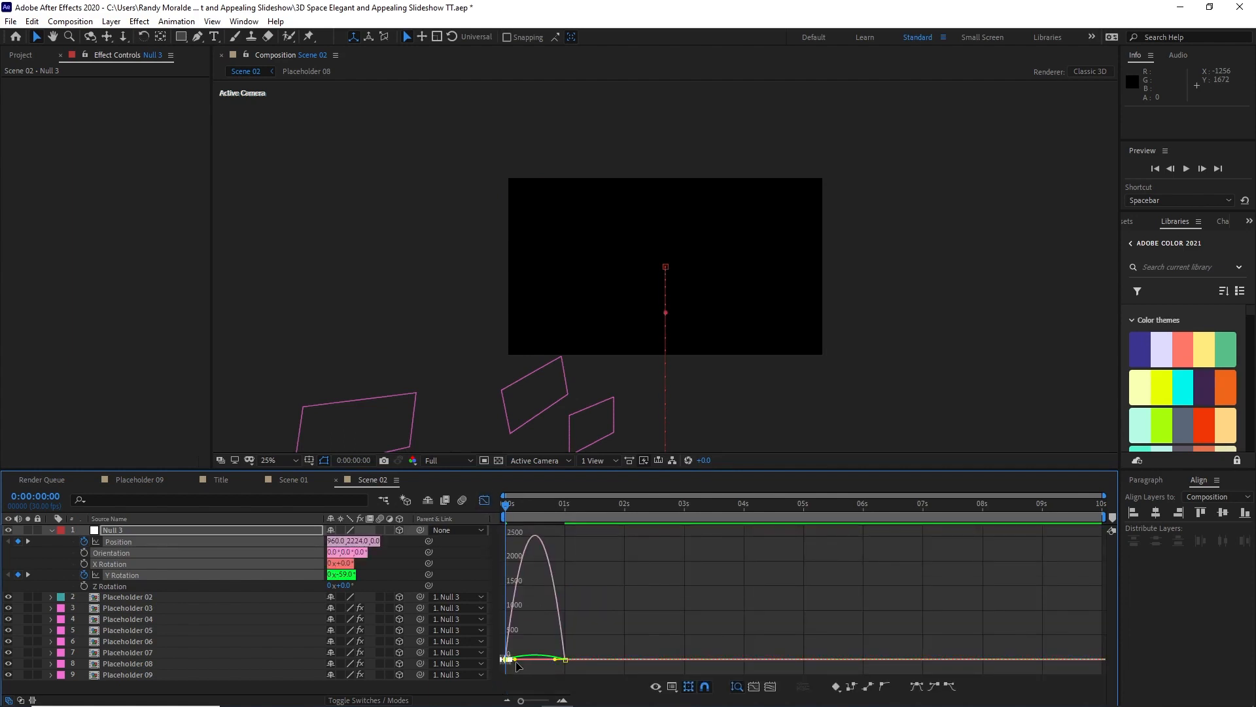
pyautogui.moveTo(516, 660); pyautogui.dragTo(554, 665)
pyautogui.click(485, 501)
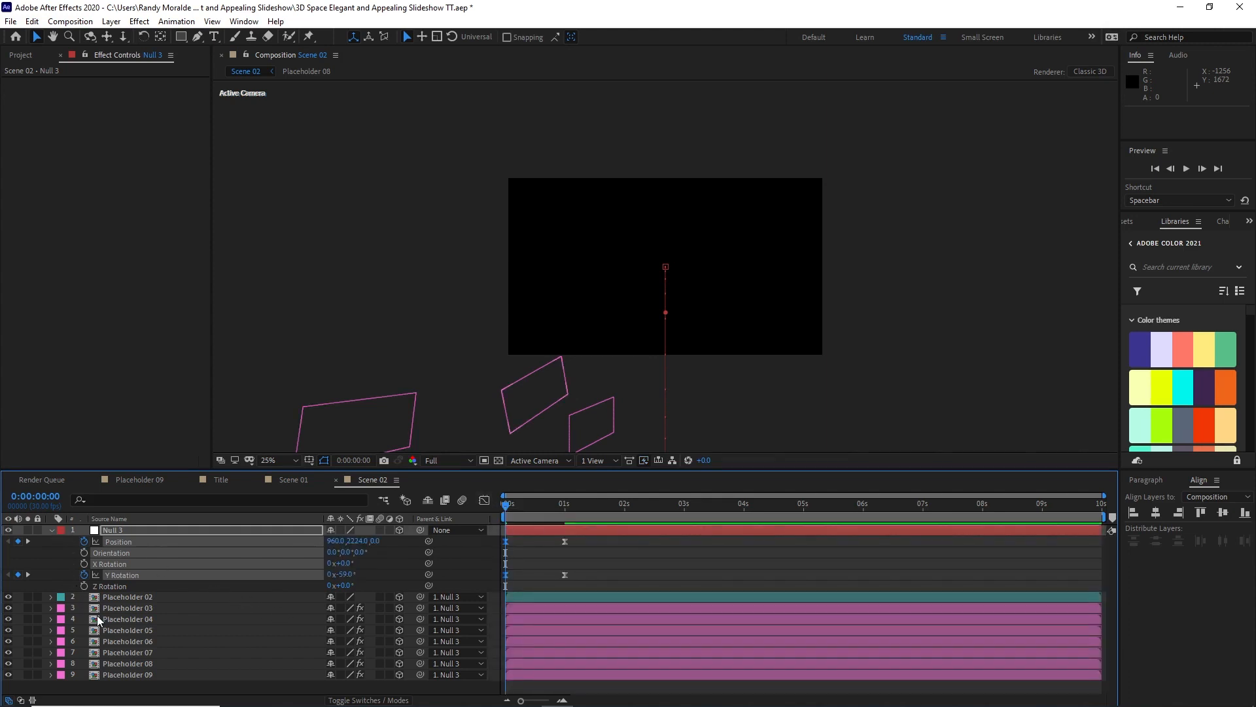
# Step: Start a Z Rotation keyframe on Placeholder 02 at 3 seconds and set its Z Rotation to 4° at 0:00:06:15
pyautogui.click(124, 595)
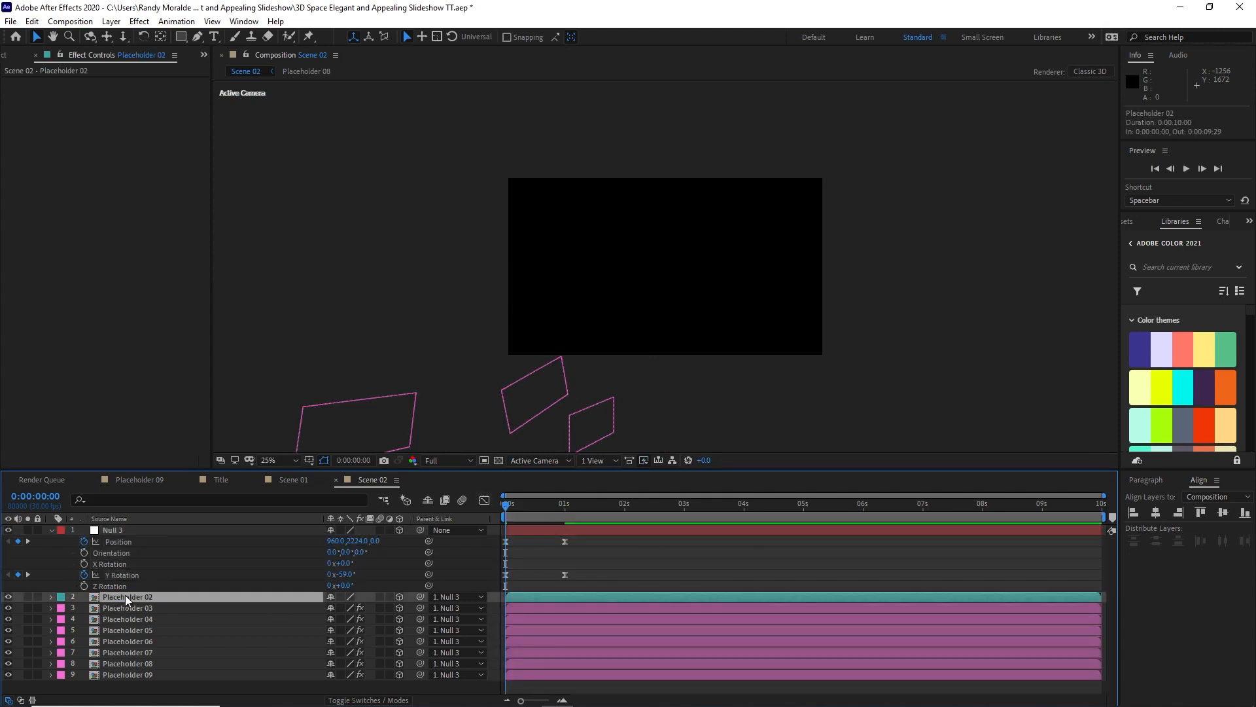
pyautogui.press('r')
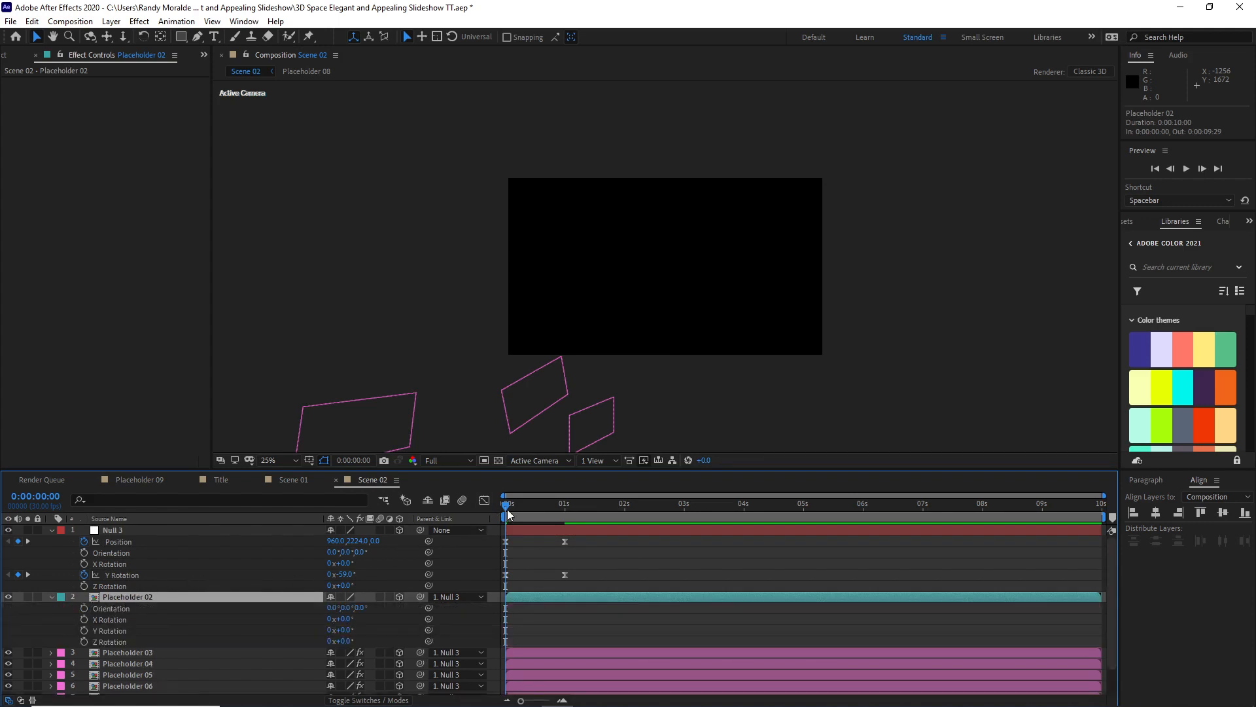
pyautogui.moveTo(505, 504); pyautogui.dragTo(685, 524)
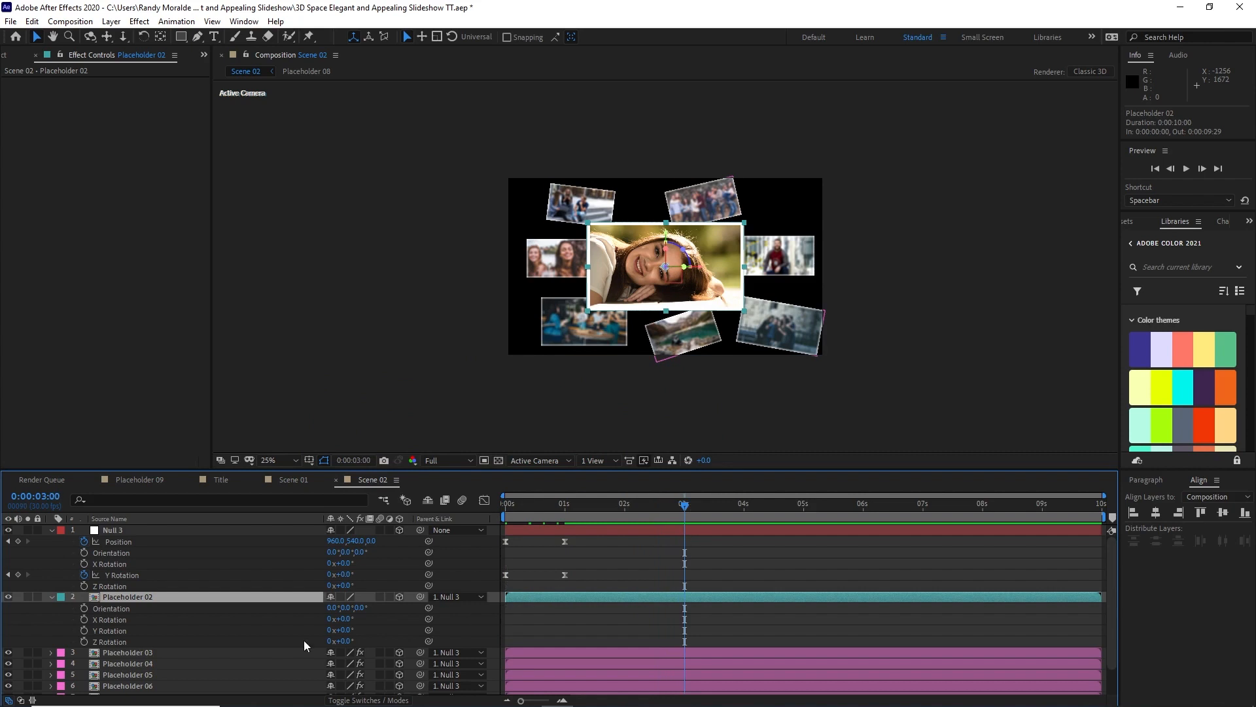
pyautogui.click(85, 642)
pyautogui.moveTo(700, 501); pyautogui.dragTo(897, 520)
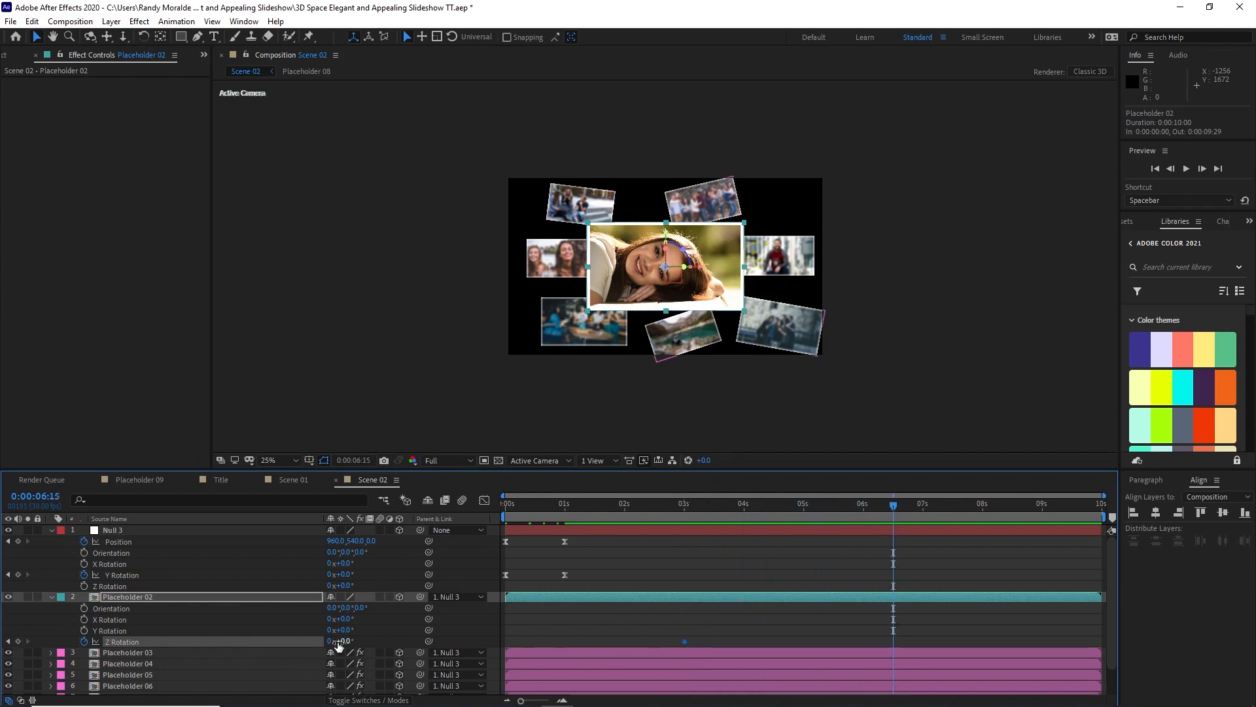
pyautogui.click(346, 642)
pyautogui.write('4')
# Step: Set Placeholder 02's Z Rotation to -4° at the 3-second keyframe
pyautogui.moveTo(891, 508); pyautogui.dragTo(684, 521)
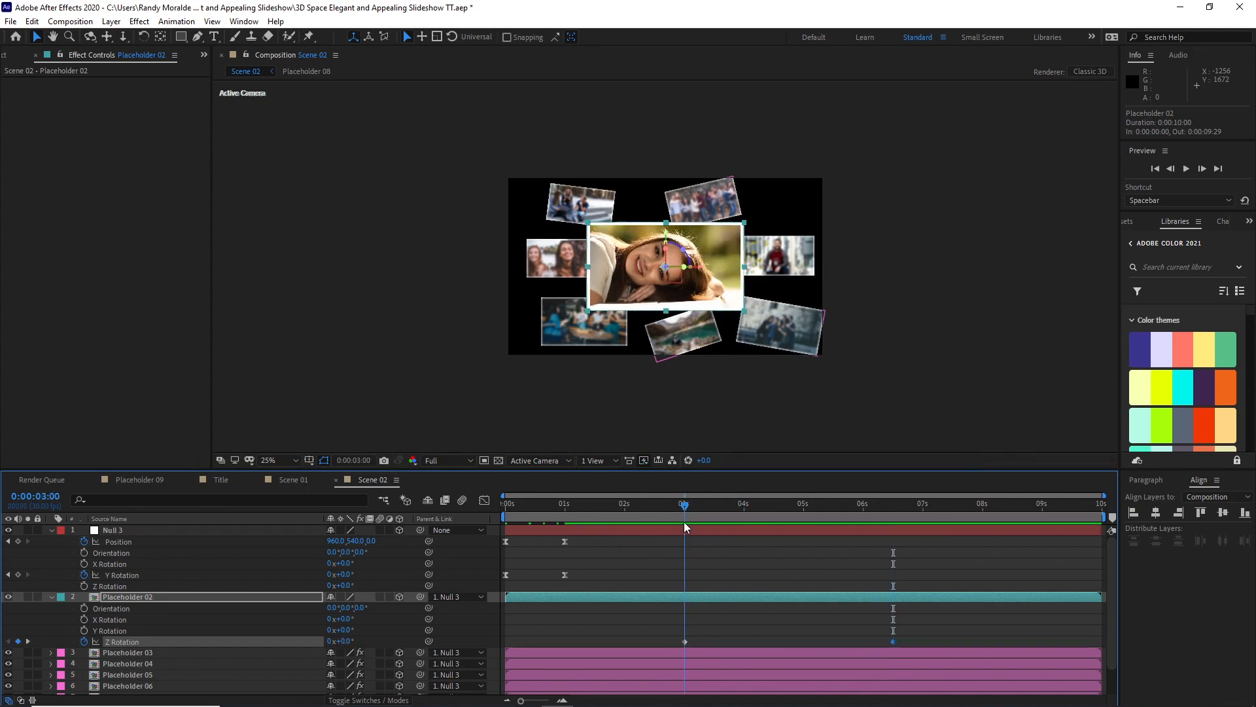
pyautogui.click(346, 642)
pyautogui.write('-4')
pyautogui.click(288, 567)
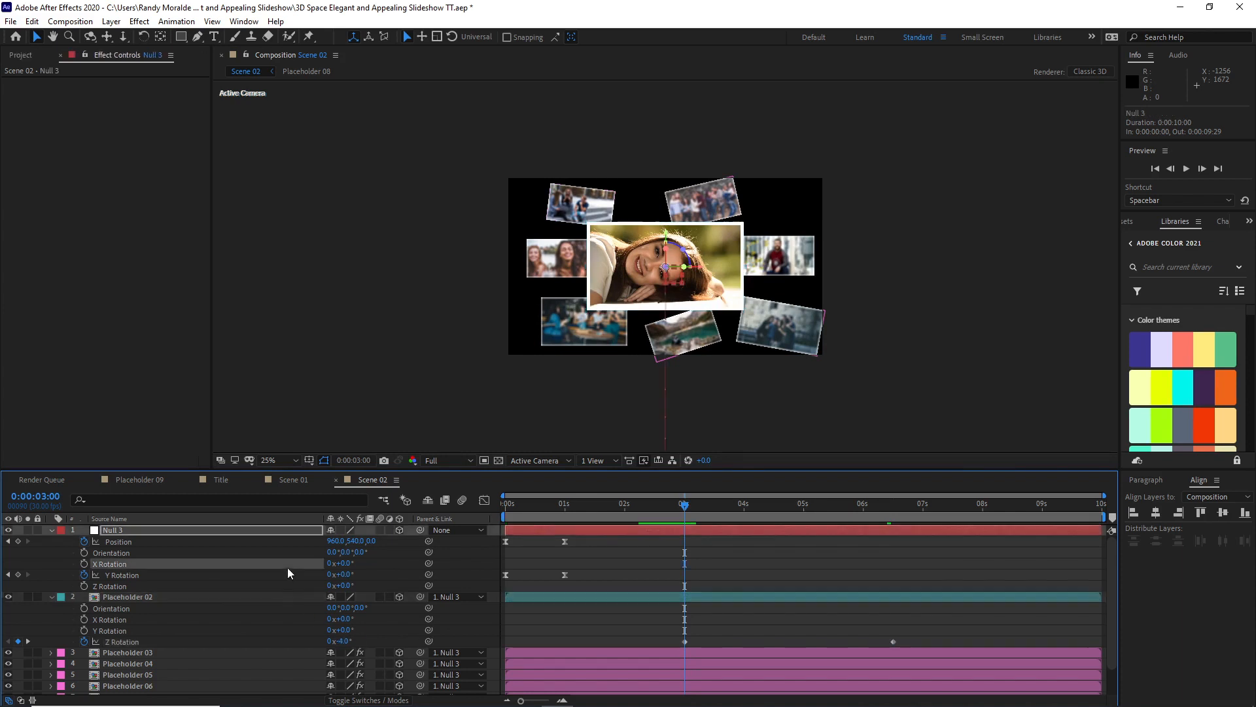
# Step: Add a Position keyframe on the null at 0:00:01:05, and set its Z position to -470 at 0:00:06:15
pyautogui.moveTo(684, 504); pyautogui.dragTo(563, 502)
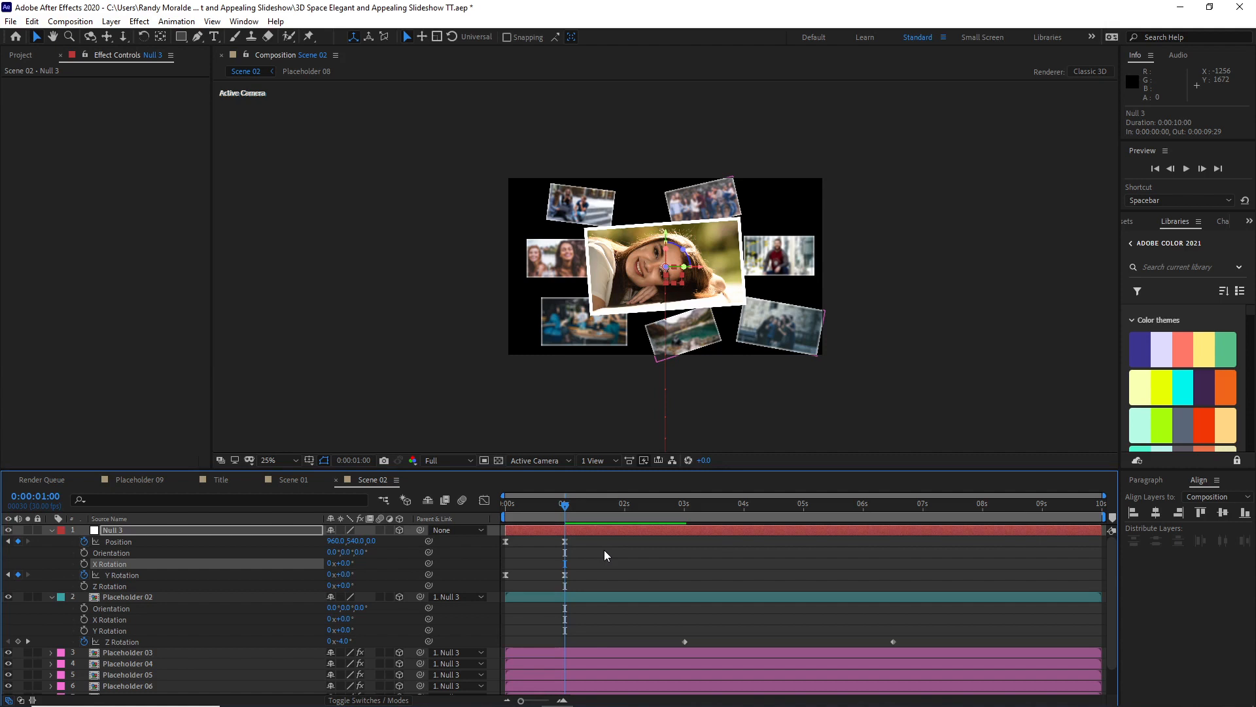
pyautogui.press('pagedown')
pyautogui.press('pagedown')
pyautogui.press('pagedown')
pyautogui.press('pagedown')
pyautogui.press('pagedown')
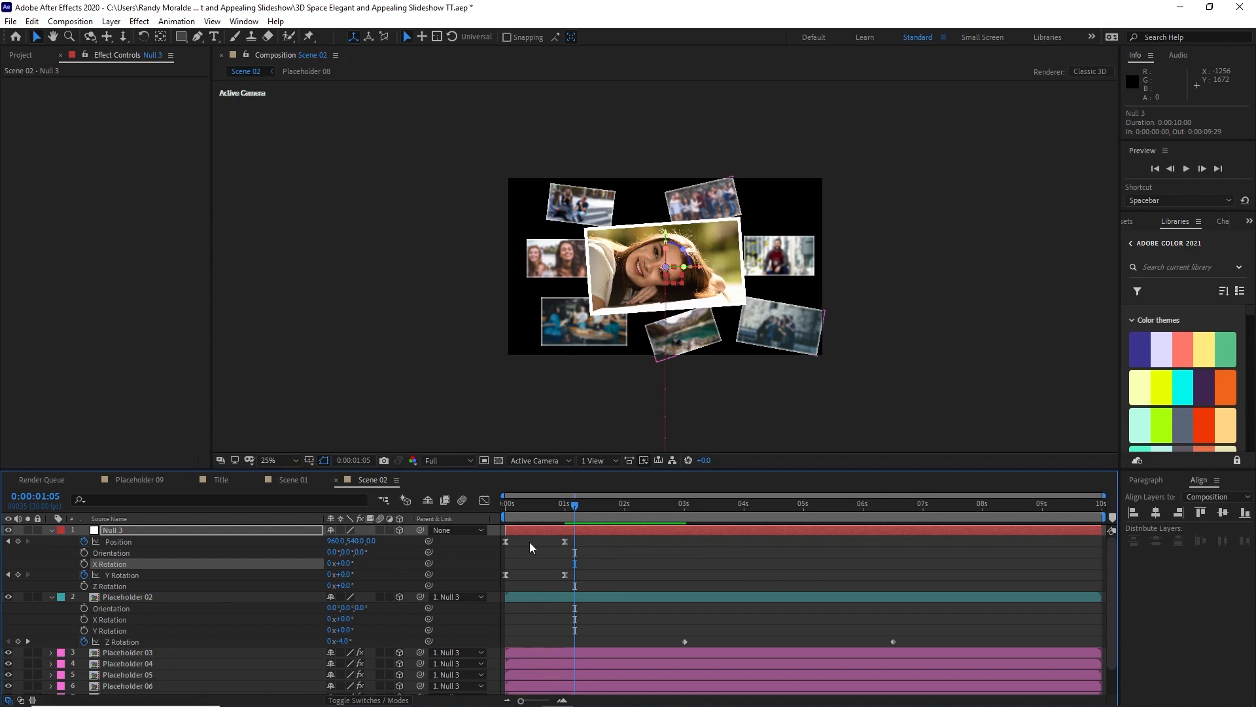
pyautogui.click(17, 541)
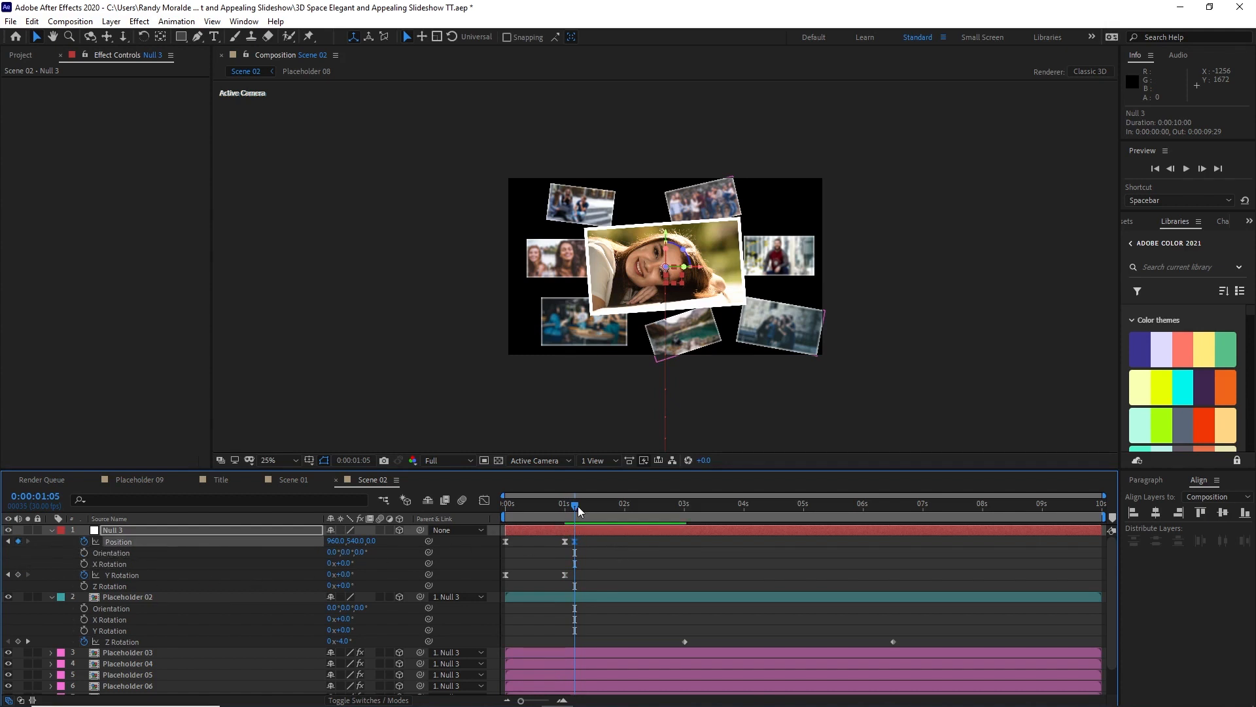
pyautogui.moveTo(577, 505); pyautogui.dragTo(894, 502)
pyautogui.moveTo(375, 541); pyautogui.dragTo(78, 554)
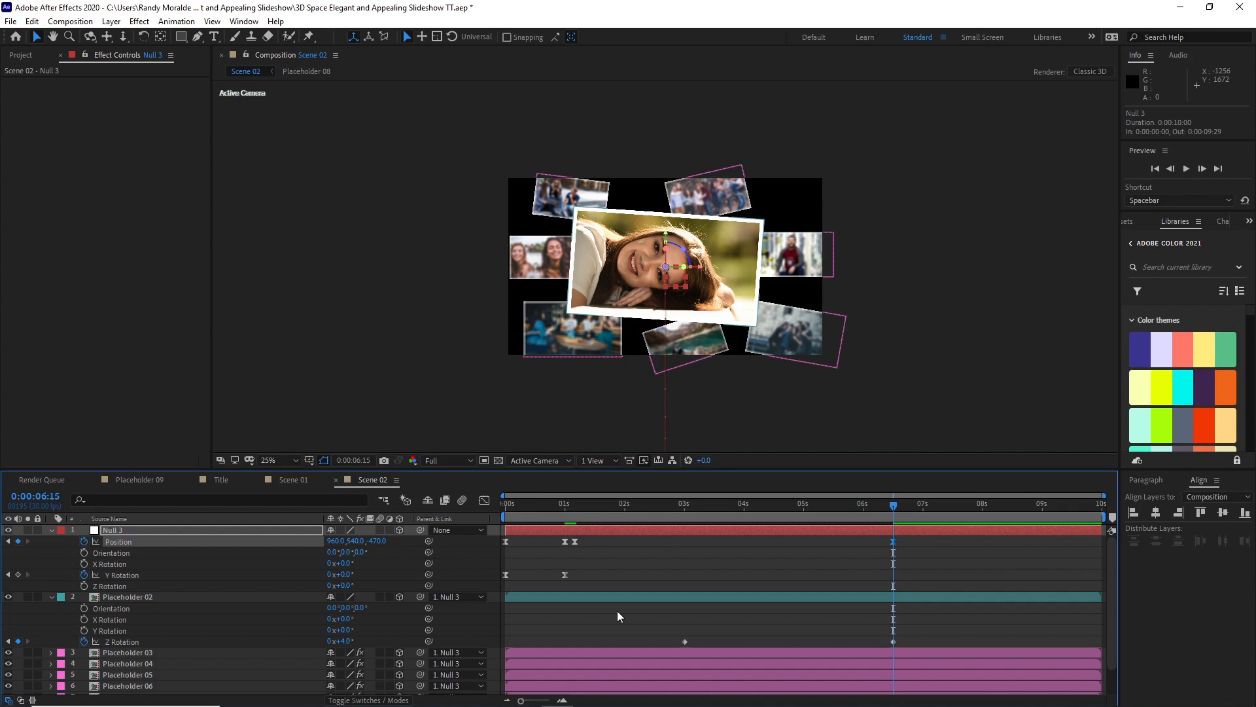
# Step: Add holding Position and Y Rotation keyframes on the null at 0:00:06:20
pyautogui.press('pagedown')
pyautogui.press('pagedown')
pyautogui.press('pagedown')
pyautogui.press('pagedown')
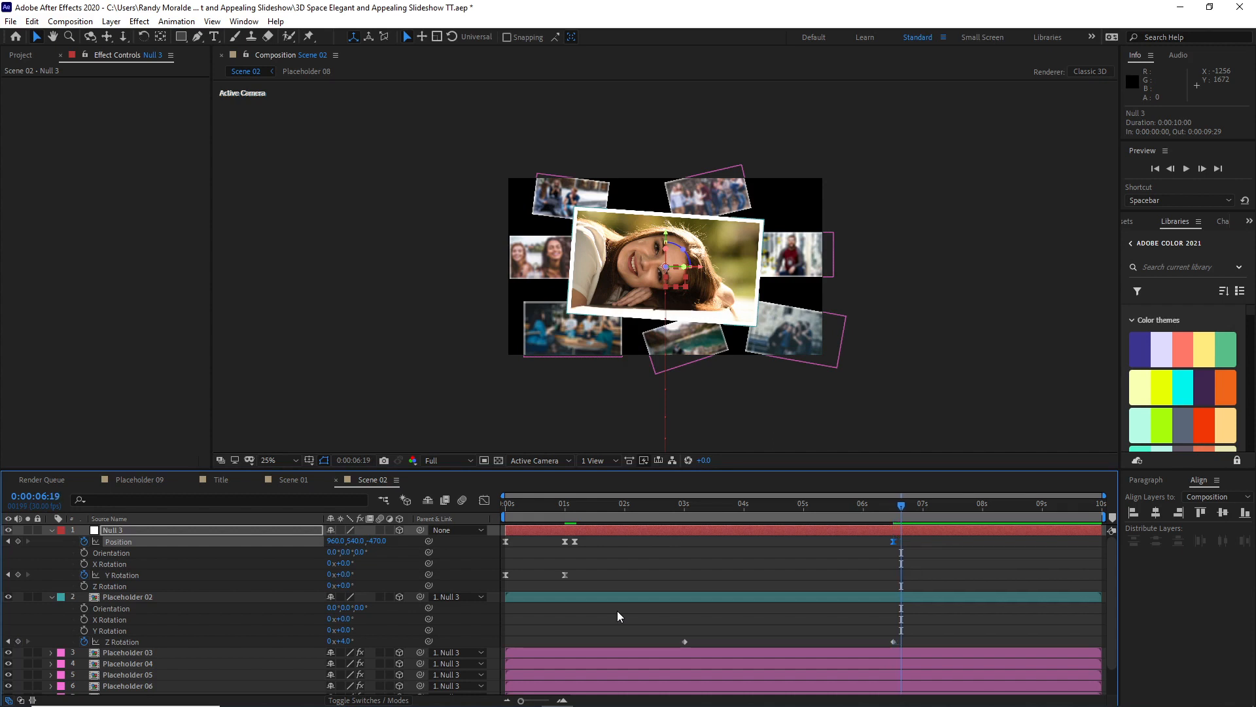
pyautogui.press('pagedown')
pyautogui.click(18, 542)
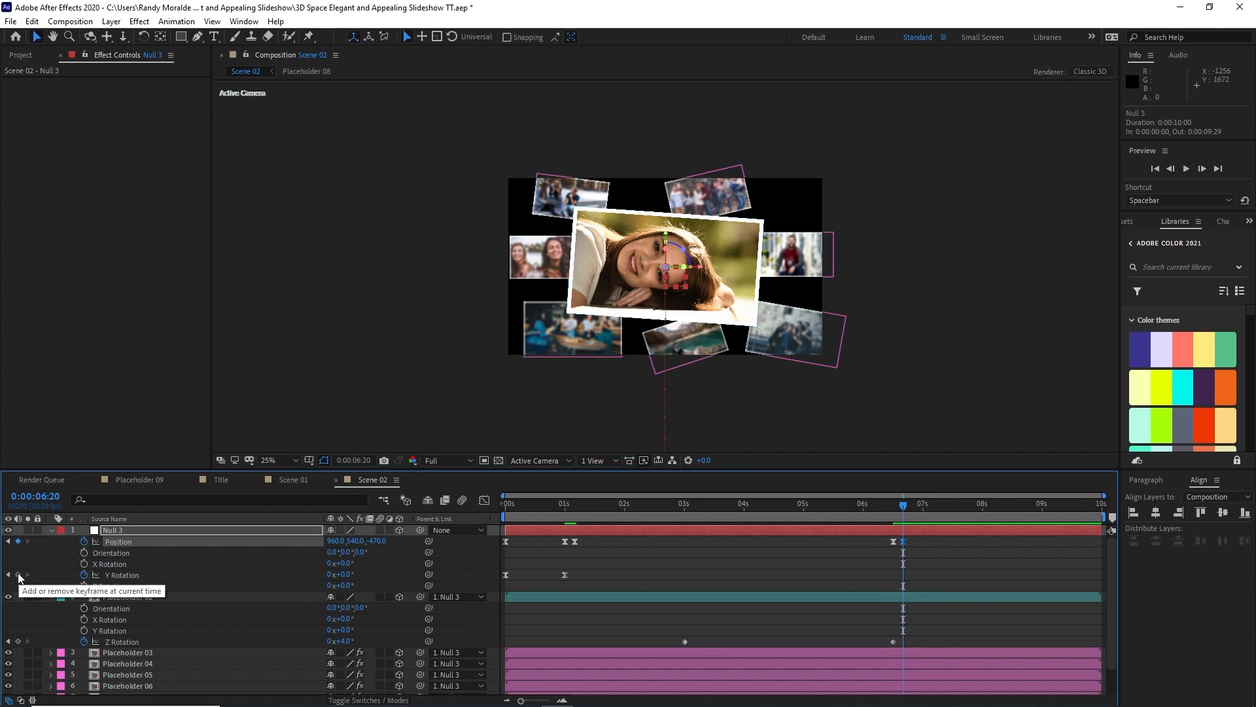
pyautogui.click(17, 574)
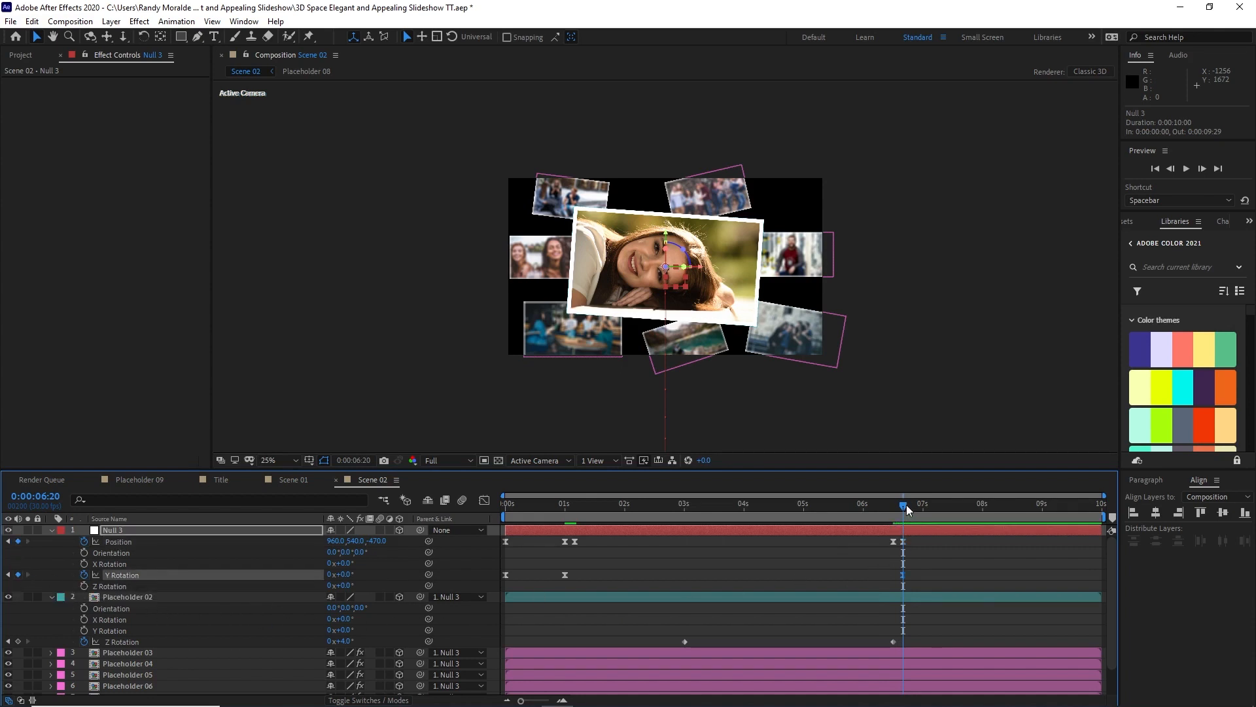
# Step: At 8 seconds, set the null's Y Rotation to 59° and its Y position to -958
pyautogui.moveTo(905, 504); pyautogui.dragTo(986, 536)
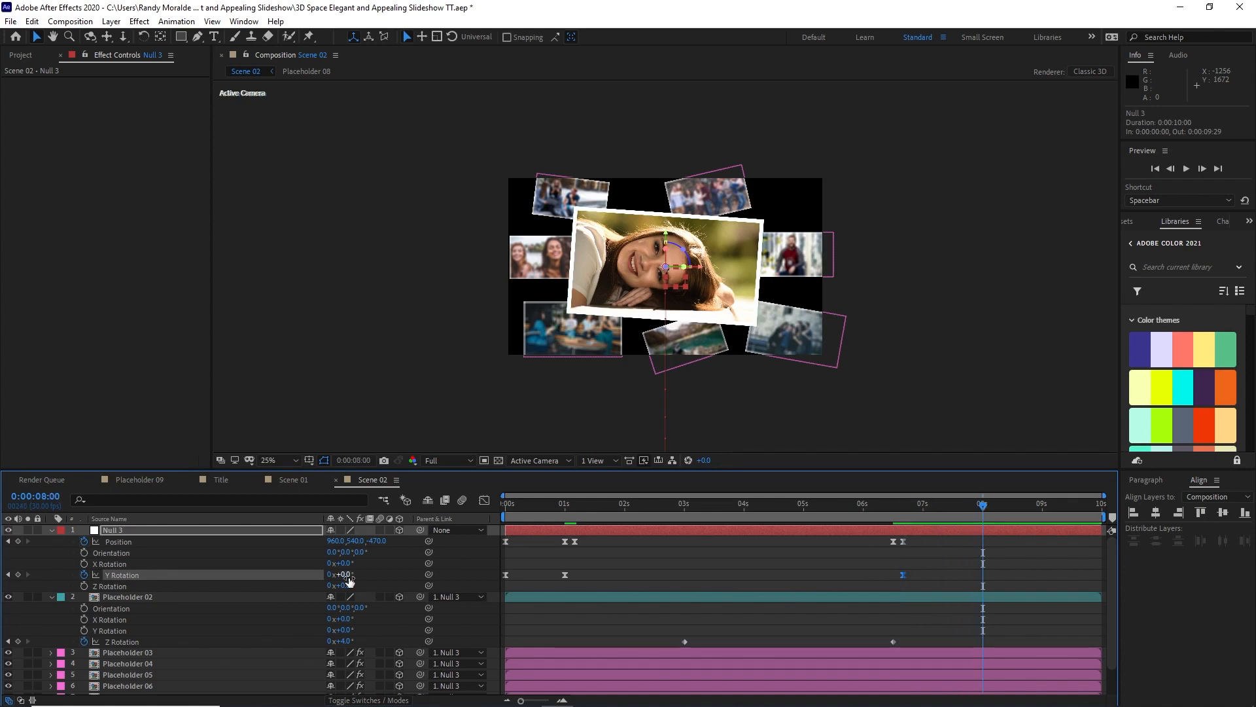
pyautogui.click(349, 576)
pyautogui.write('59')
pyautogui.click(311, 425)
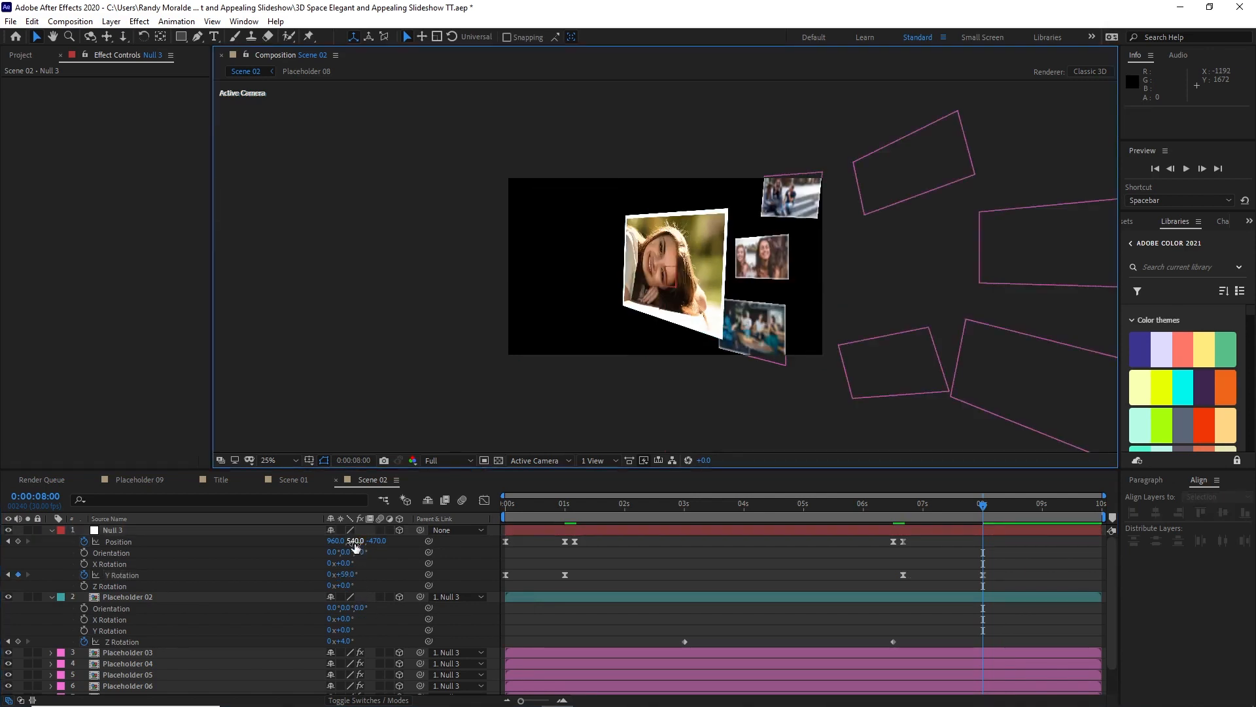
pyautogui.moveTo(355, 547); pyautogui.dragTo(243, 539)
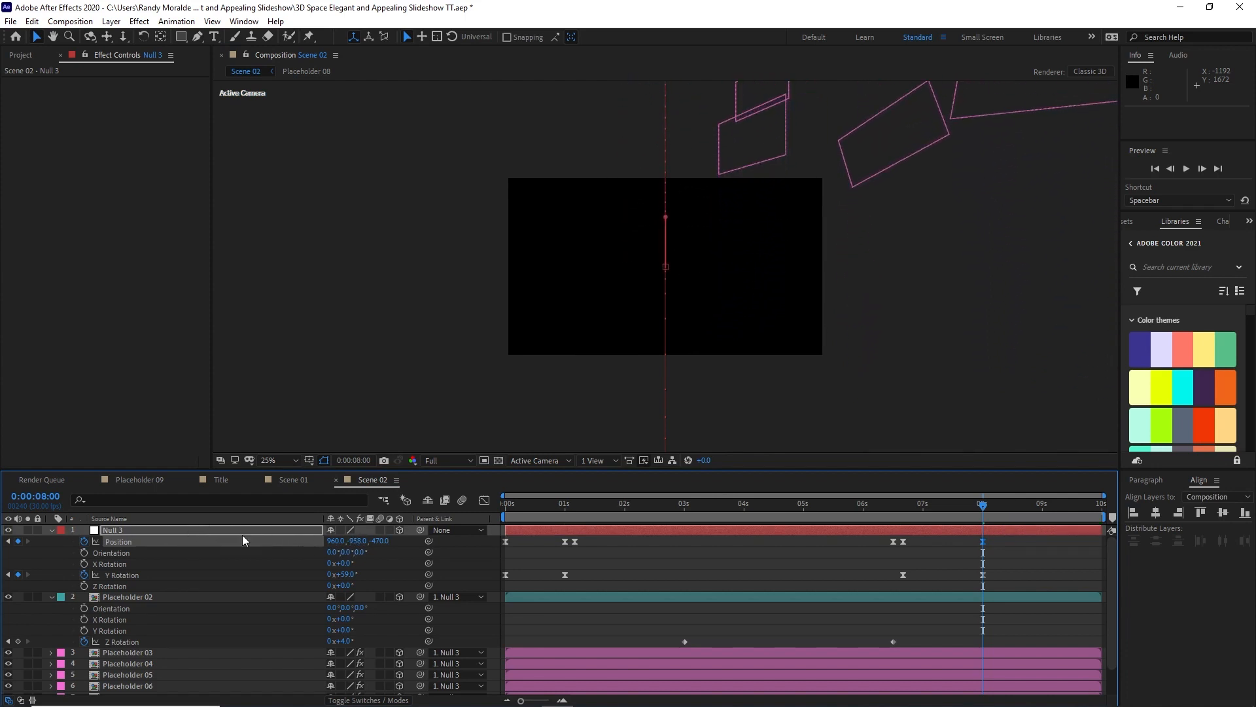
# Step: Try the null's last Y Rotation keyframe at 0:00:08:21, and move it back to 8 seconds
pyautogui.moveTo(983, 505); pyautogui.dragTo(952, 512)
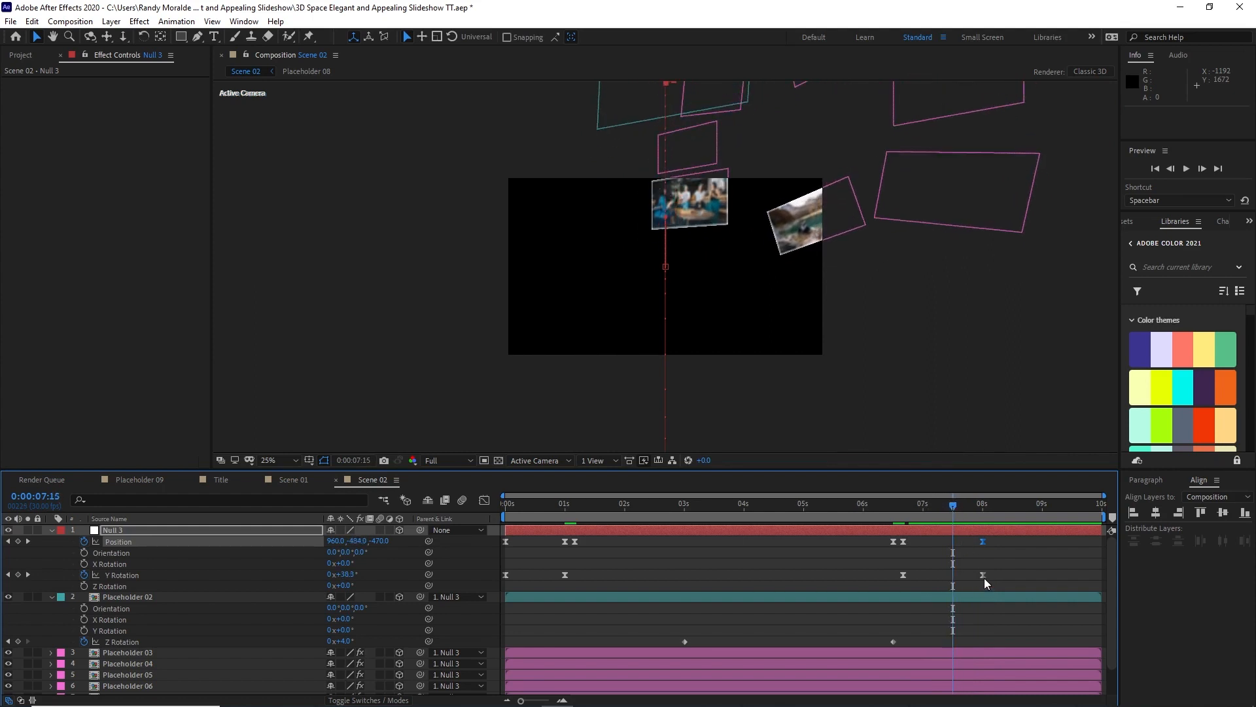
pyautogui.moveTo(985, 579); pyautogui.dragTo(1024, 581)
pyautogui.click(961, 513)
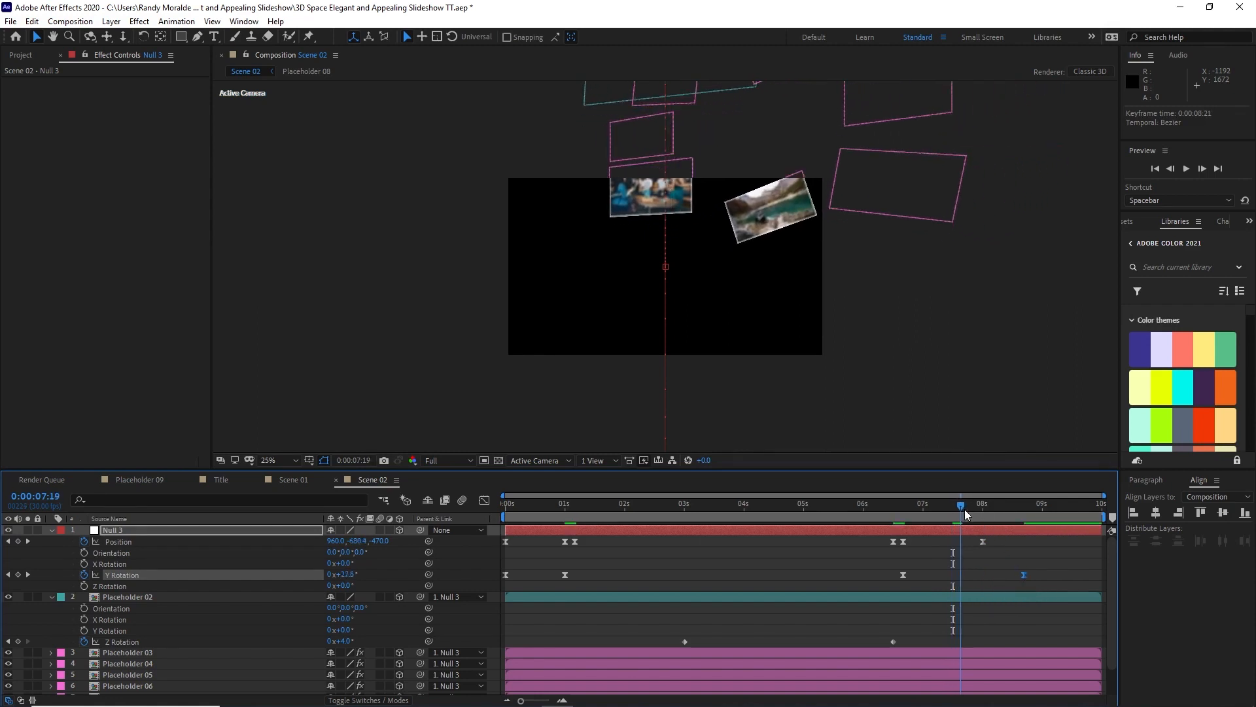
pyautogui.moveTo(966, 515)
pyautogui.mouseDown()
pyautogui.moveTo(894, 516)
pyautogui.moveTo(984, 531)
pyautogui.mouseUp()
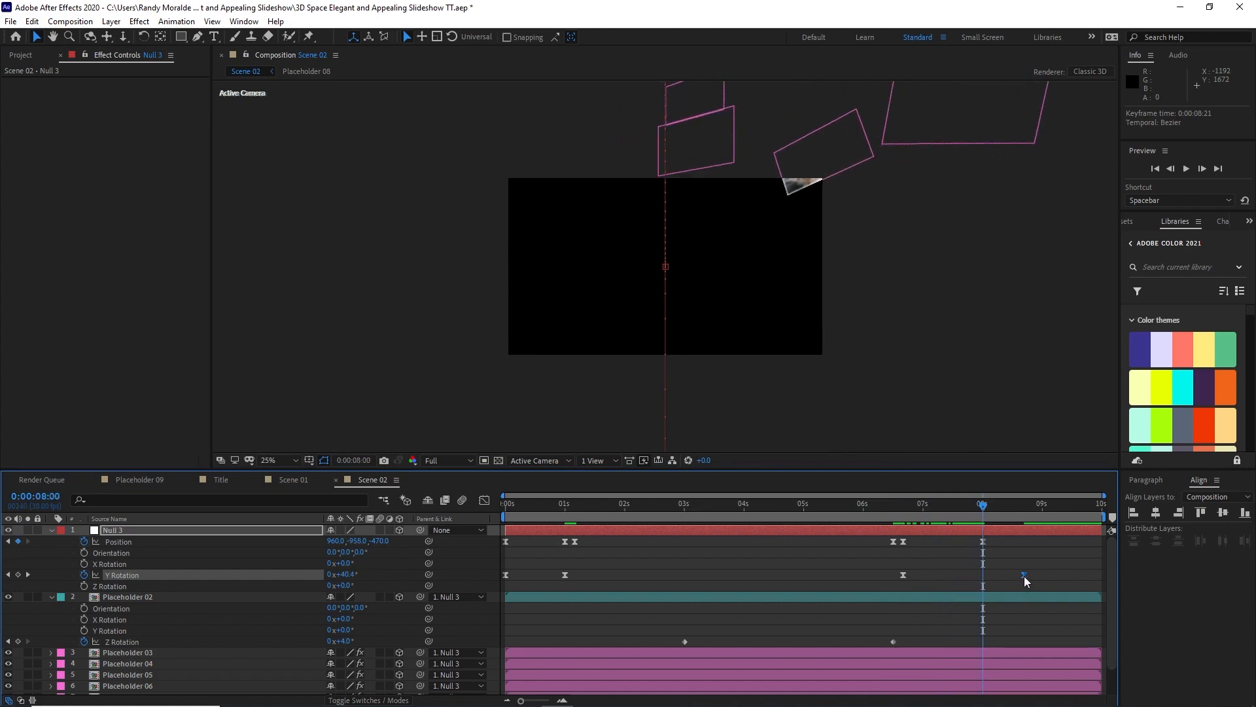
pyautogui.moveTo(1024, 576); pyautogui.dragTo(981, 575)
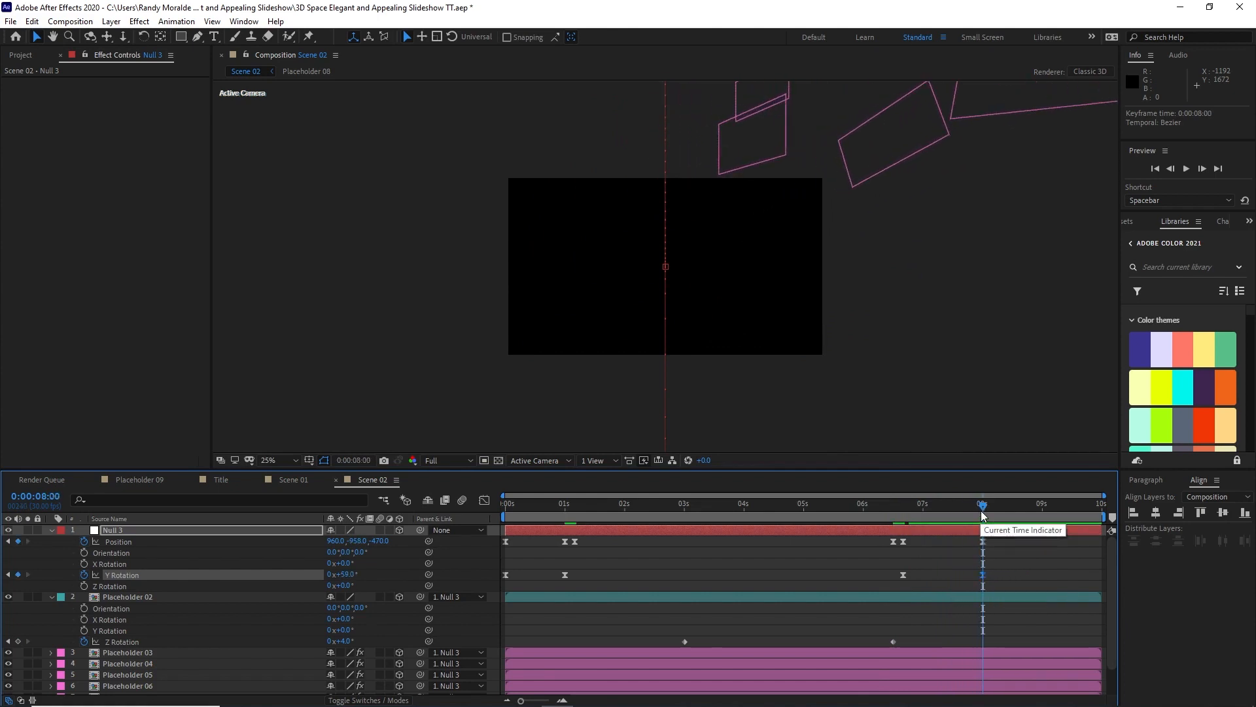
pyautogui.moveTo(981, 517); pyautogui.dragTo(903, 520)
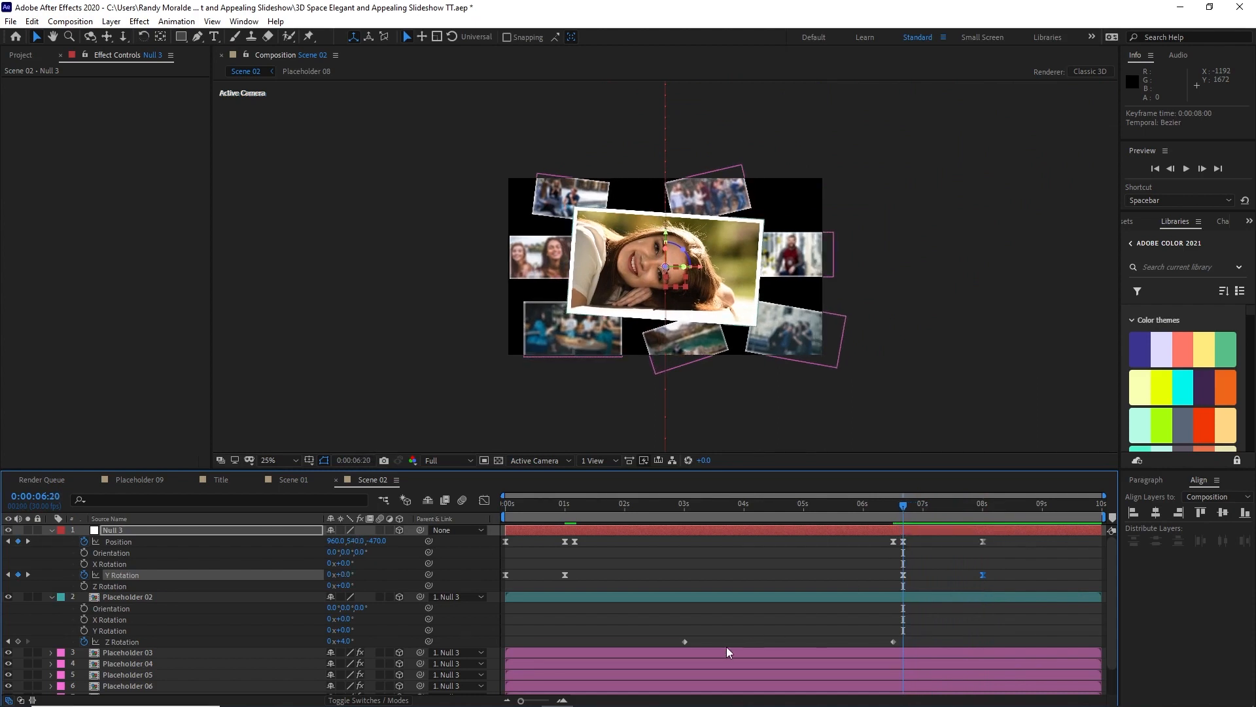
# Step: Collapse the properties of the null and Placeholder 02, and save the project
pyautogui.click(52, 530)
pyautogui.click(51, 542)
pyautogui.click(292, 634)
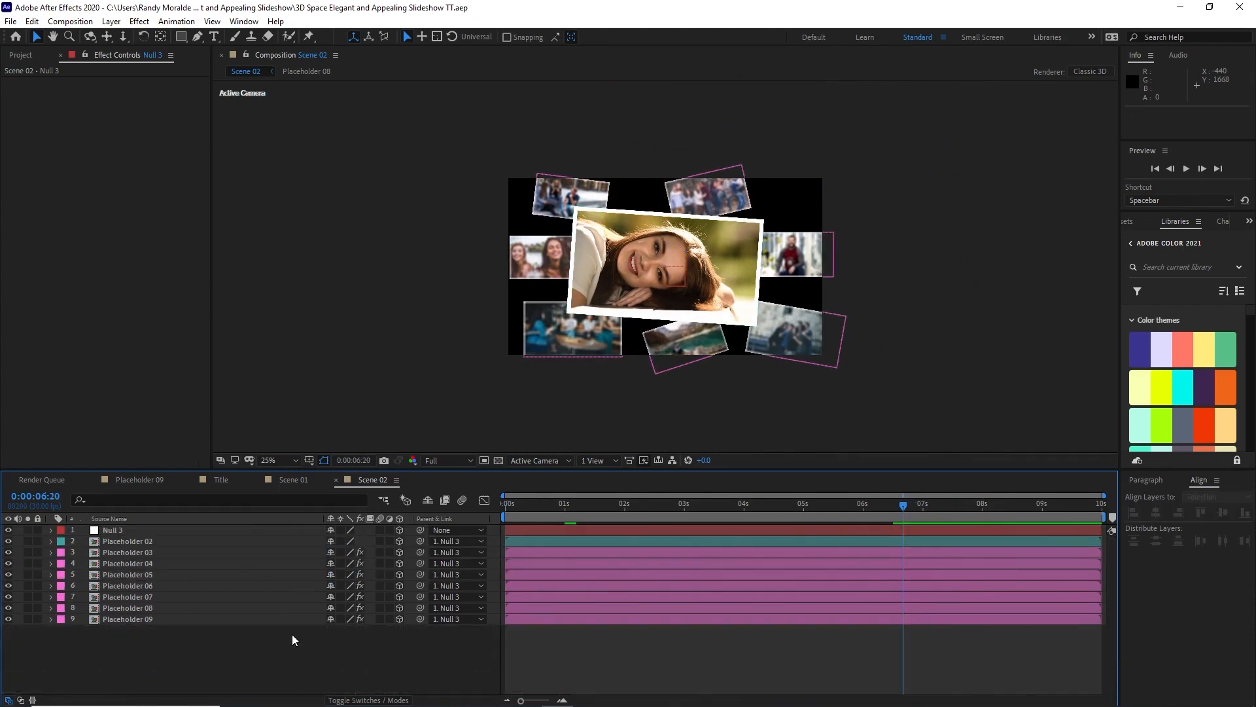
pyautogui.hotkey('ctrl', 's')
# Step: Create a new composition named Main at 1920 x 1080 and 30 fps with a duration of 20 seconds
pyautogui.click(89, 23)
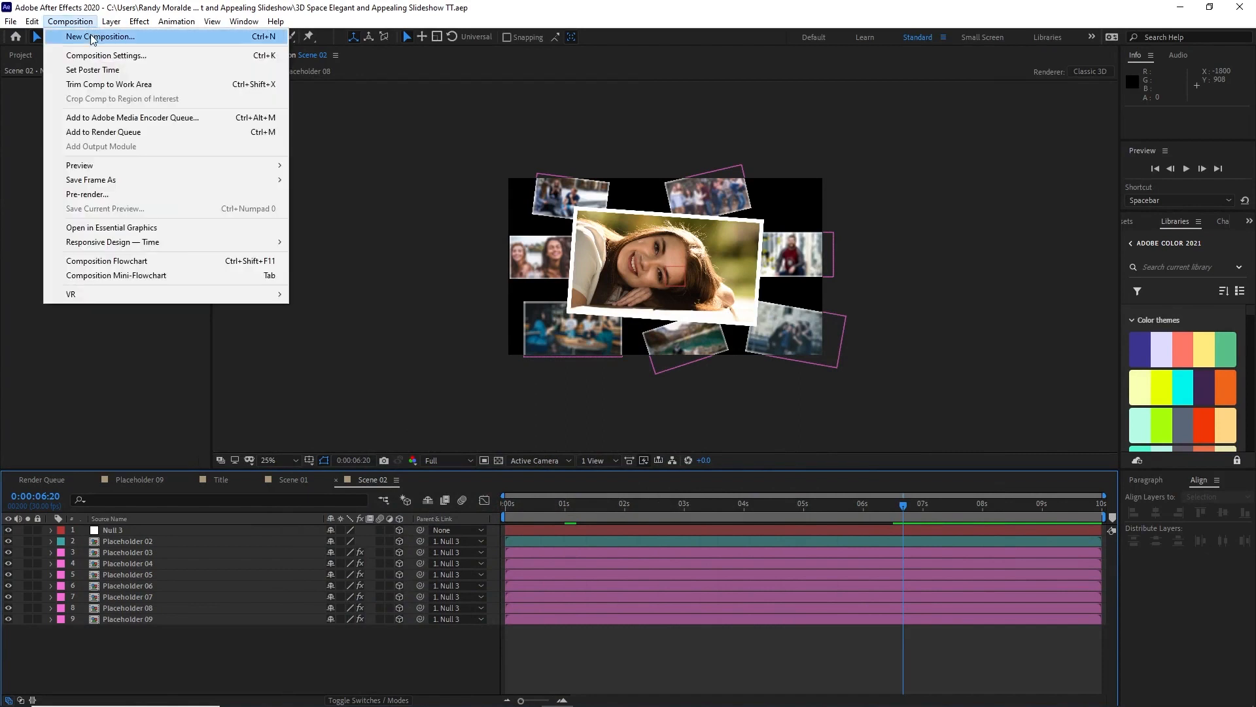
pyautogui.click(92, 37)
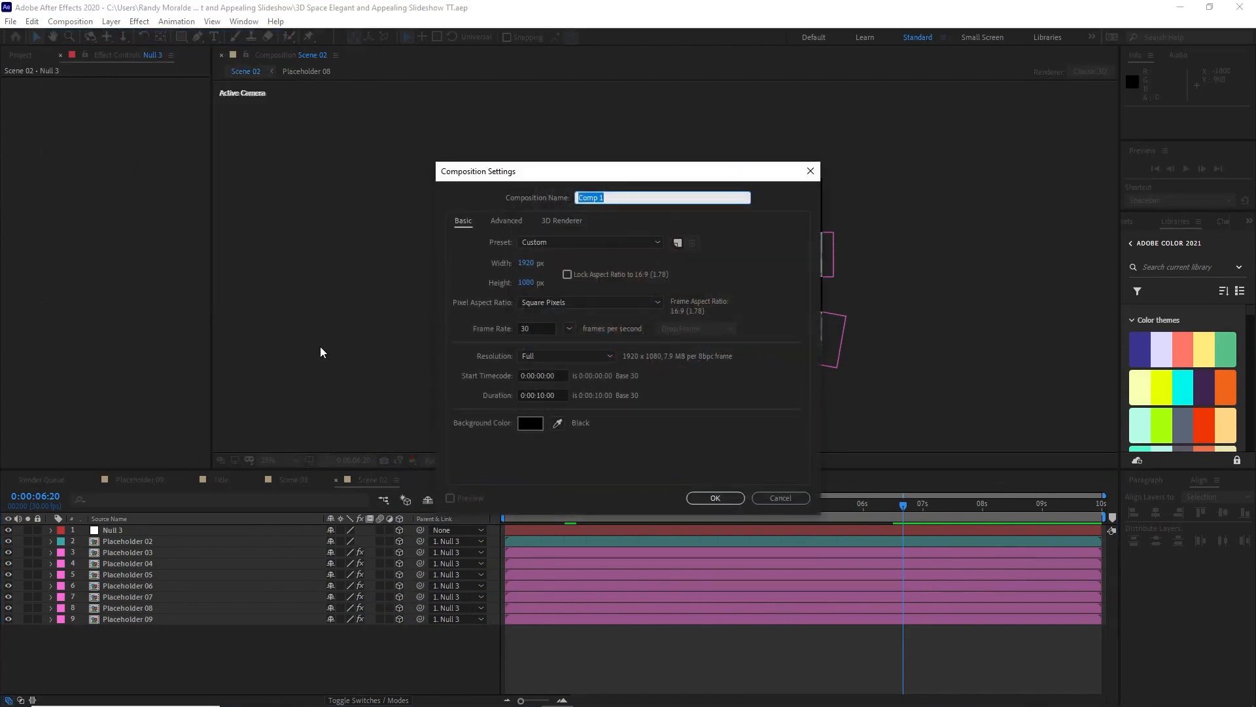
pyautogui.press('capslock')
pyautogui.write('M')
pyautogui.press('capslock')
pyautogui.write('ain')
pyautogui.click(543, 395)
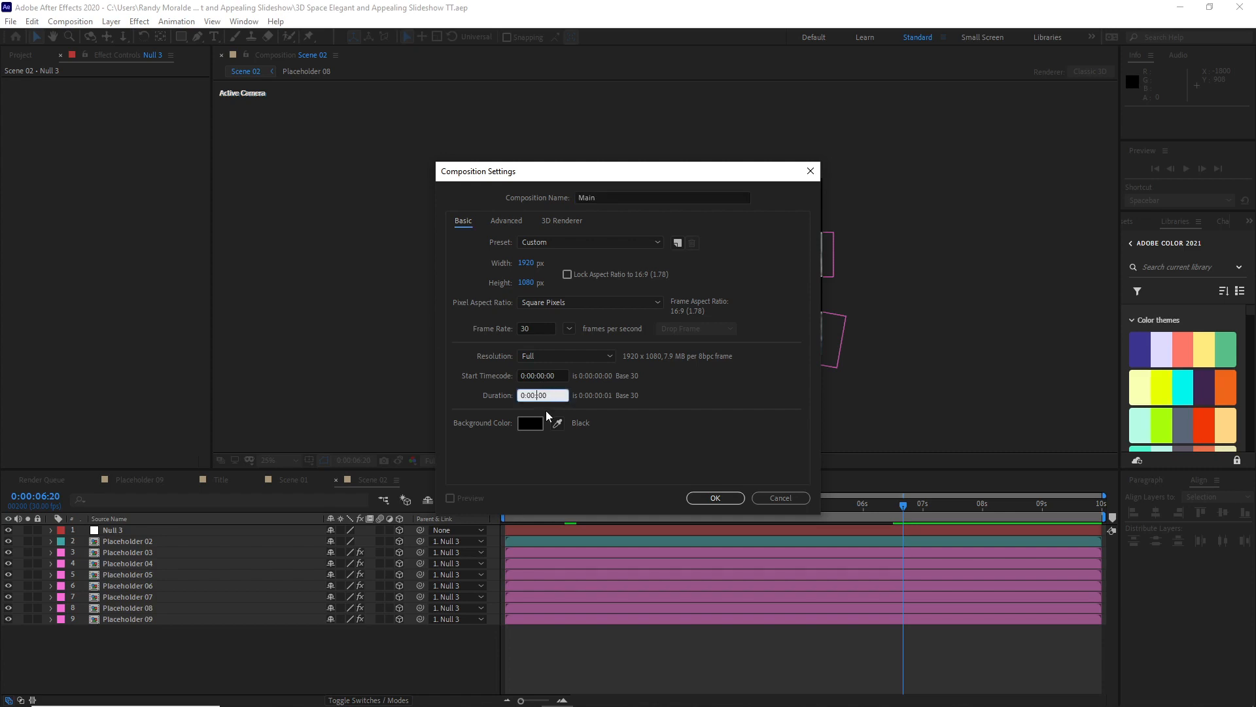
pyautogui.write('20:')
pyautogui.click(714, 498)
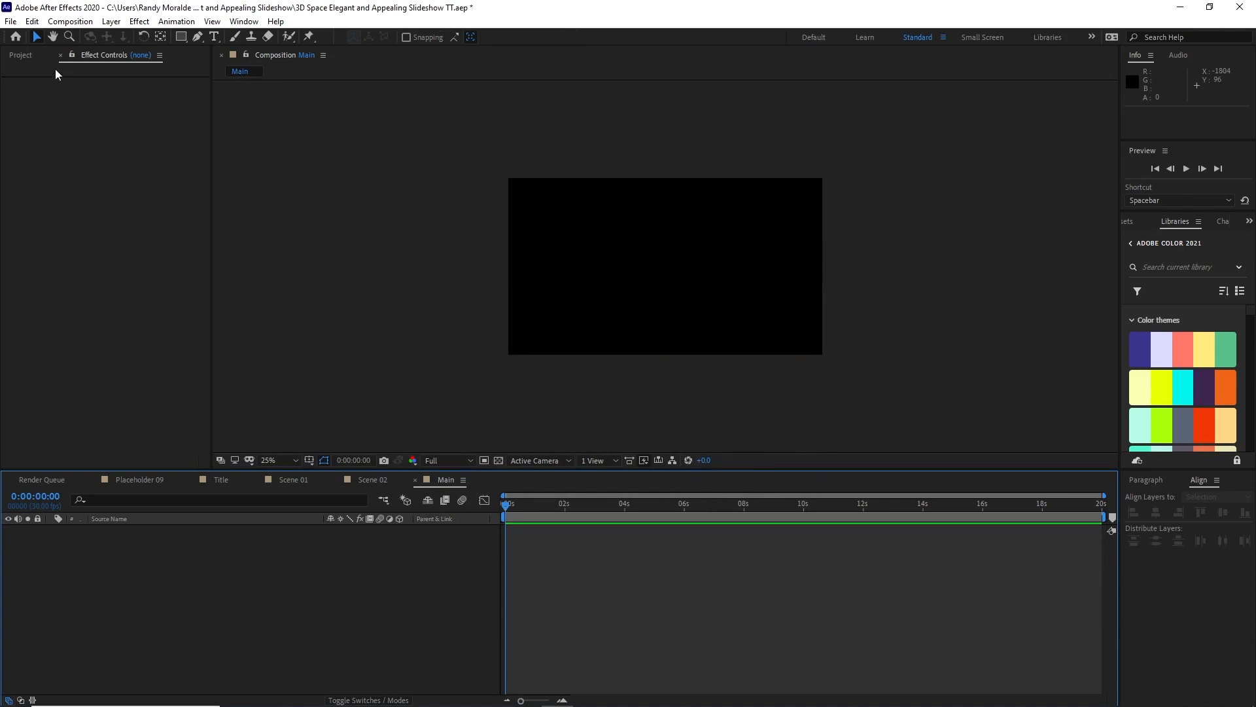
# Step: Add the Scene 02 composition to Main and place Scene 01 beneath it
pyautogui.click(23, 57)
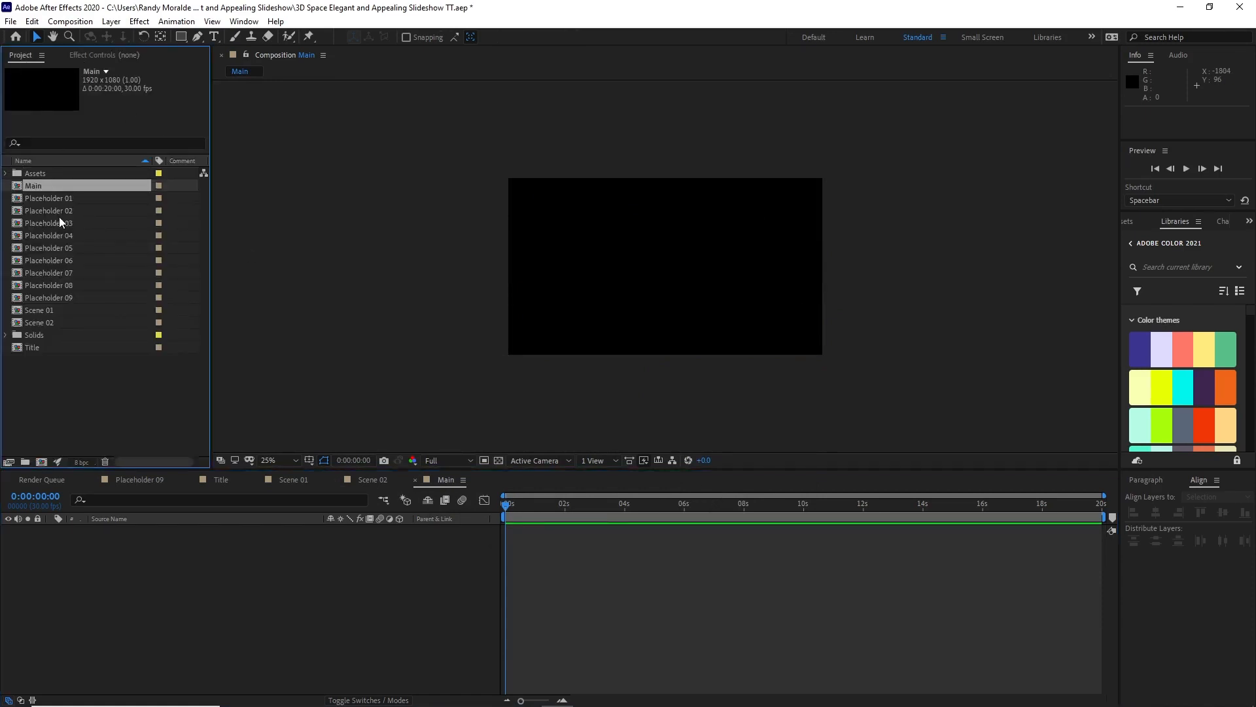
pyautogui.moveTo(74, 320); pyautogui.dragTo(134, 559)
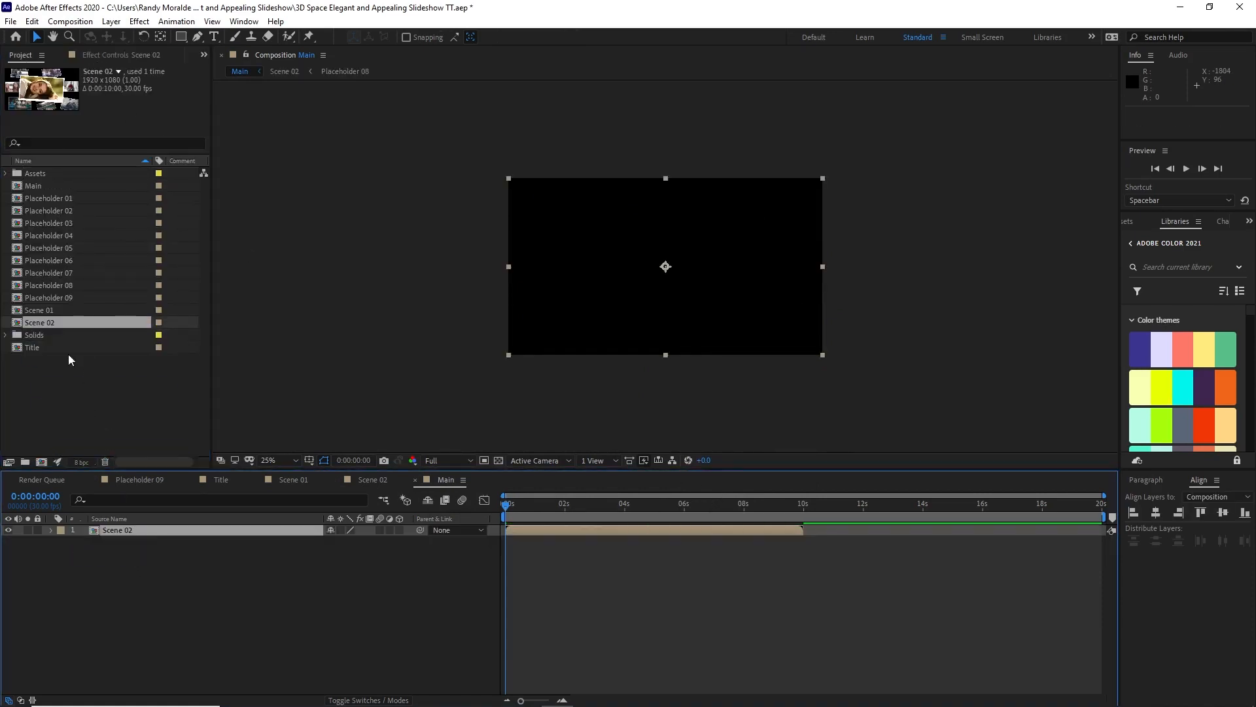
pyautogui.moveTo(54, 311); pyautogui.dragTo(111, 571)
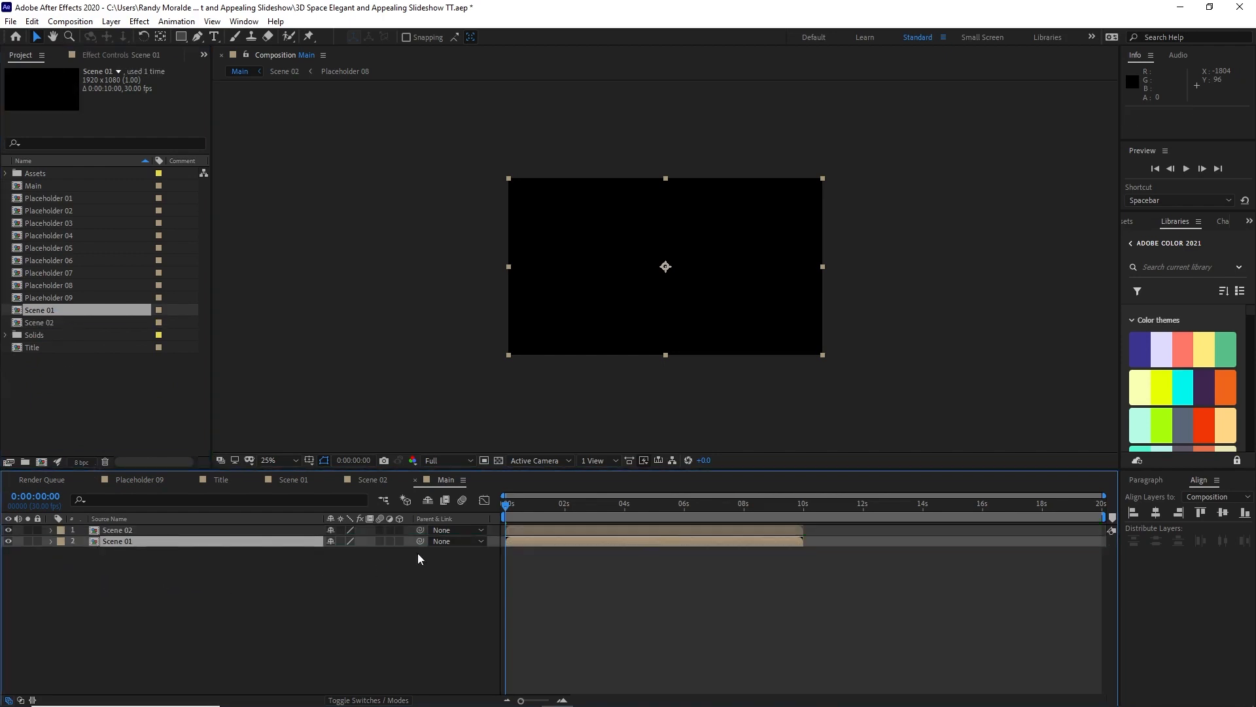
# Step: Shift the Scene 02 layer in Main to start at 0:00:06:27, overlapping the end of Scene 01
pyautogui.moveTo(583, 530); pyautogui.dragTo(819, 528)
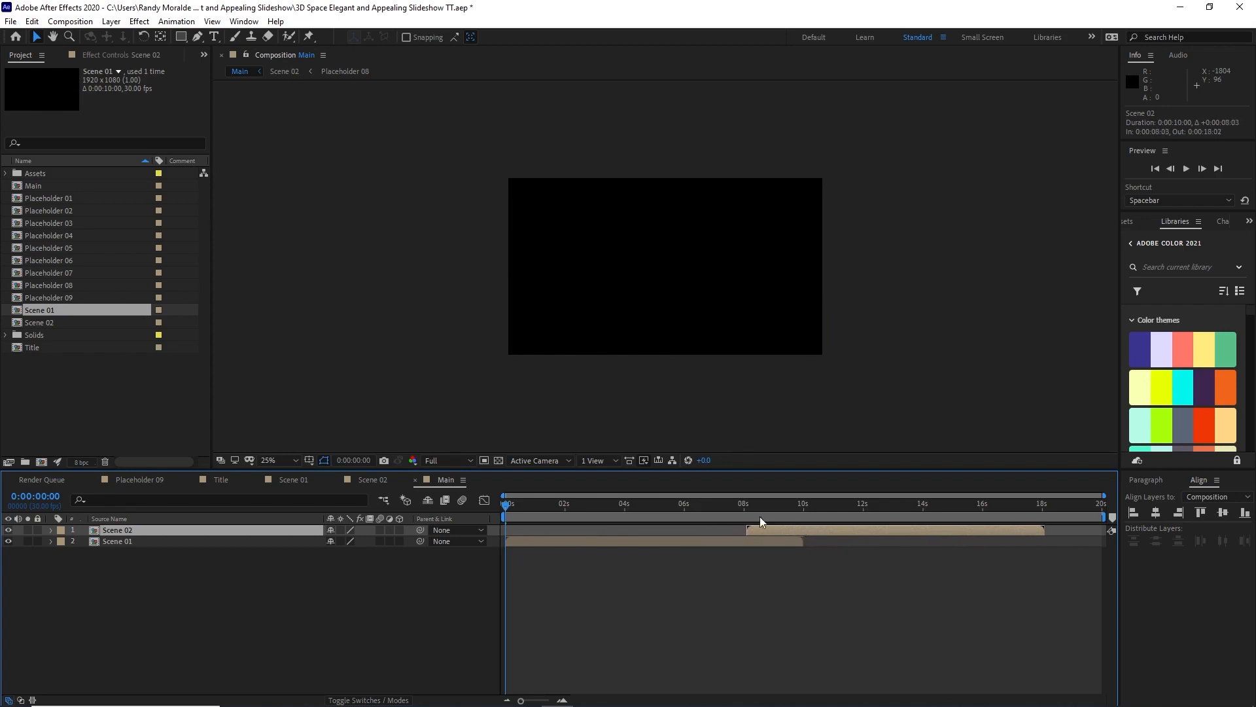
pyautogui.moveTo(509, 509); pyautogui.dragTo(822, 529)
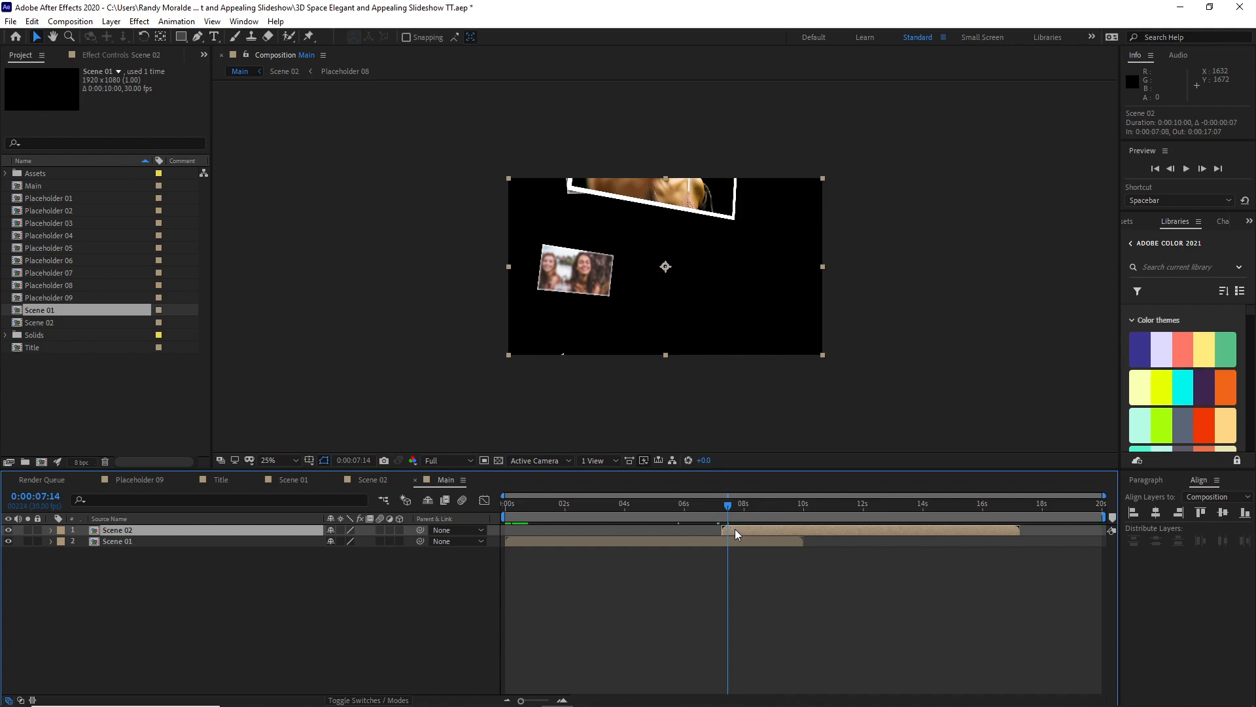
pyautogui.moveTo(735, 529); pyautogui.dragTo(867, 517)
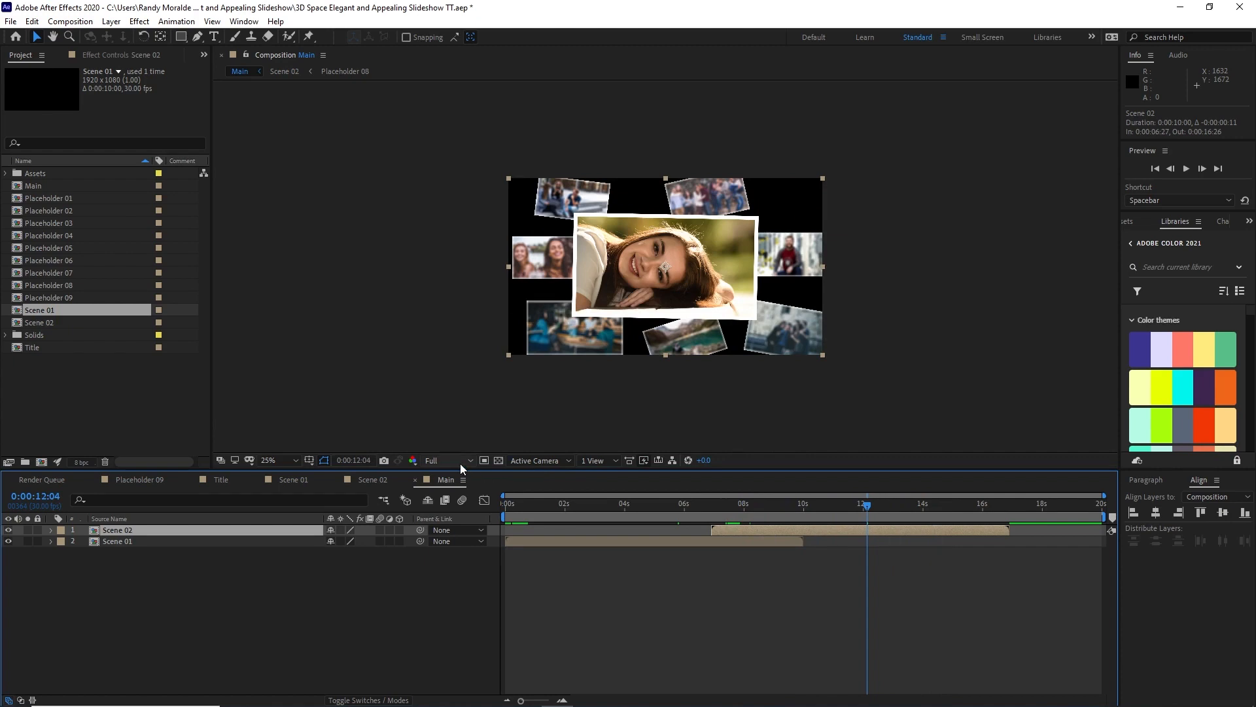
# Step: Set the viewer resolution to Half and preview the transition between the two scenes in Main
pyautogui.click(460, 463)
pyautogui.click(465, 506)
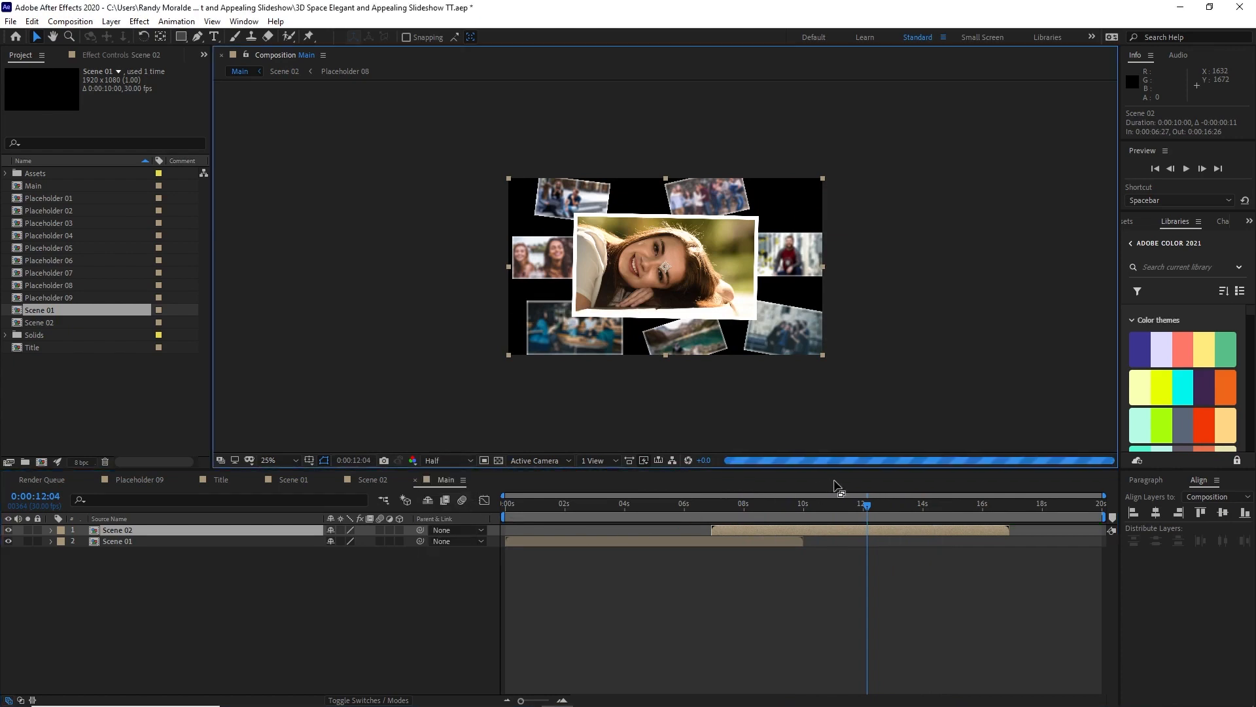
pyautogui.moveTo(869, 509); pyautogui.dragTo(776, 520)
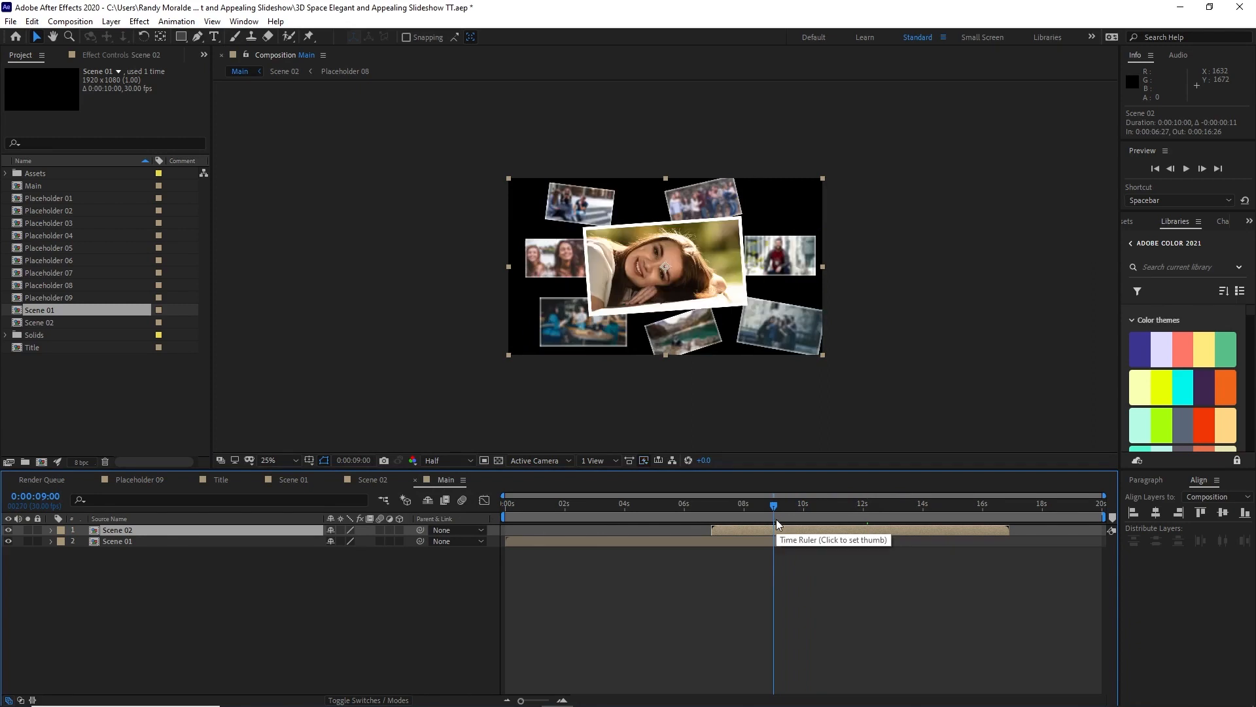
pyautogui.click(1184, 172)
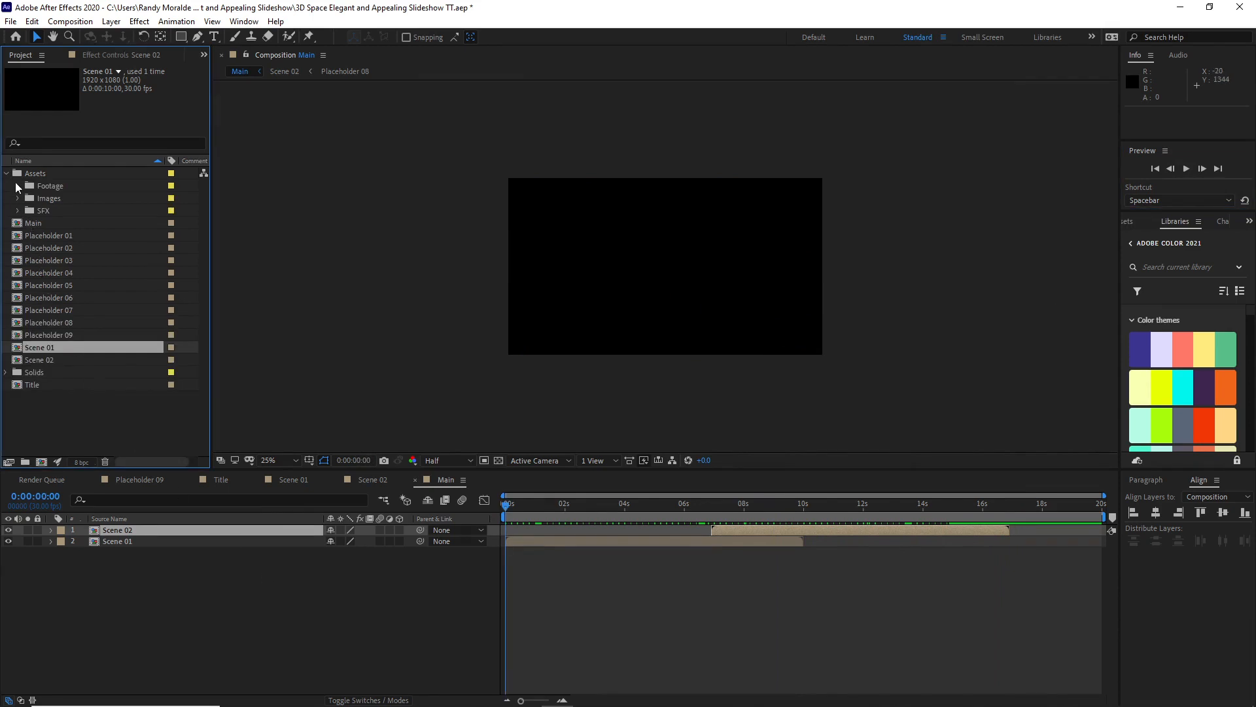
# Step: Add the Swoosh 1 sound from the SFX folder between Scene 02 and Scene 01, roughly aligned with the start of Scene 02
pyautogui.click(17, 210)
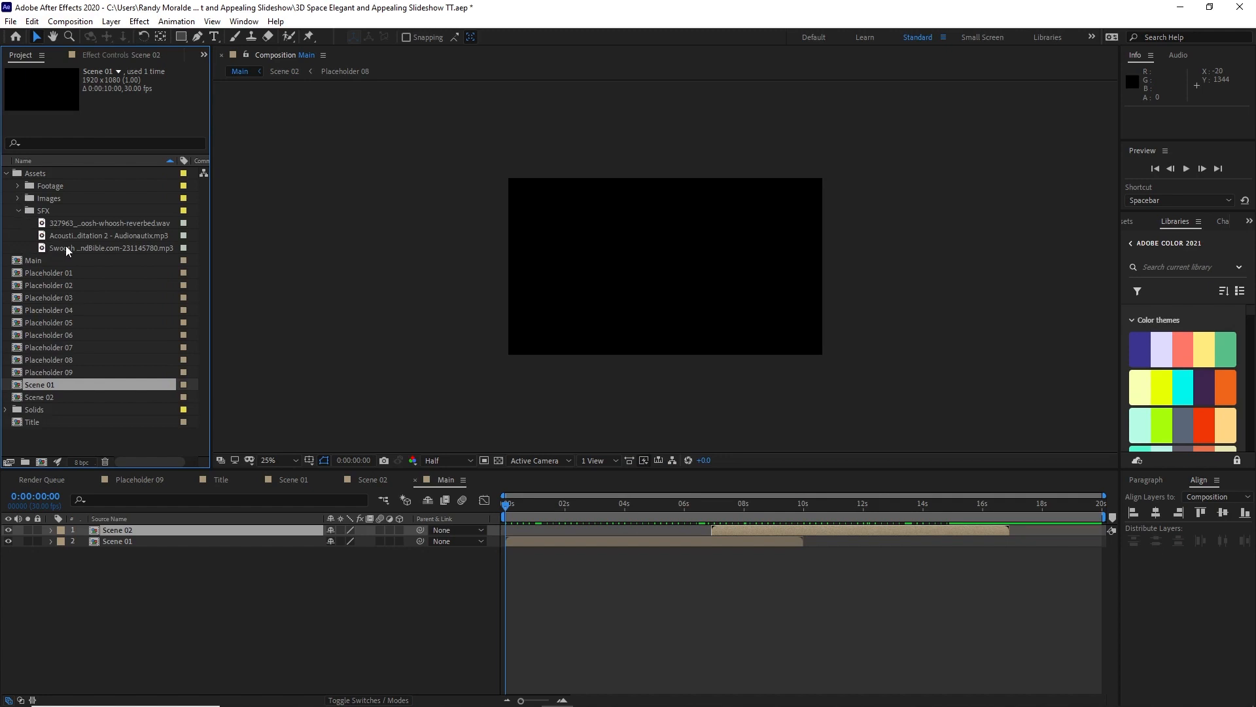
pyautogui.moveTo(66, 247); pyautogui.dragTo(138, 534)
pyautogui.moveTo(541, 547); pyautogui.dragTo(593, 547)
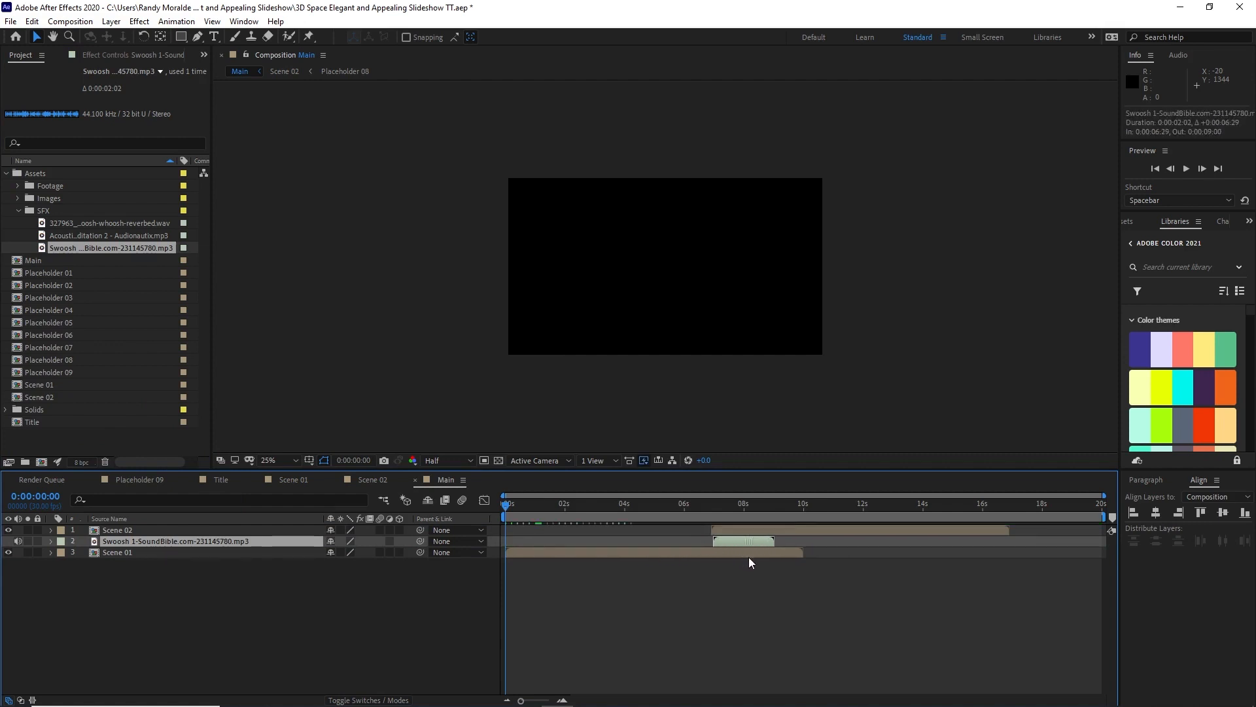
# Step: Preview the swoosh against the scene change and shift its layer to start at 0:00:07:06
pyautogui.press('space')
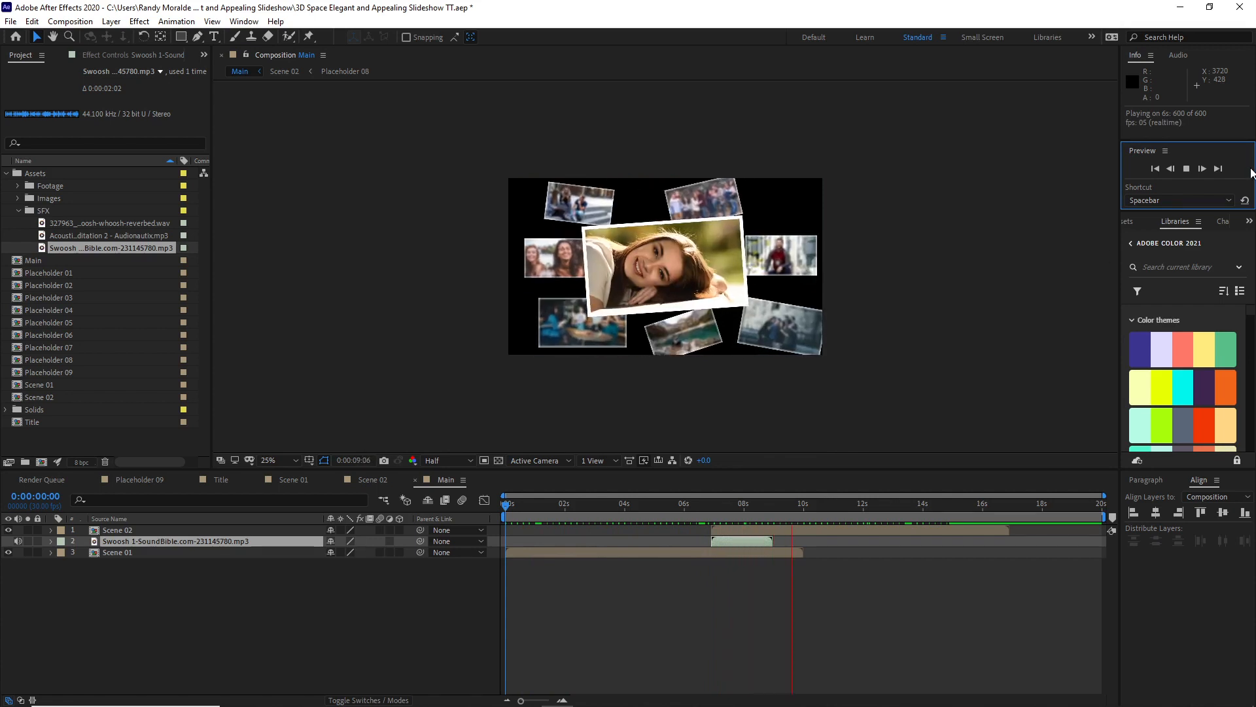
pyautogui.press('space')
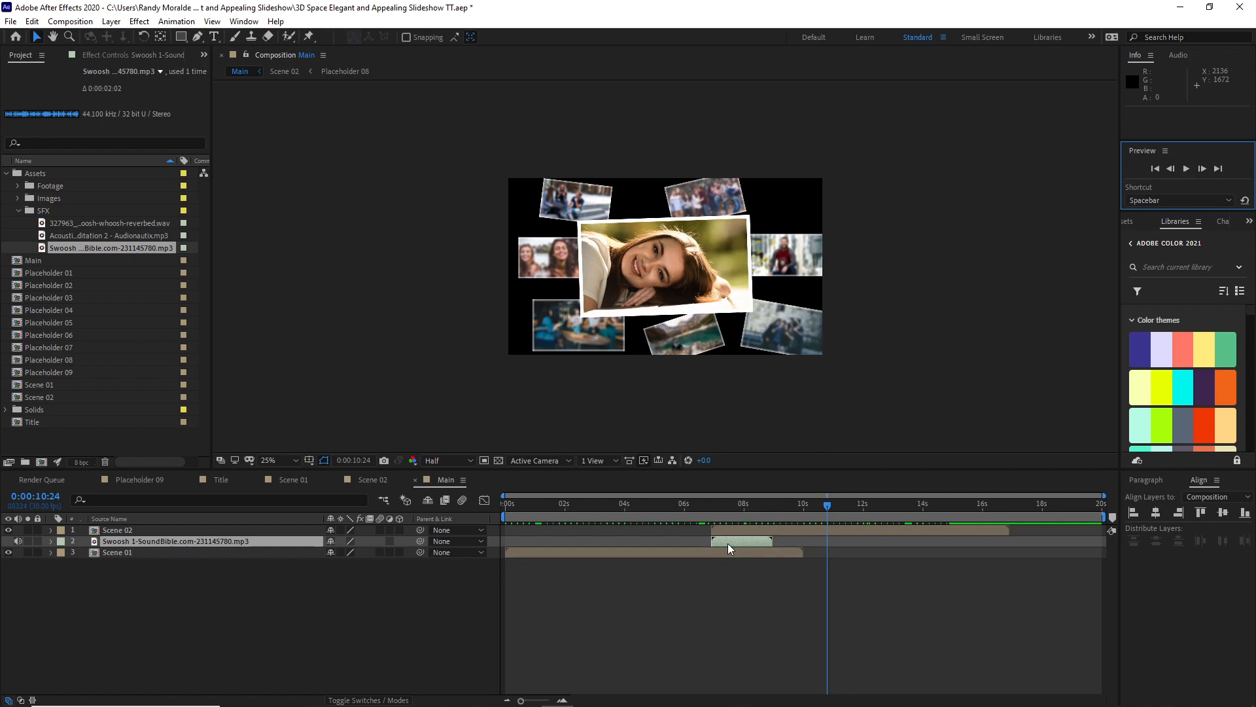
pyautogui.moveTo(818, 501); pyautogui.dragTo(739, 545)
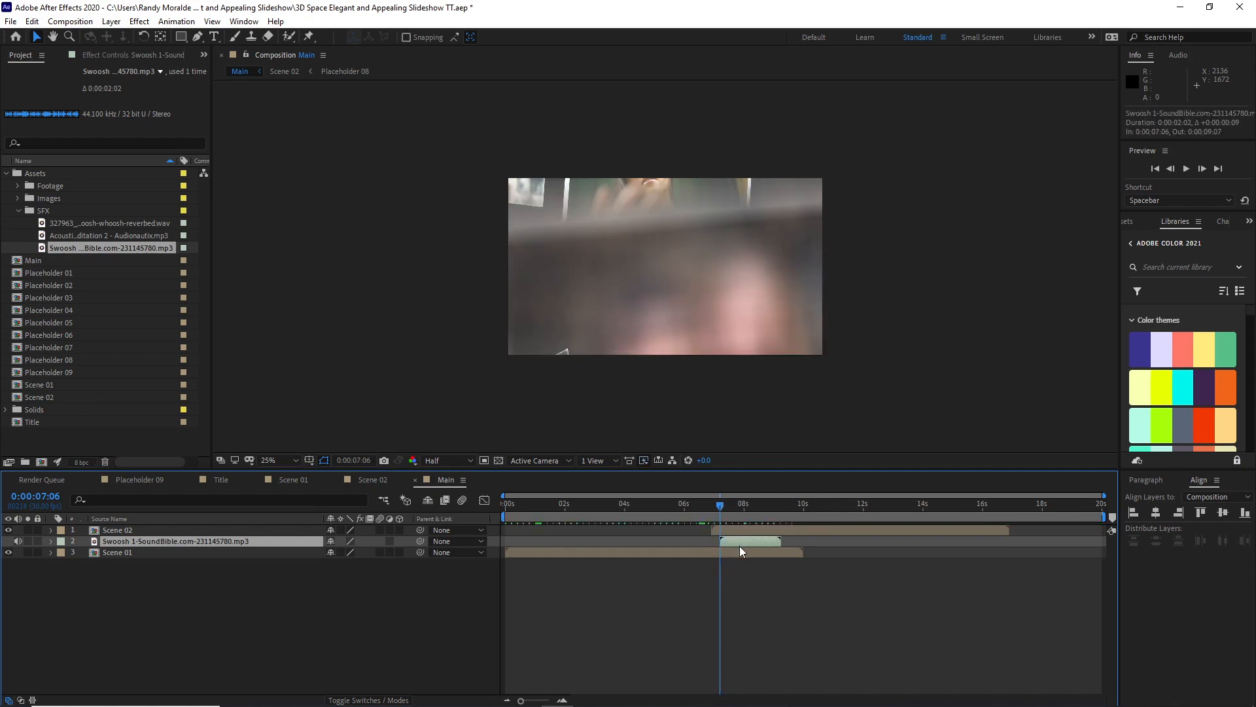
# Step: Place a second copy of the Swoosh 1 sound beneath Scene 01 and preview Main from the beginning
pyautogui.moveTo(100, 247); pyautogui.dragTo(113, 562)
pyautogui.moveTo(722, 504); pyautogui.dragTo(502, 517)
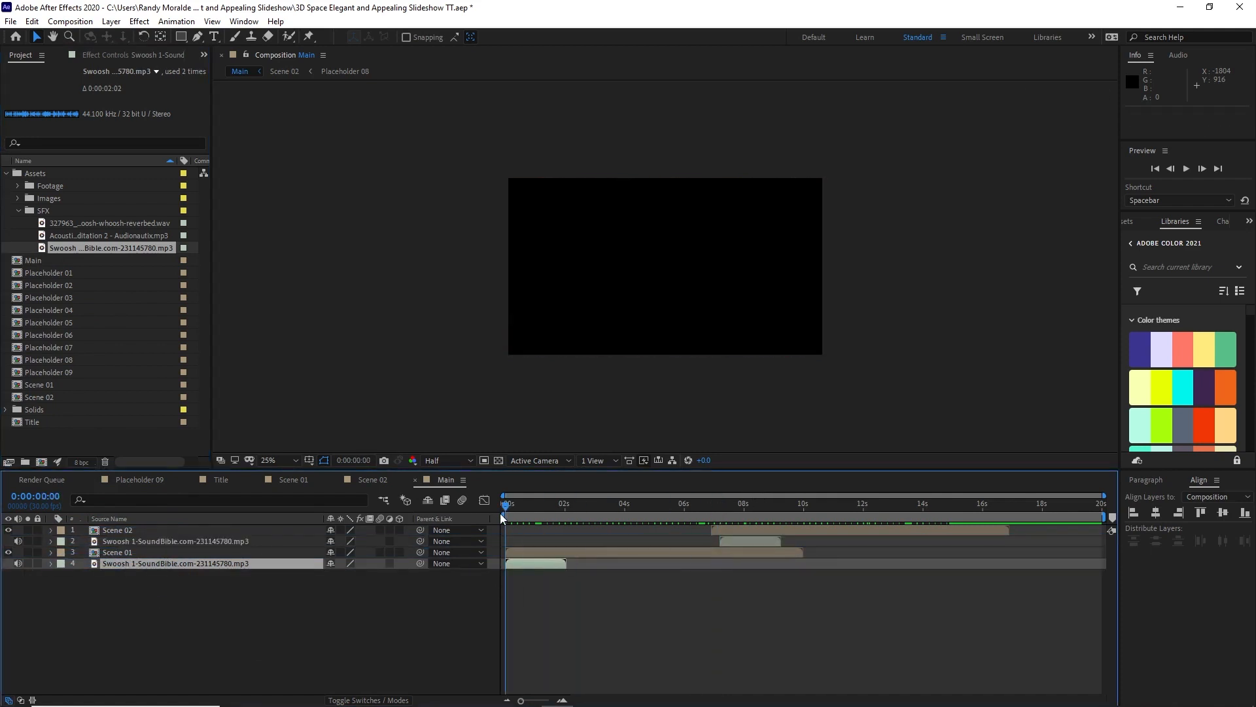
pyautogui.click(1185, 169)
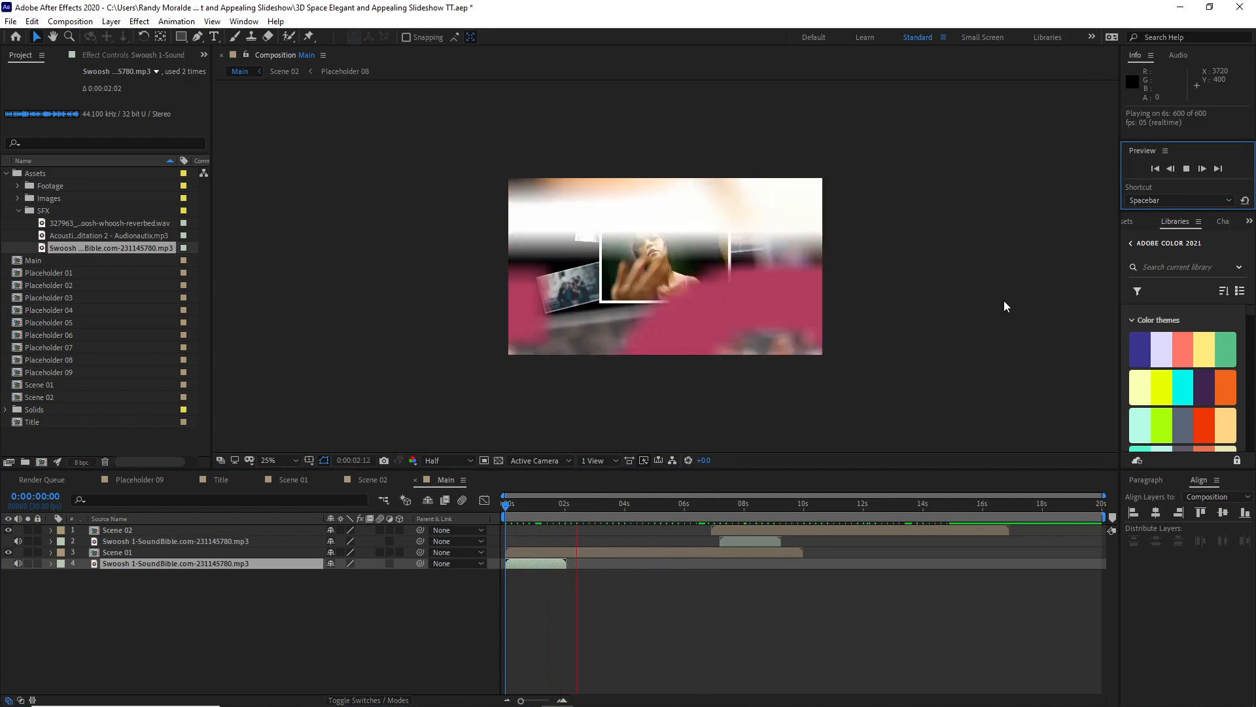
pyautogui.press('space')
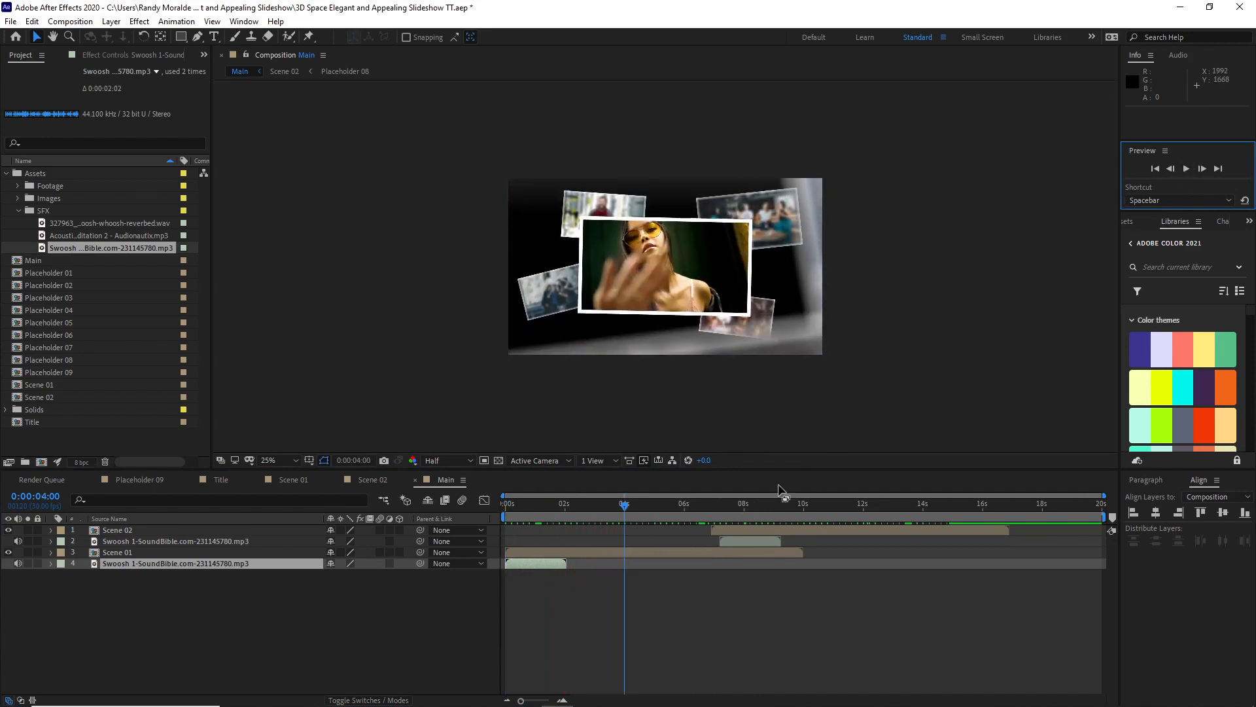
# Step: Shift the second Swoosh 1 layer to start at 0:00:00:11 and preview Main from the beginning
pyautogui.click(518, 507)
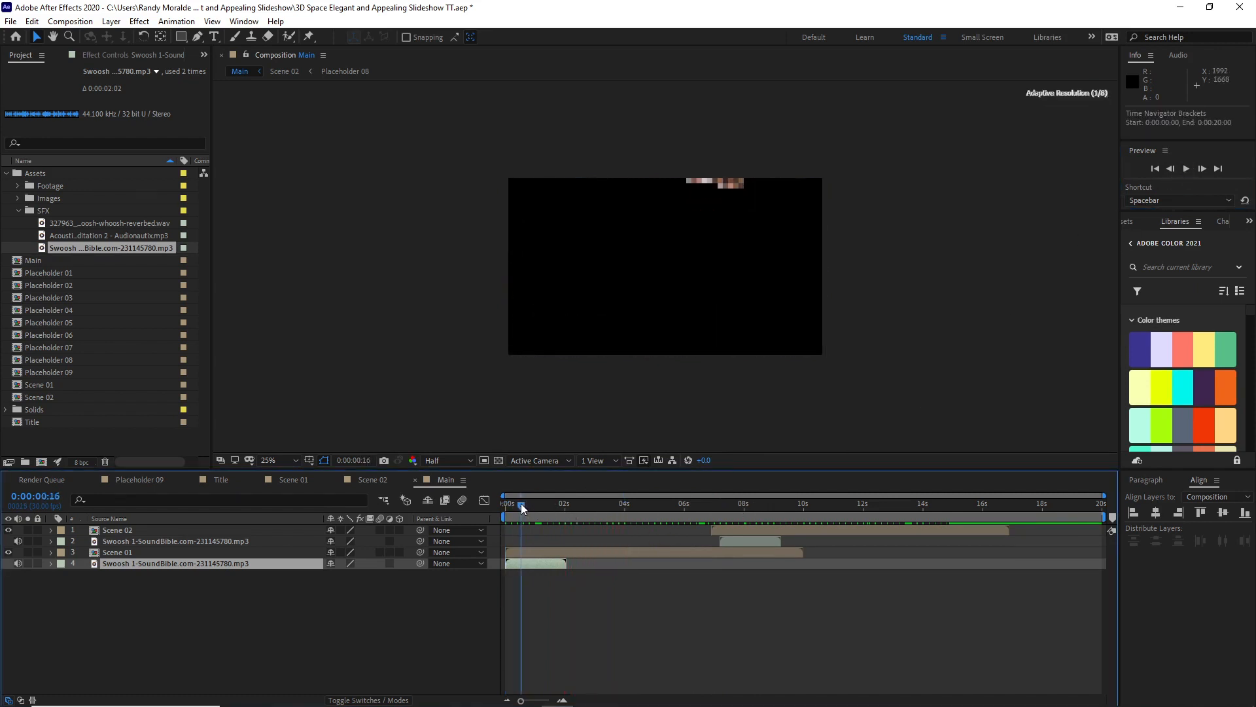
pyautogui.moveTo(538, 566); pyautogui.dragTo(548, 566)
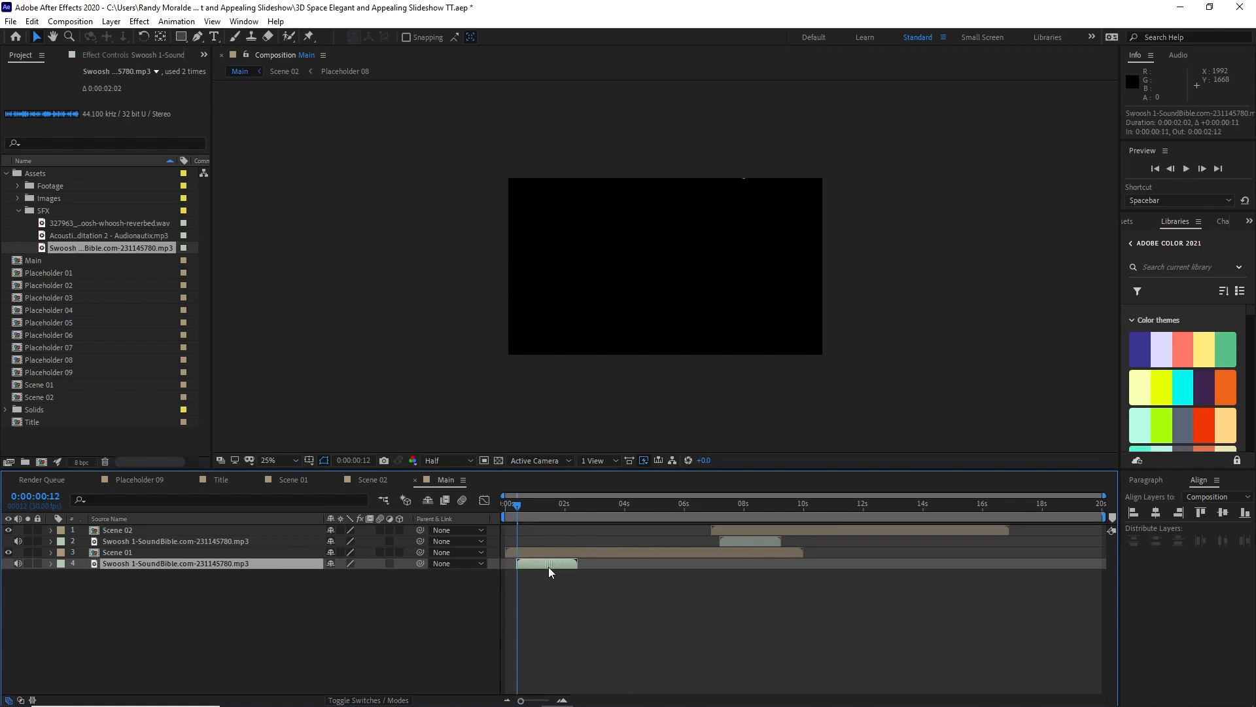
pyautogui.press('Home')
pyautogui.click(1187, 170)
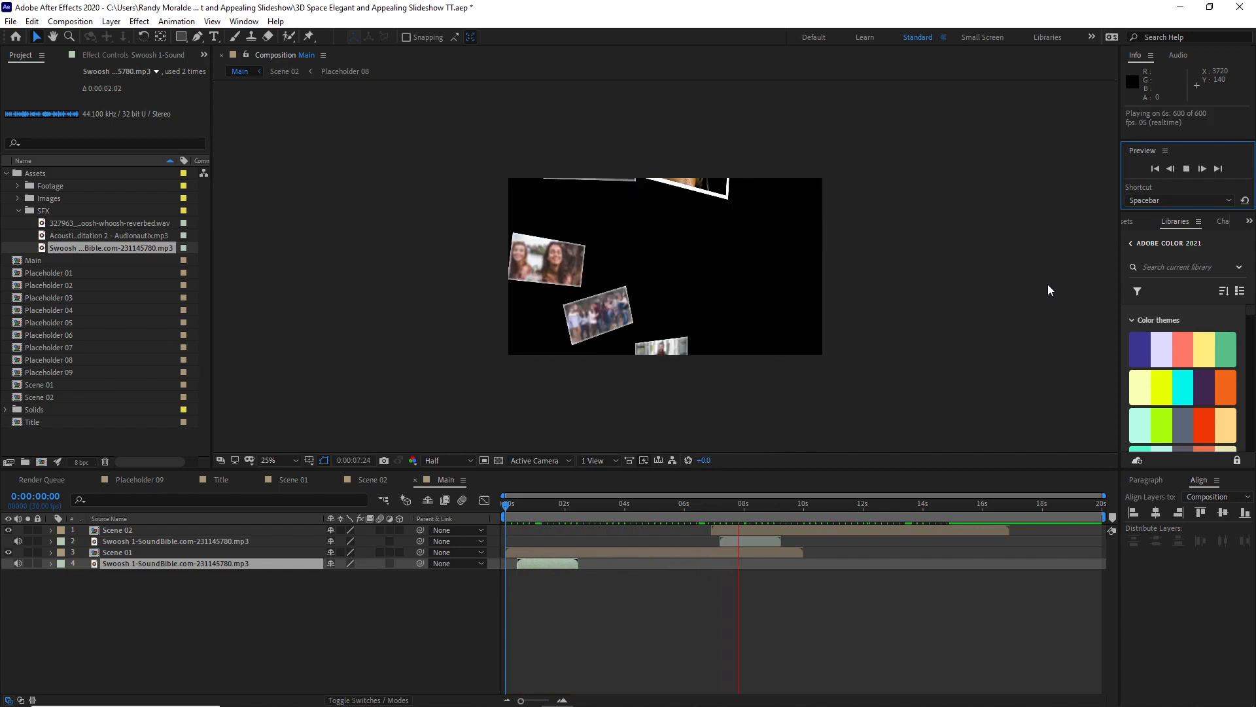
pyautogui.click(1189, 168)
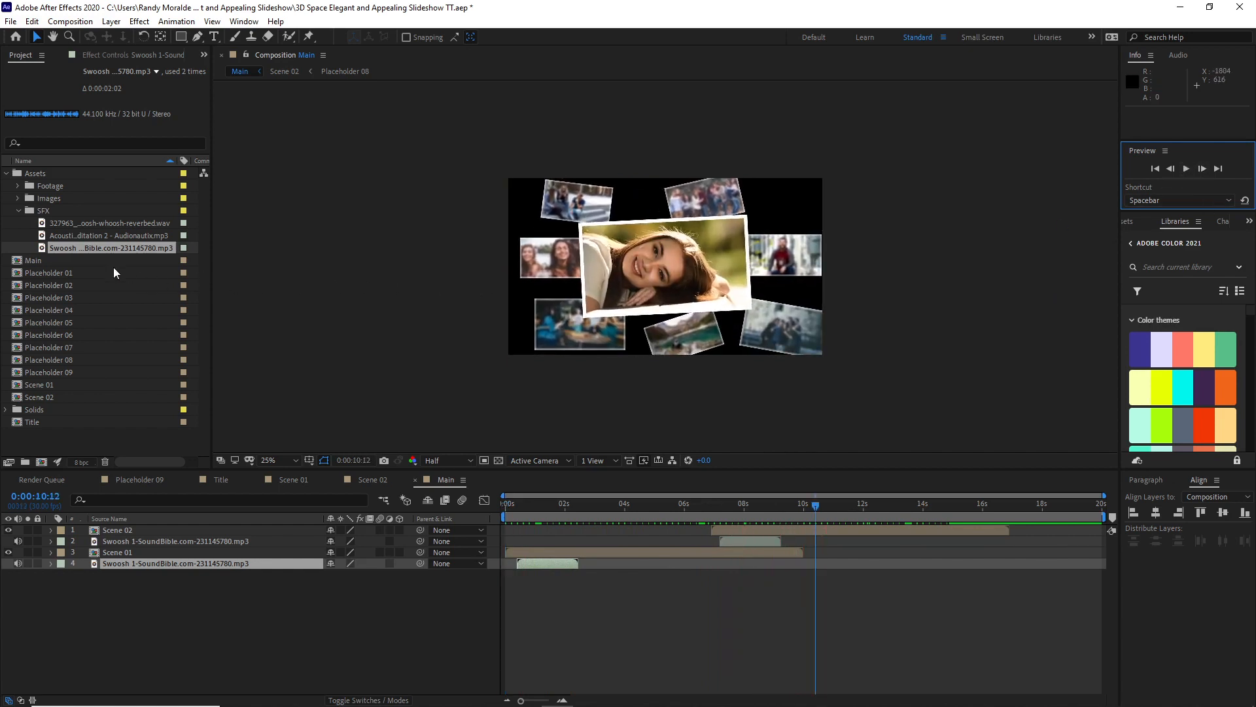
# Step: Add the short-swish-swoosh-whoosh-reverbed sound as the lowest layer, preview it, and start it at 0:00:01:18
pyautogui.moveTo(87, 227); pyautogui.dragTo(576, 576)
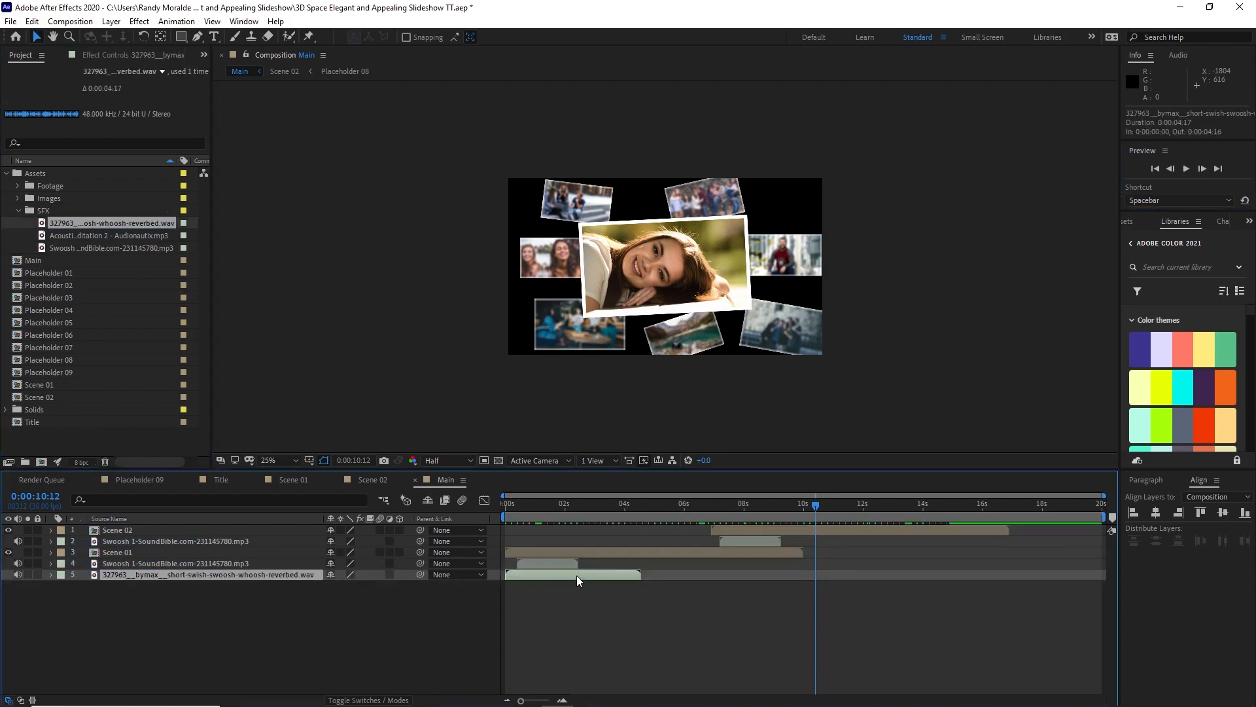
pyautogui.click(567, 501)
pyautogui.moveTo(573, 500); pyautogui.dragTo(552, 495)
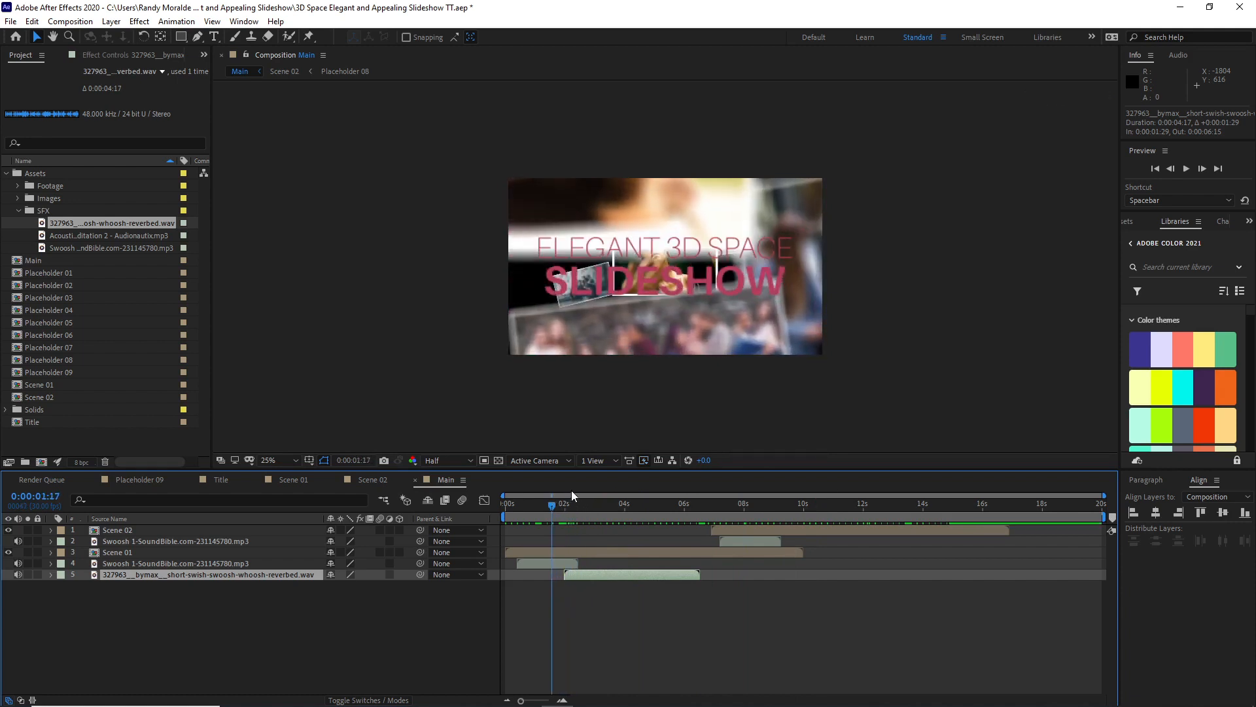
pyautogui.click(1186, 172)
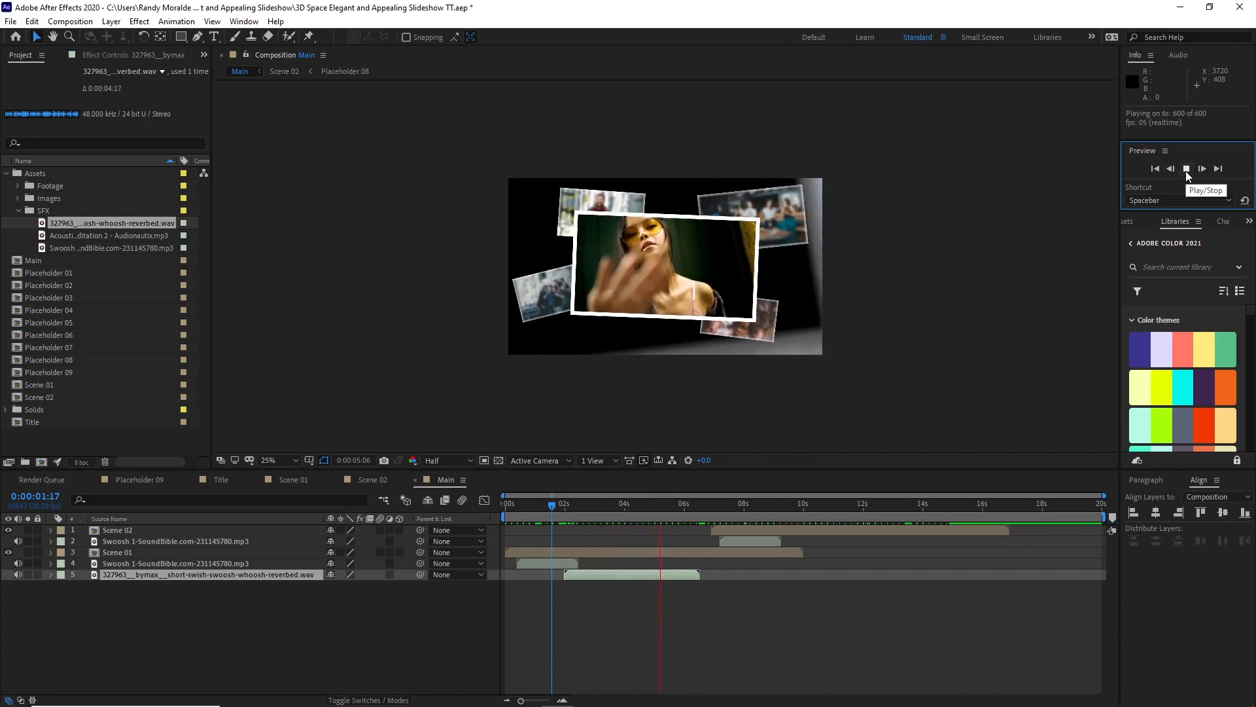
pyautogui.click(1185, 171)
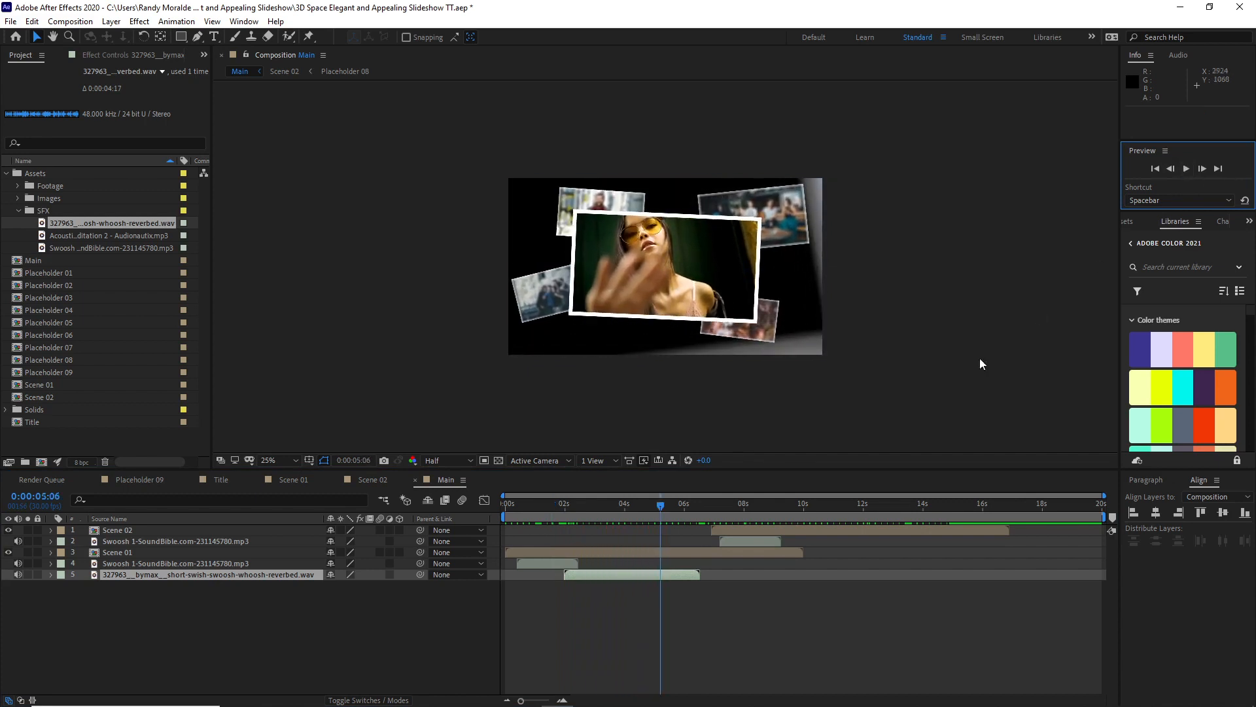
# Step: Place Light Leak Blue and Light Leak Red above Scene 02 and set both layers' blending mode to Add
pyautogui.click(18, 186)
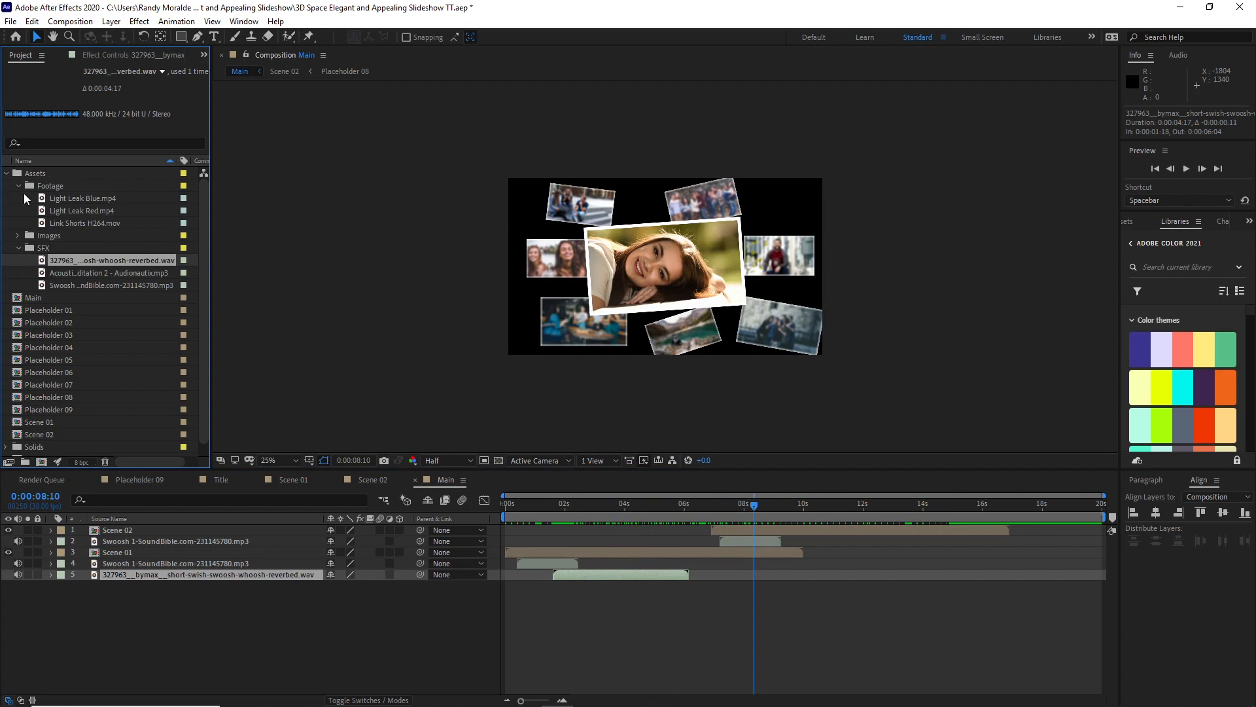
pyautogui.moveTo(23, 193); pyautogui.dragTo(124, 533)
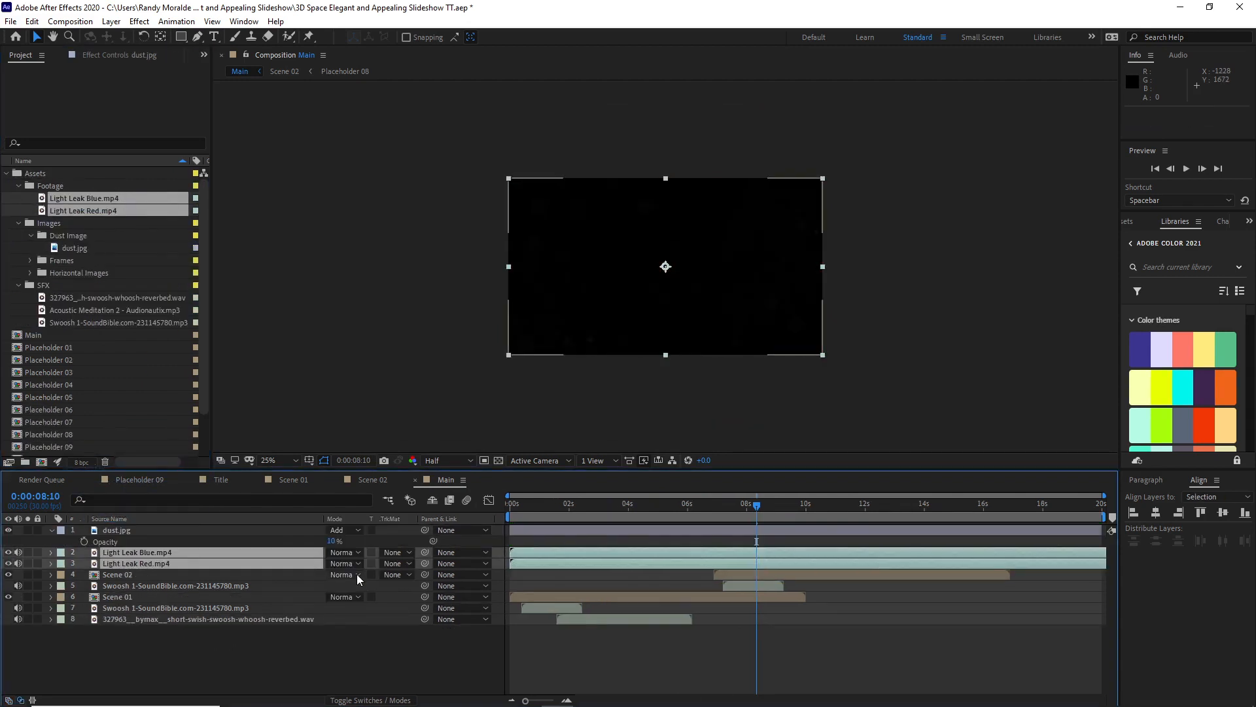
pyautogui.click(358, 564)
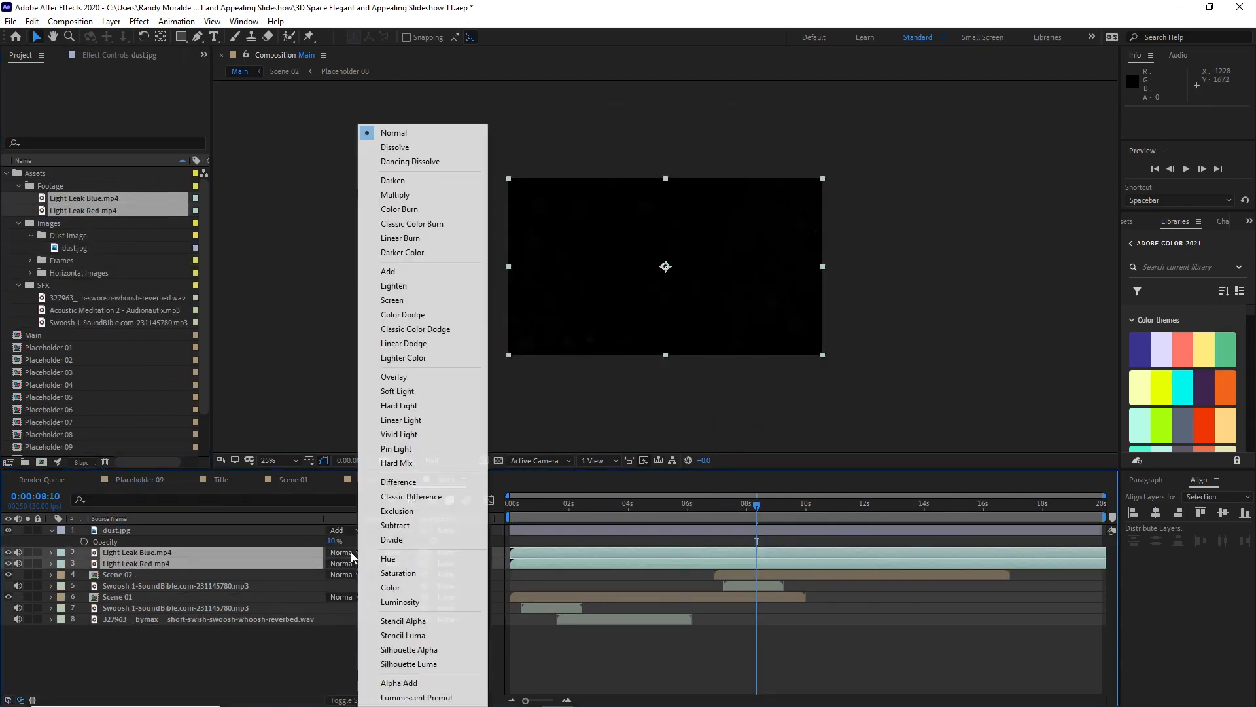
pyautogui.click(389, 269)
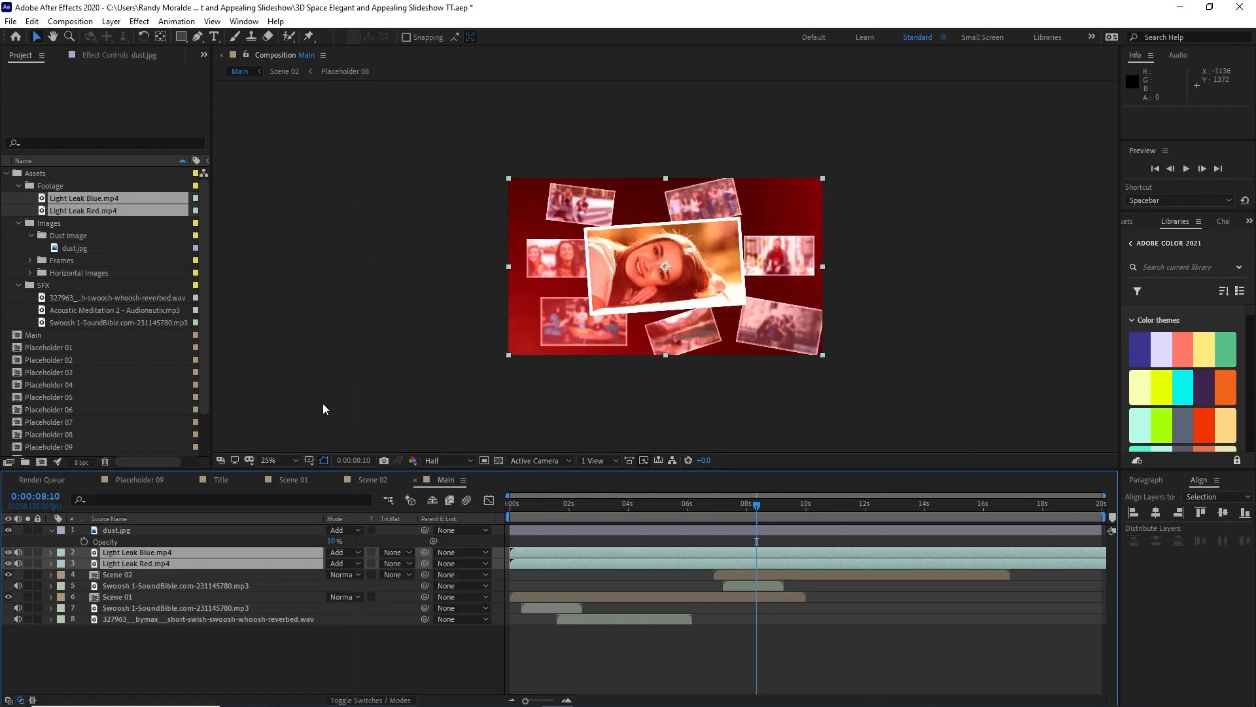
# Step: Set the opacity of both light leak layers to 15%
pyautogui.press('t')
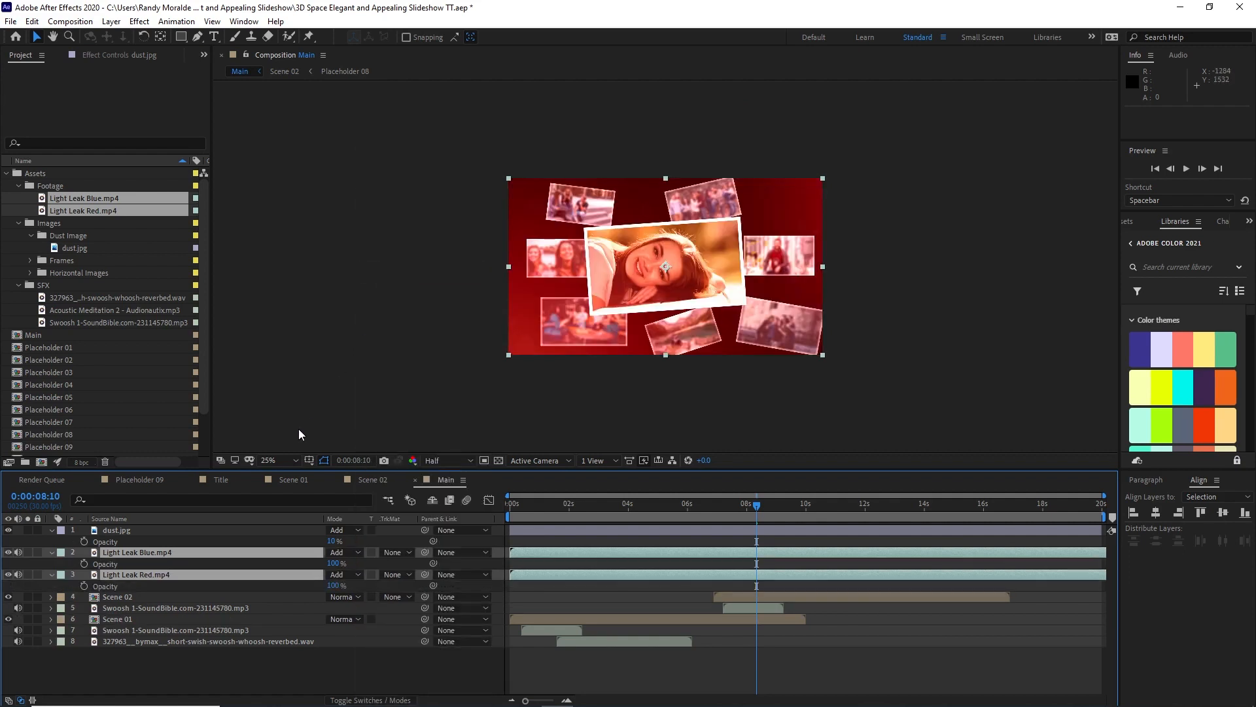
pyautogui.click(335, 563)
pyautogui.click(249, 666)
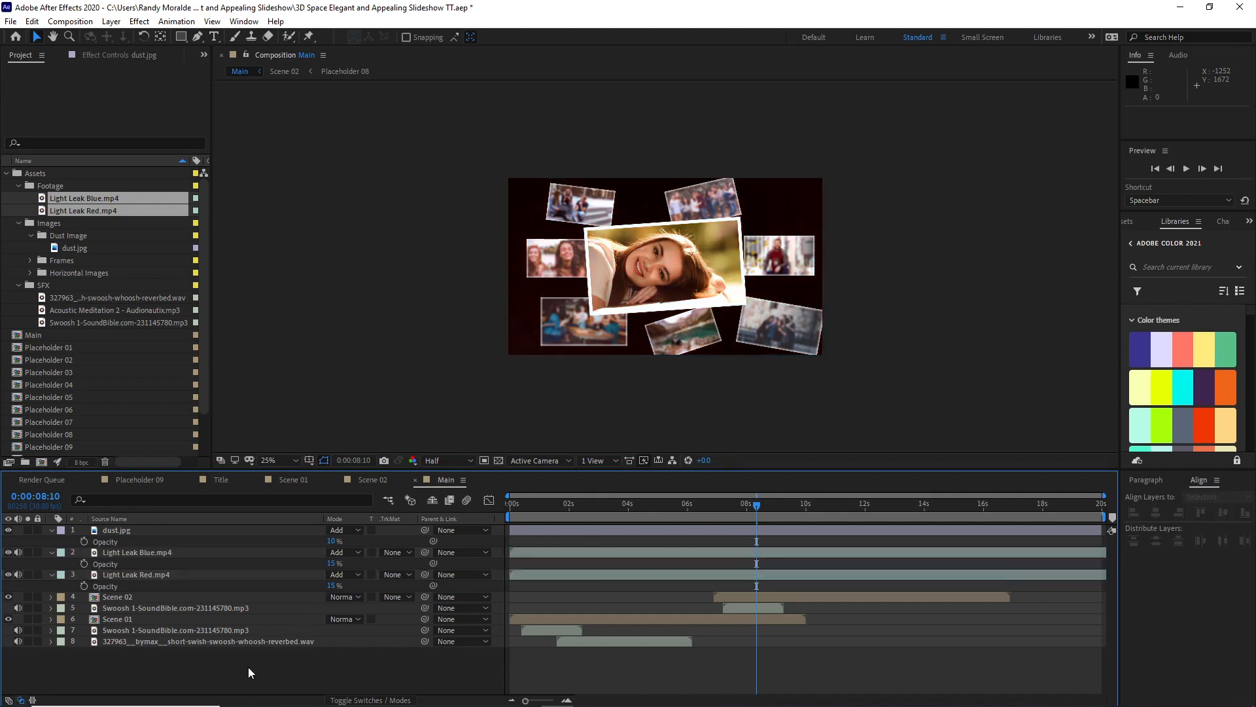
# Step: Create a black 1920 x 1080 solid named BD and move it below all other layers
pyautogui.click(110, 22)
pyautogui.moveTo(130, 34)
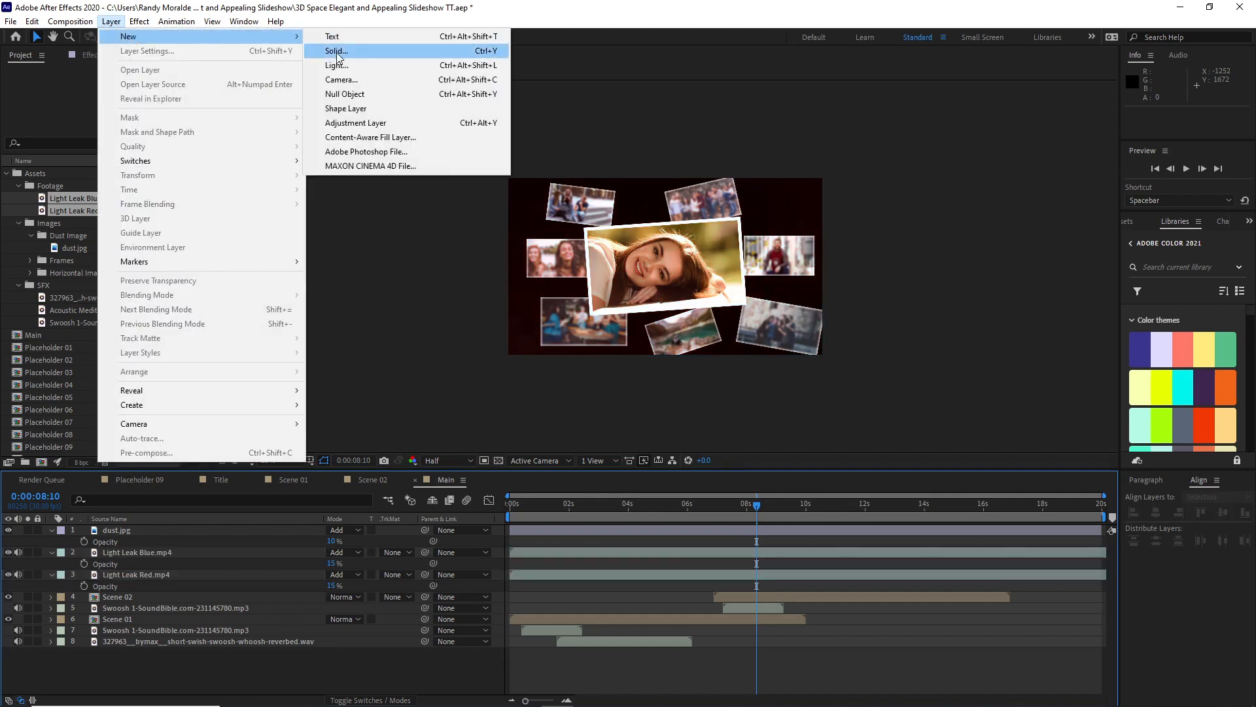
pyautogui.click(339, 51)
pyautogui.press('capslock')
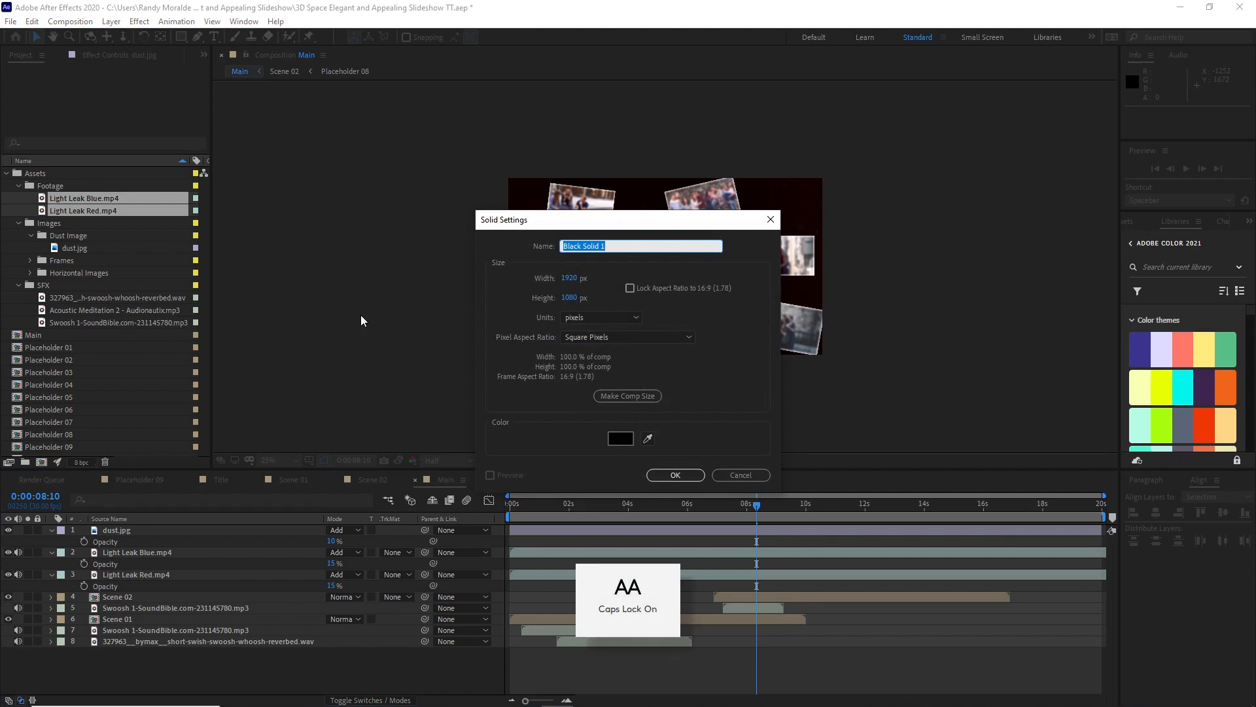
pyautogui.write('BD')
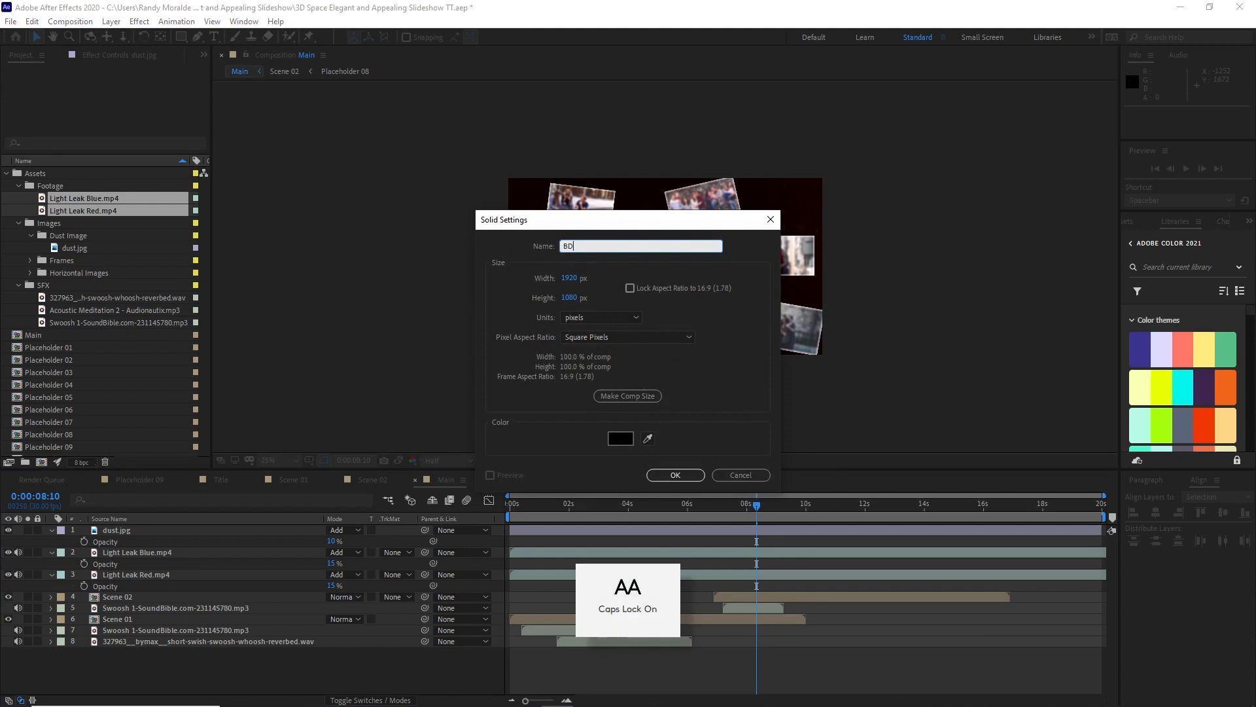
pyautogui.click(674, 476)
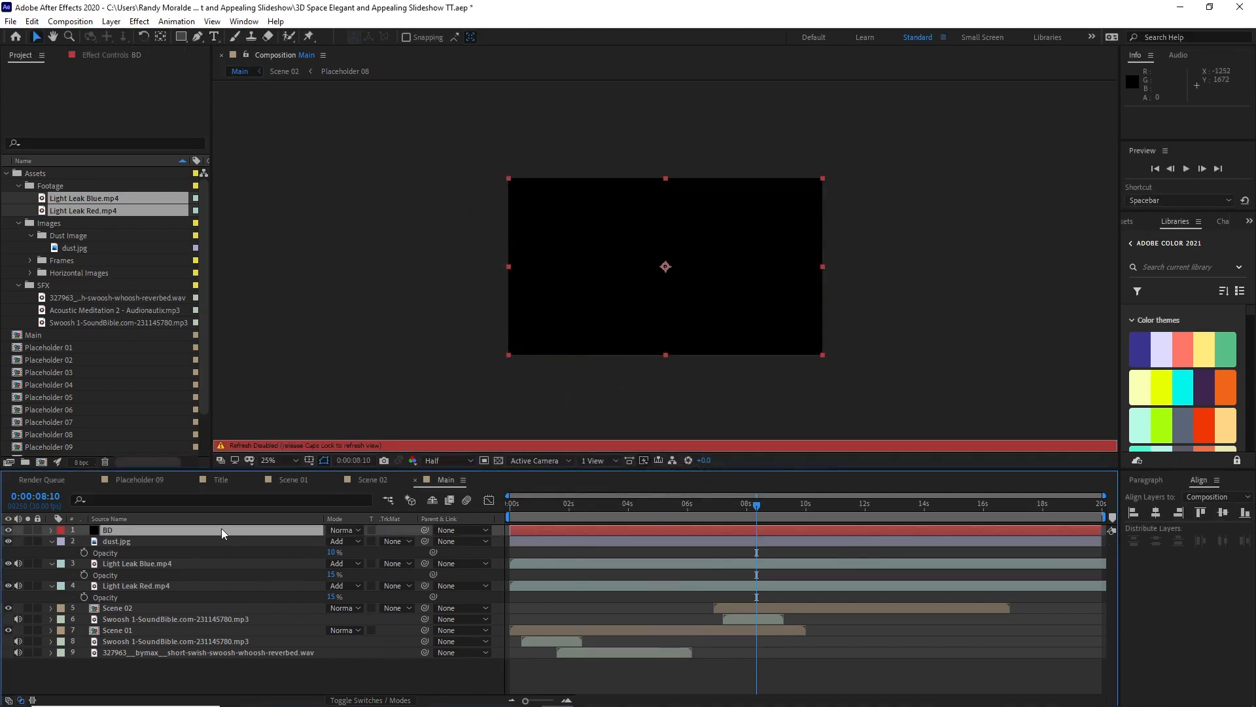
pyautogui.moveTo(221, 528); pyautogui.dragTo(226, 657)
pyautogui.press('capslock')
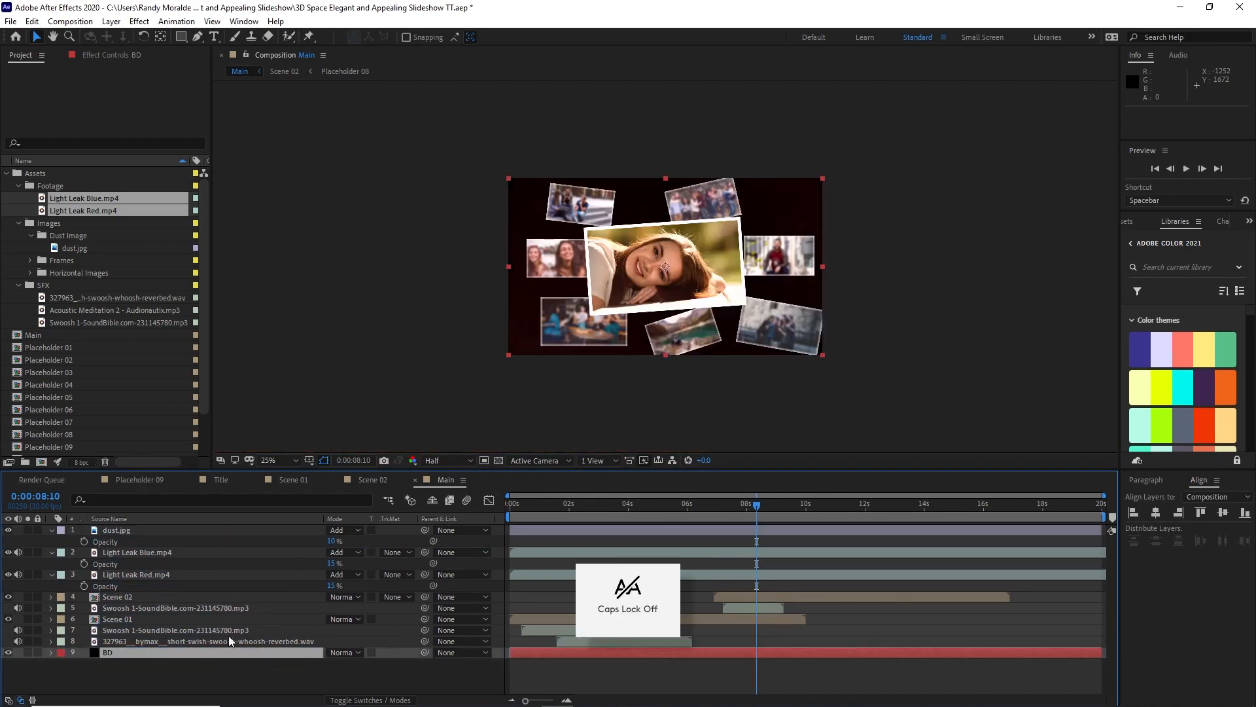
# Step: Apply the Gradient Ramp effect to the BD solid and set its ramp shape to Radial Ramp
pyautogui.click(139, 21)
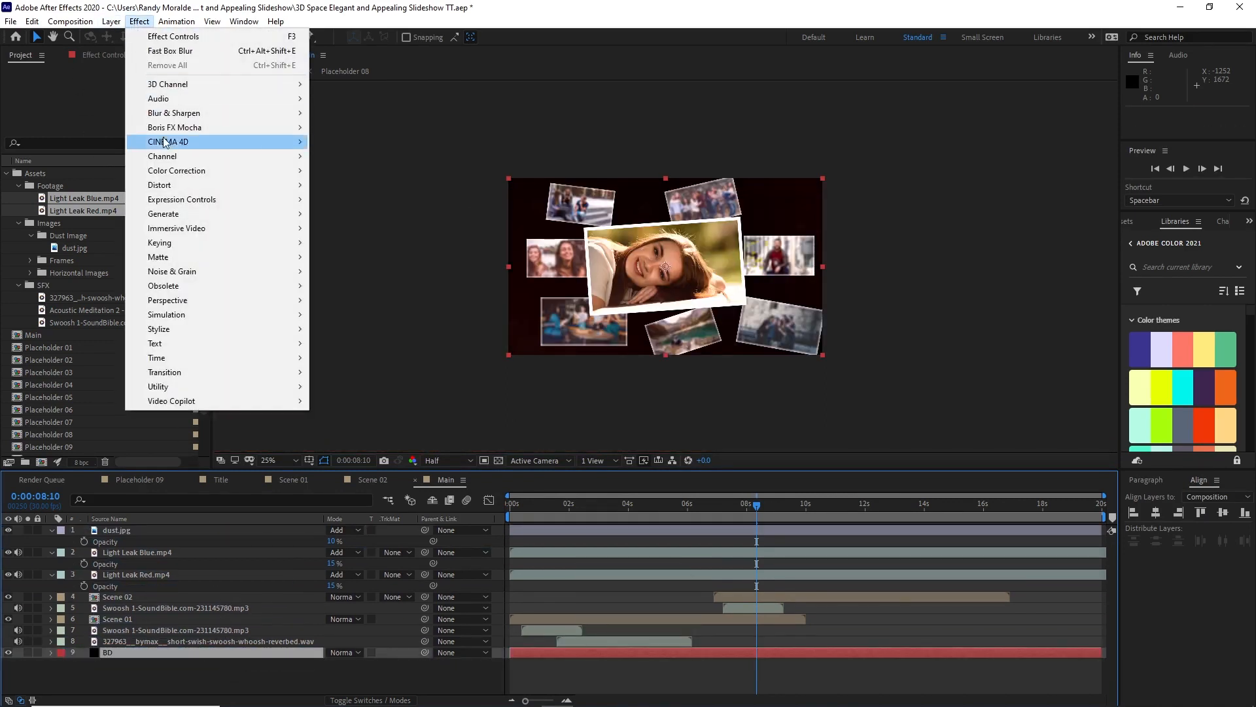
pyautogui.moveTo(179, 216)
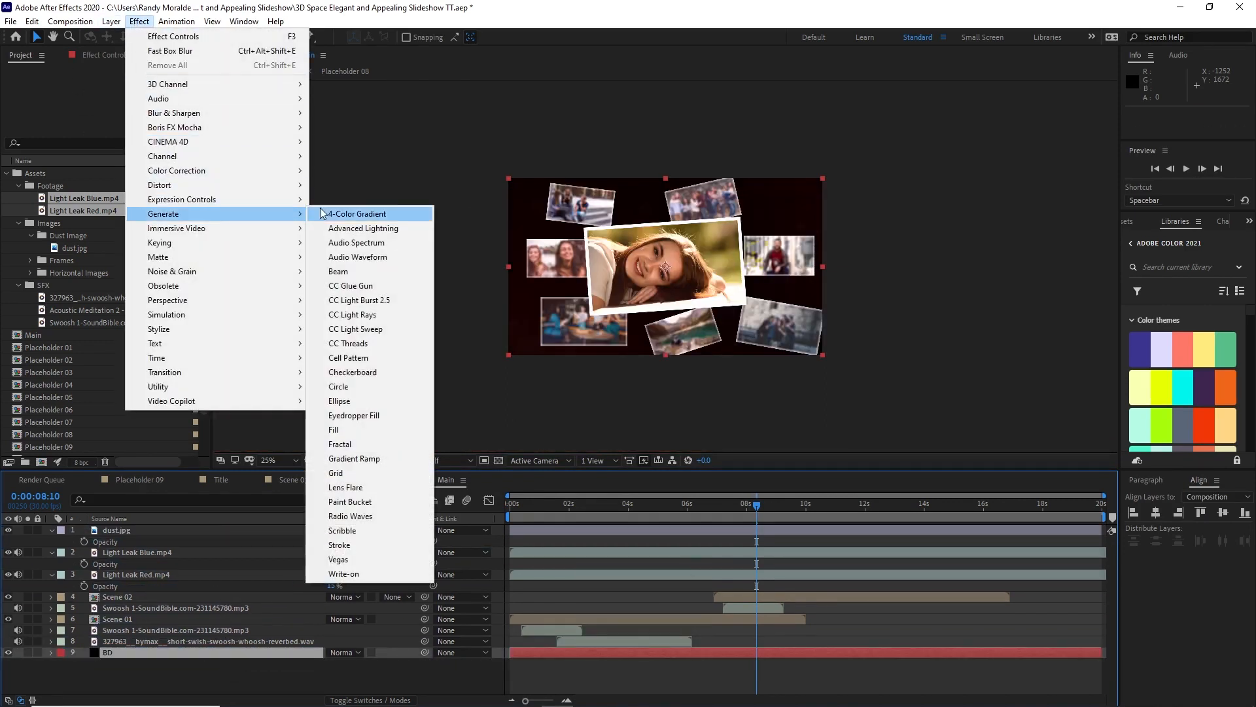
pyautogui.click(336, 458)
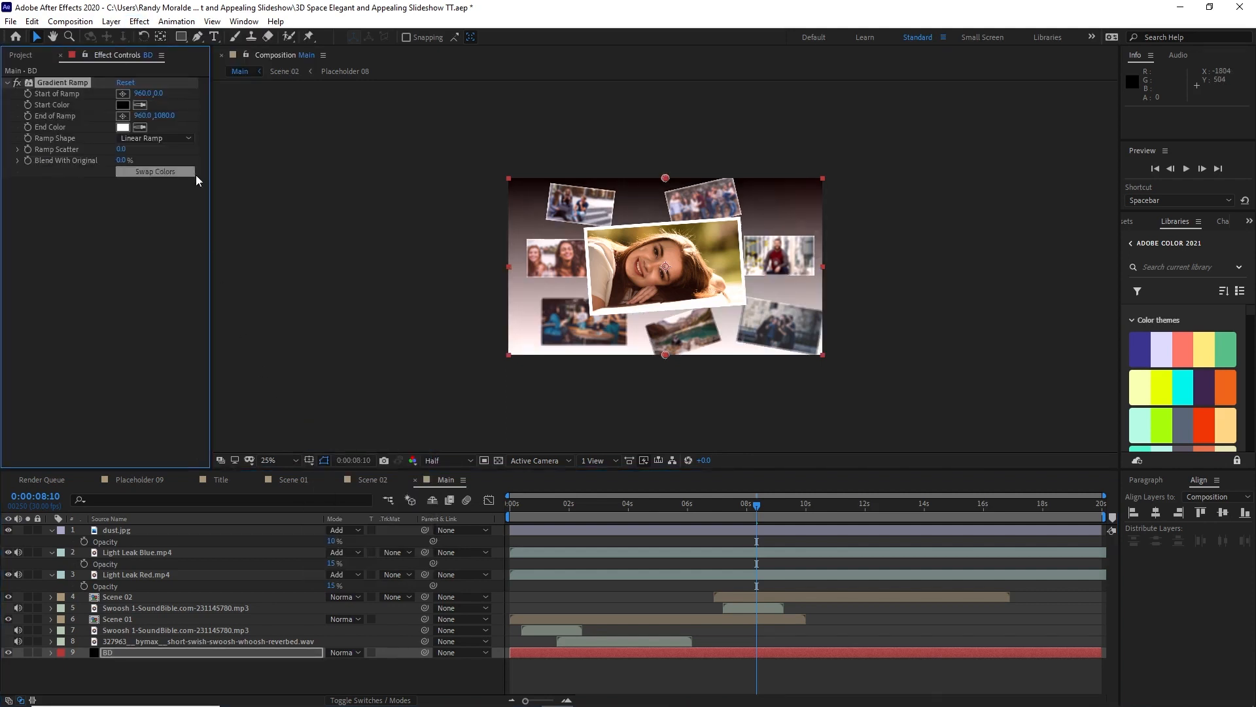
pyautogui.click(182, 140)
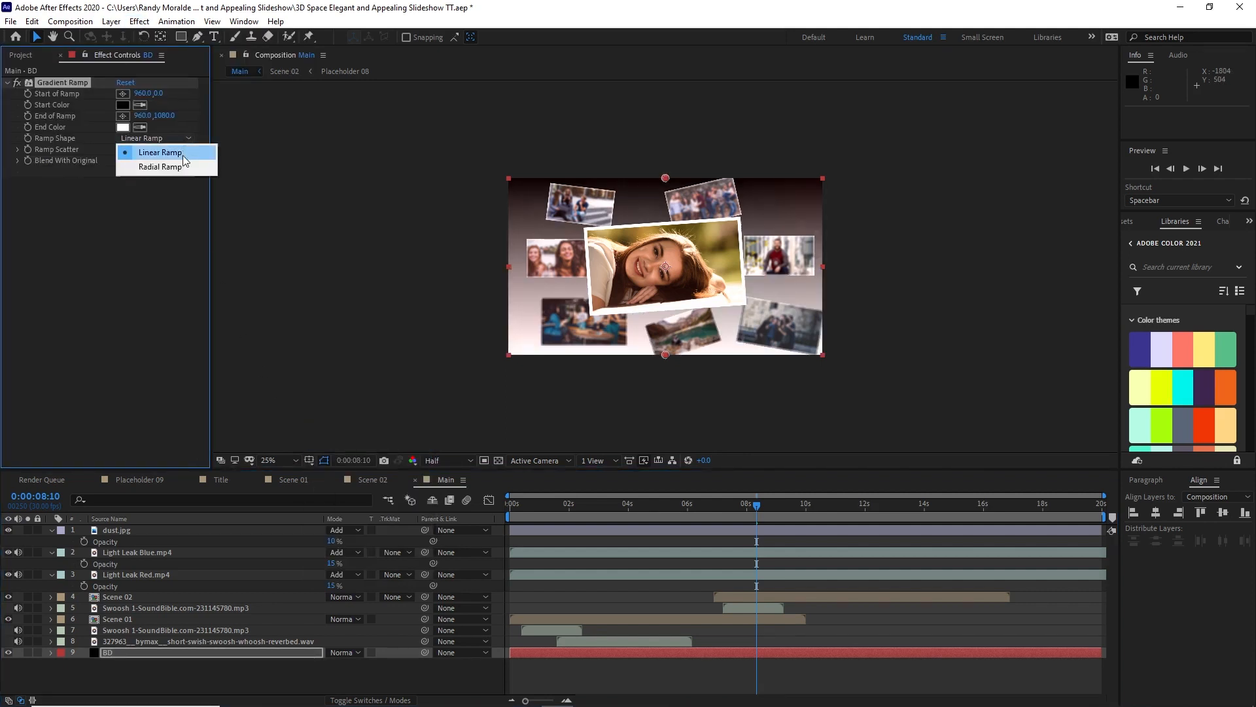
pyautogui.click(183, 171)
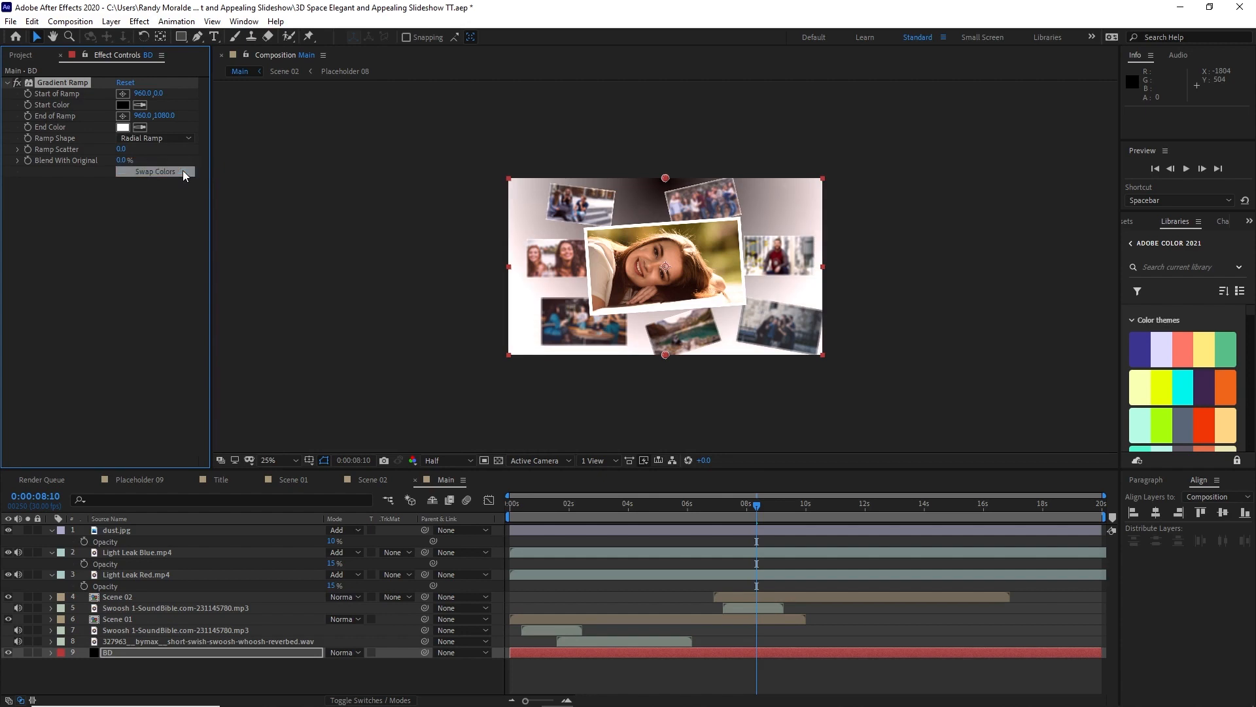
# Step: Move the start of the ramp to about 960, 552 and the end of the ramp far below the frame, about 1216, 4352
pyautogui.moveTo(665, 178); pyautogui.dragTo(665, 267)
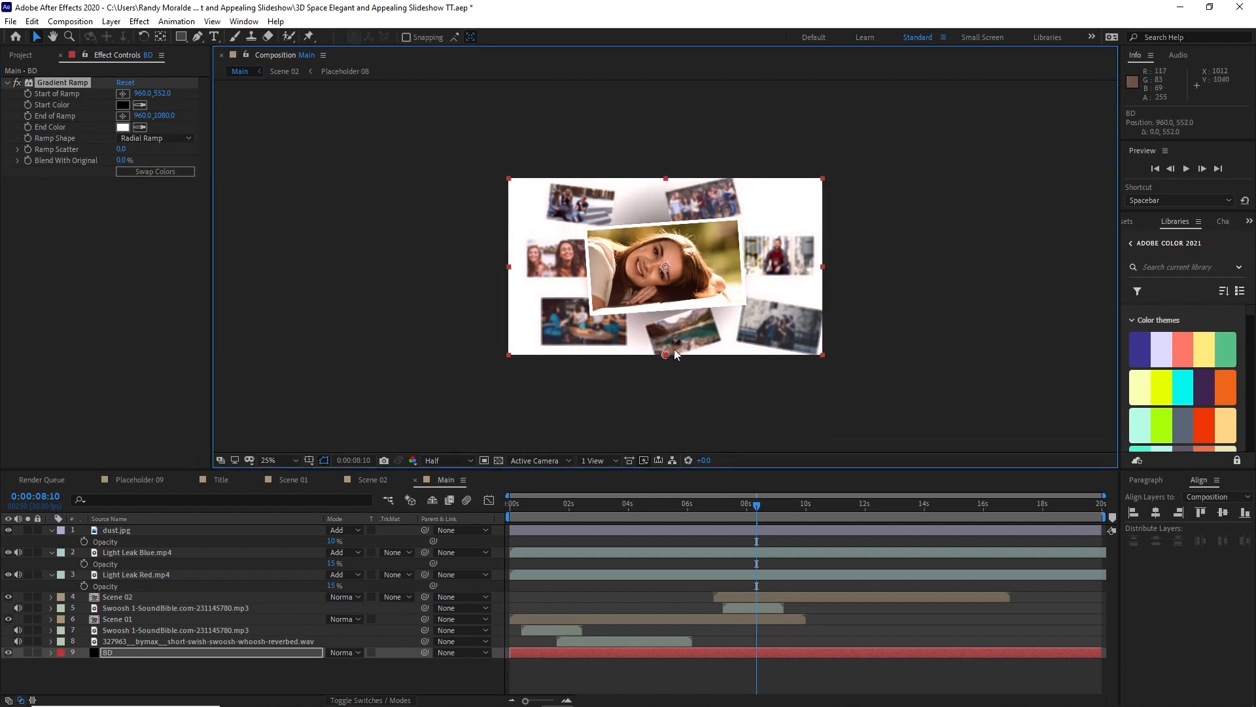
pyautogui.moveTo(666, 356); pyautogui.dragTo(705, 694)
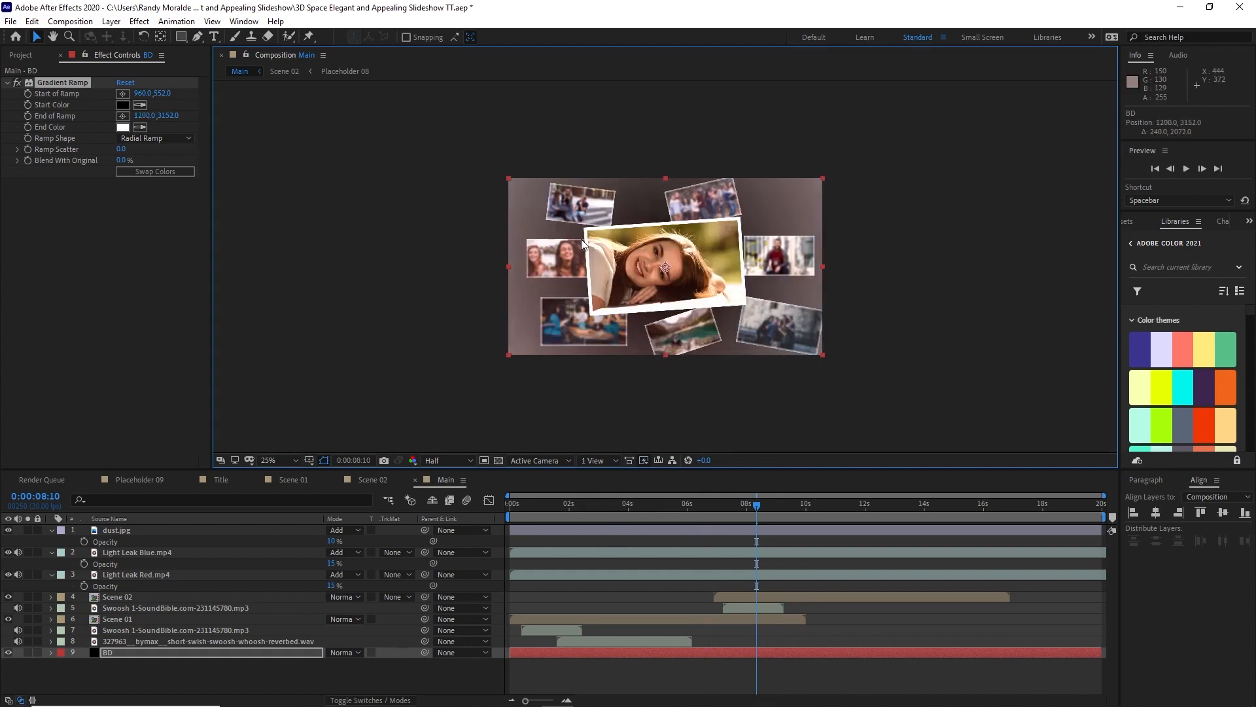
pyautogui.scroll(-2, 639, 328)
pyautogui.moveTo(678, 375); pyautogui.dragTo(678, 423)
pyautogui.scroll(2, 597, 325)
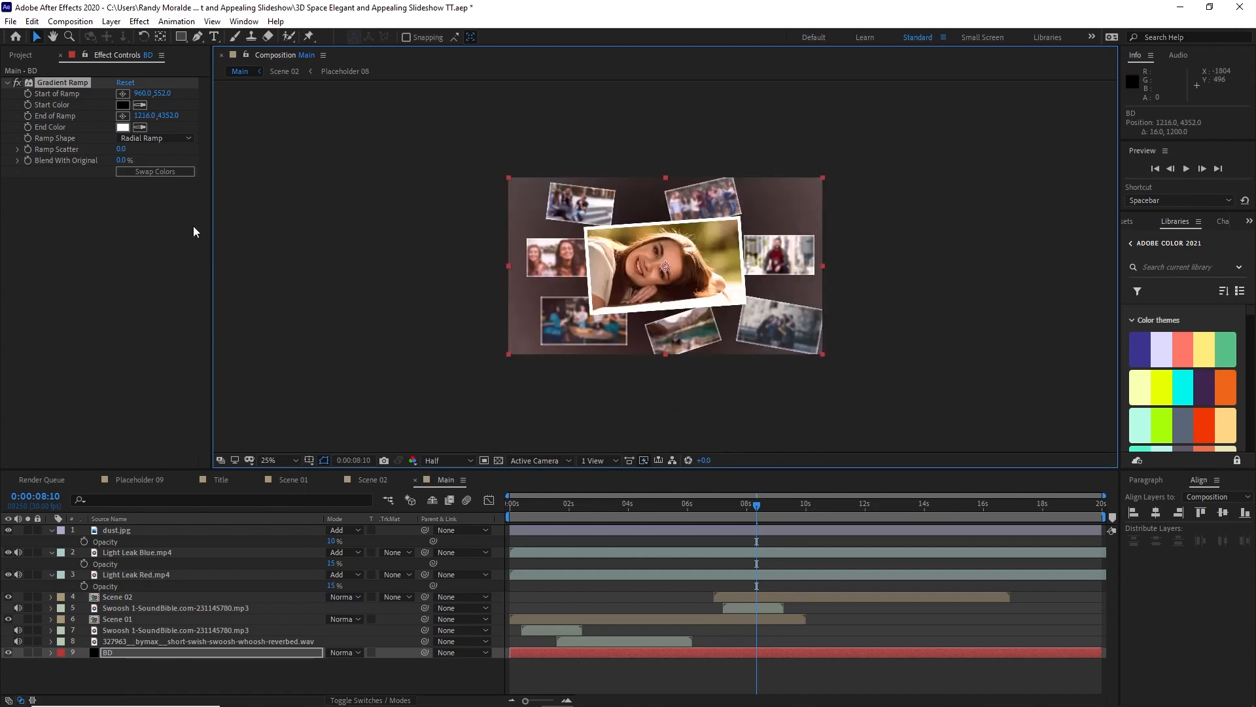
# Step: Set the ramp's end color by sampling the dark crimson swatch from the library's color themes
pyautogui.click(143, 132)
pyautogui.click(140, 126)
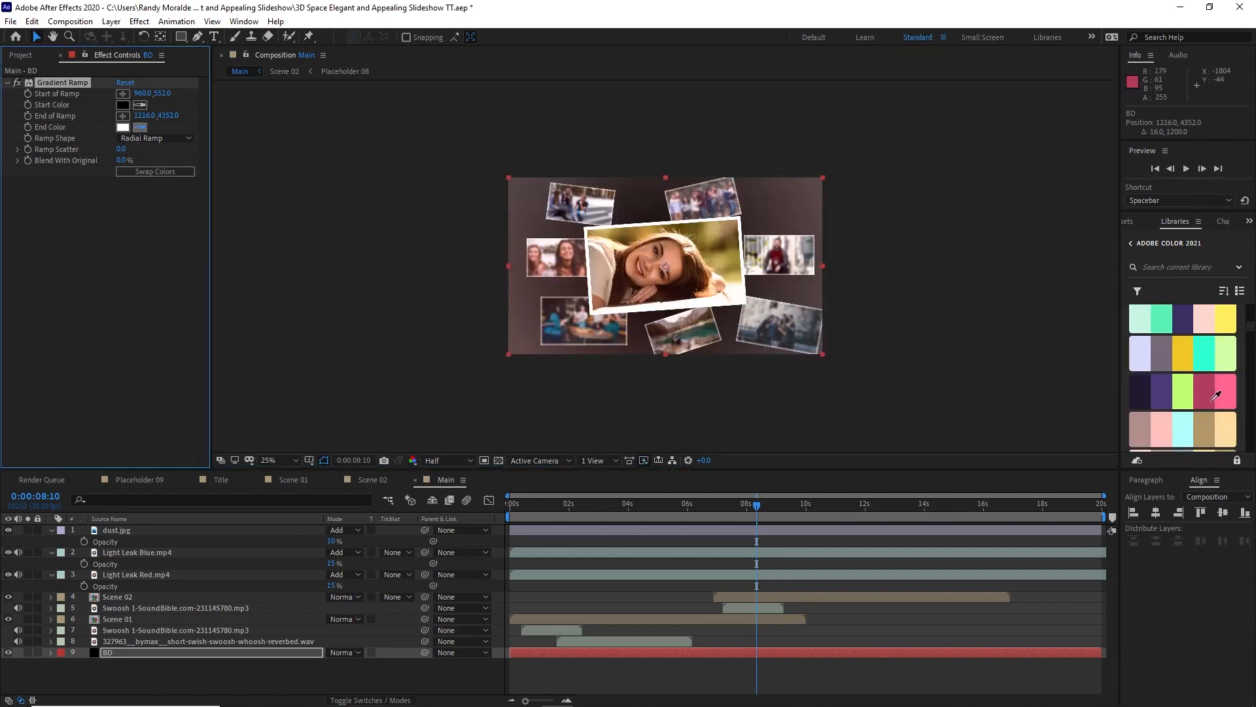
pyautogui.click(1216, 395)
# Step: Preview the Main composition from its beginning to check the gradient background behind the scenes
pyautogui.moveTo(547, 504); pyautogui.dragTo(511, 508)
pyautogui.click(1184, 170)
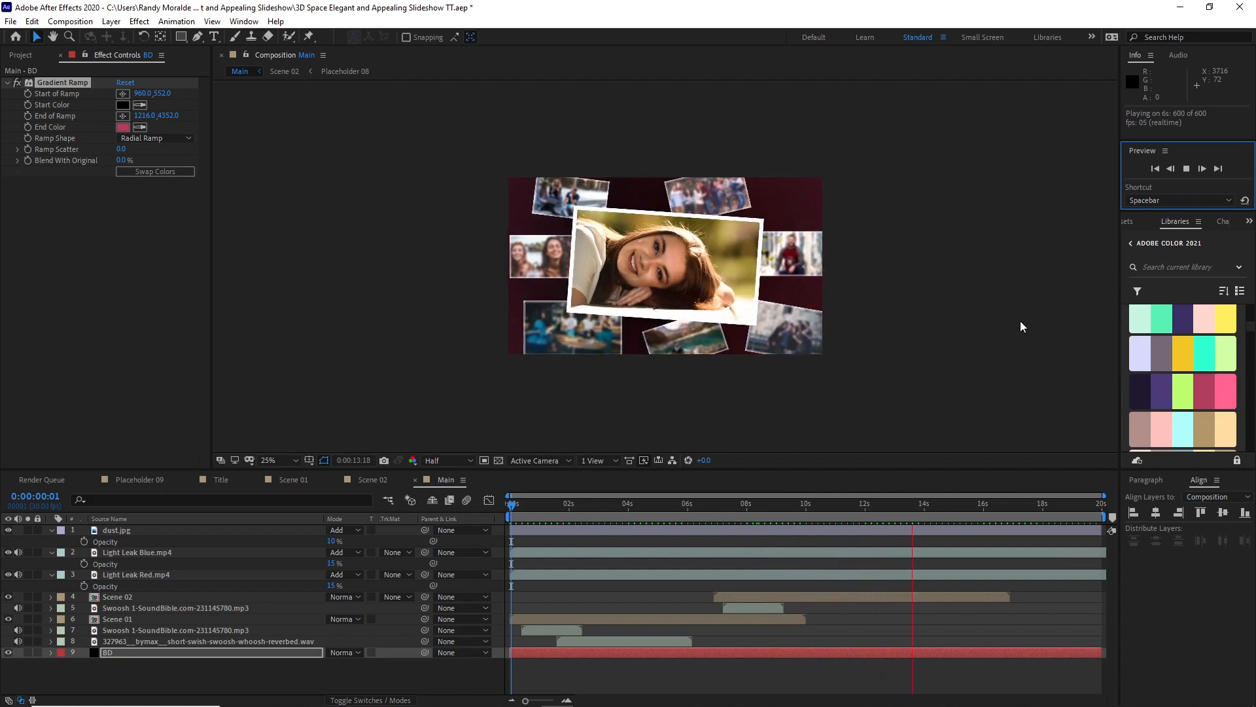
pyautogui.click(1199, 169)
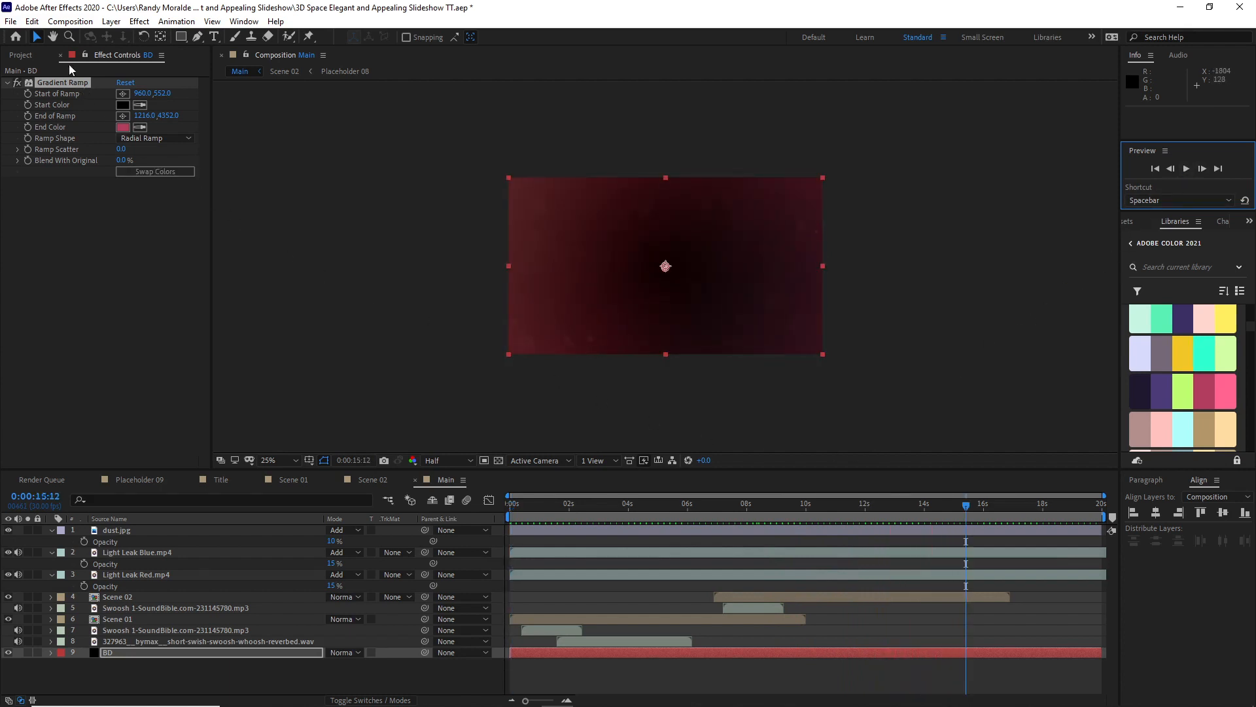
# Step: Create a new 1920 x 1080 composition named Final at 30 fps with a duration of 0:00:20:00
pyautogui.click(80, 24)
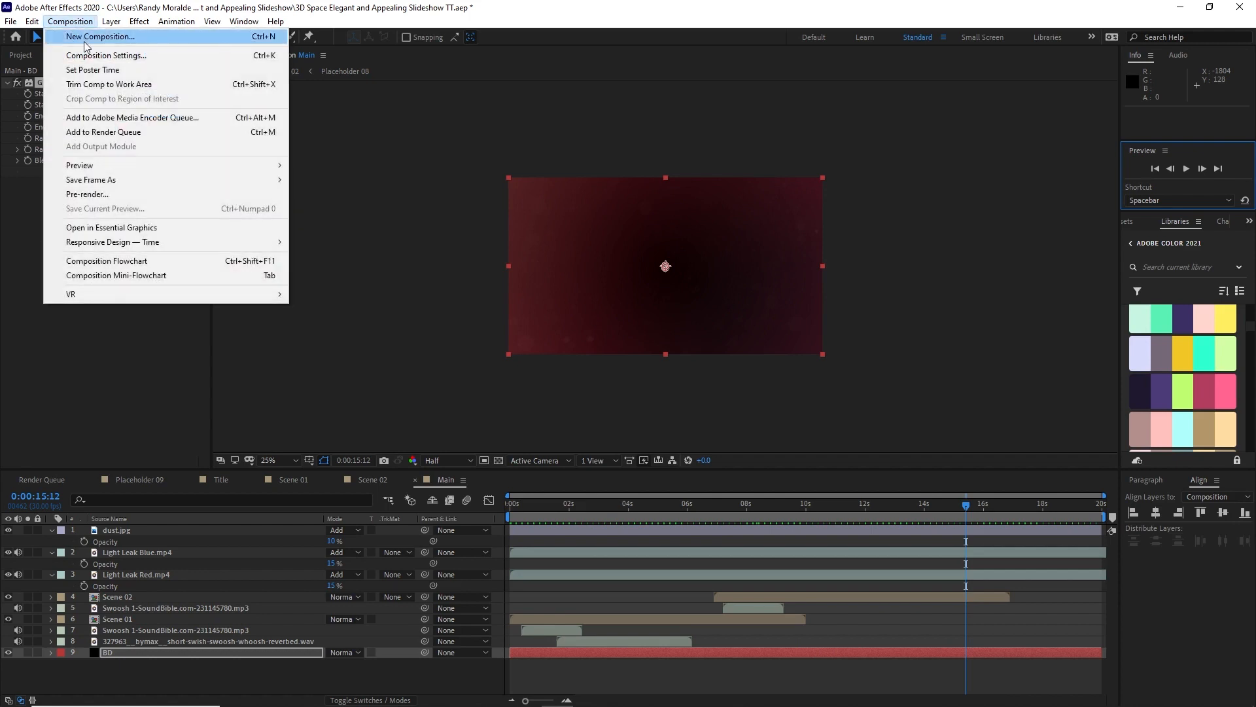
pyautogui.click(85, 38)
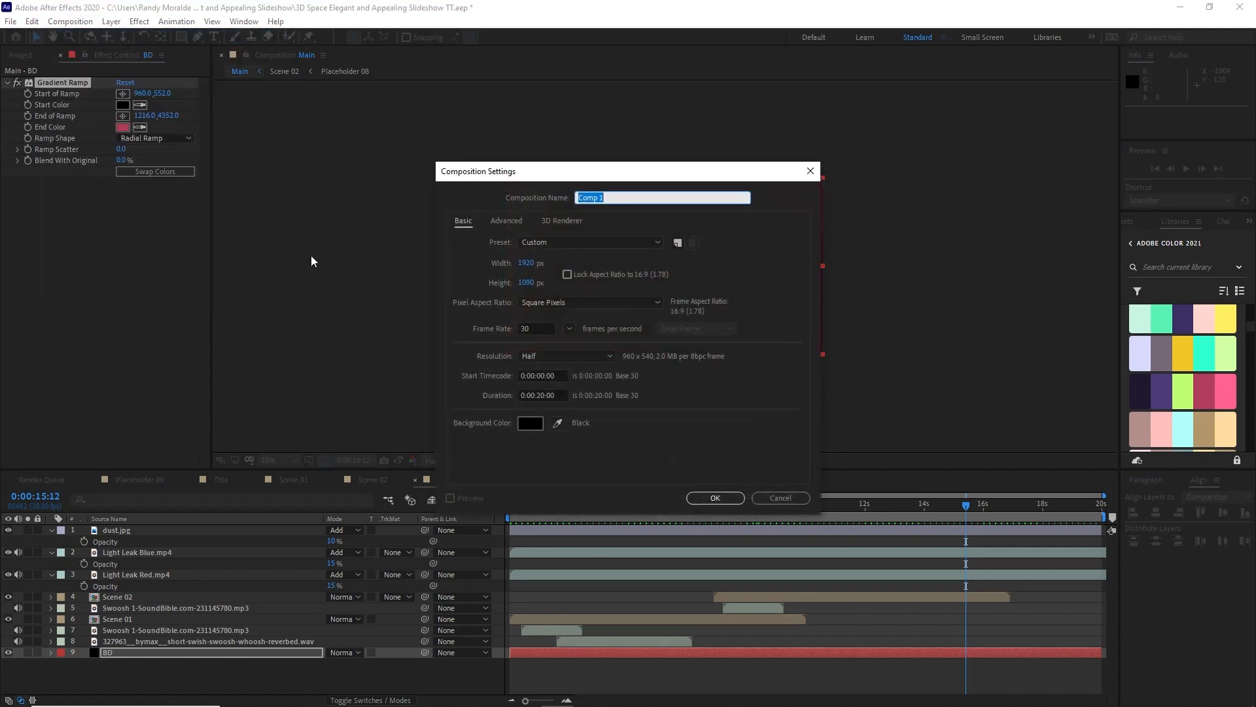
pyautogui.press('capslock')
pyautogui.write('F')
pyautogui.press('capslock')
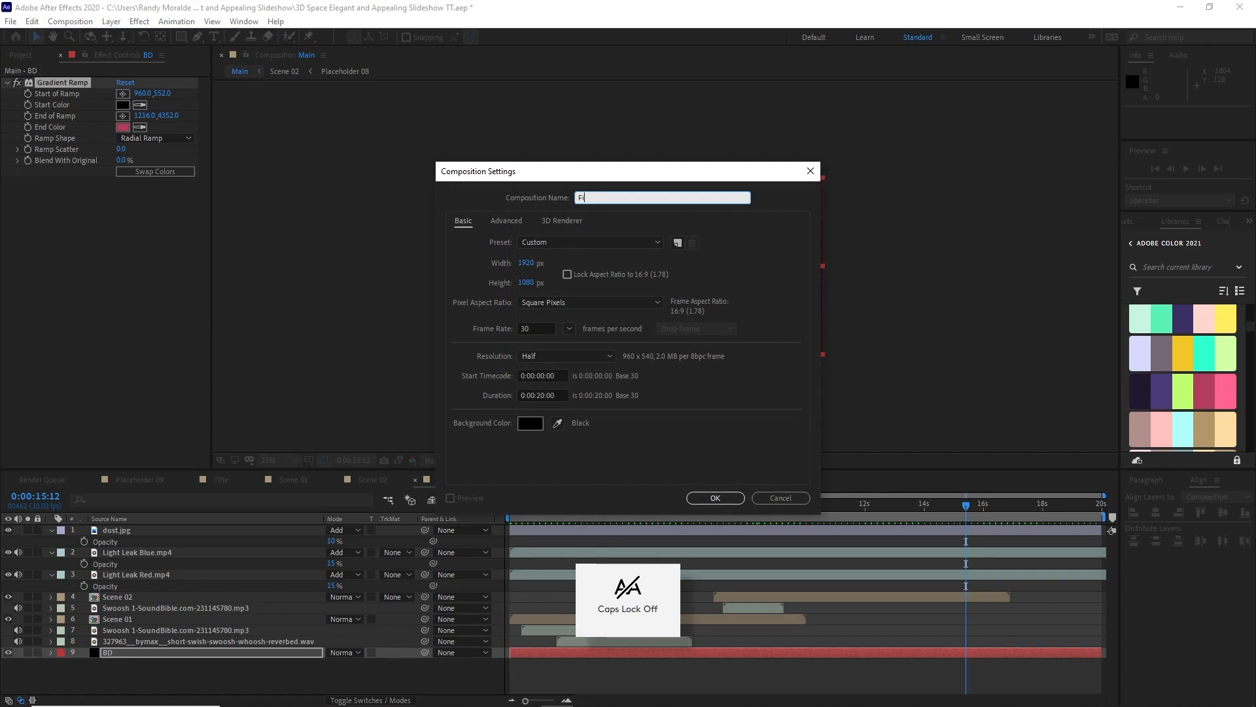
pyautogui.write('inal')
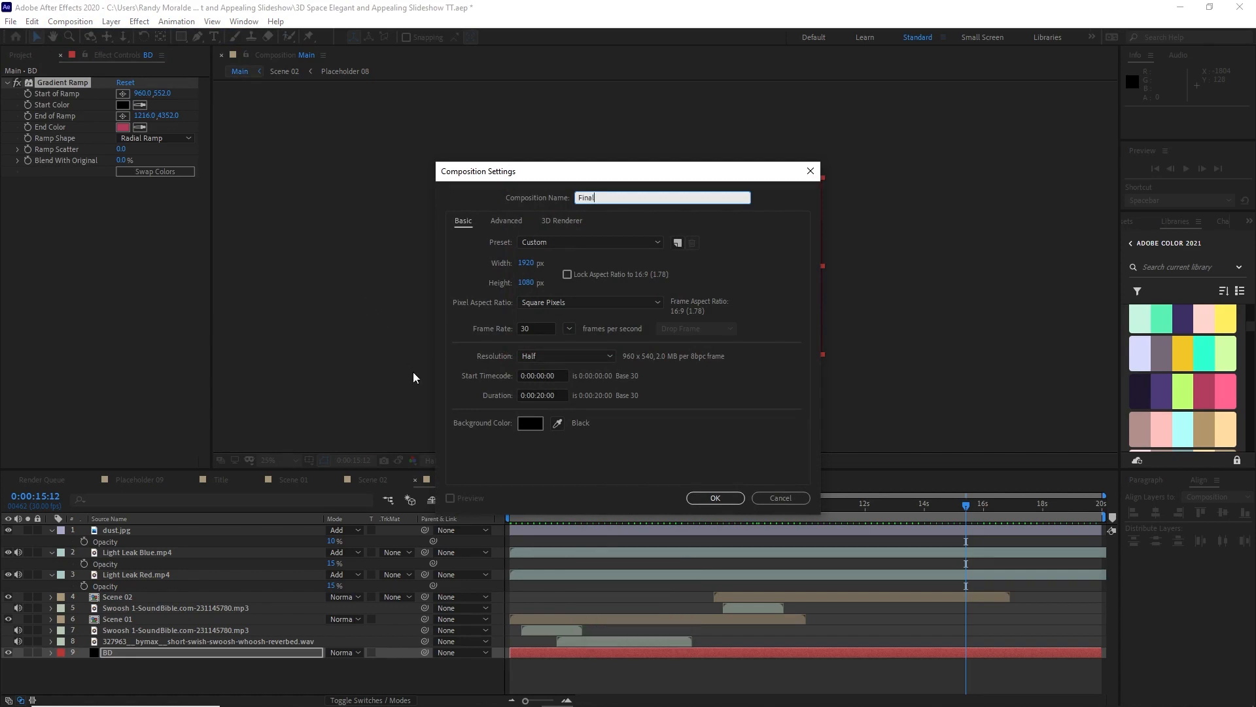
pyautogui.click(705, 502)
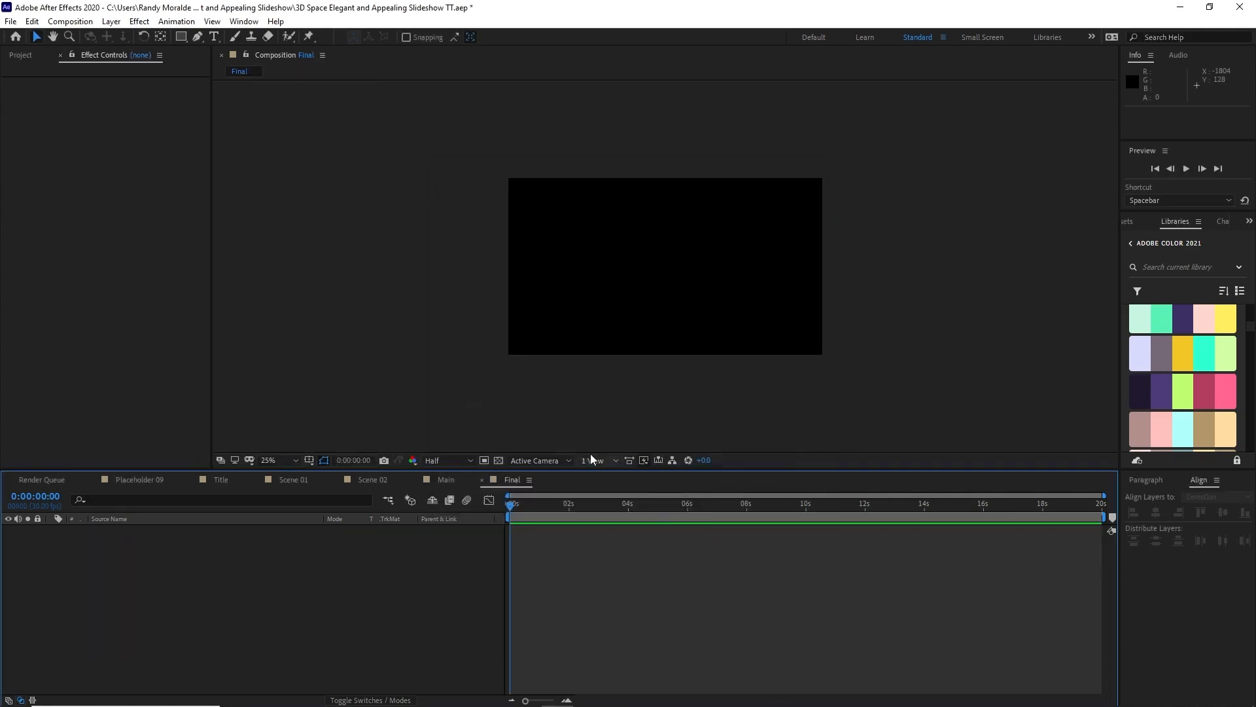
# Step: Add the Main composition as a layer in Final and preview it from the start
pyautogui.click(21, 55)
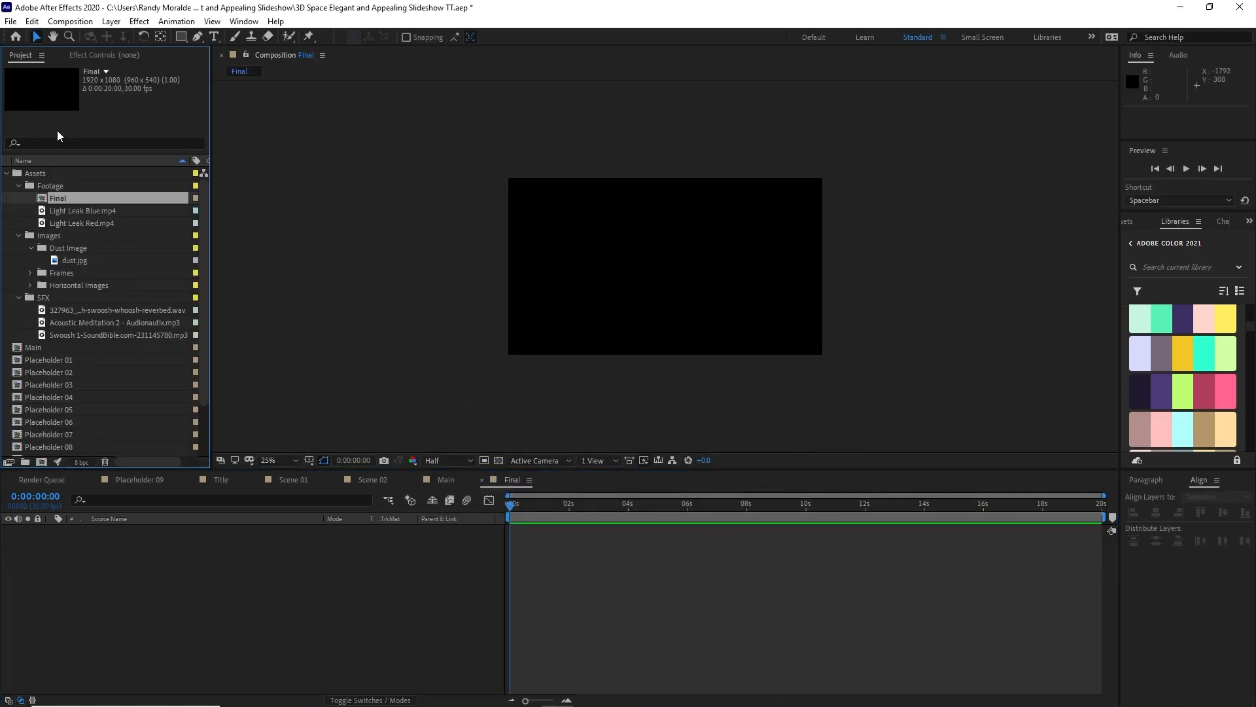
pyautogui.click(19, 185)
pyautogui.click(19, 198)
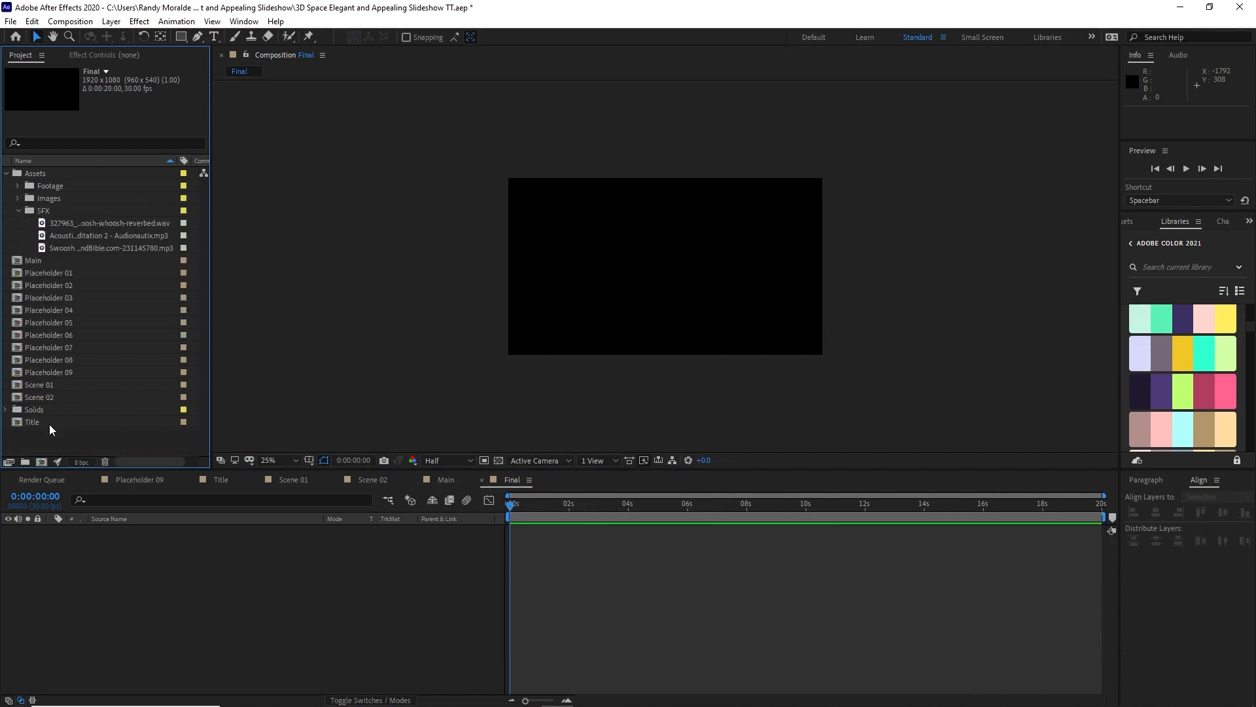
pyautogui.moveTo(31, 260); pyautogui.dragTo(132, 603)
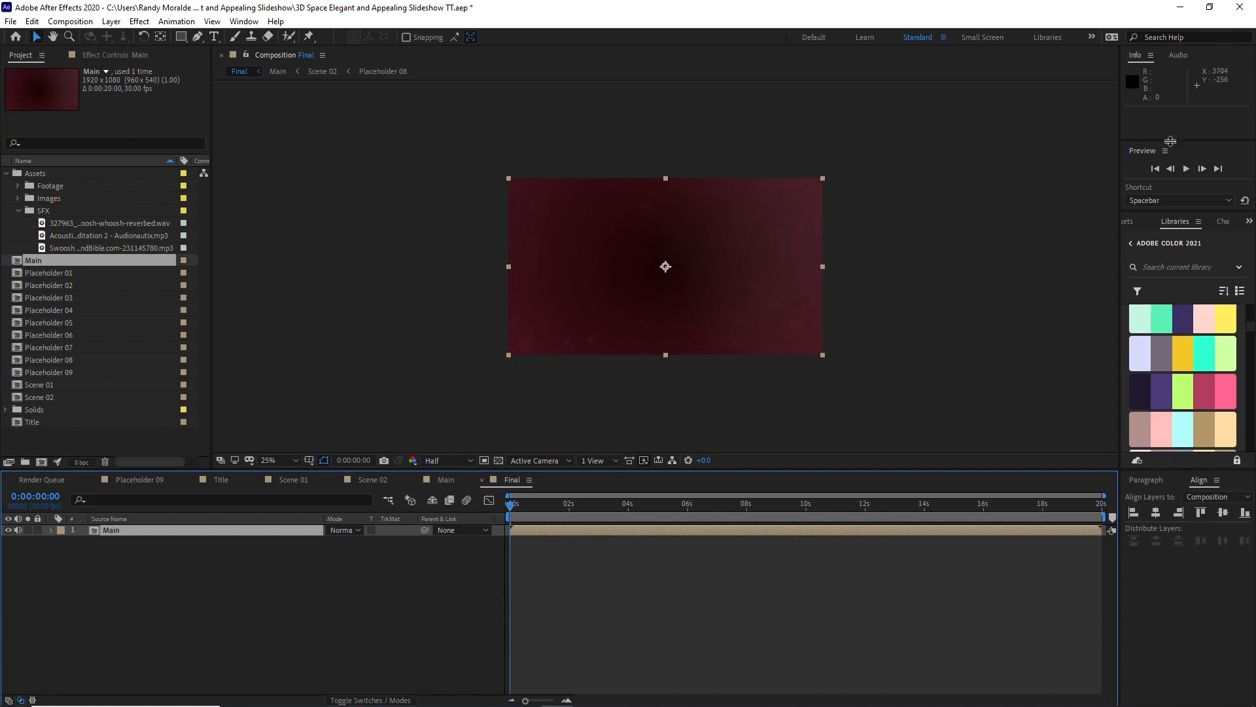
pyautogui.click(1187, 169)
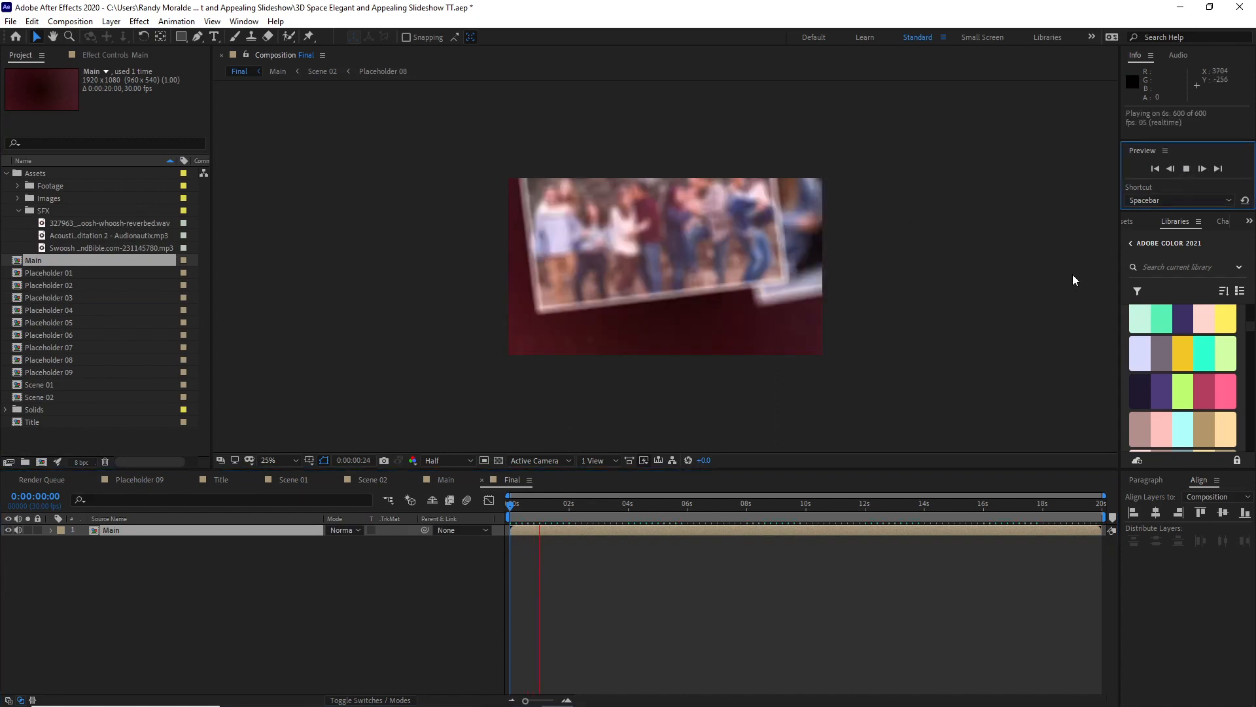